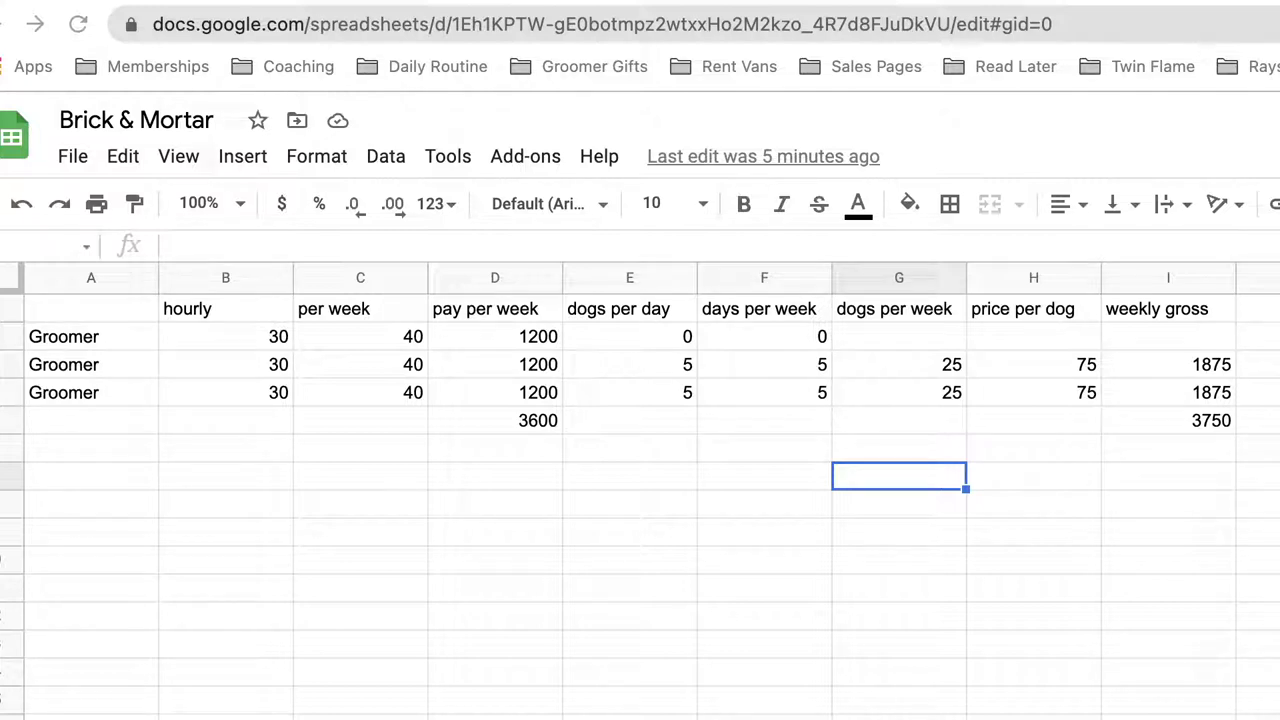
Step: Review the three groomer rows and their hourly rates
click(107, 343)
click(108, 372)
click(111, 400)
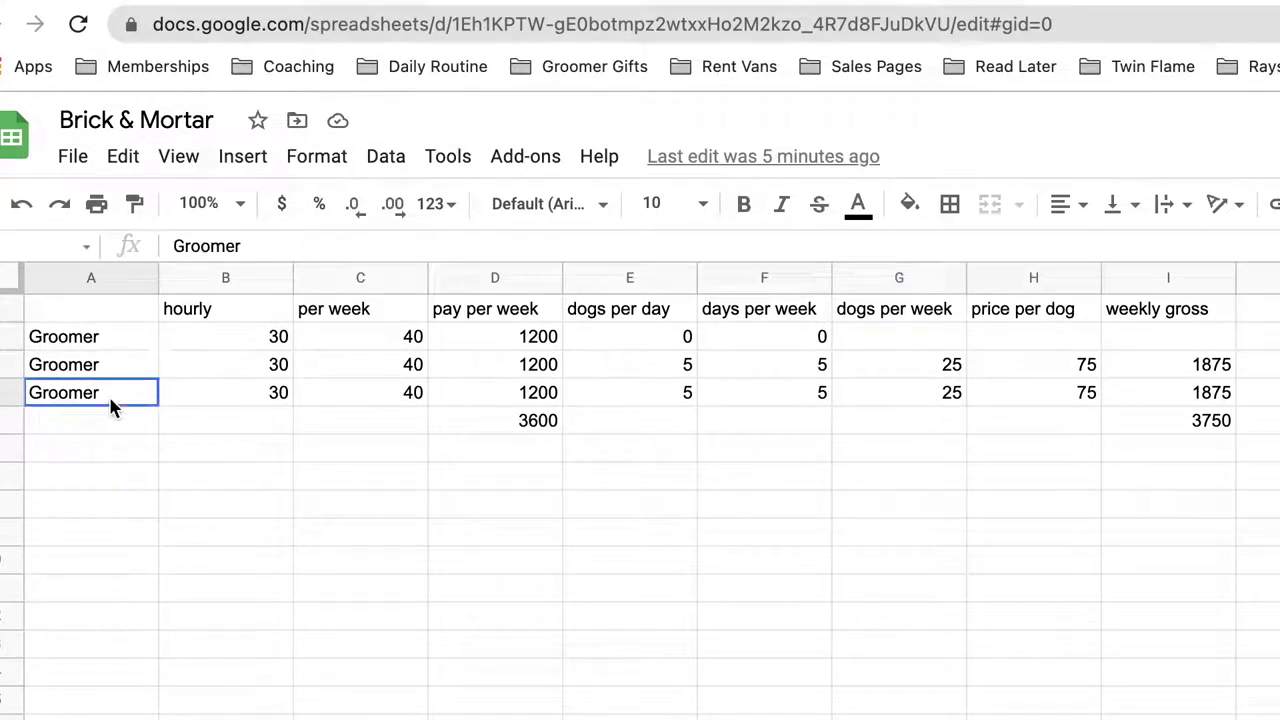
click(250, 364)
click(270, 342)
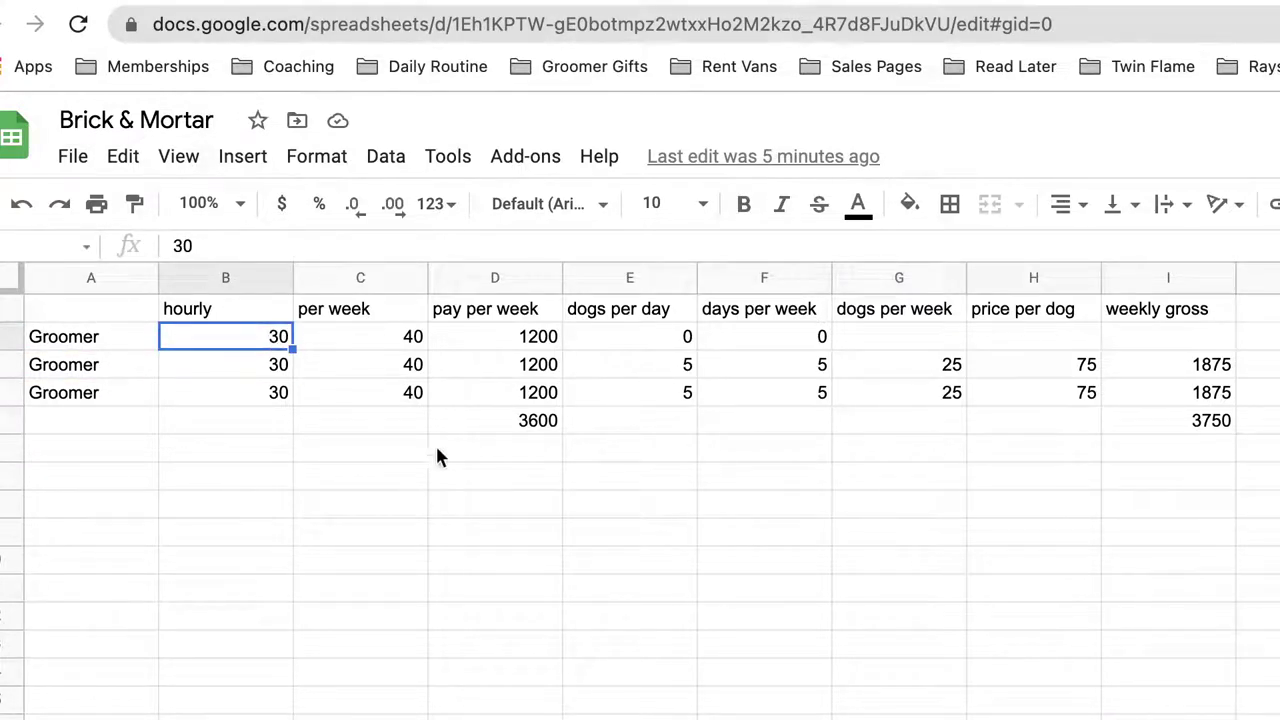
click(276, 400)
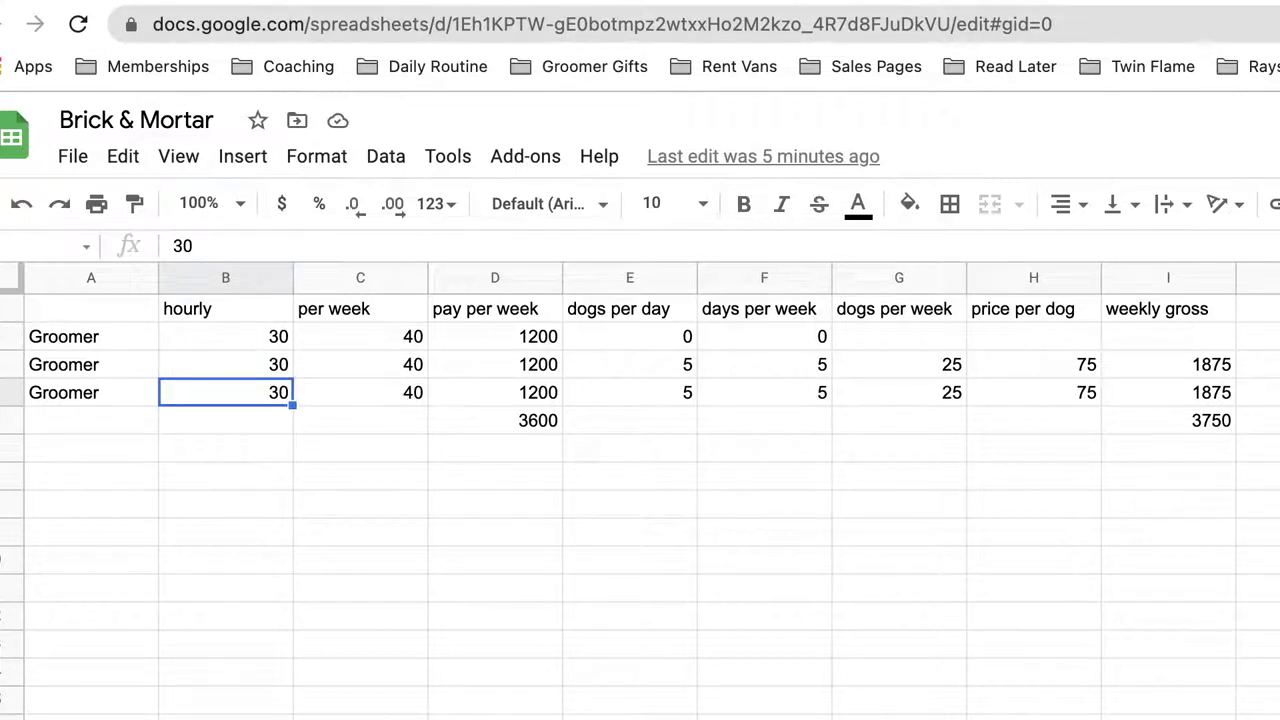
Step: Enter "liveable wage" as a Google search in a new browser tab, and return to the Brick & Mortar spreadsheet
key(ctrl+t)
click(995, 517)
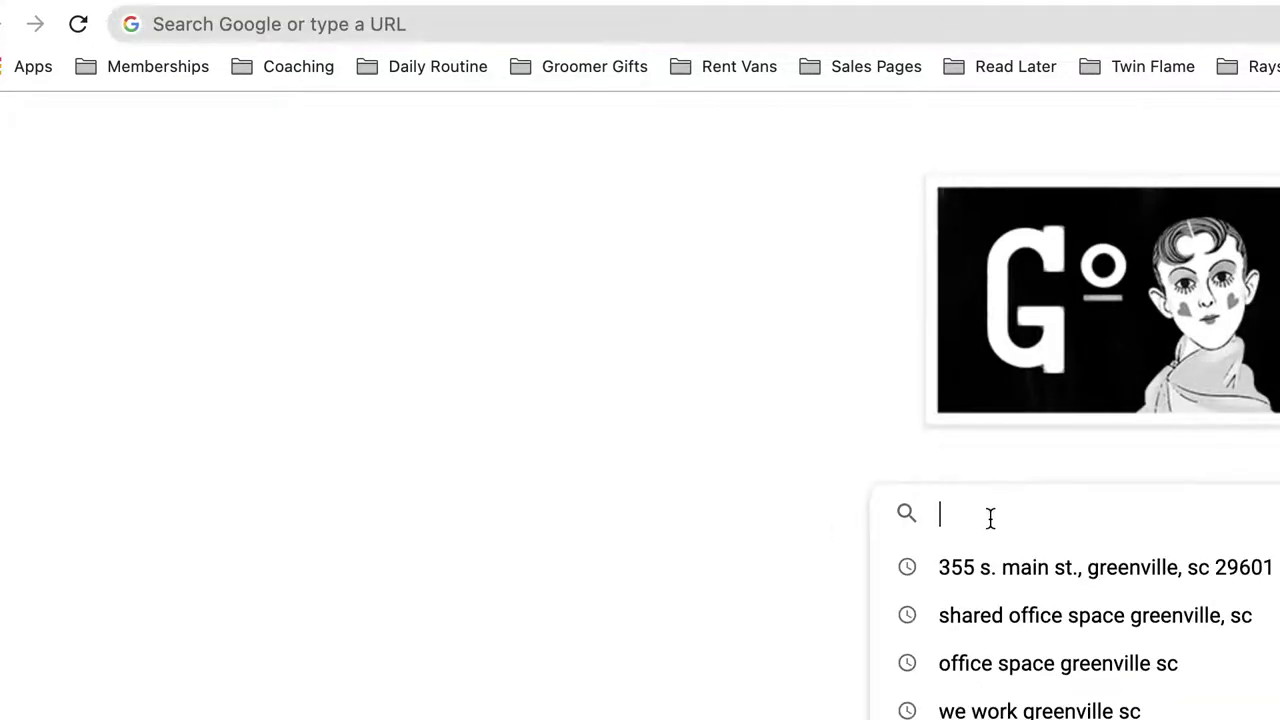
text(liveab)
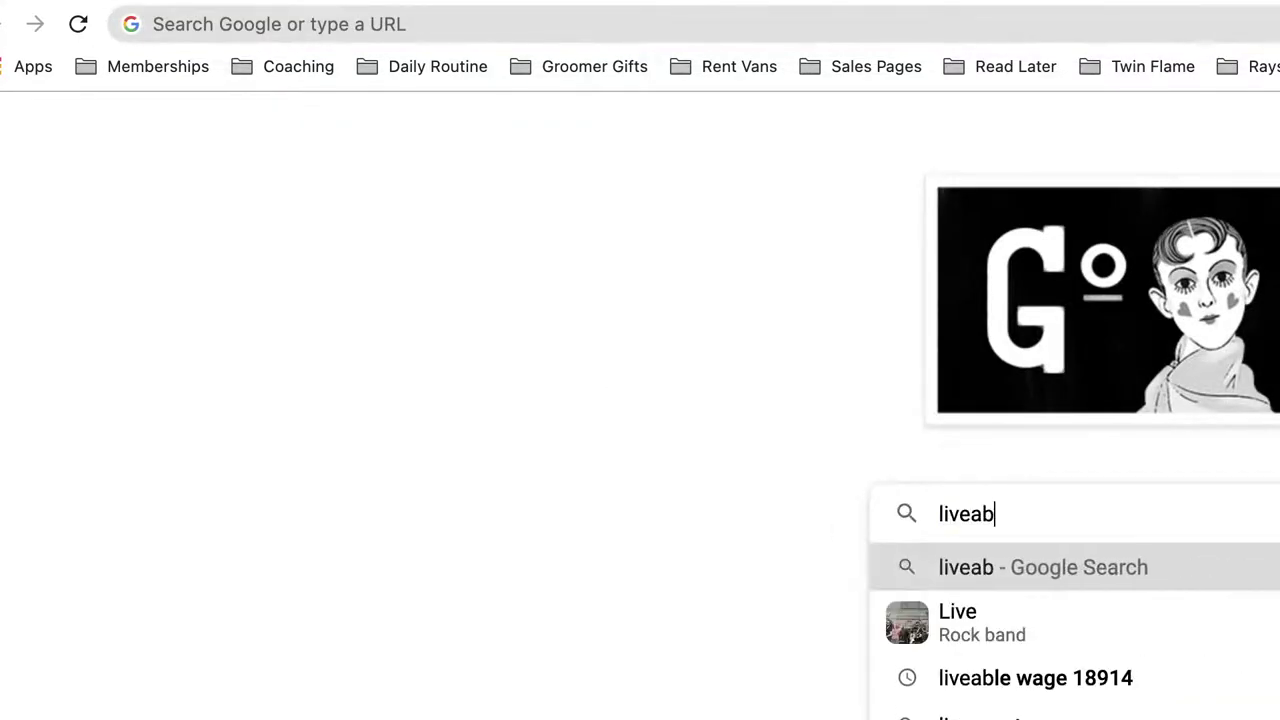
text(le wage)
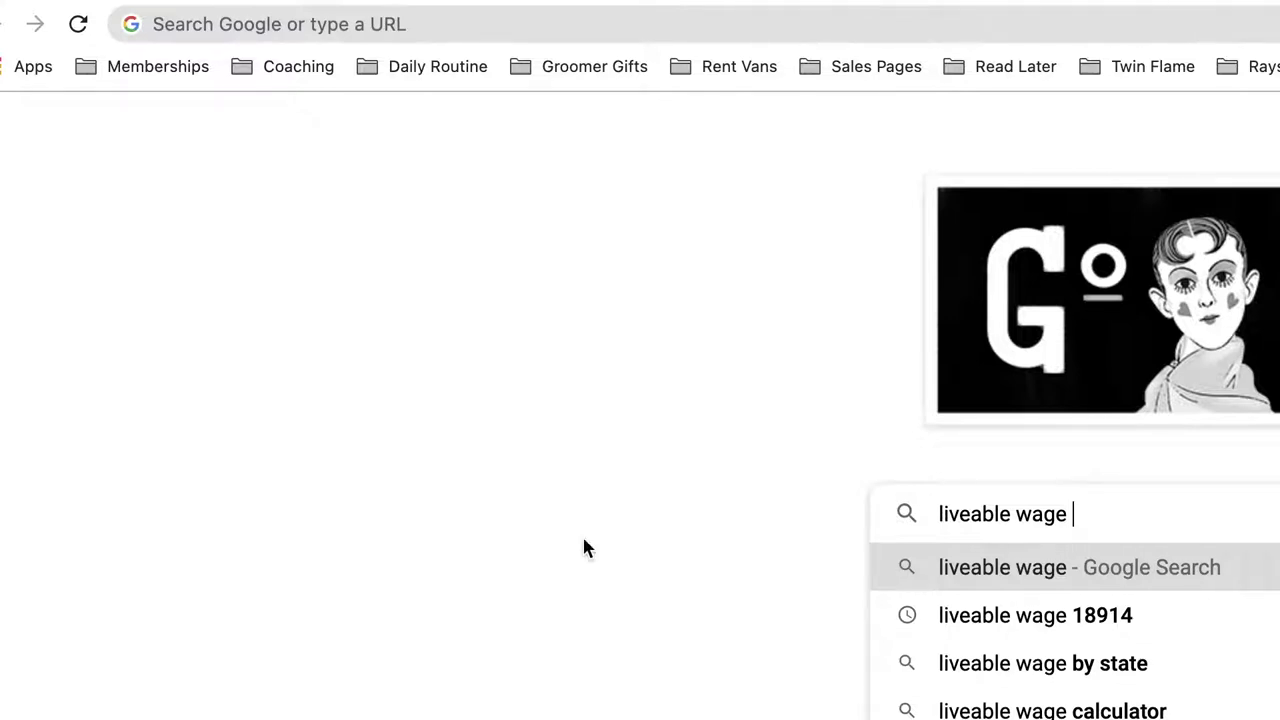
click(470, 2)
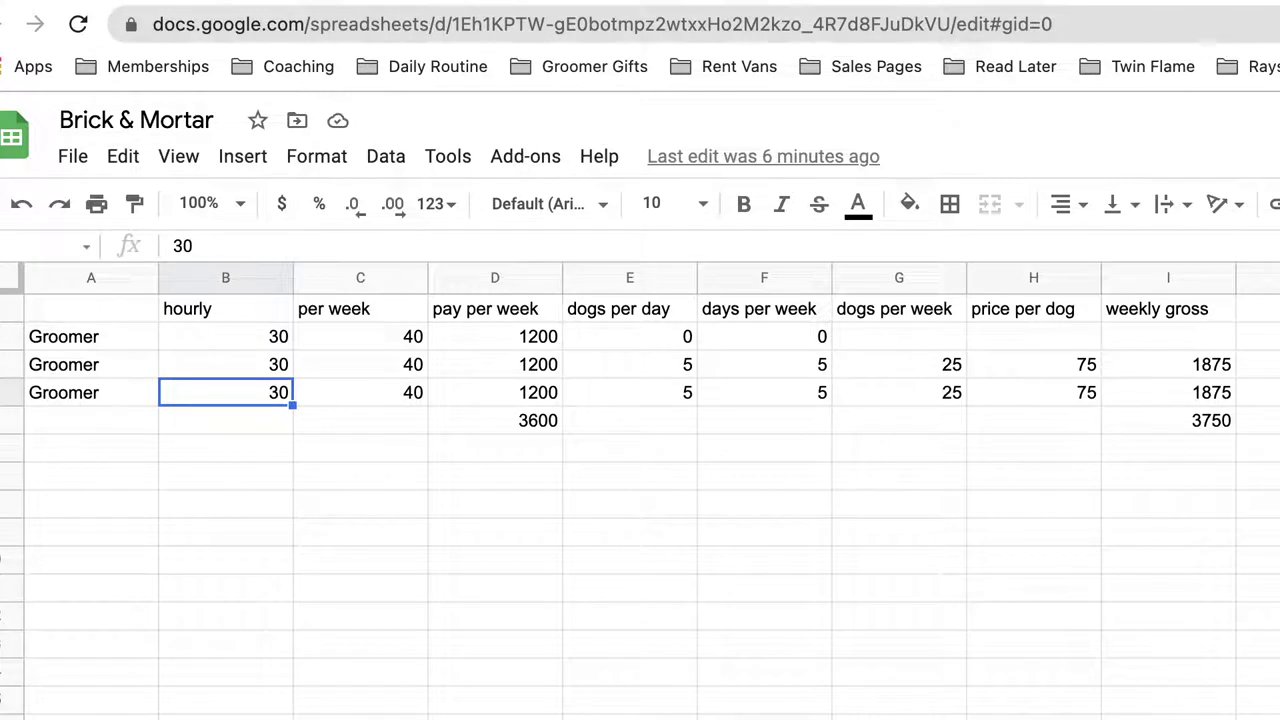
Step: Review the first groomer's hourly rate and weekly hours, and the pay per week column down to its total
click(344, 342)
click(211, 339)
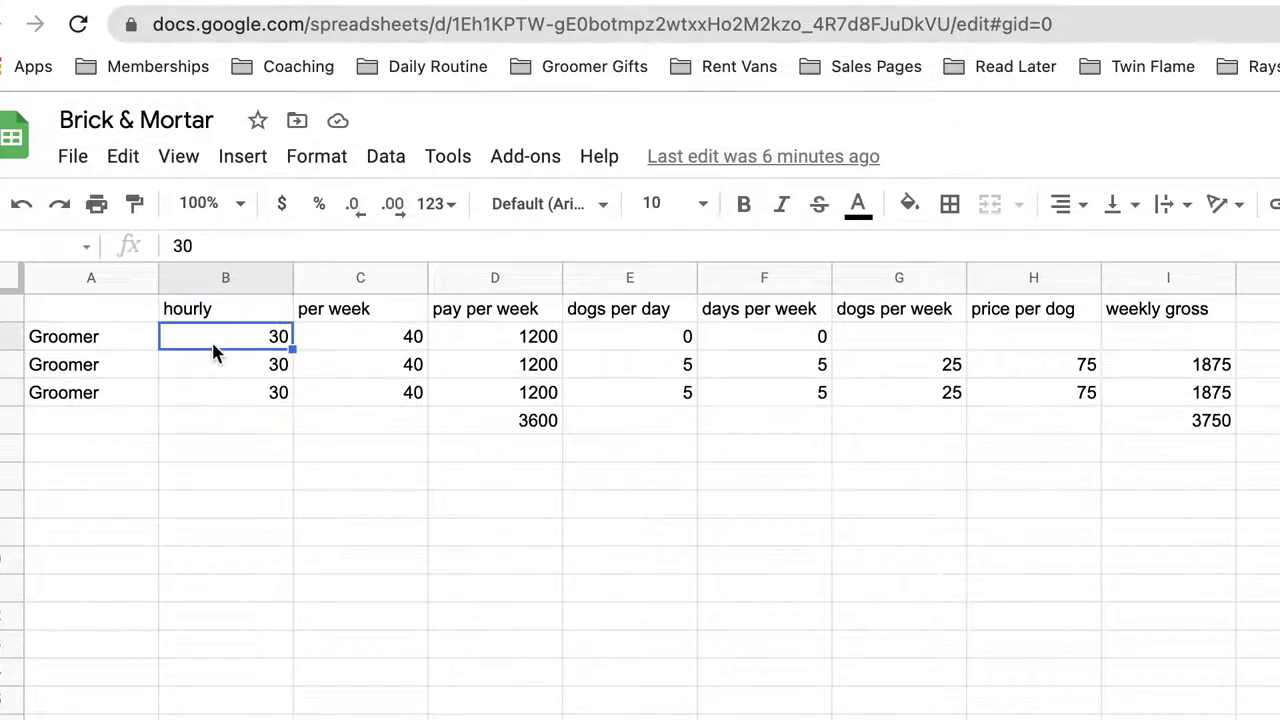
click(418, 340)
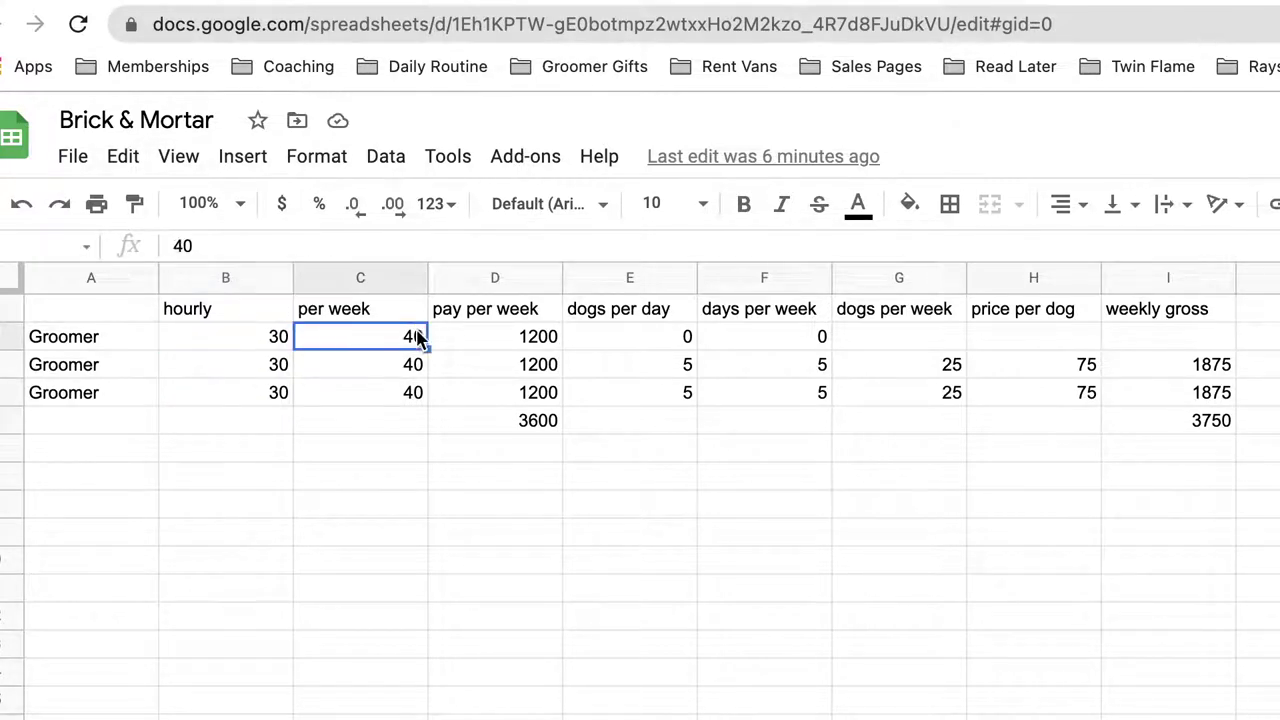
click(502, 338)
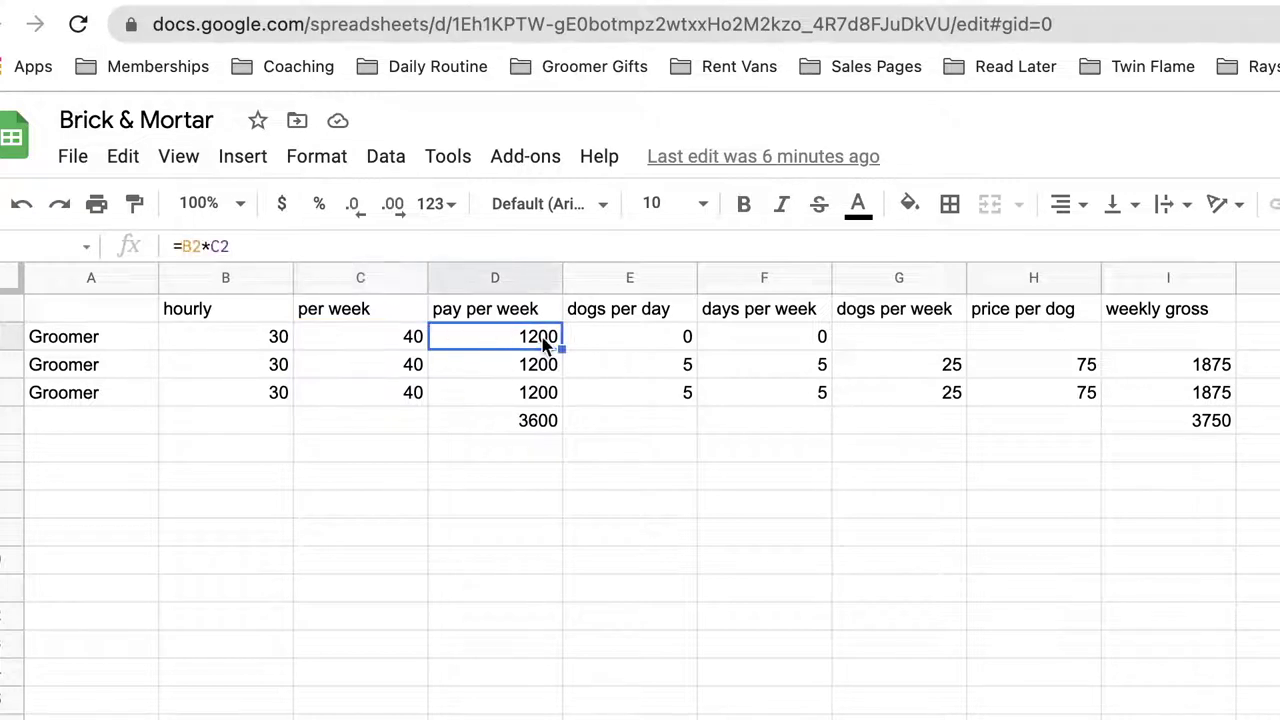
drag(517, 337, 517, 417)
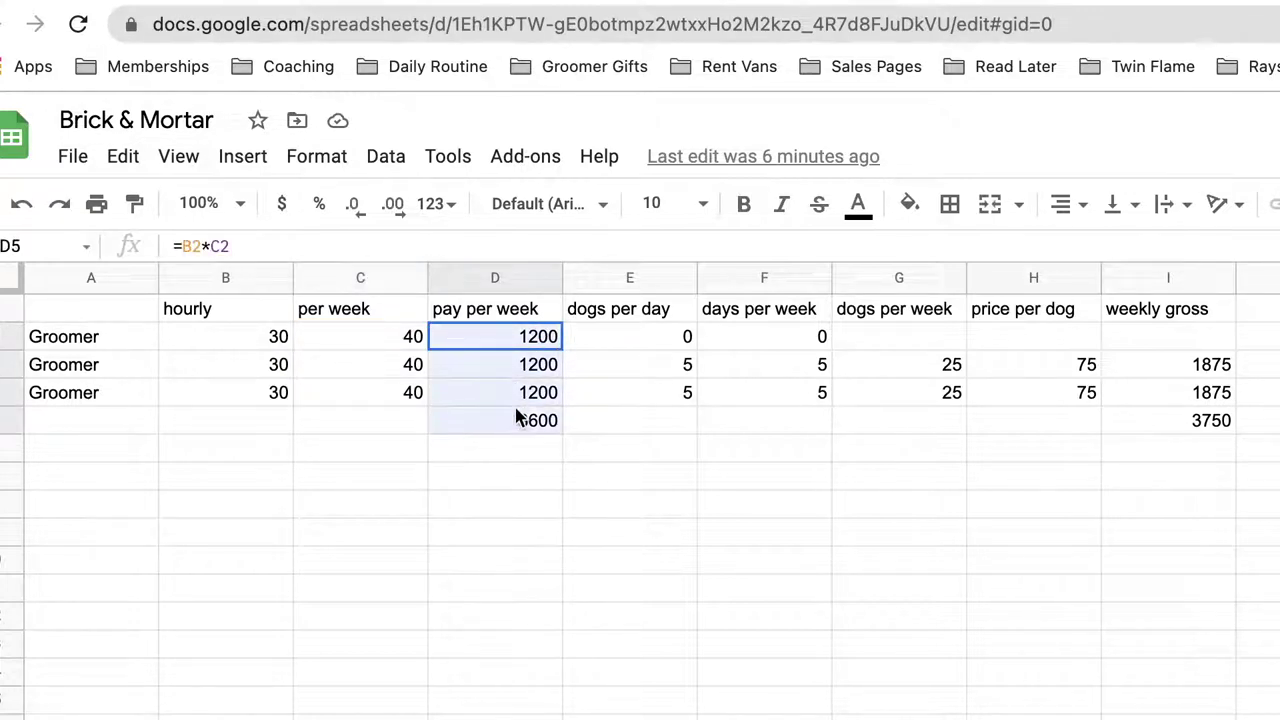
Step: Set dogs per day to 6 for all three groomers
click(640, 393)
click(622, 345)
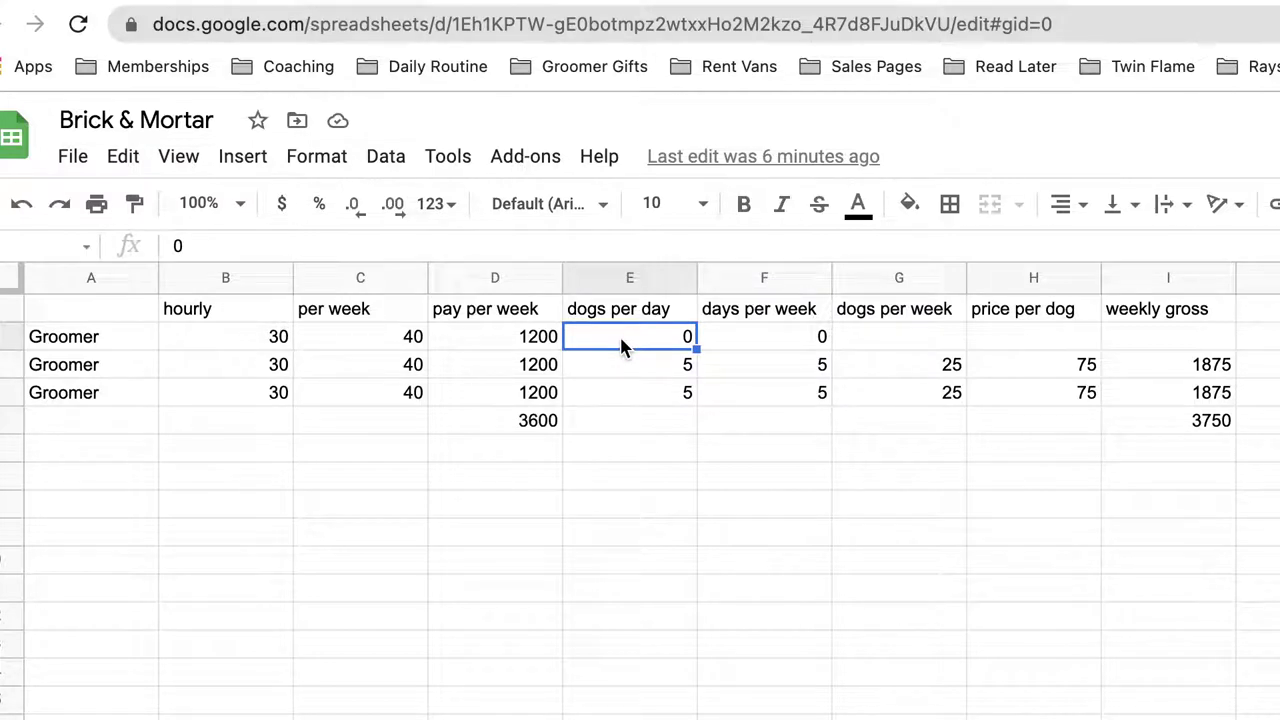
text(6)
key(Return)
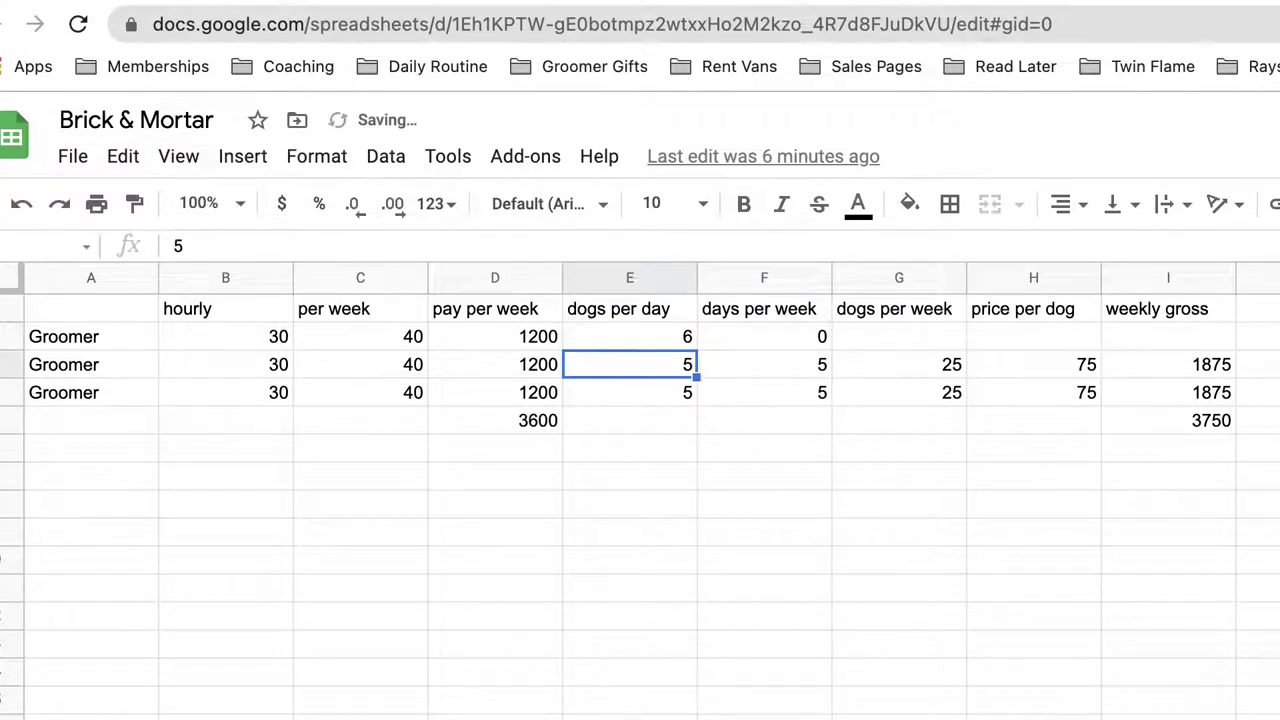
text(6)
key(Return)
text(6)
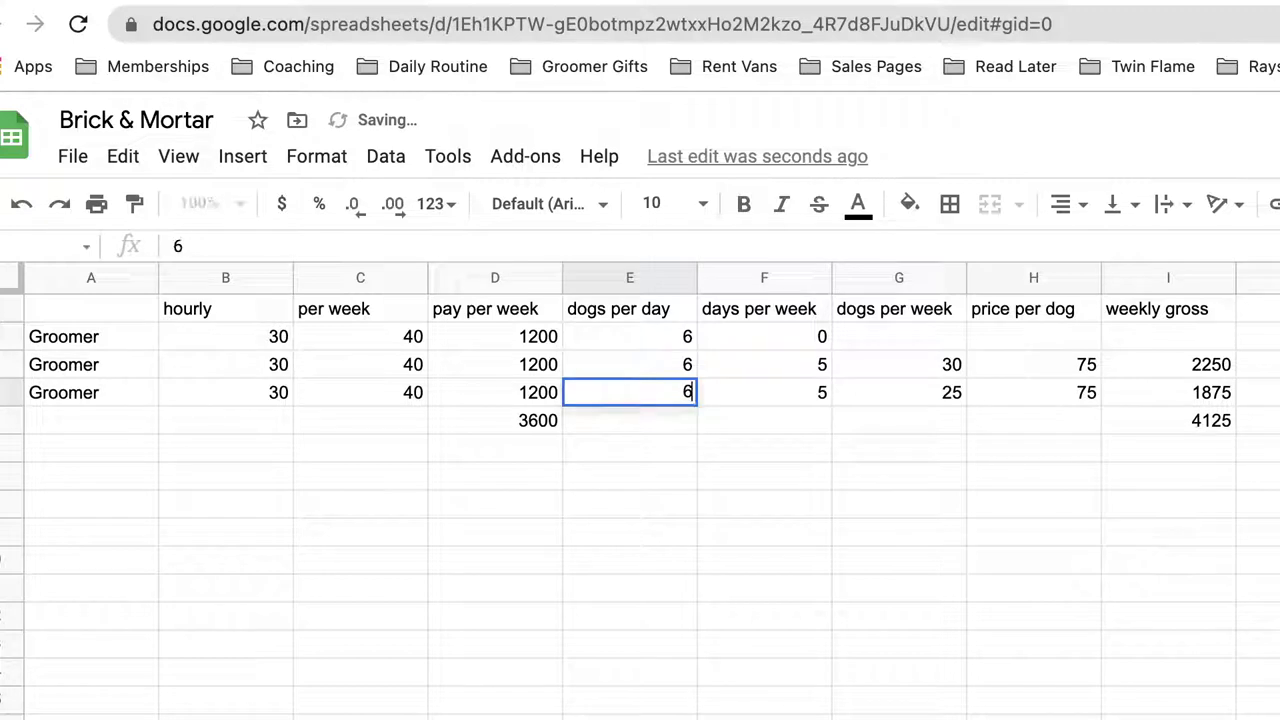
key(Return)
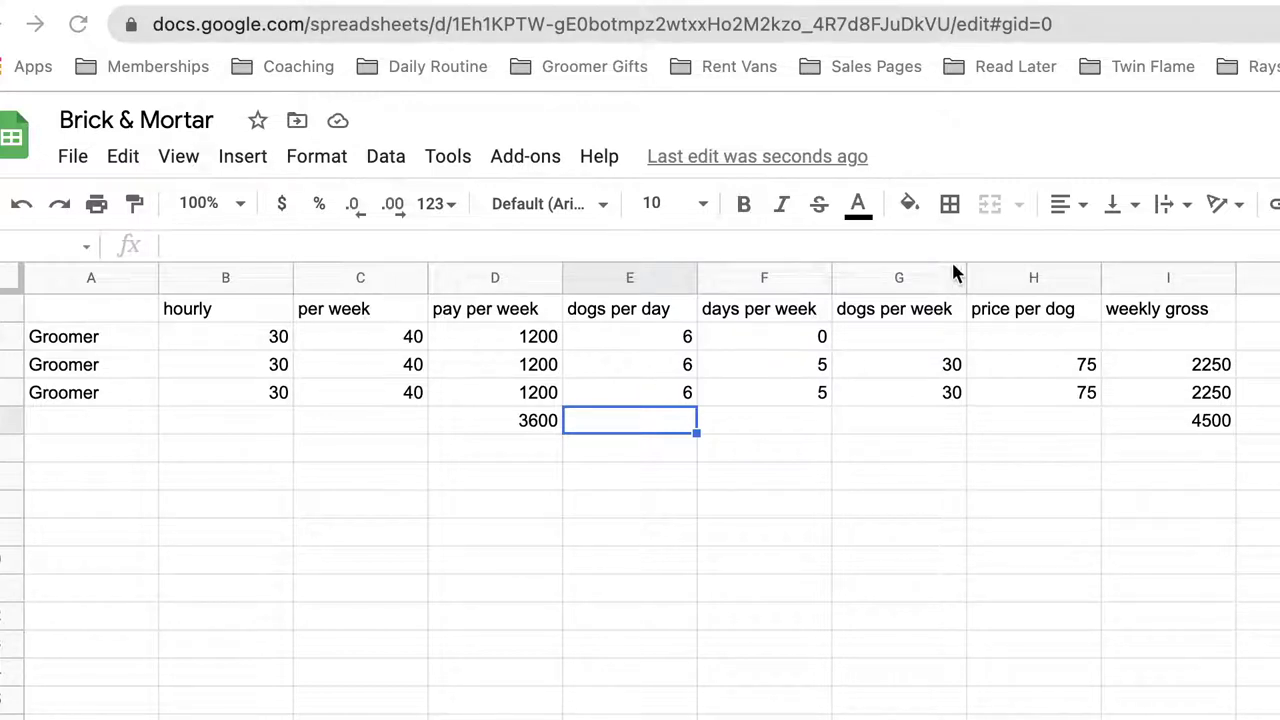
Step: Review the dogs per day values of the three groomers
drag(680, 343, 677, 408)
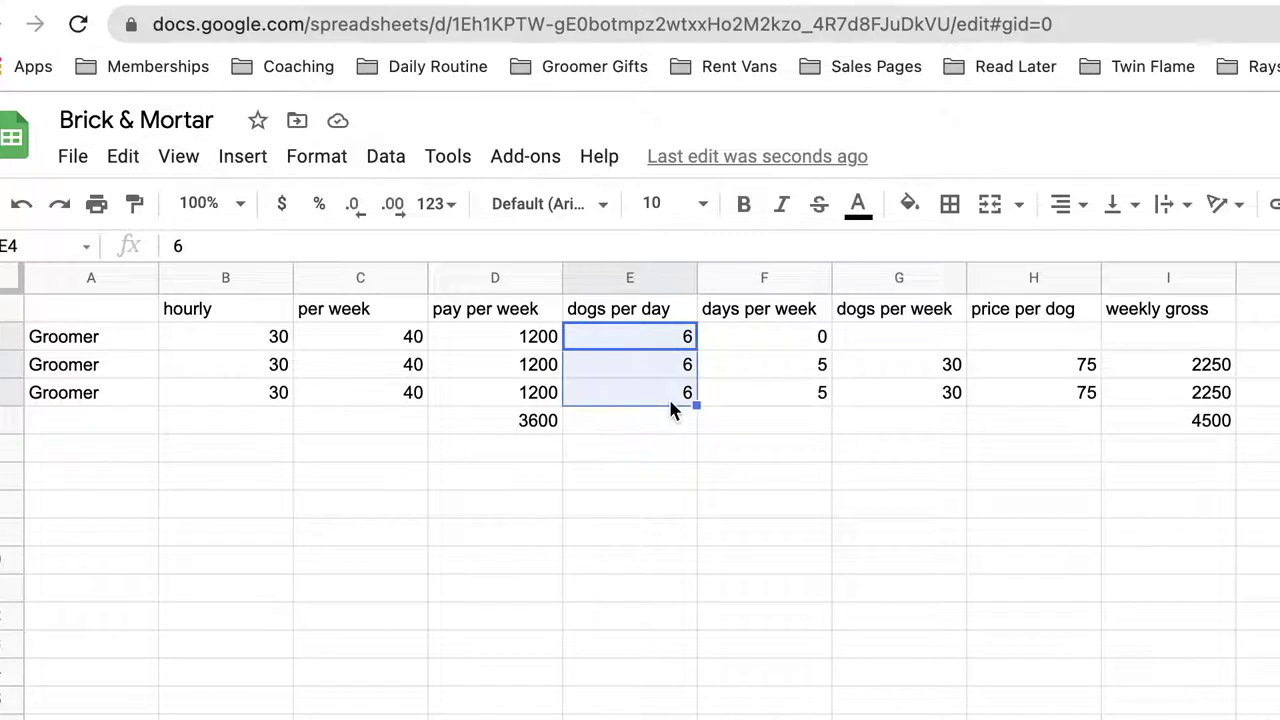
click(680, 428)
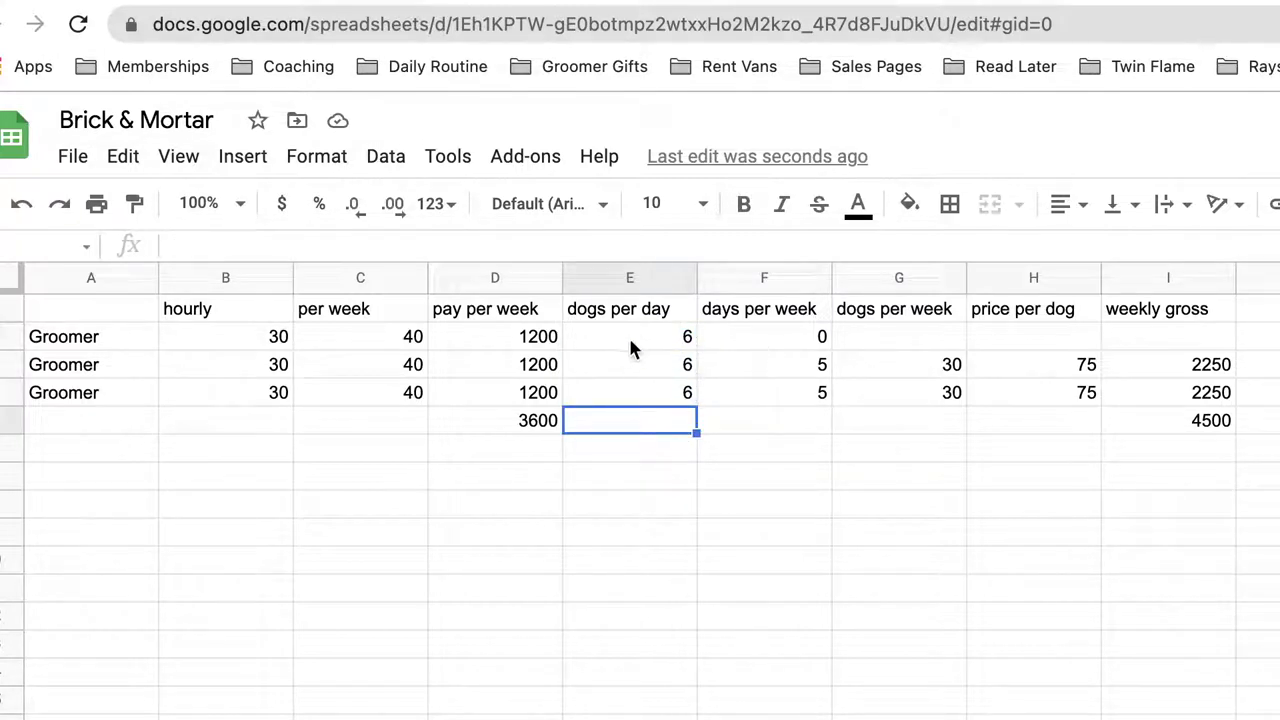
drag(630, 345, 656, 403)
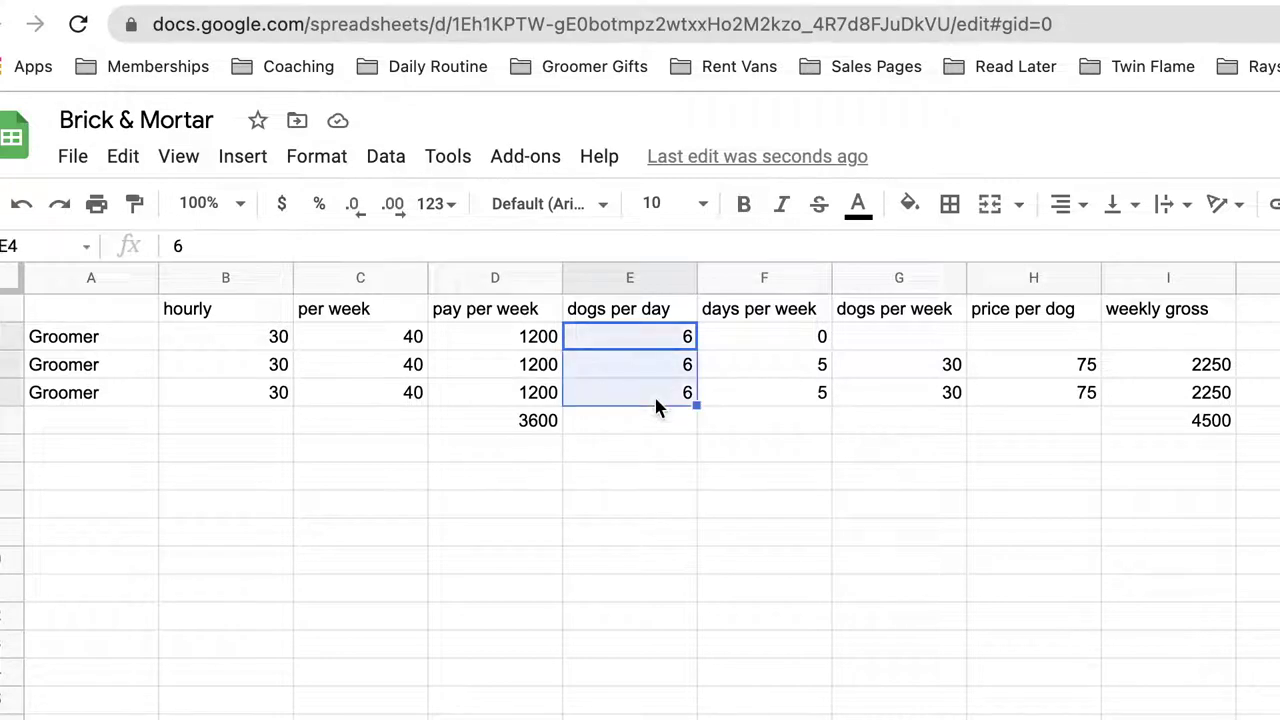
click(662, 436)
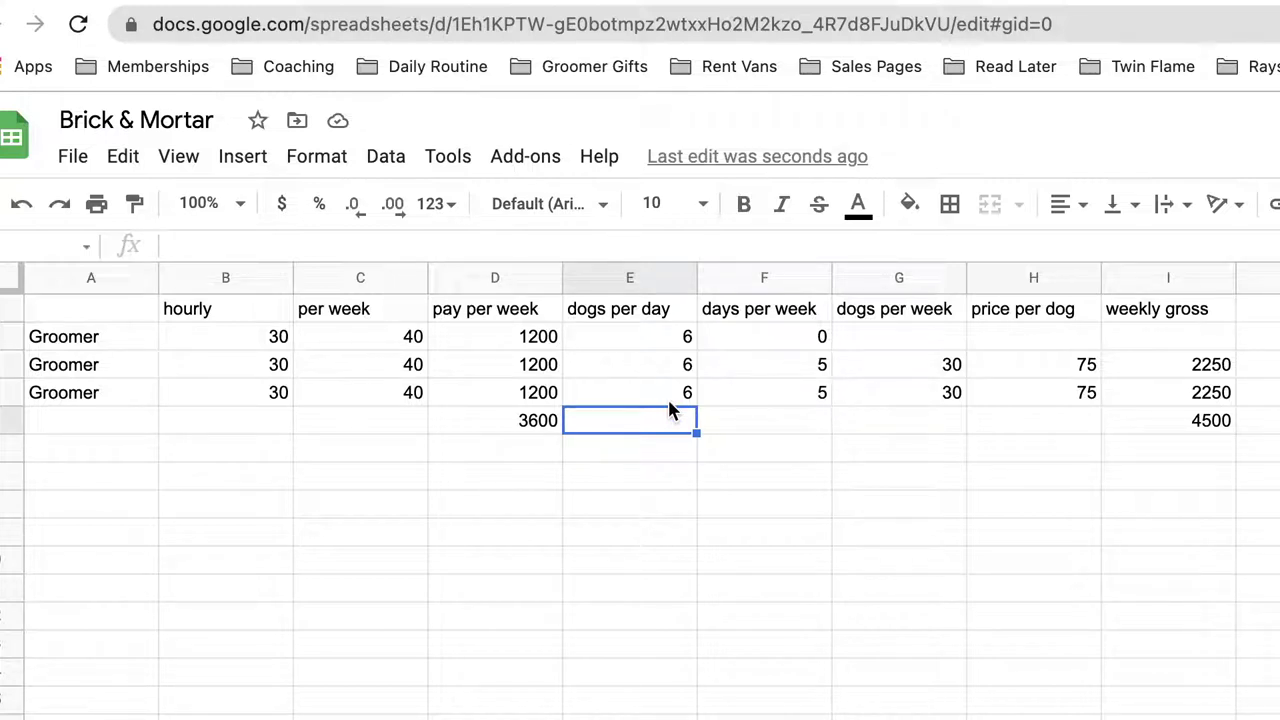
Step: Set the first groomer's days per week to 5
click(786, 345)
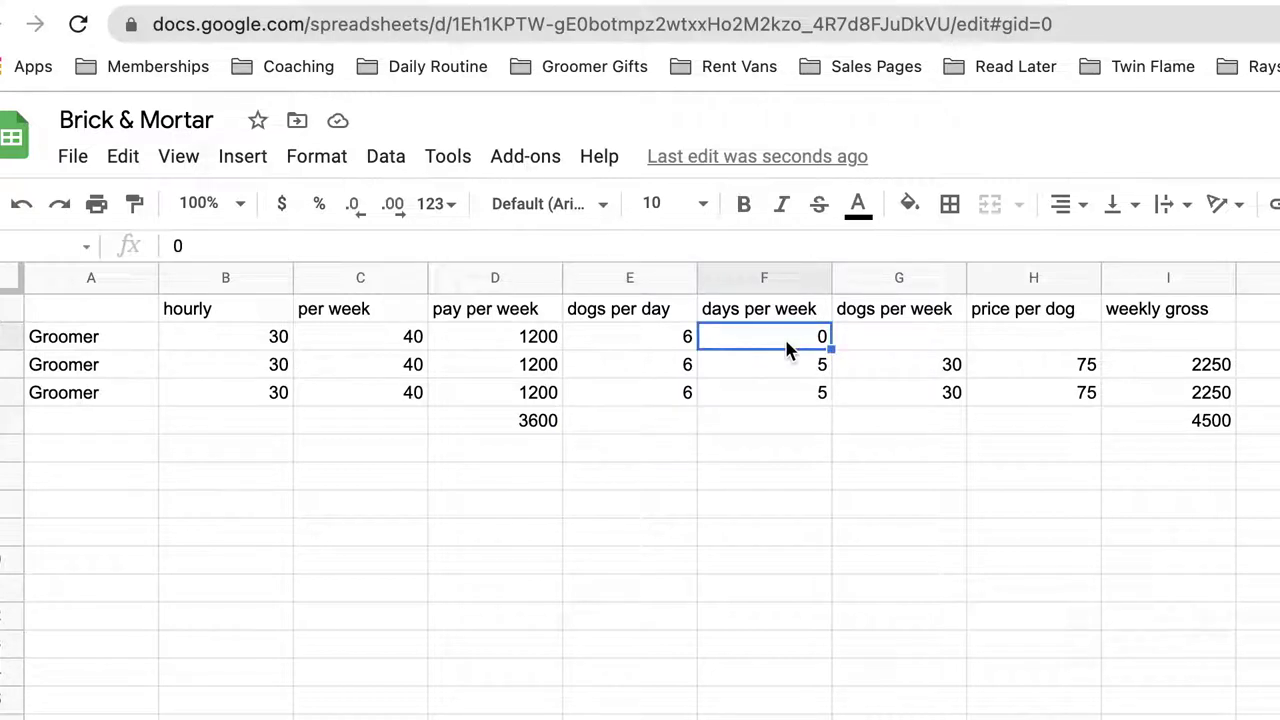
double_click(784, 336)
key(BackSpace)
text(5)
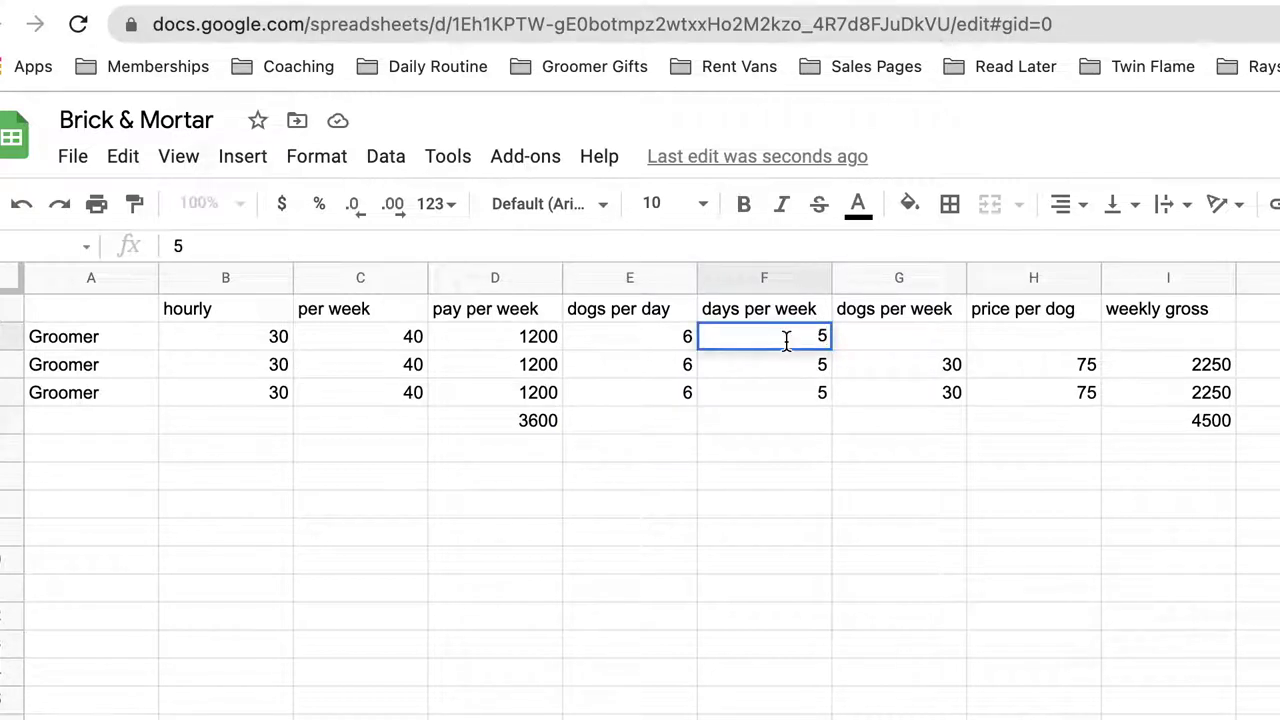
click(800, 395)
Step: Copy the dogs per week formula from the second groomer's row into the first groomer's row
click(903, 345)
click(943, 364)
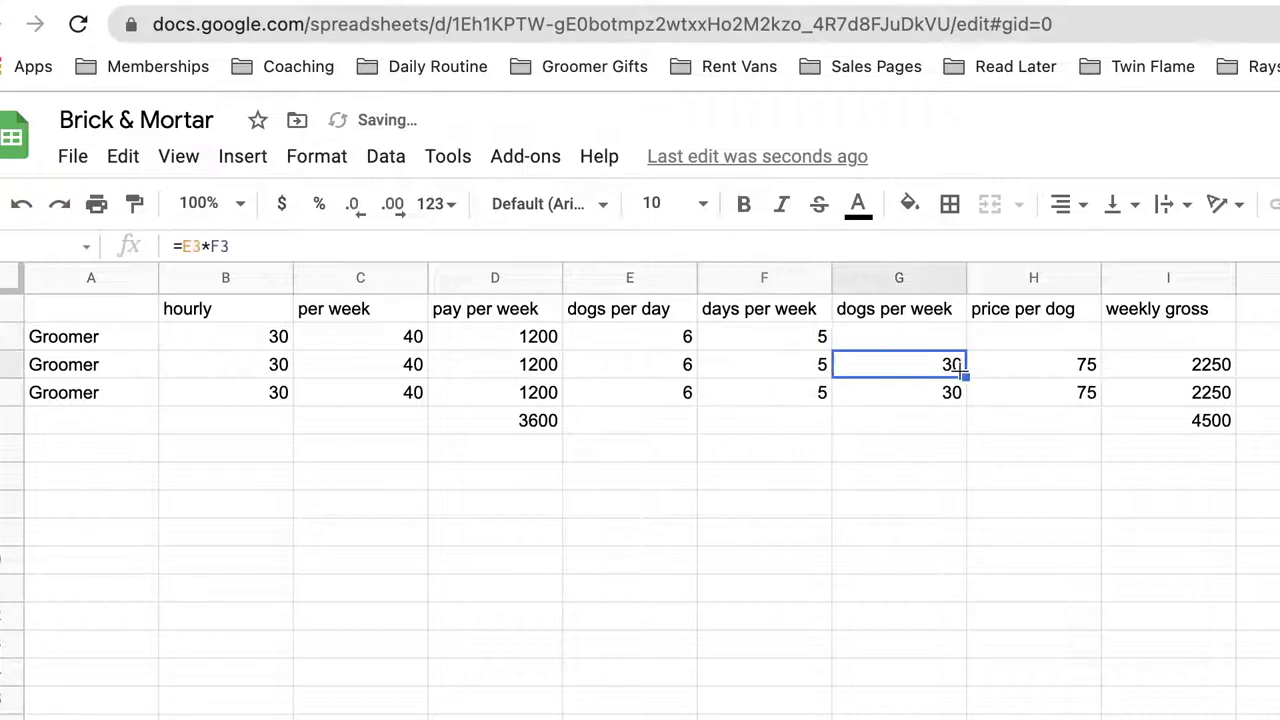
key(ctrl+c)
click(903, 343)
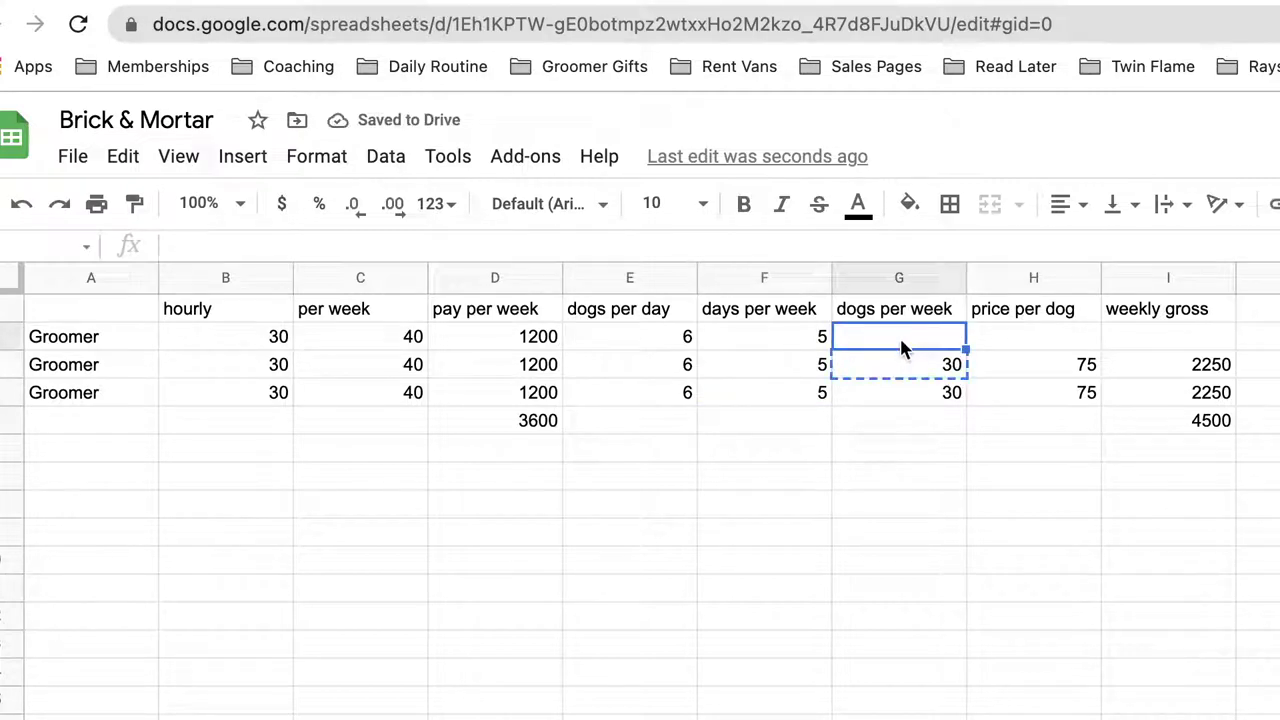
key(ctrl+v)
click(950, 442)
Step: Copy the second groomer's price per dog and weekly gross cells into the first groomer's row
click(1062, 364)
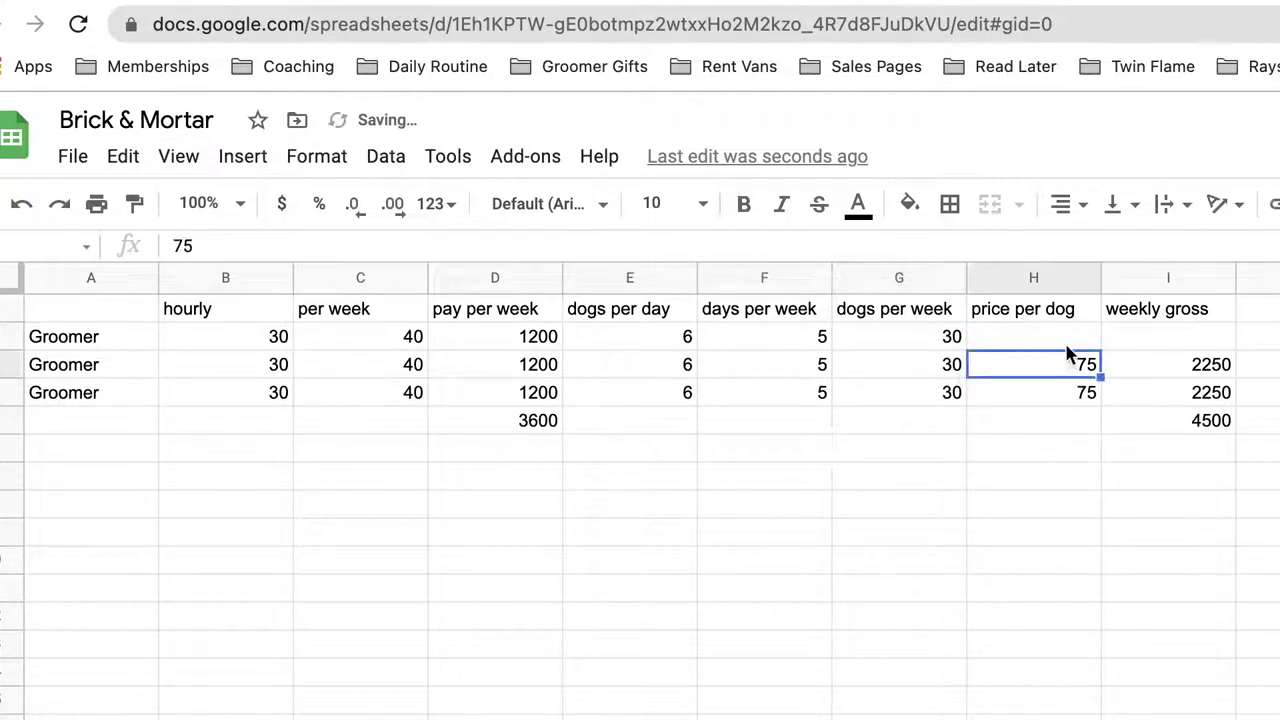
click(1080, 345)
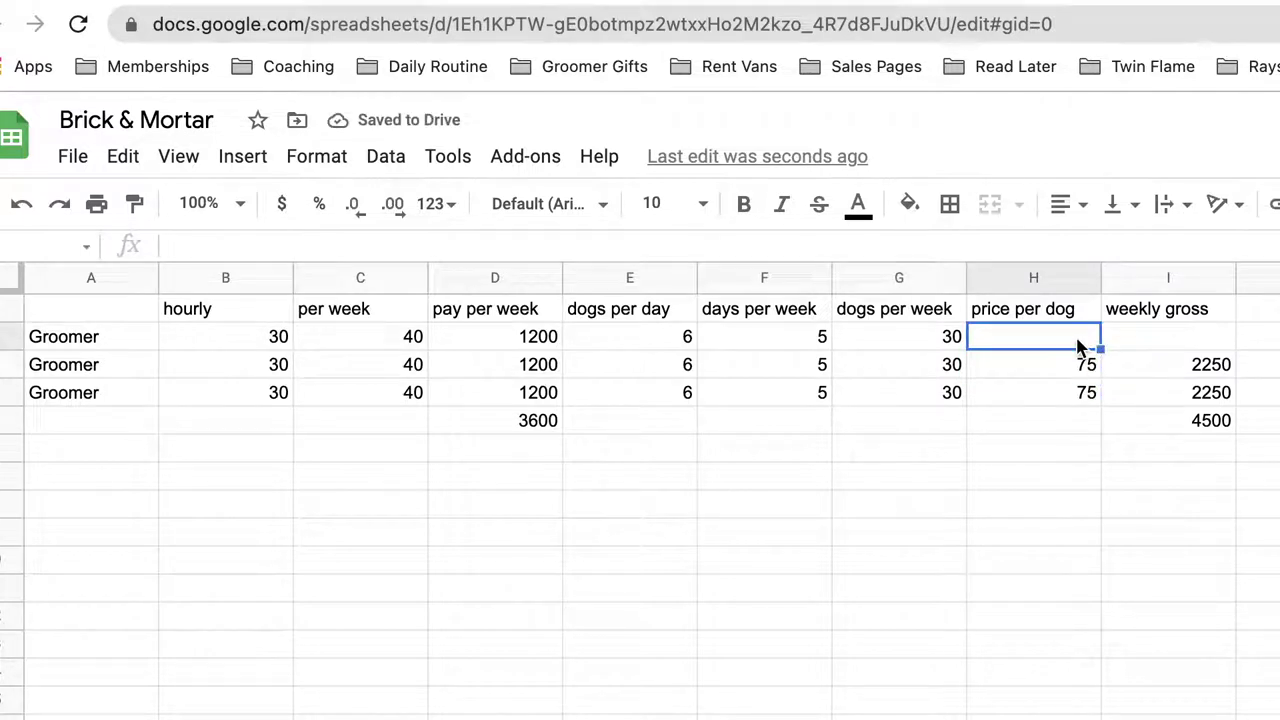
drag(1088, 366, 1168, 372)
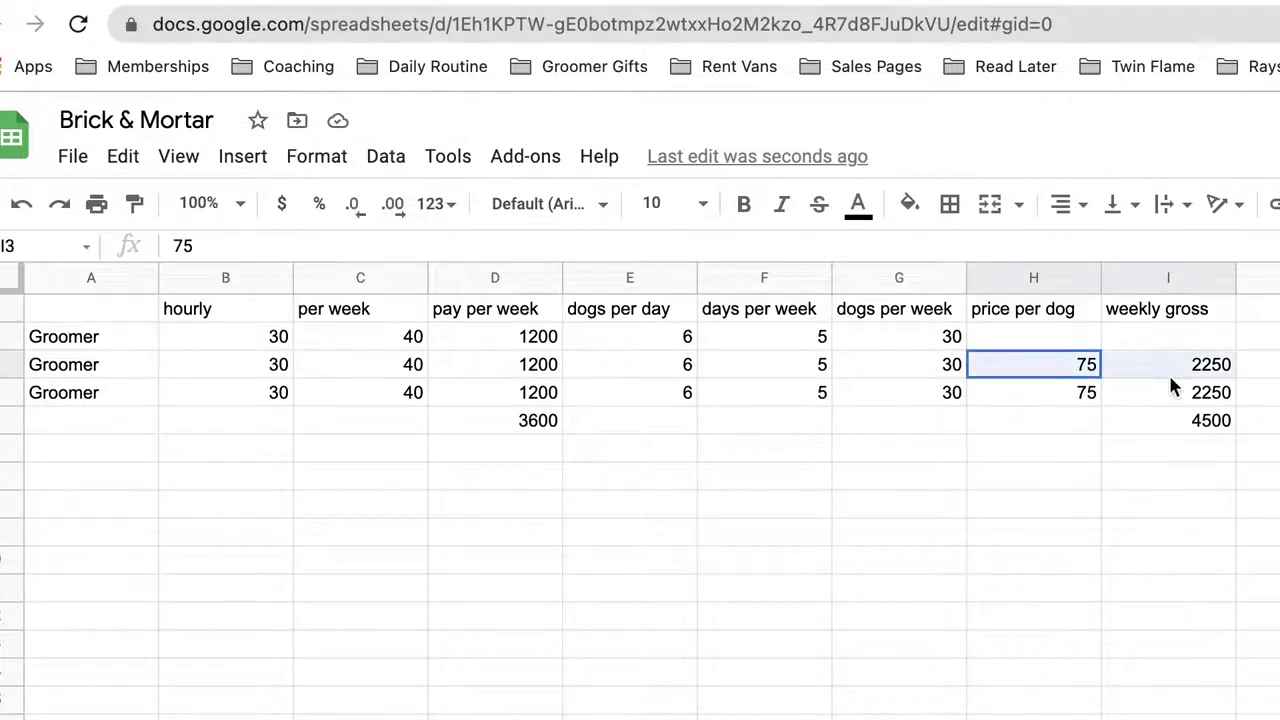
key(ctrl+c)
click(1092, 337)
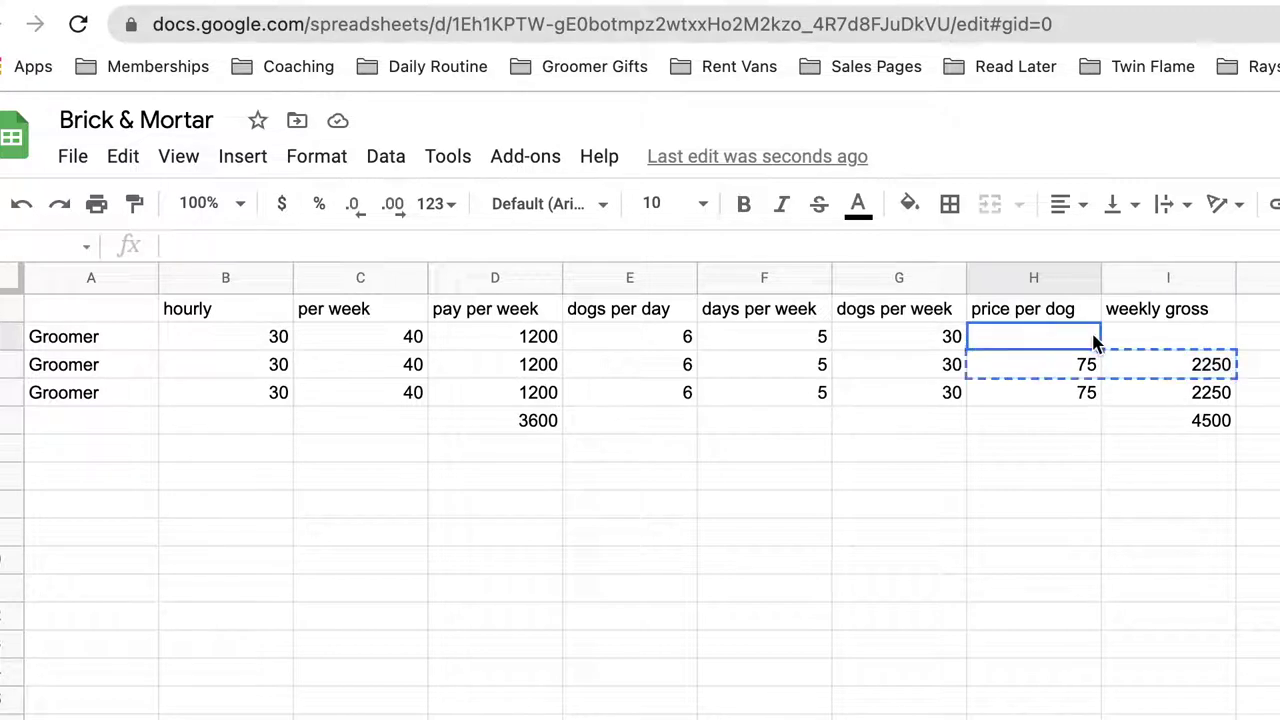
key(ctrl+v)
click(1088, 400)
Step: Set price per dog to 50 for all three groomers
click(1094, 345)
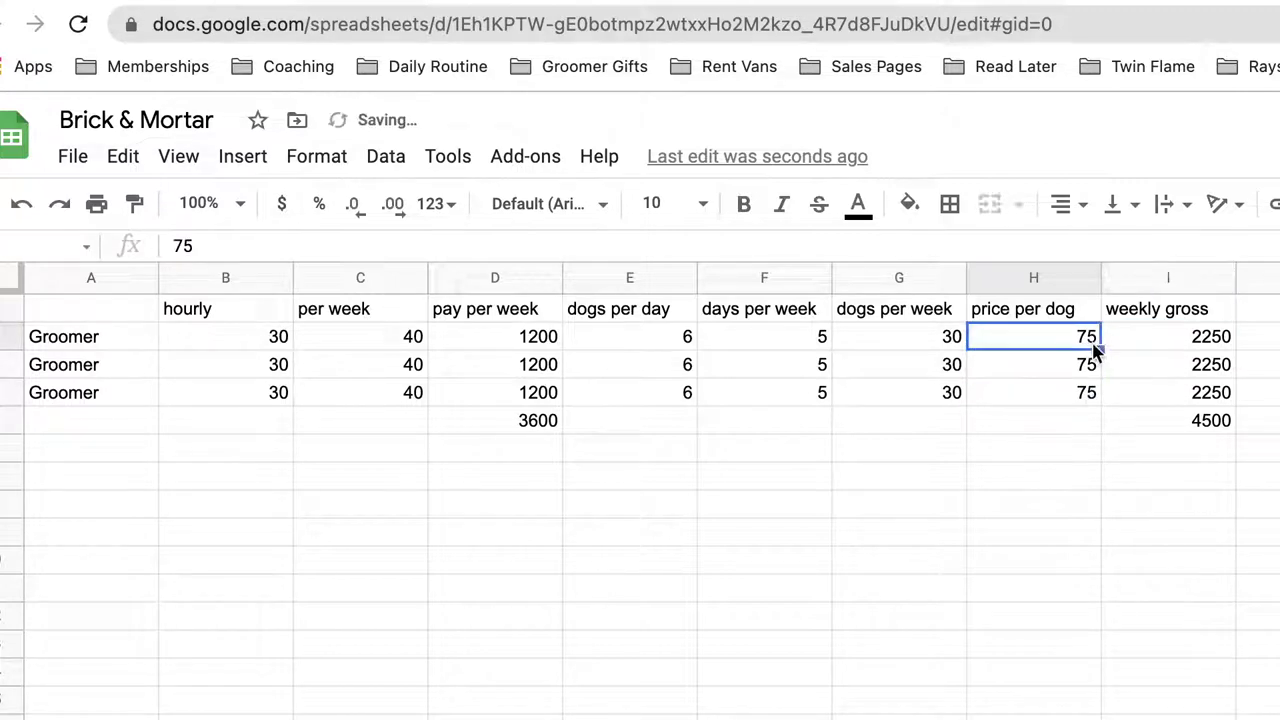
text(50)
key(Return)
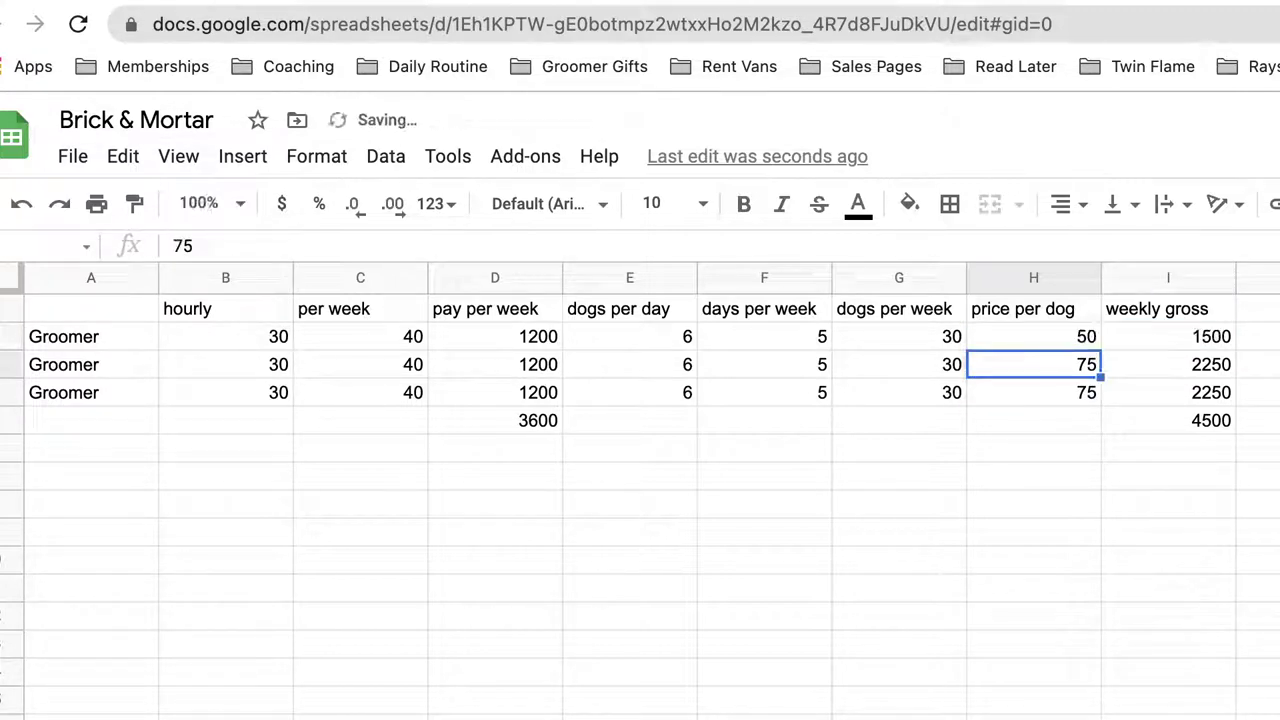
text(50)
key(Return)
text(50)
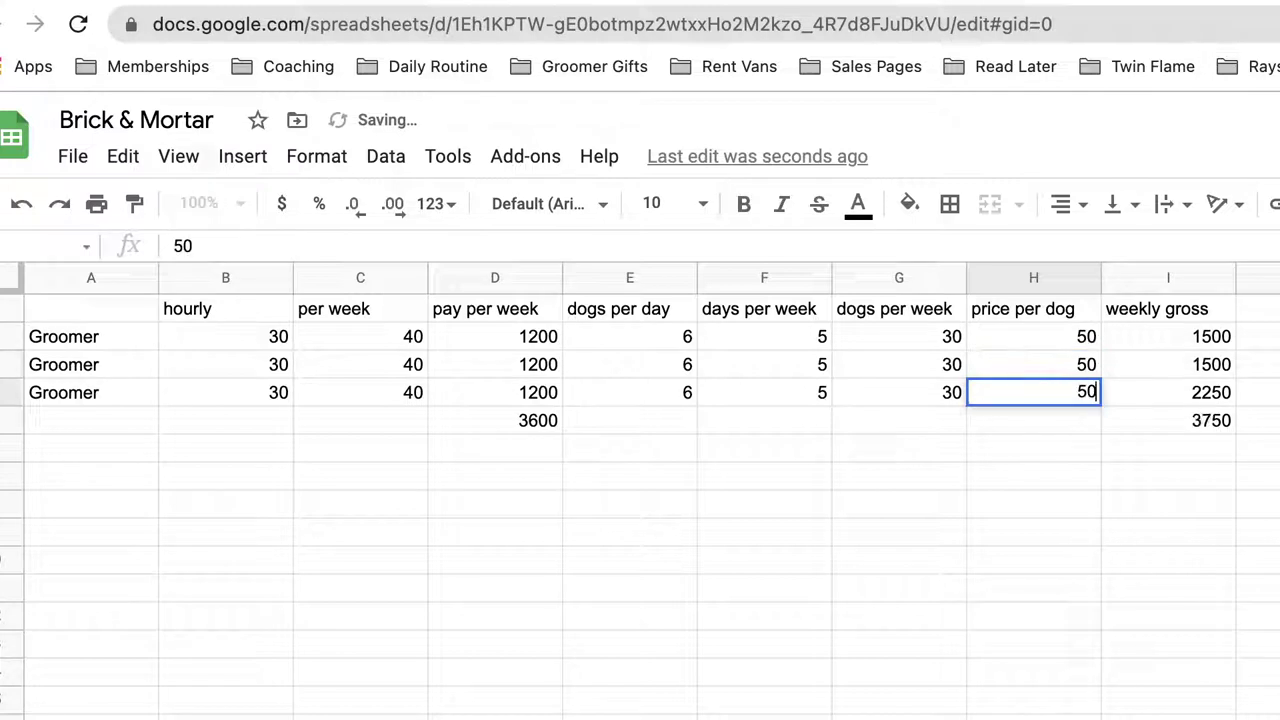
click(1099, 414)
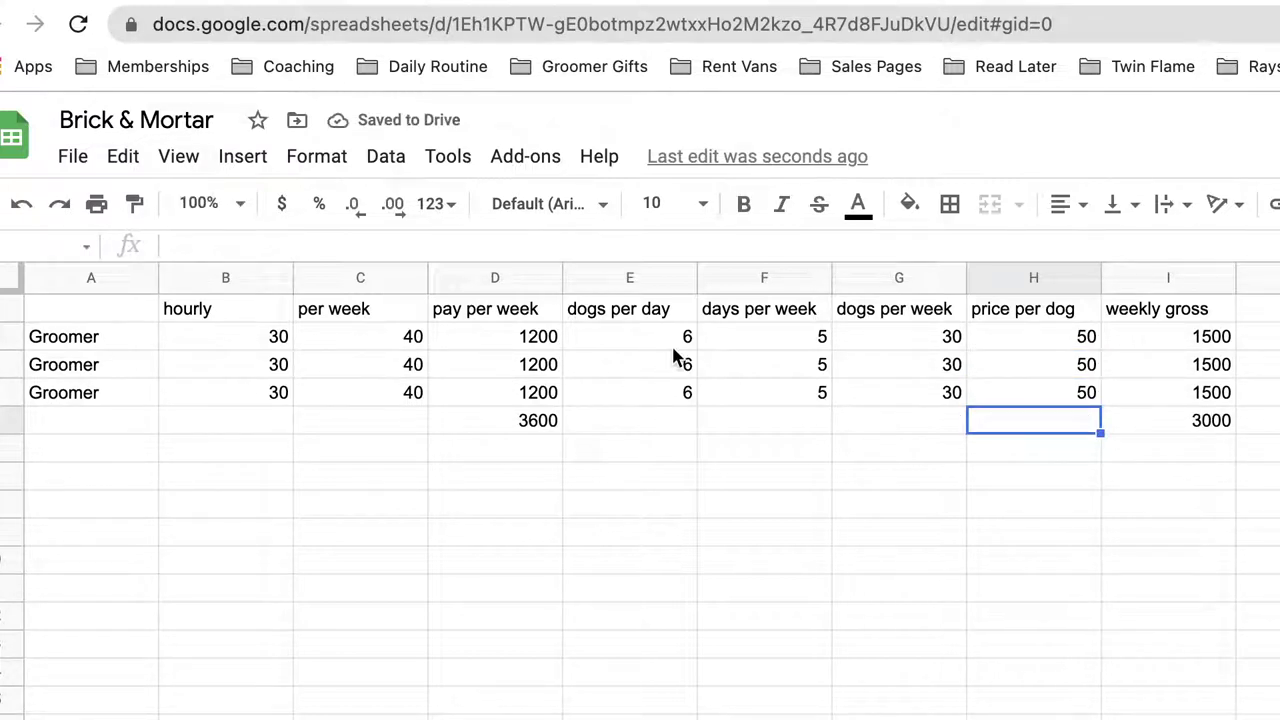
Step: Review the groomers' columns from dogs per day through weekly gross, and the pay per week total
drag(675, 345, 680, 394)
drag(770, 343, 826, 400)
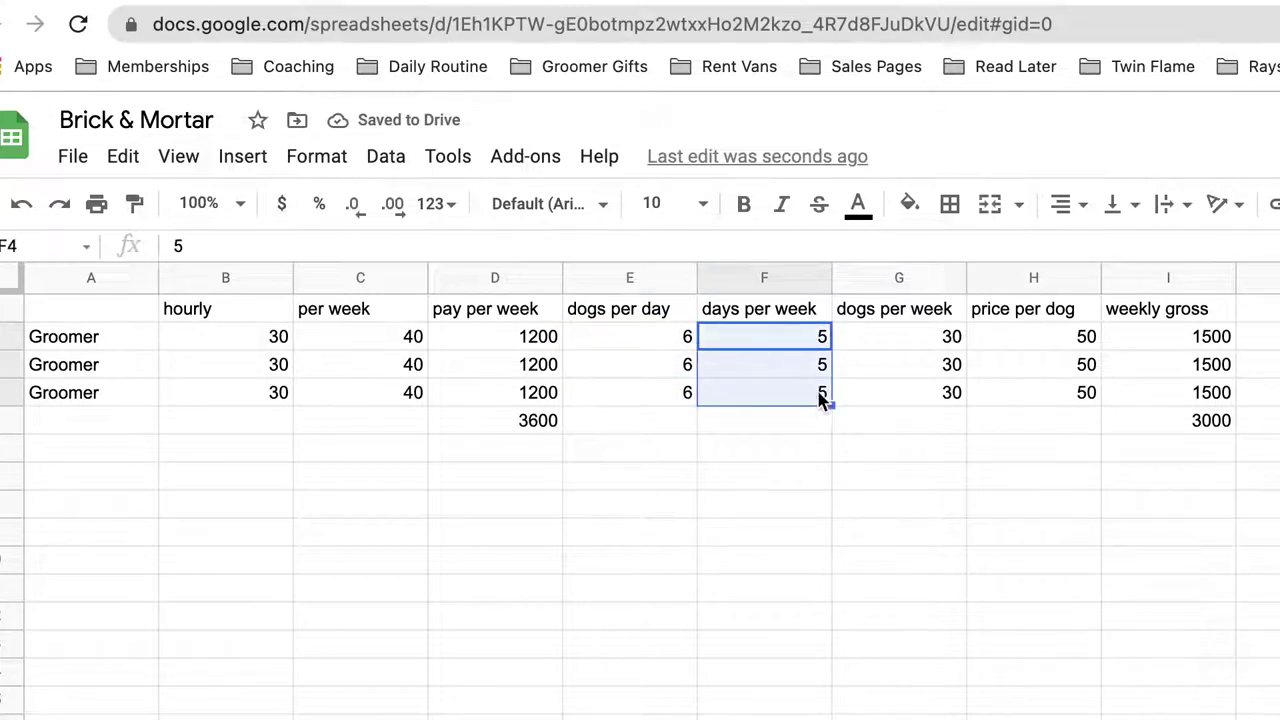
drag(936, 345, 940, 406)
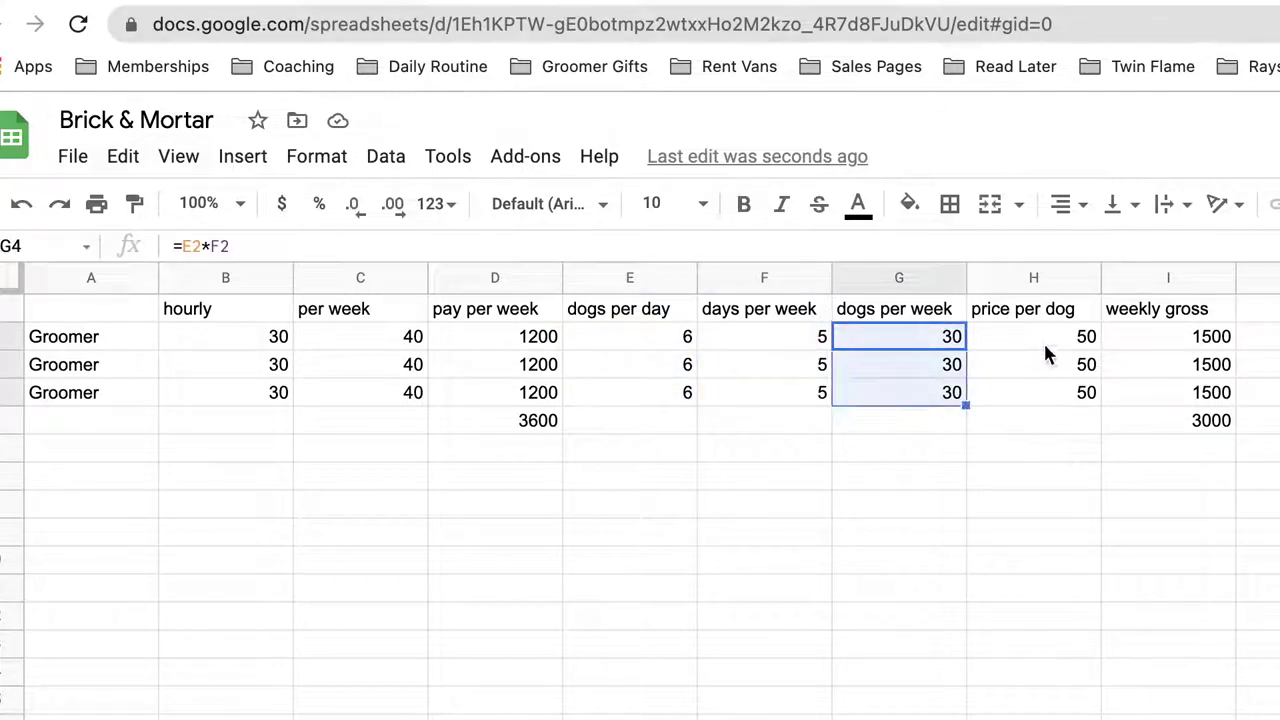
drag(1045, 343, 1062, 415)
click(1230, 343)
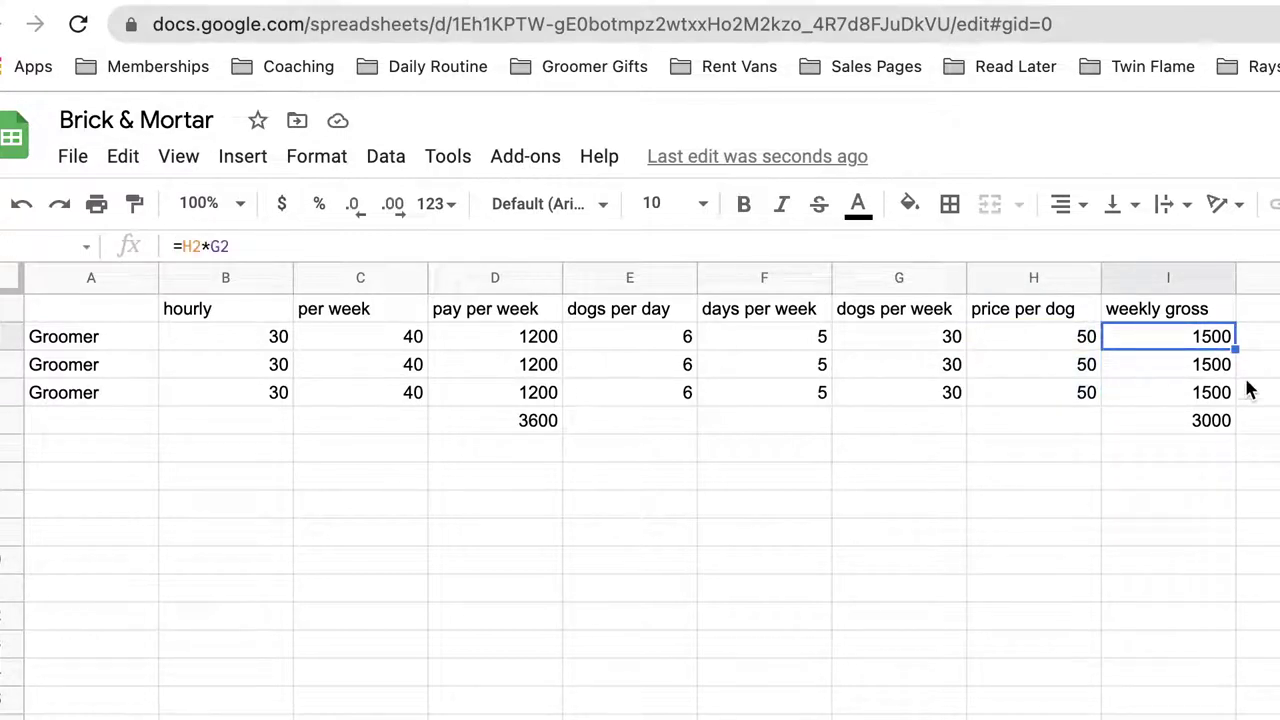
click(531, 422)
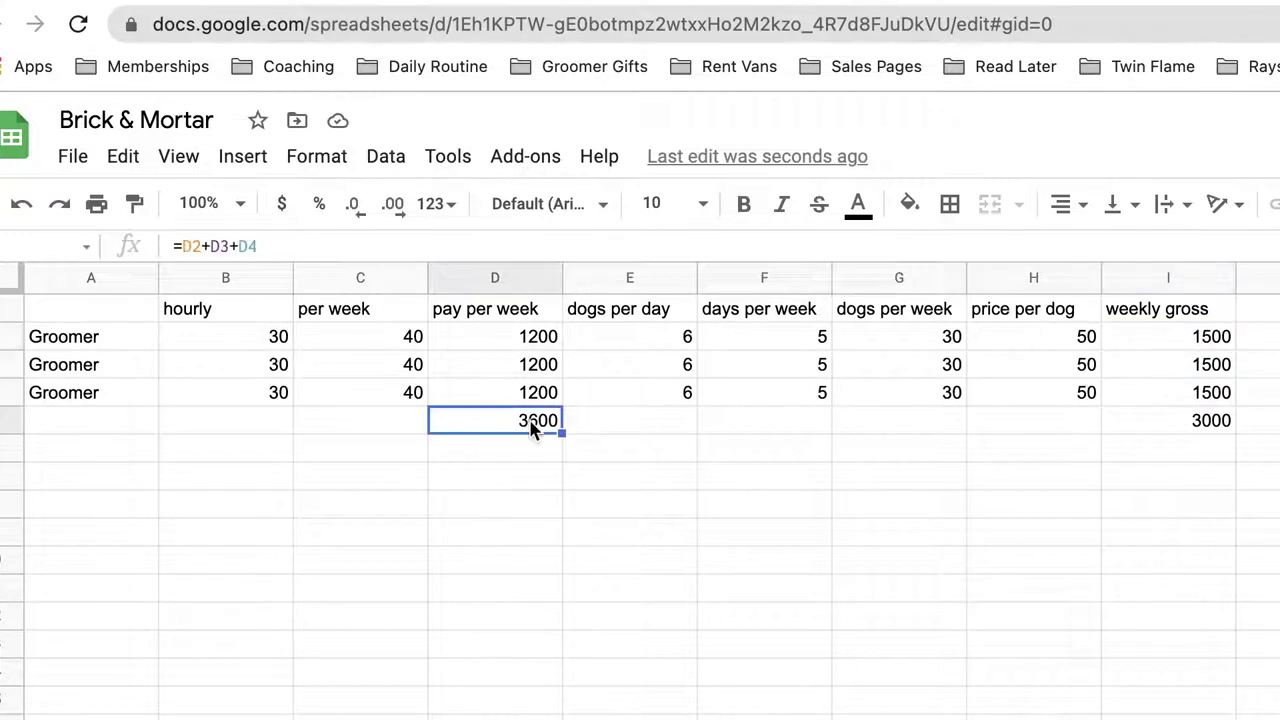
Step: Replace the weekly gross total's formula with =I2+I3+I4 so that it adds all three groomers
click(1188, 422)
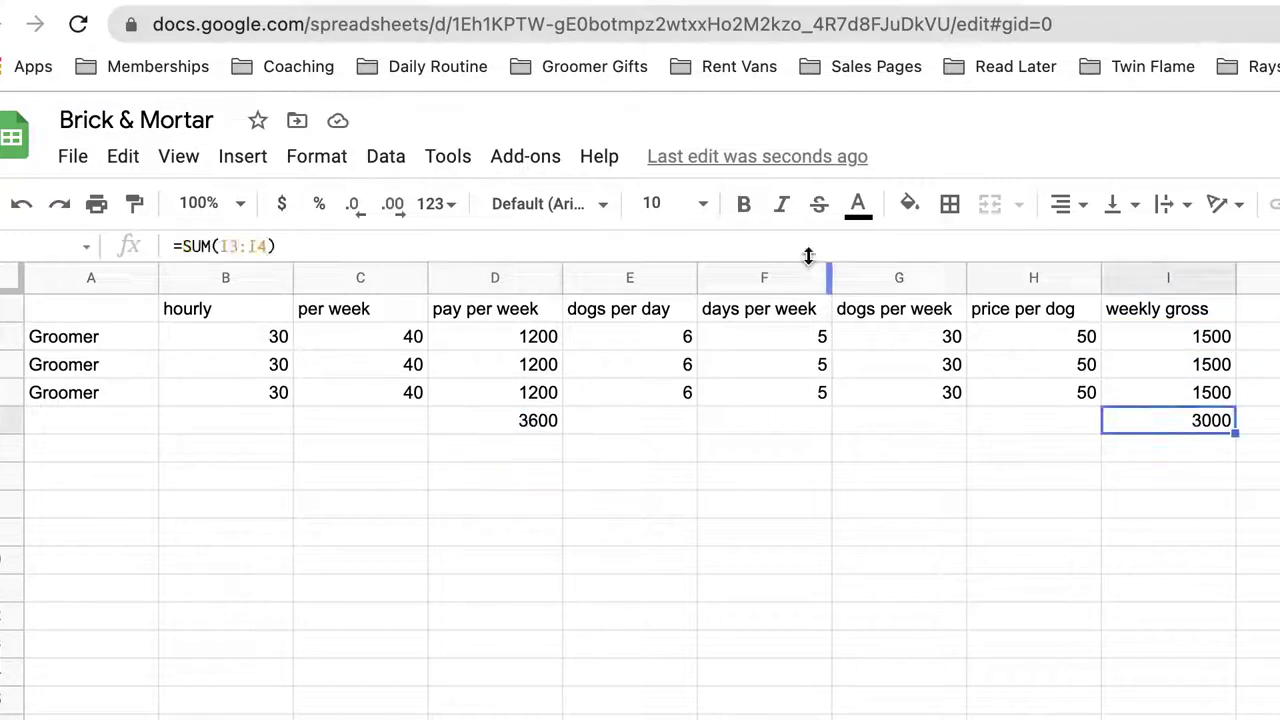
click(557, 245)
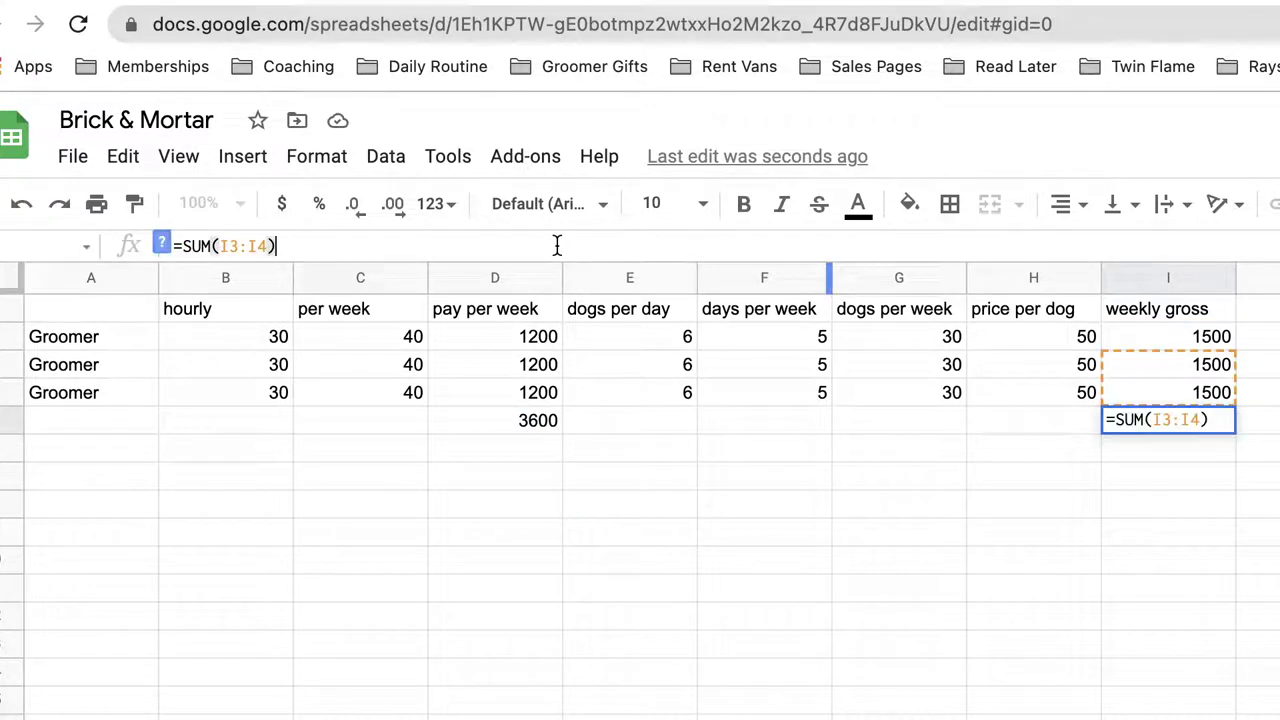
key(BackSpace)
key(BackSpace)
key(BackSpace)
key(BackSpace)
key(BackSpace)
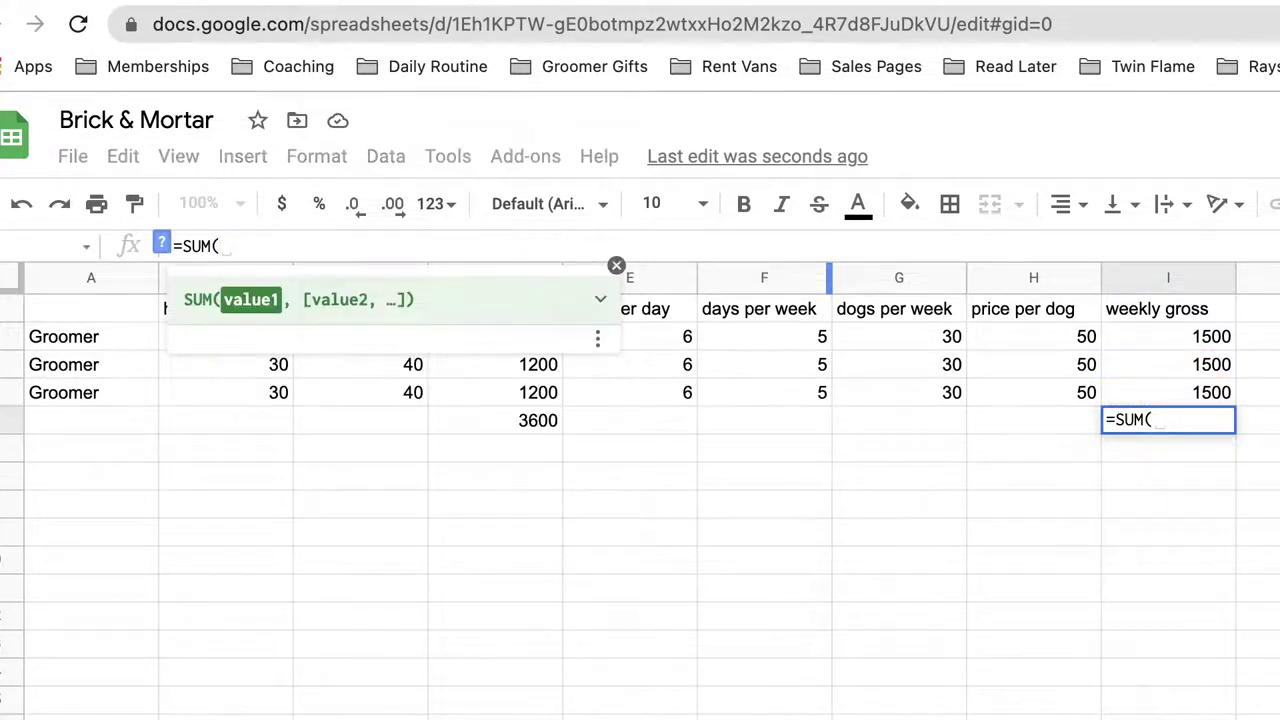
key(BackSpace)
key(BackSpace)
key(BackSpace)
key(BackSpace)
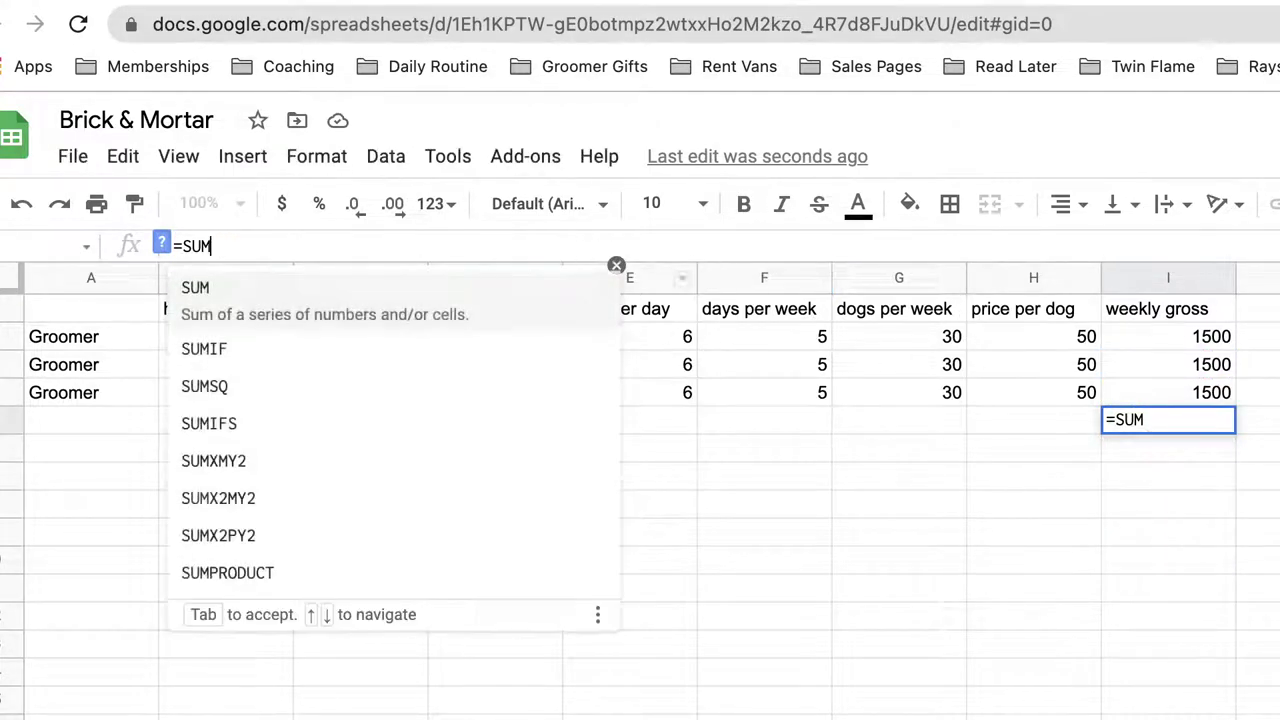
click(1220, 338)
text(+)
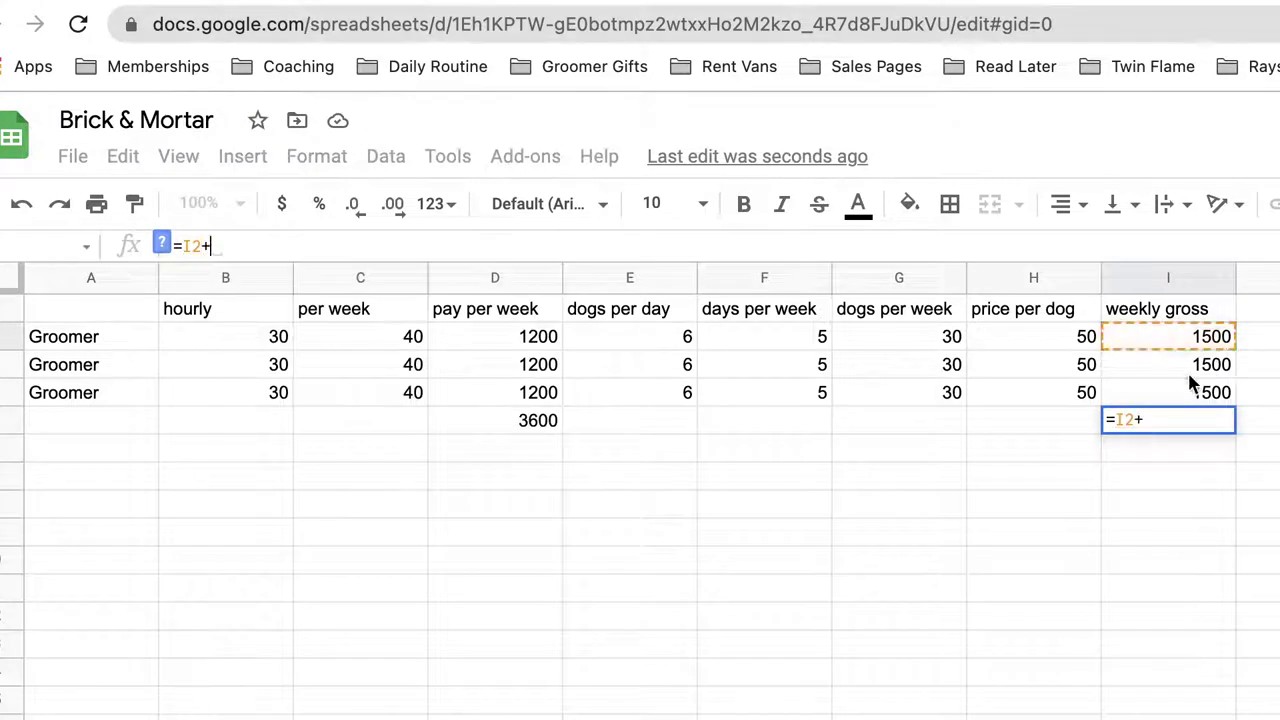
click(1218, 366)
text(+)
click(1220, 396)
key(Return)
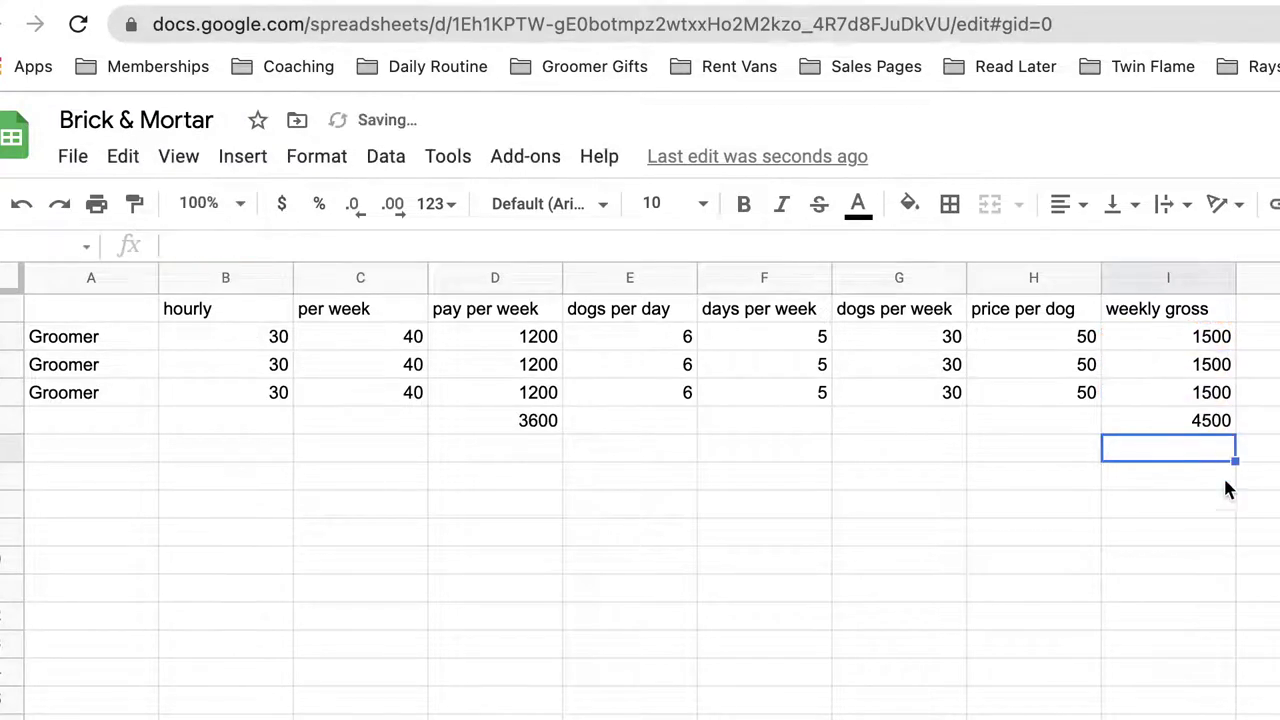
Step: Compare the weekly gross total with the pay per week total and look over the whole table
click(1226, 423)
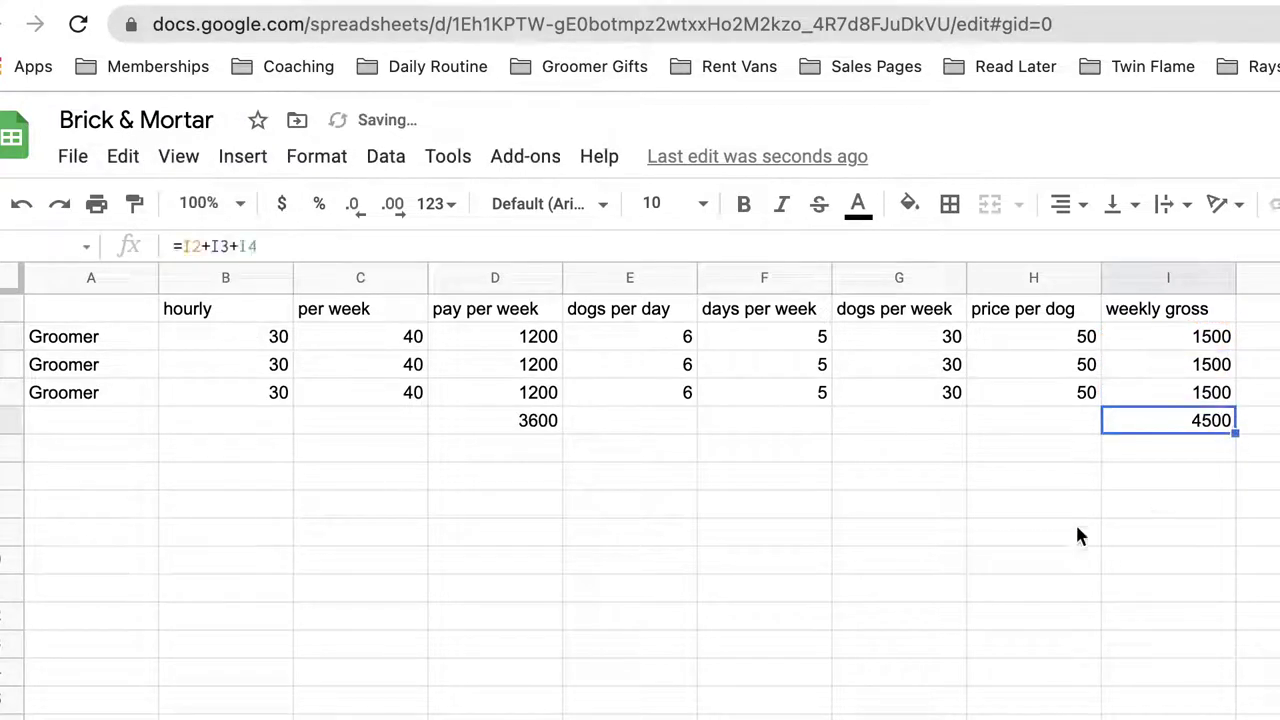
click(511, 422)
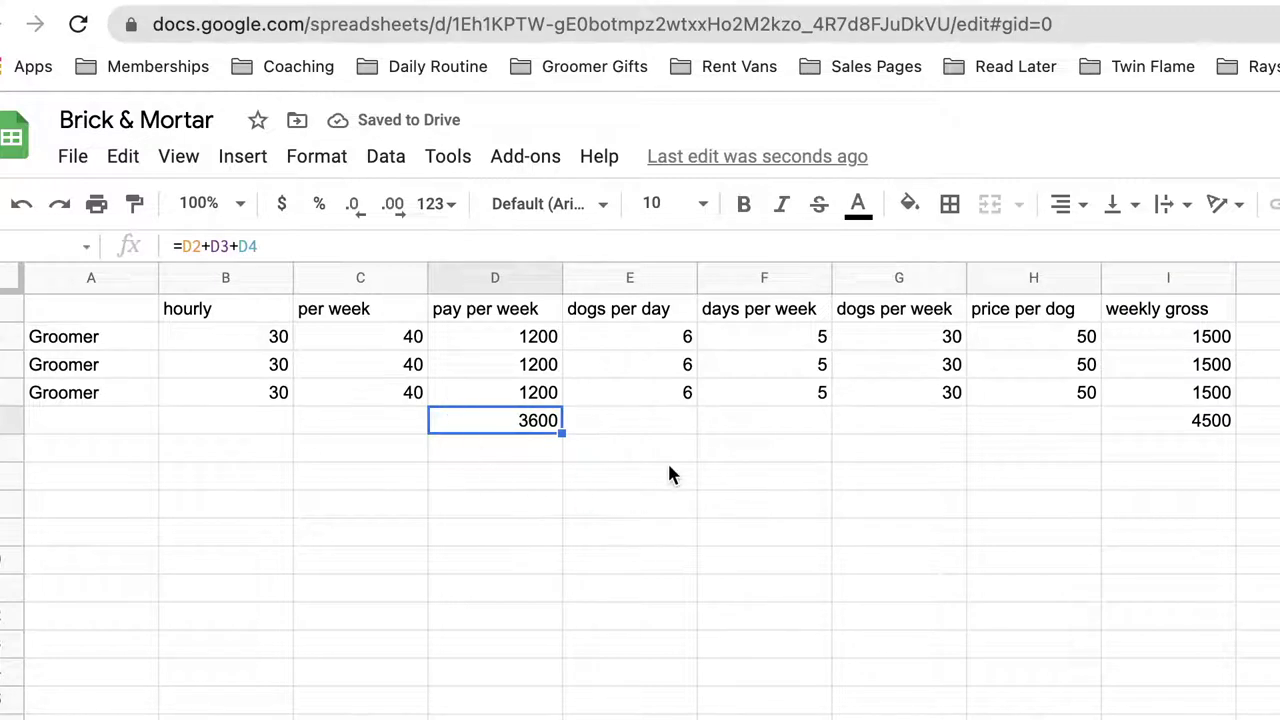
click(1191, 424)
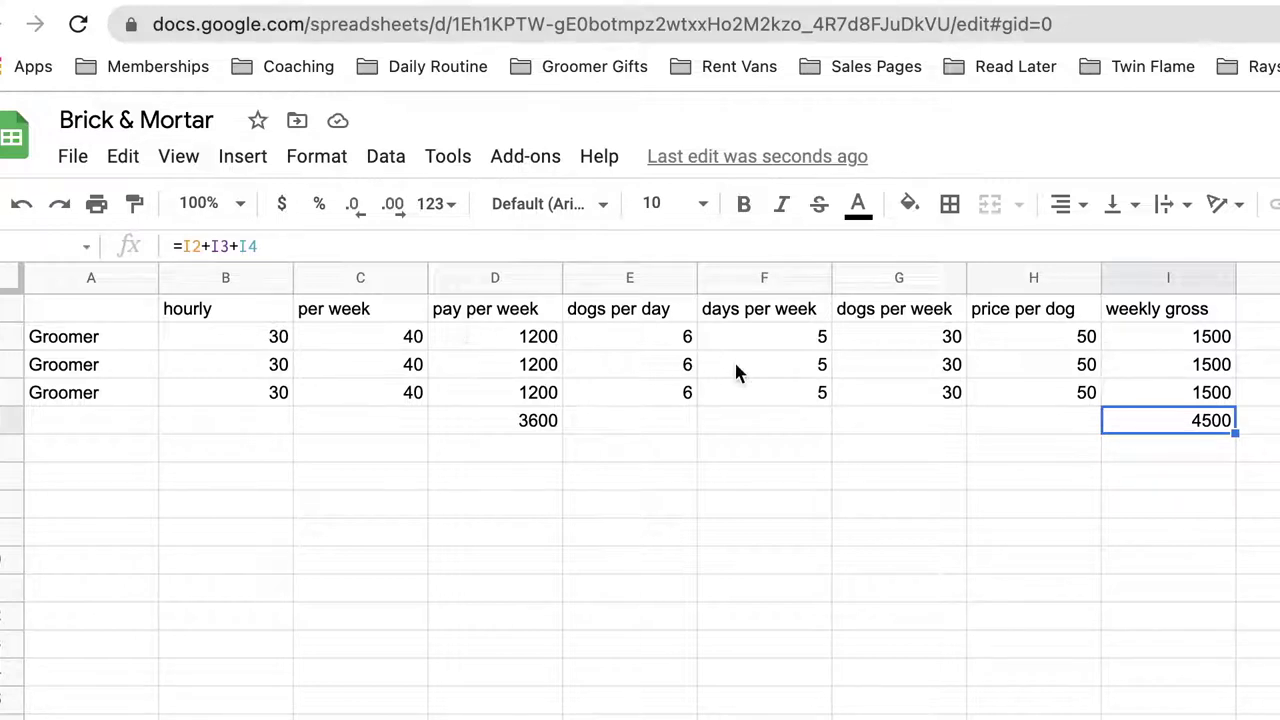
drag(1210, 425, 50, 301)
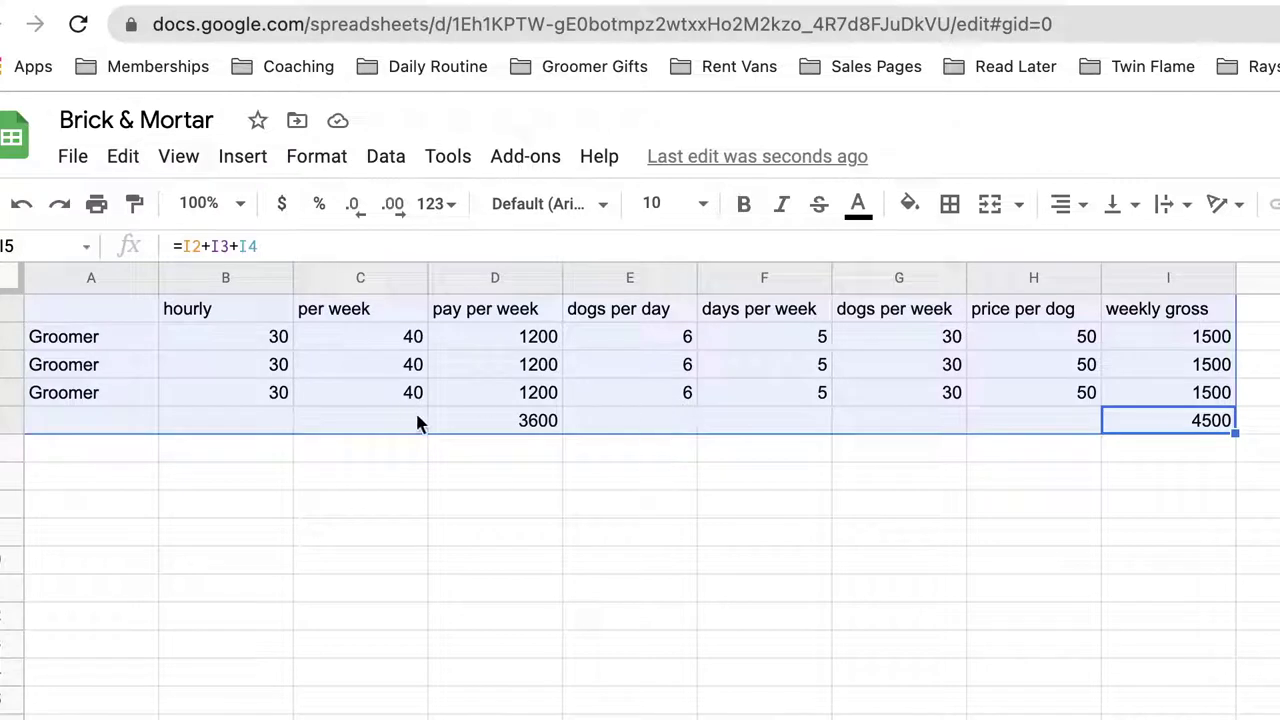
click(1150, 478)
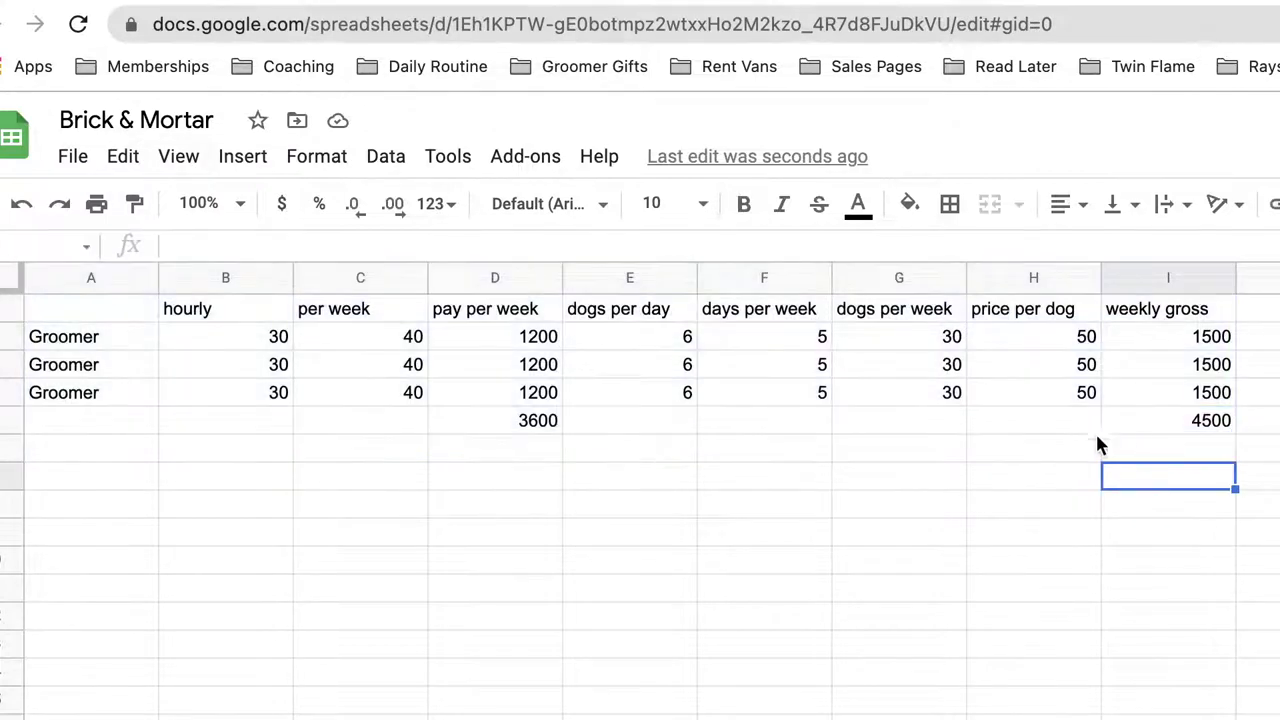
click(1180, 422)
Step: Move the pay per week and weekly gross totals two rows down, from row 5 to row 7
click(107, 428)
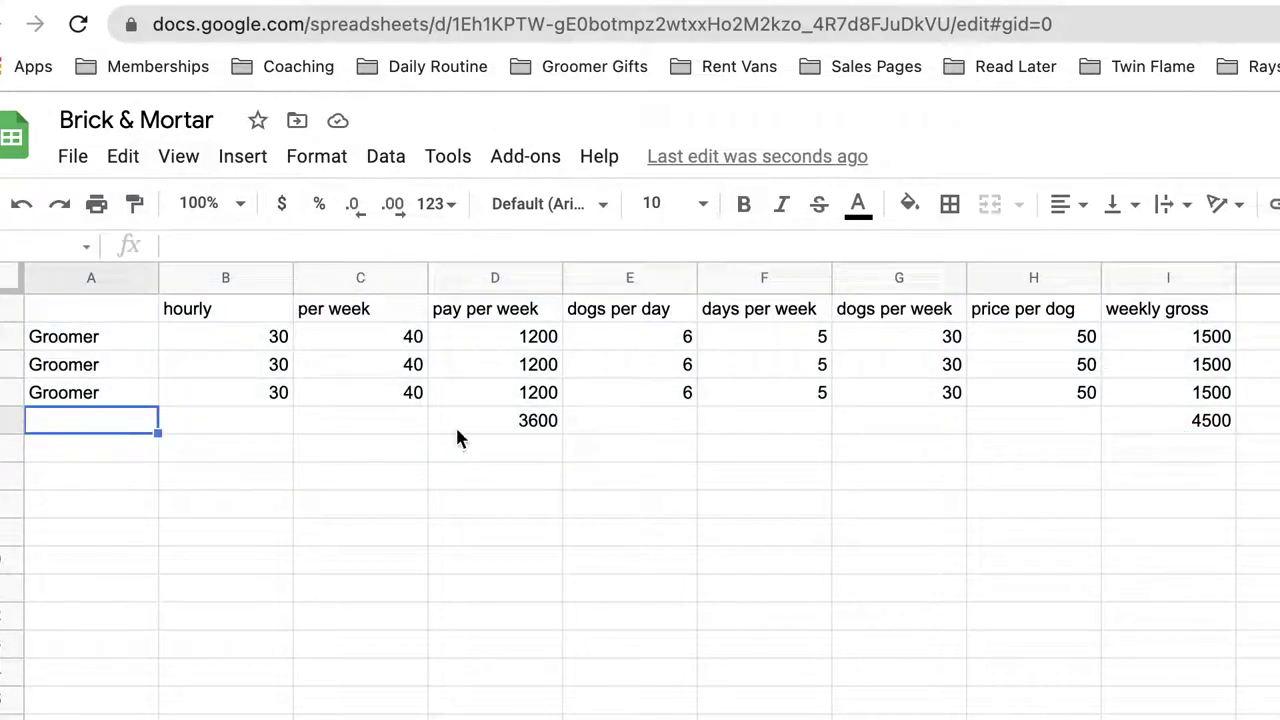
click(545, 425)
drag(545, 427, 1211, 435)
key(ctrl+c)
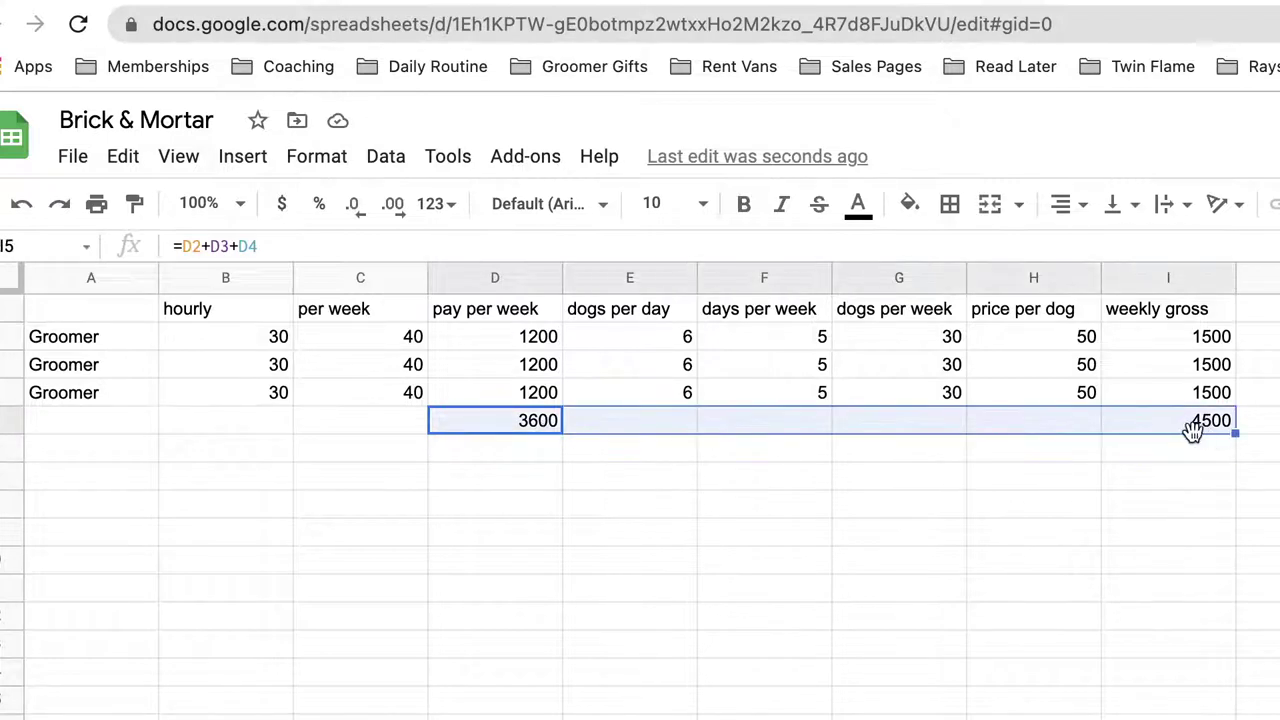
click(553, 478)
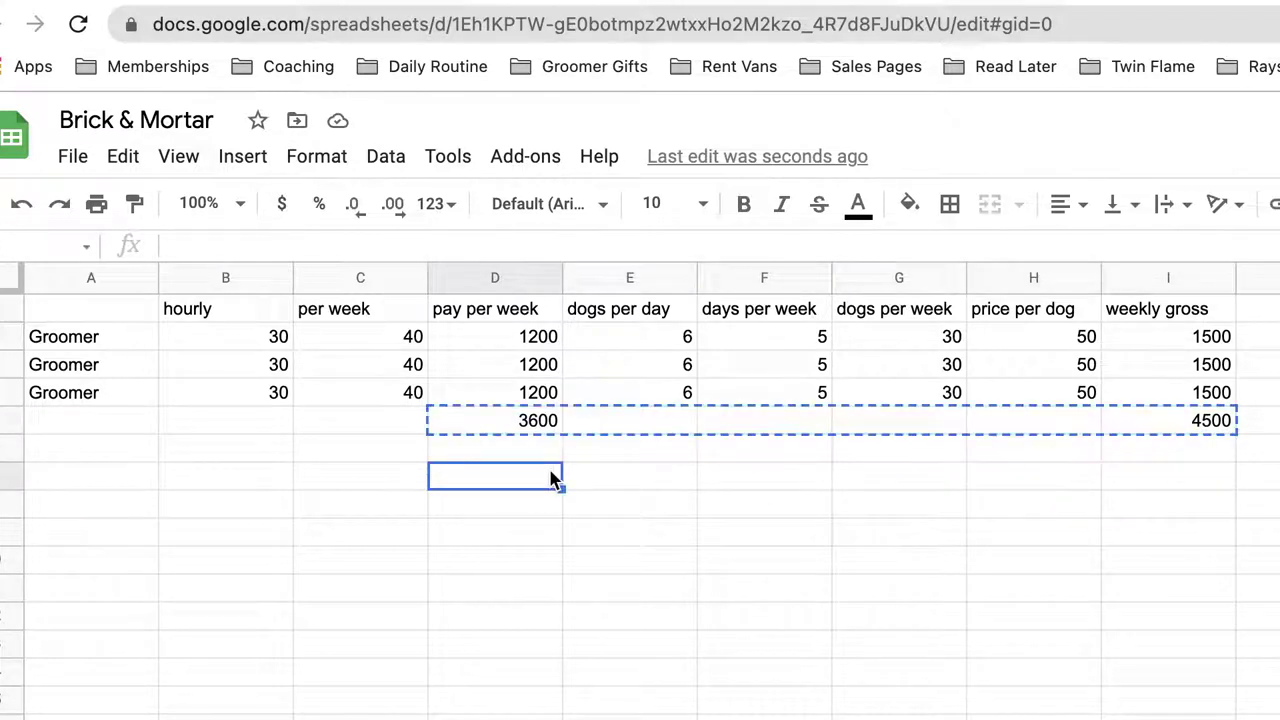
key(ctrl+v)
Step: Enter the labels Receptionist and Bath in the two rows below the third groomer
click(110, 424)
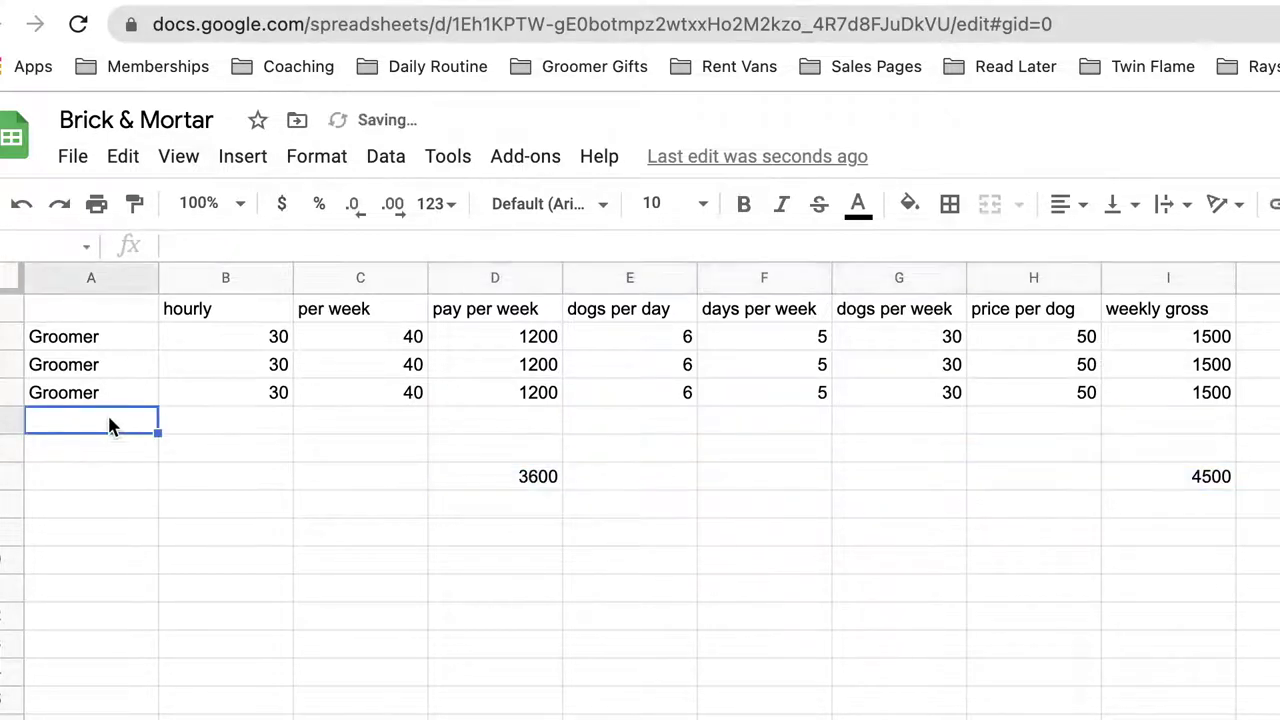
text(Receptionis)
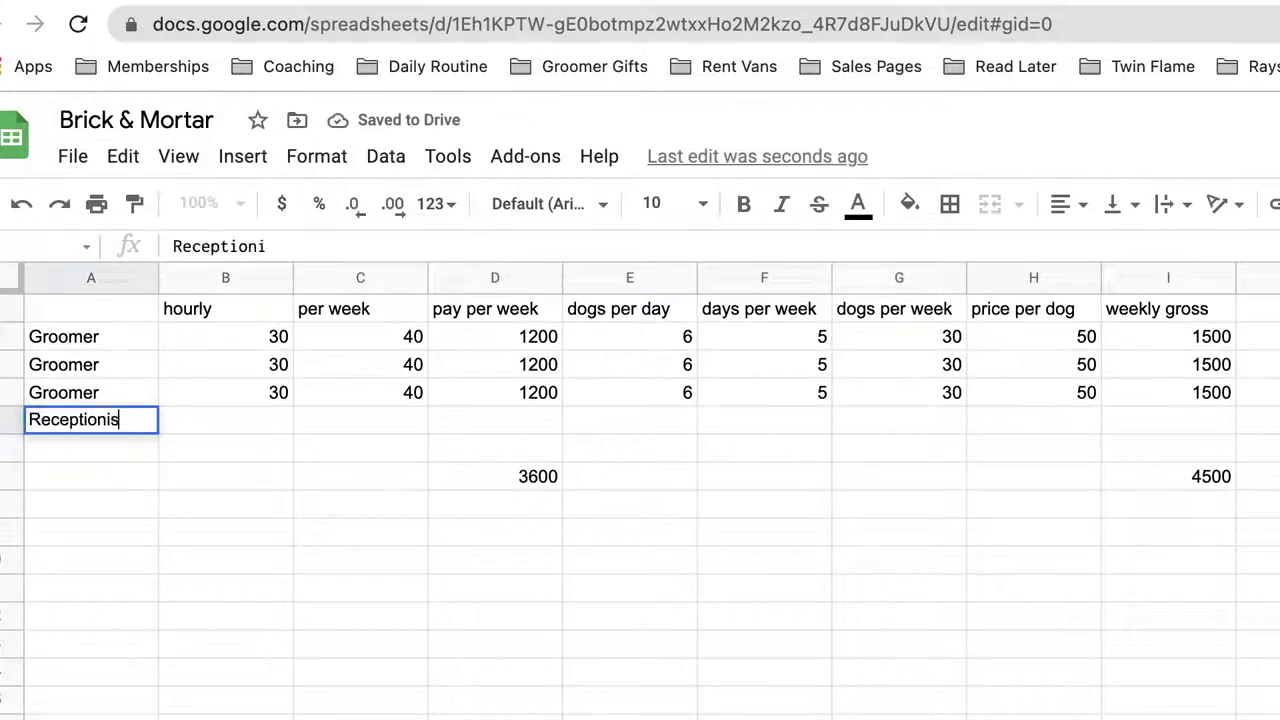
text(t)
key(Return)
text(Bath)
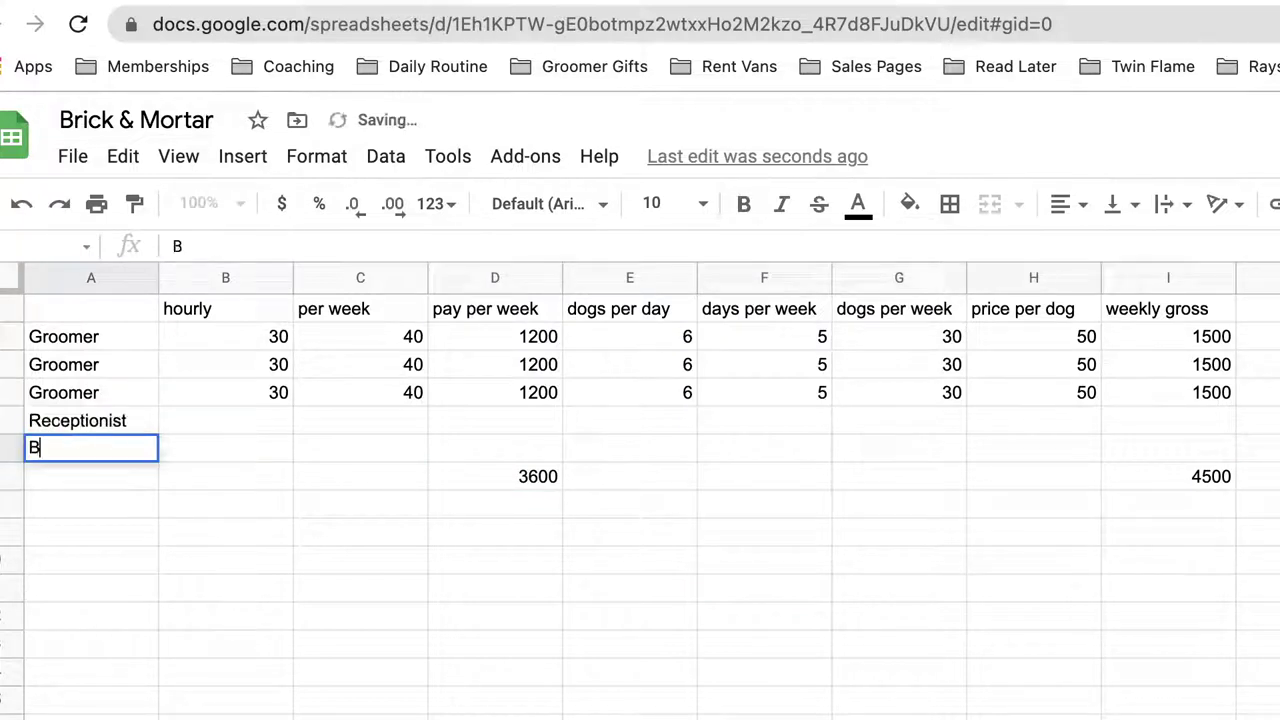
Step: Copy the Receptionist label over the Bath label one row down, and relabel the row above it Bather
click(90, 392)
click(90, 420)
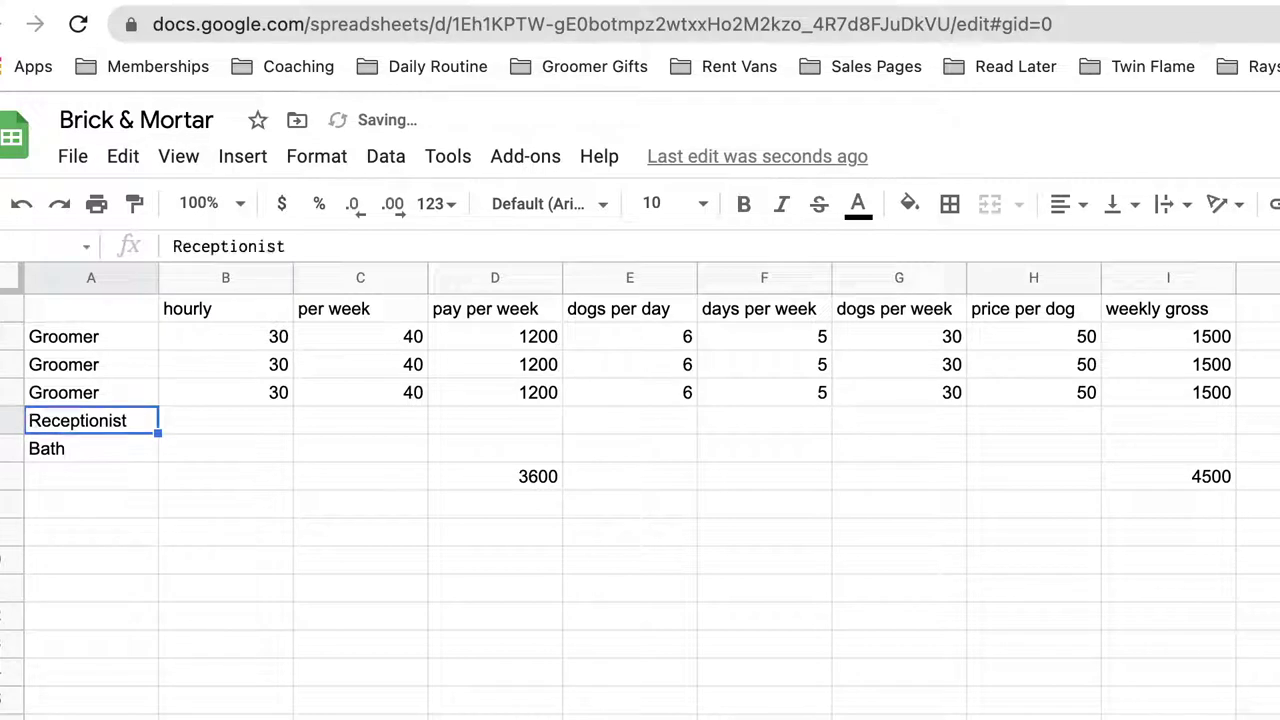
key(ctrl+c)
click(90, 448)
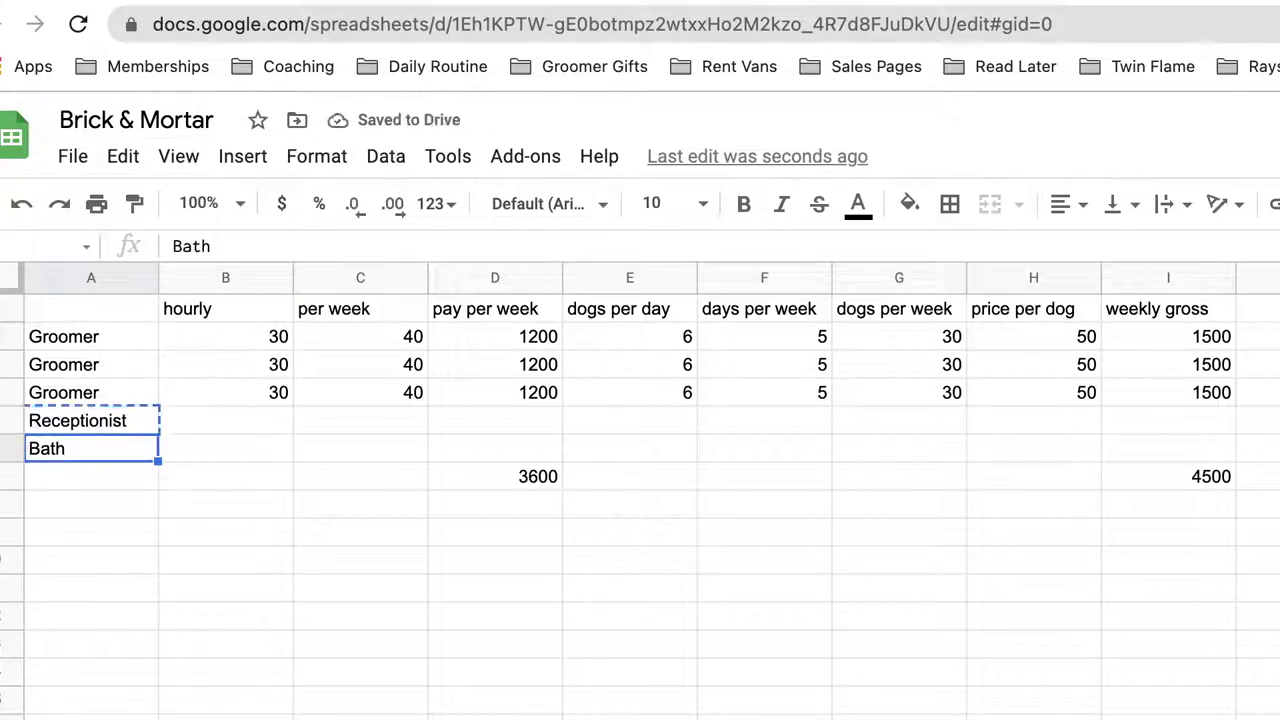
key(ctrl+v)
click(90, 420)
text(Bather)
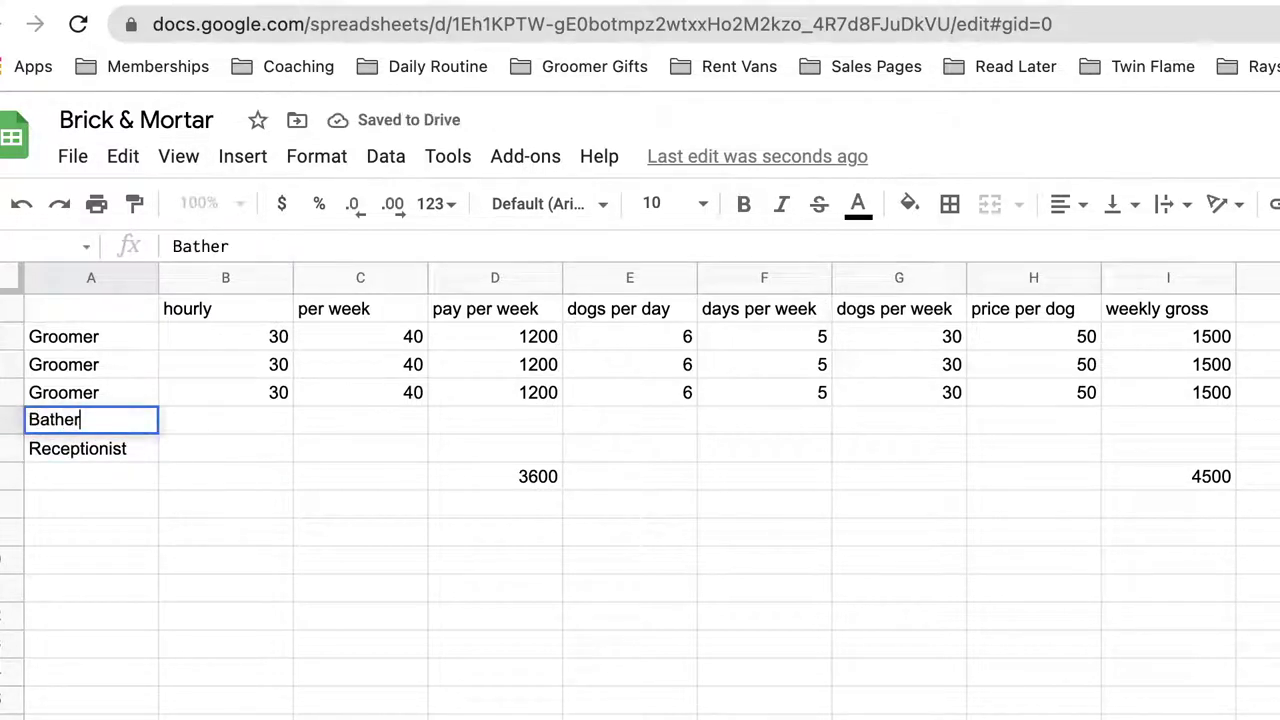
Step: Set the bather's hourly rate to 15 and the hours per week to 40
key(Tab)
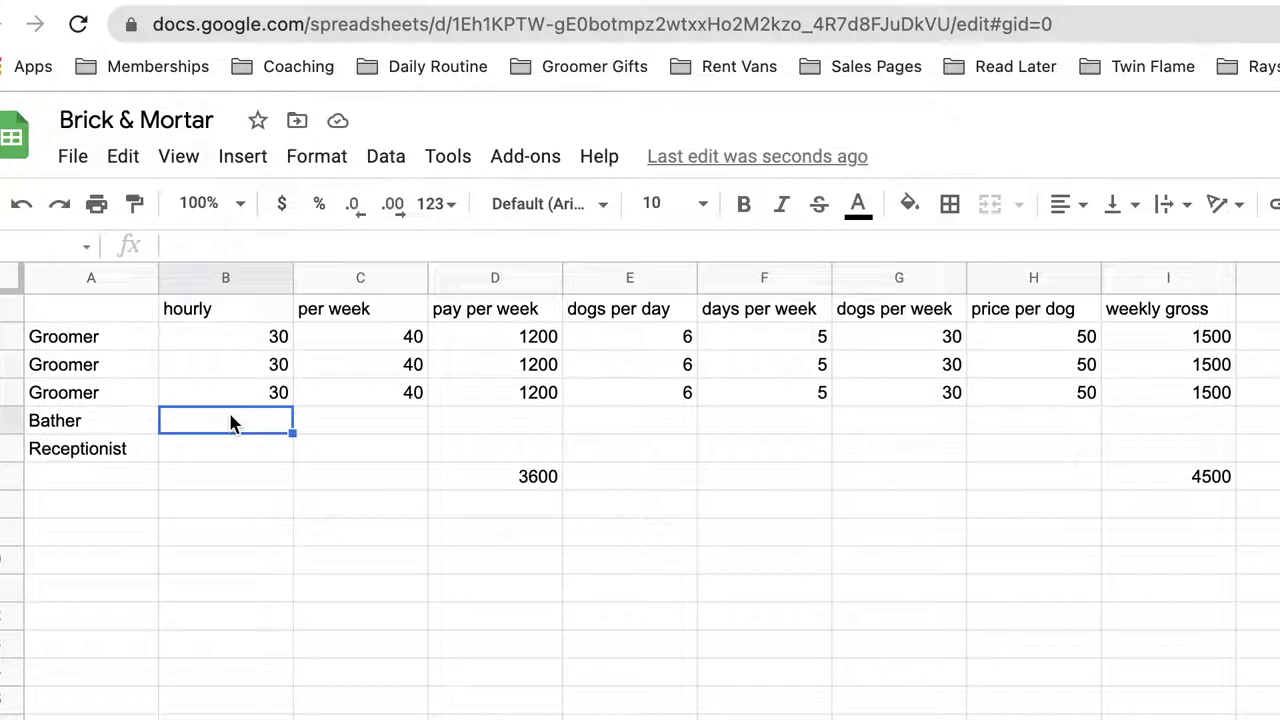
text(15)
key(Tab)
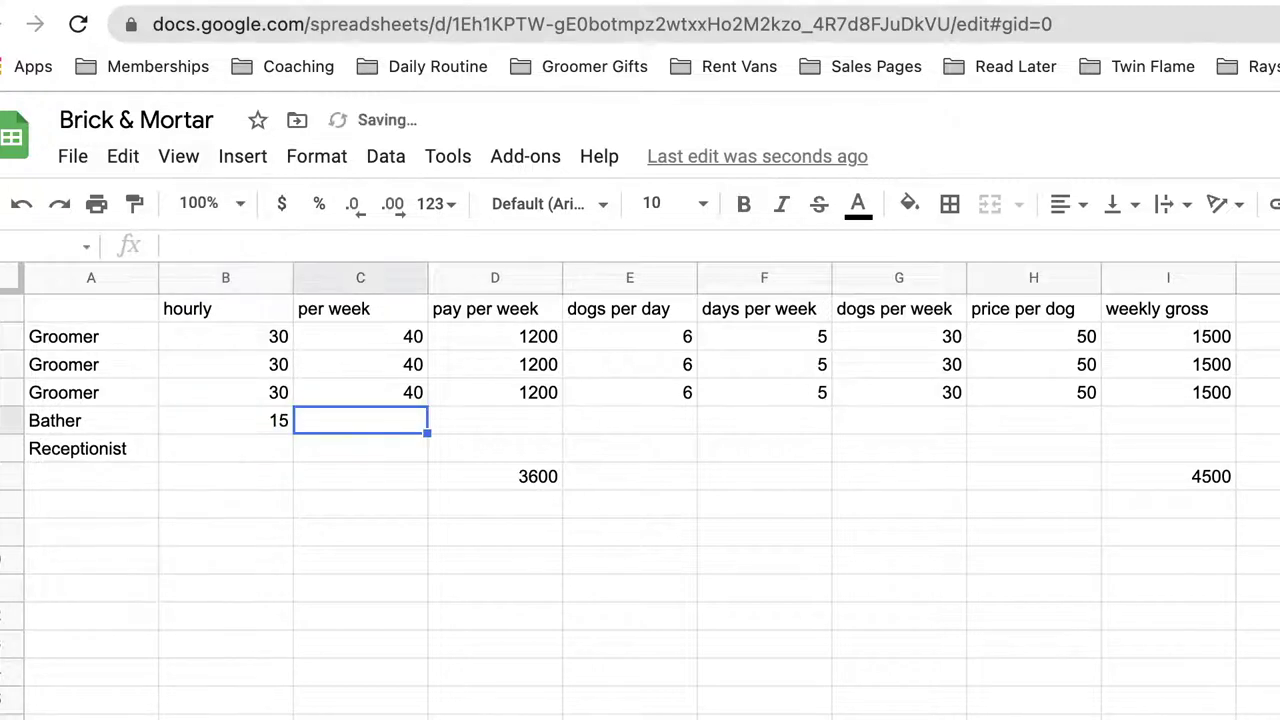
text(40)
key(Tab)
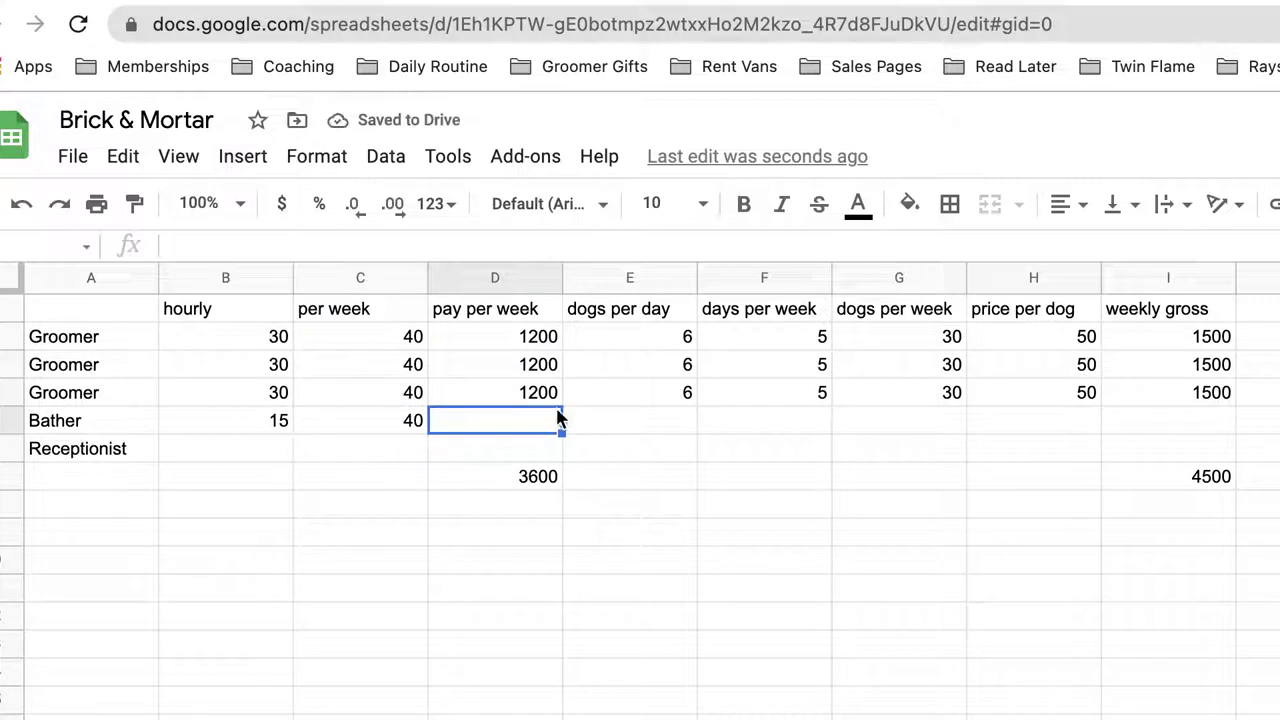
Step: Copy the pay per week formula from the third groomer's row into the bather's row
drag(560, 417, 560, 390)
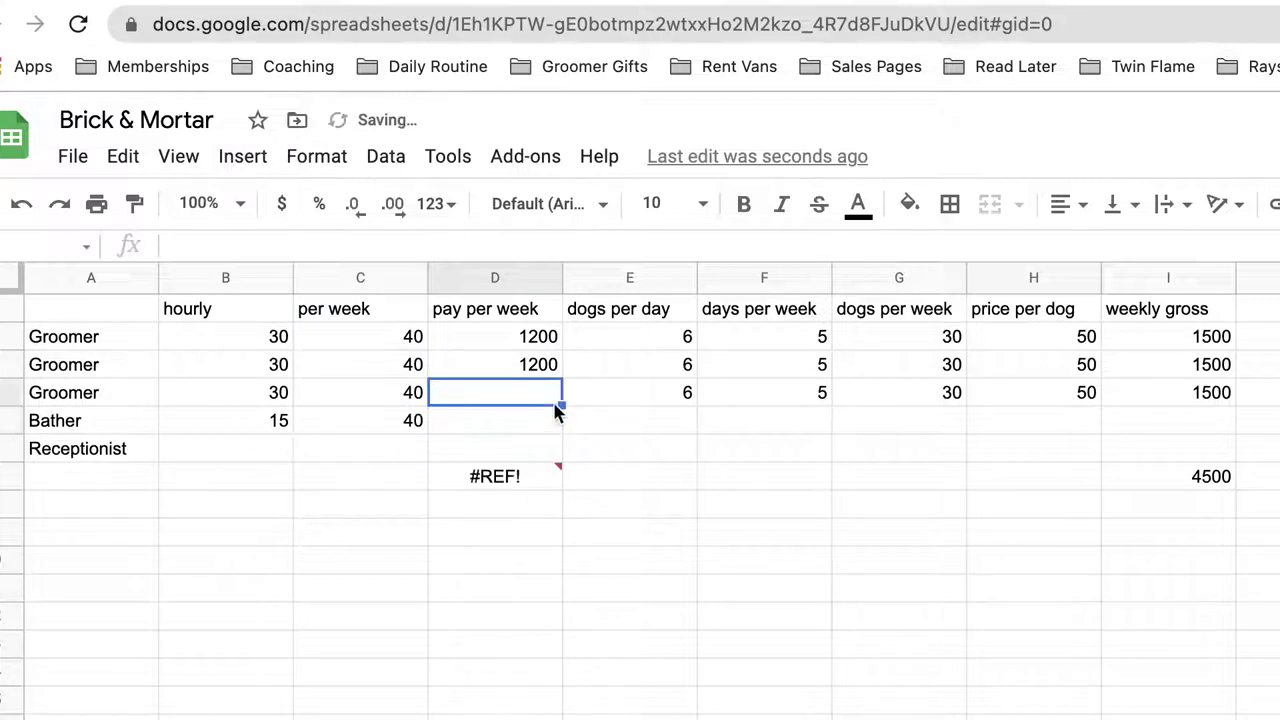
click(22, 204)
key(ctrl+c)
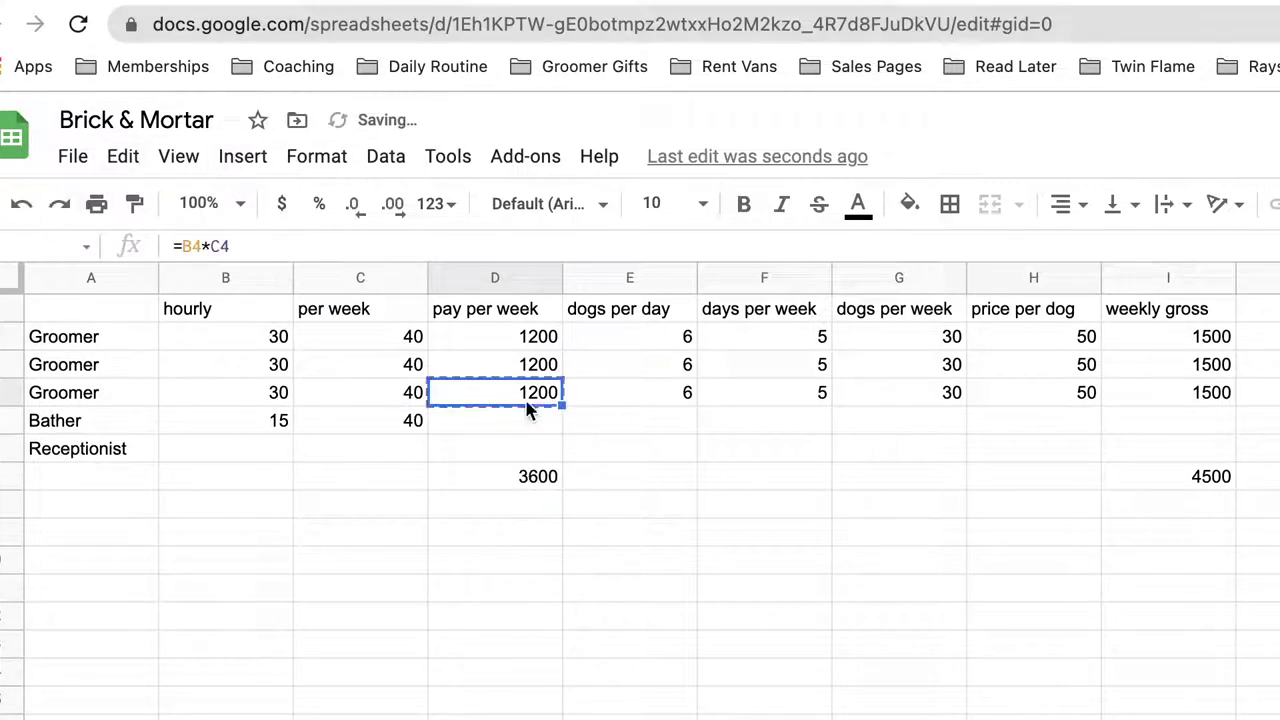
click(531, 418)
key(ctrl+v)
Step: Review the bather's hourly rate, weekly hours and pay per week against the third groomer's pay
click(678, 420)
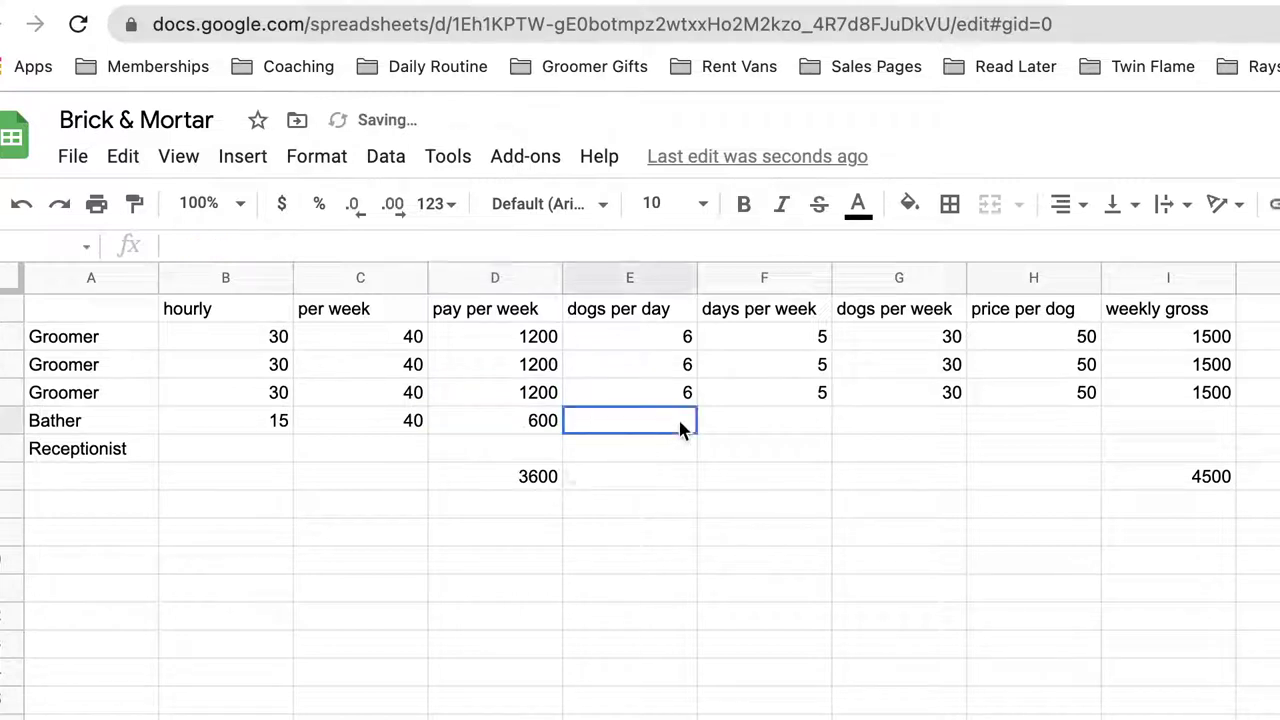
click(531, 423)
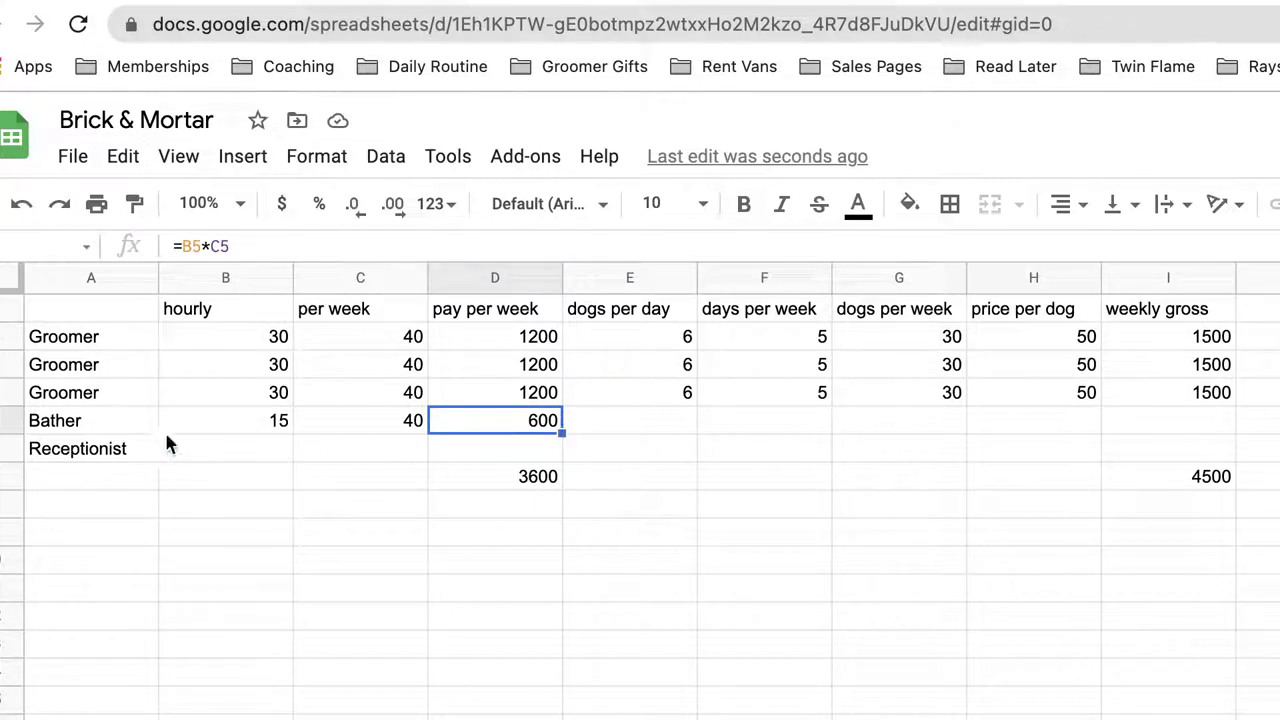
click(263, 440)
click(240, 422)
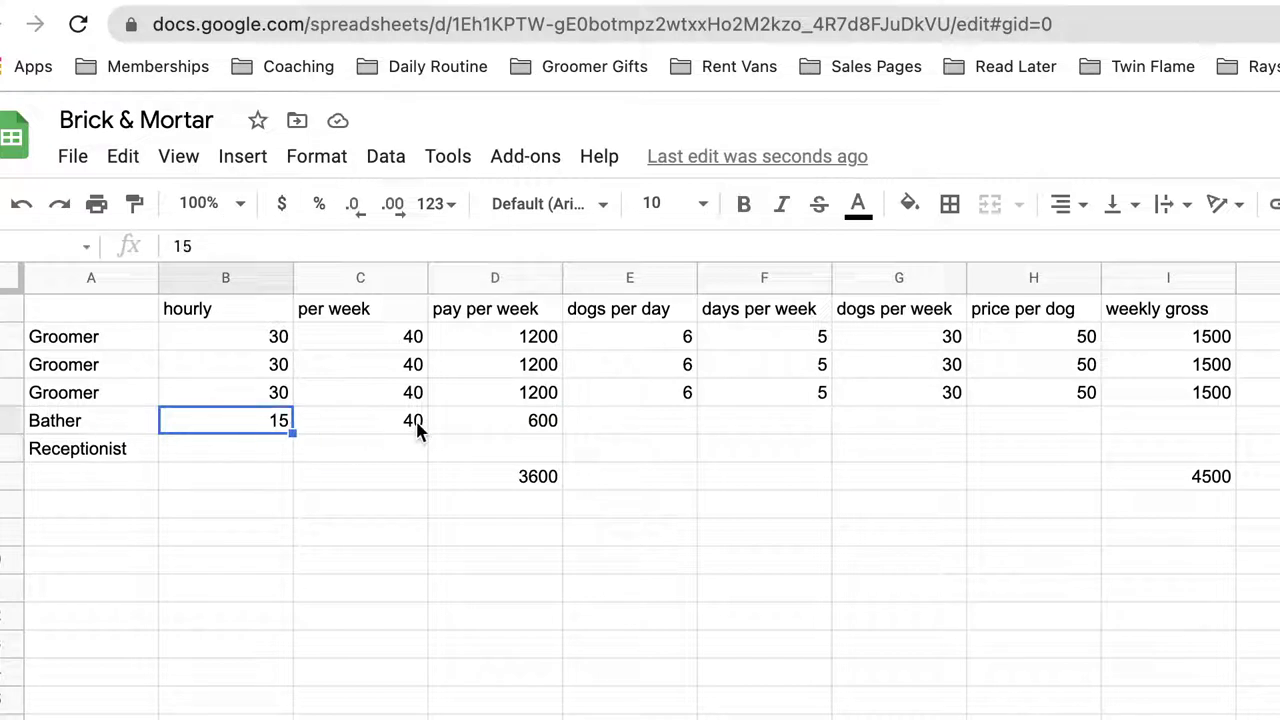
click(471, 421)
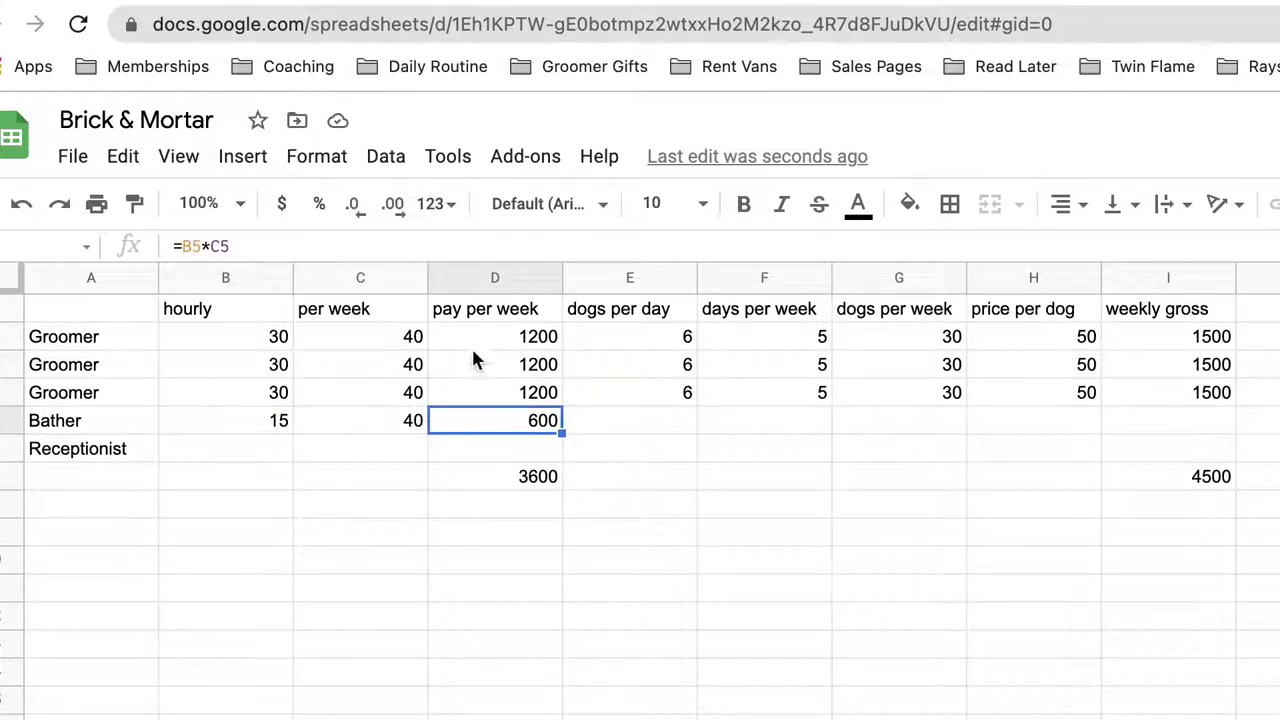
click(520, 393)
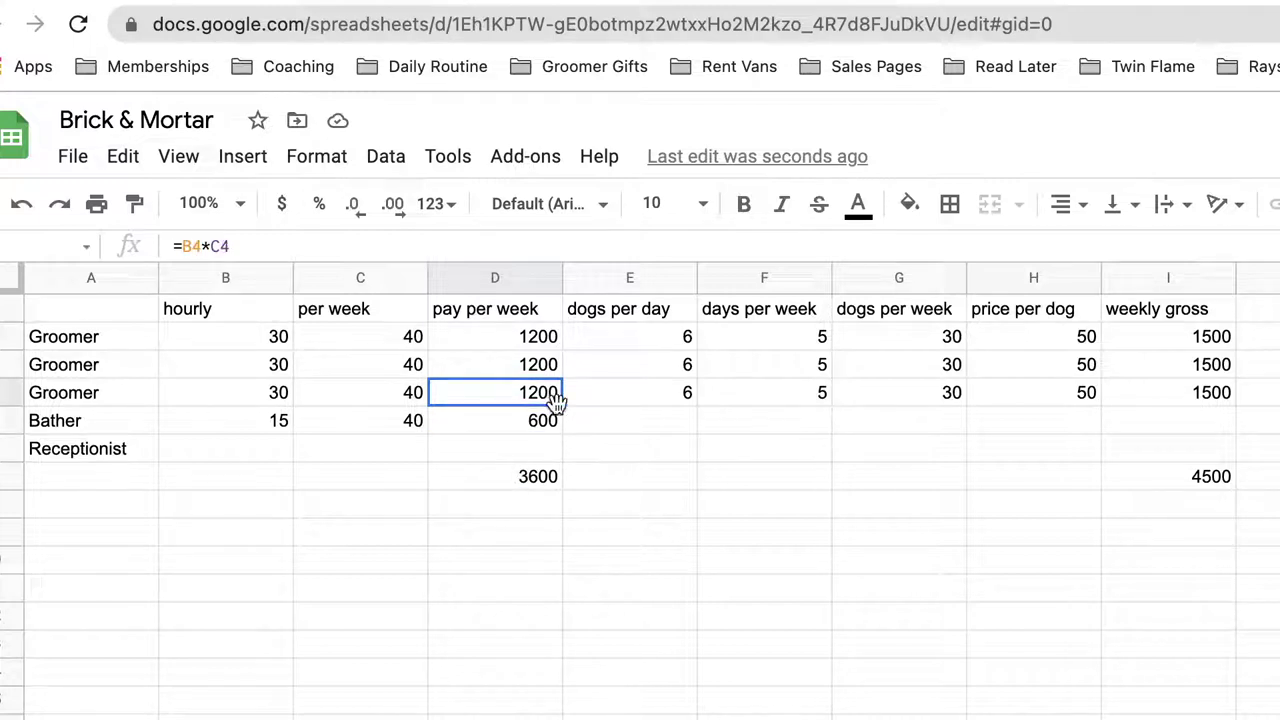
click(670, 422)
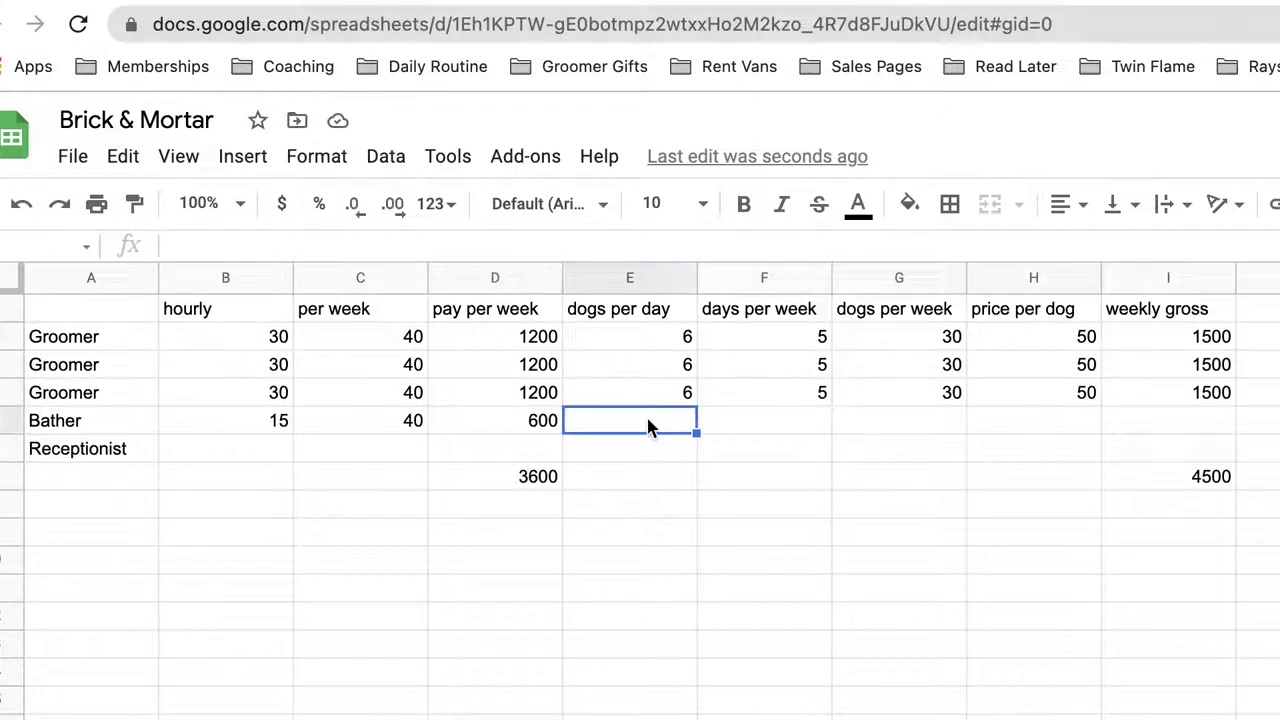
click(284, 428)
drag(284, 428, 654, 414)
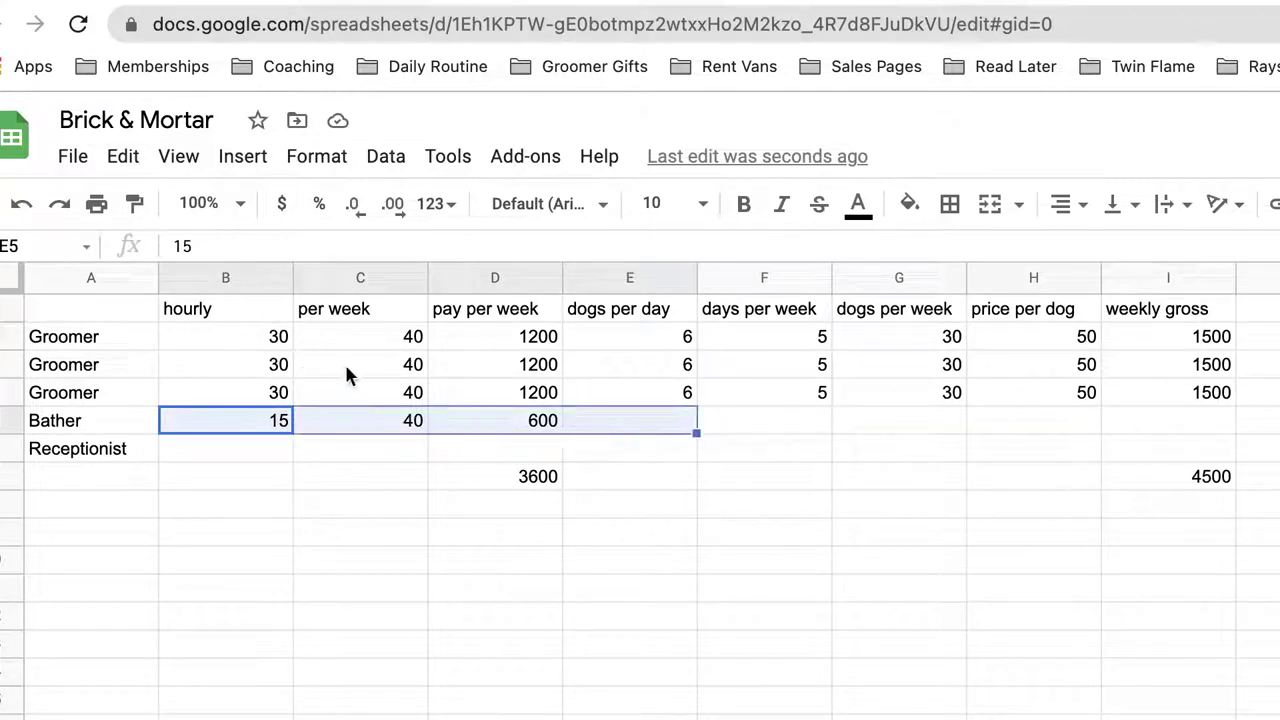
Step: Relabel the third Groomer row as Manager
click(90, 398)
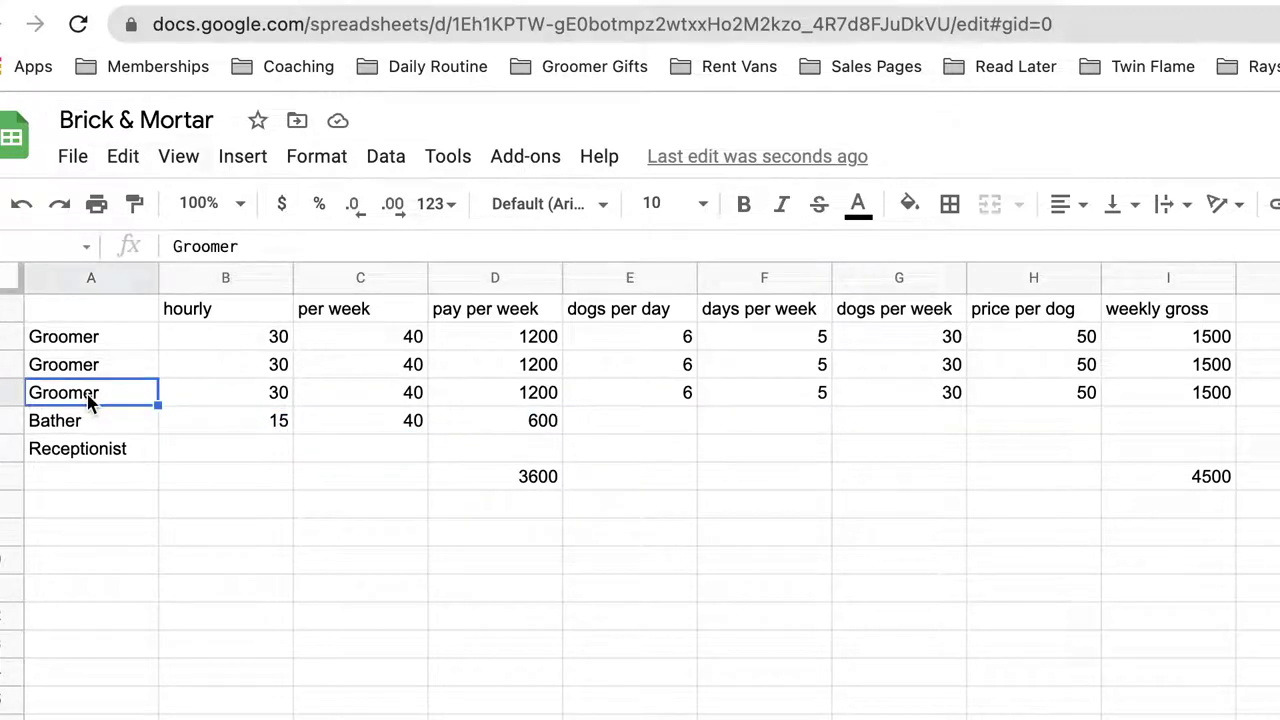
double_click(86, 398)
click(30, 392)
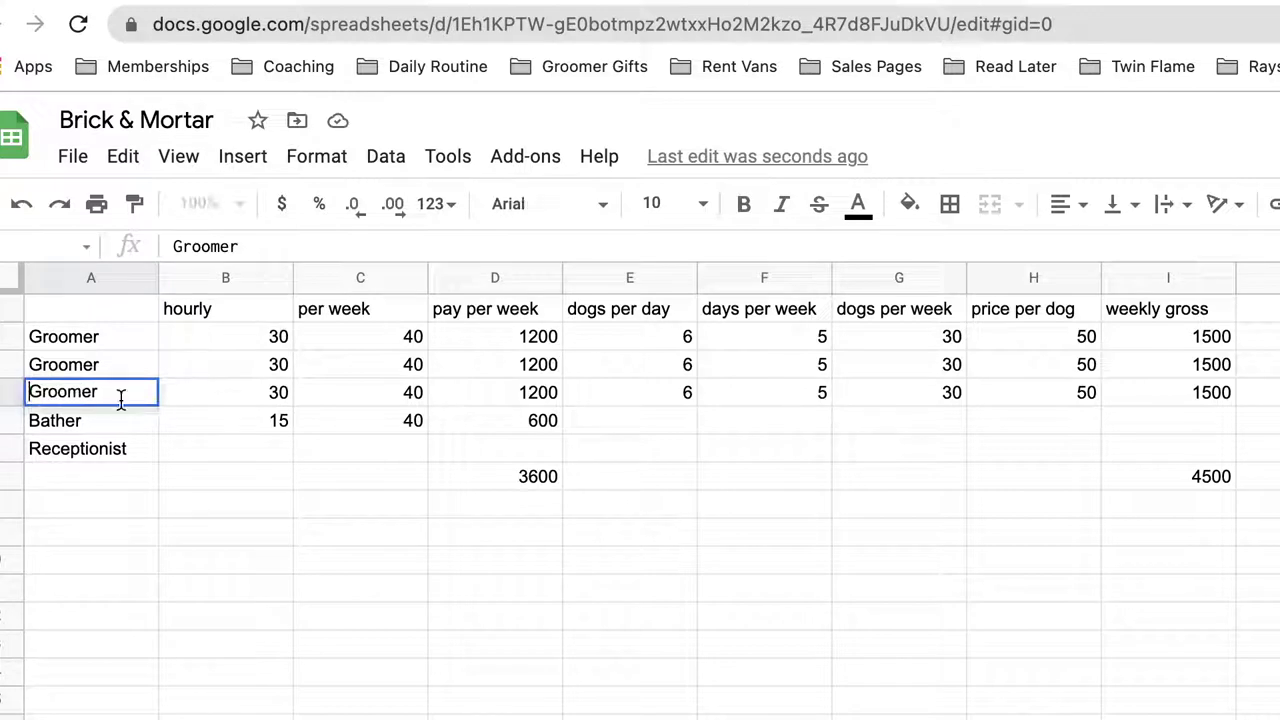
drag(112, 400, 8, 400)
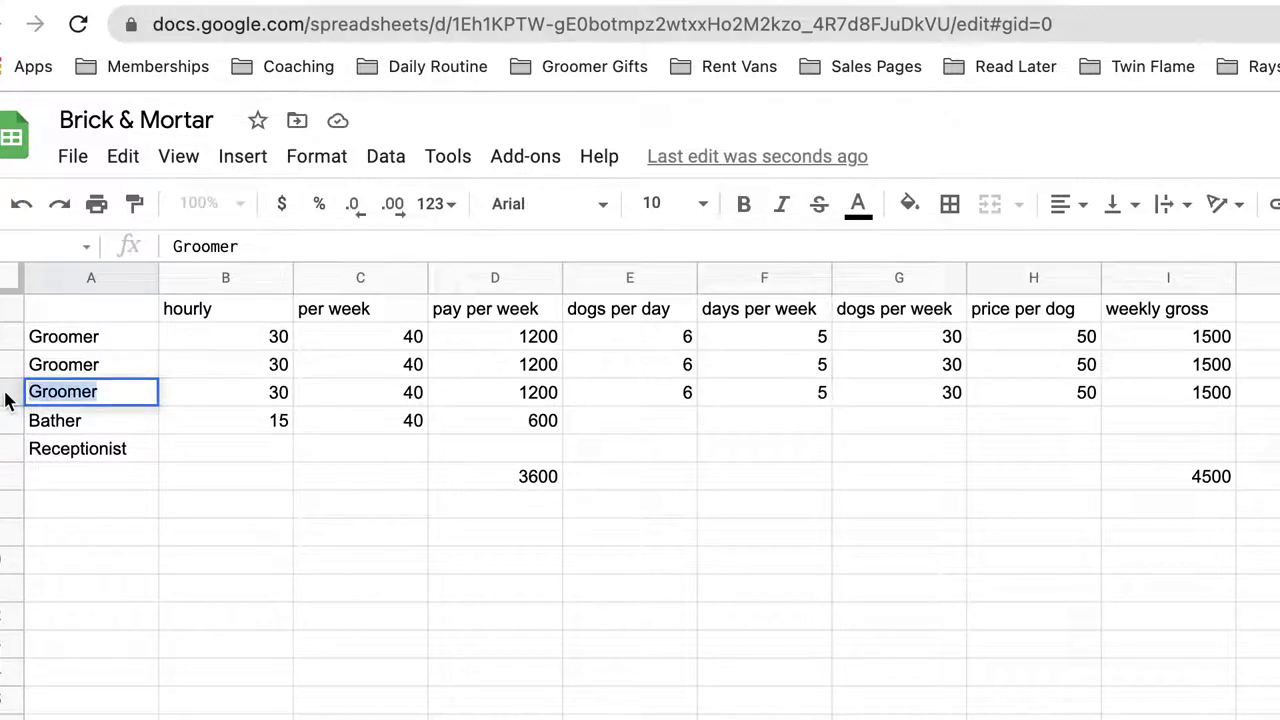
text(Manager)
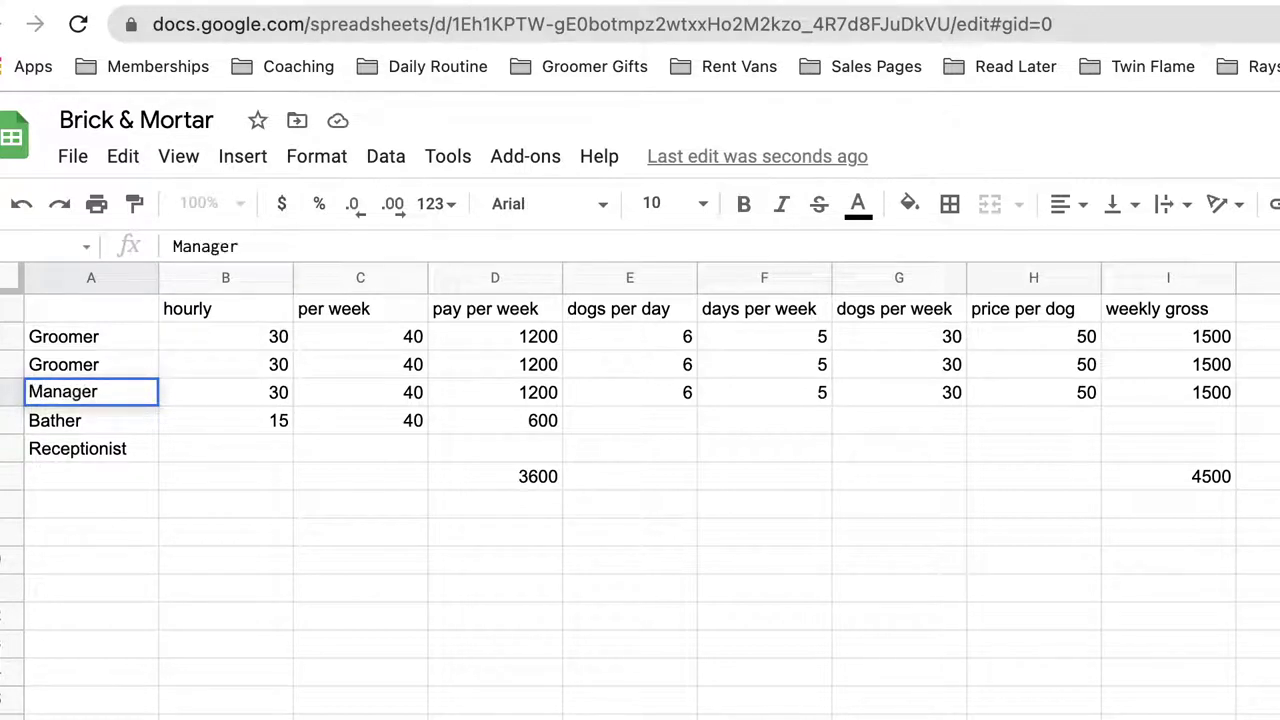
key(BackSpace)
key(BackSpace)
text(er)
Step: Set the manager's hourly rate to 35
click(272, 400)
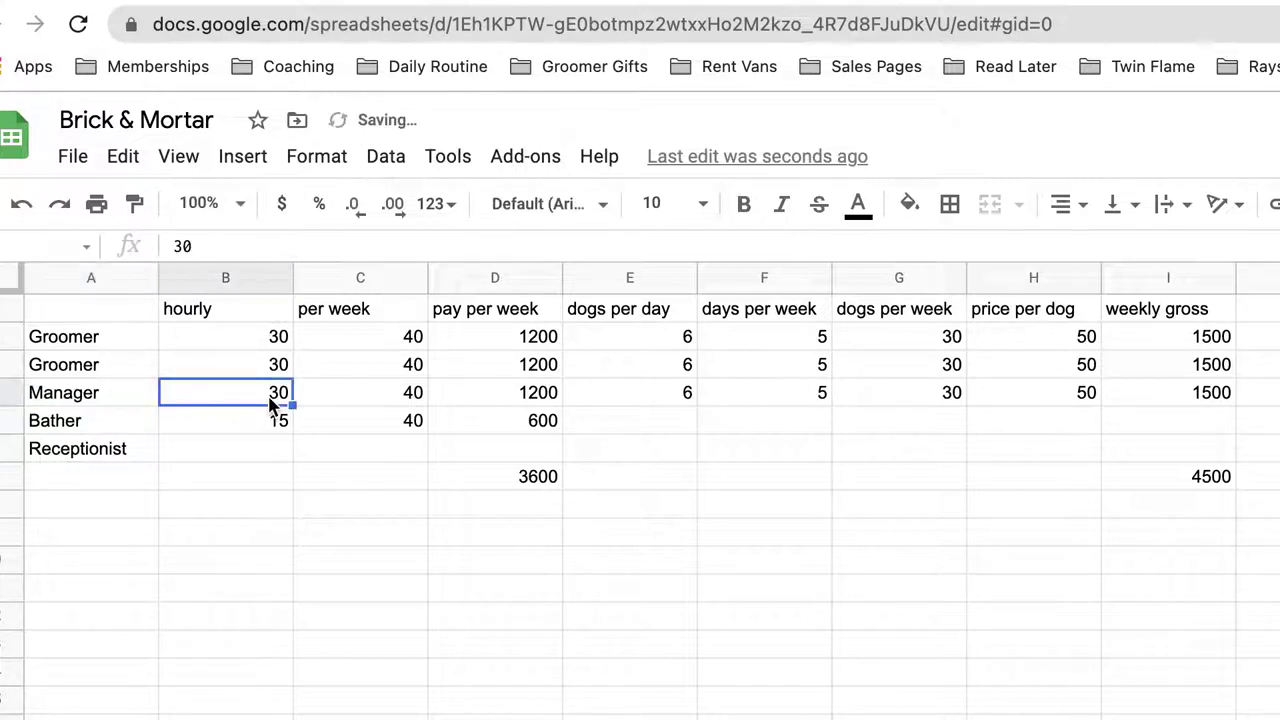
text(35)
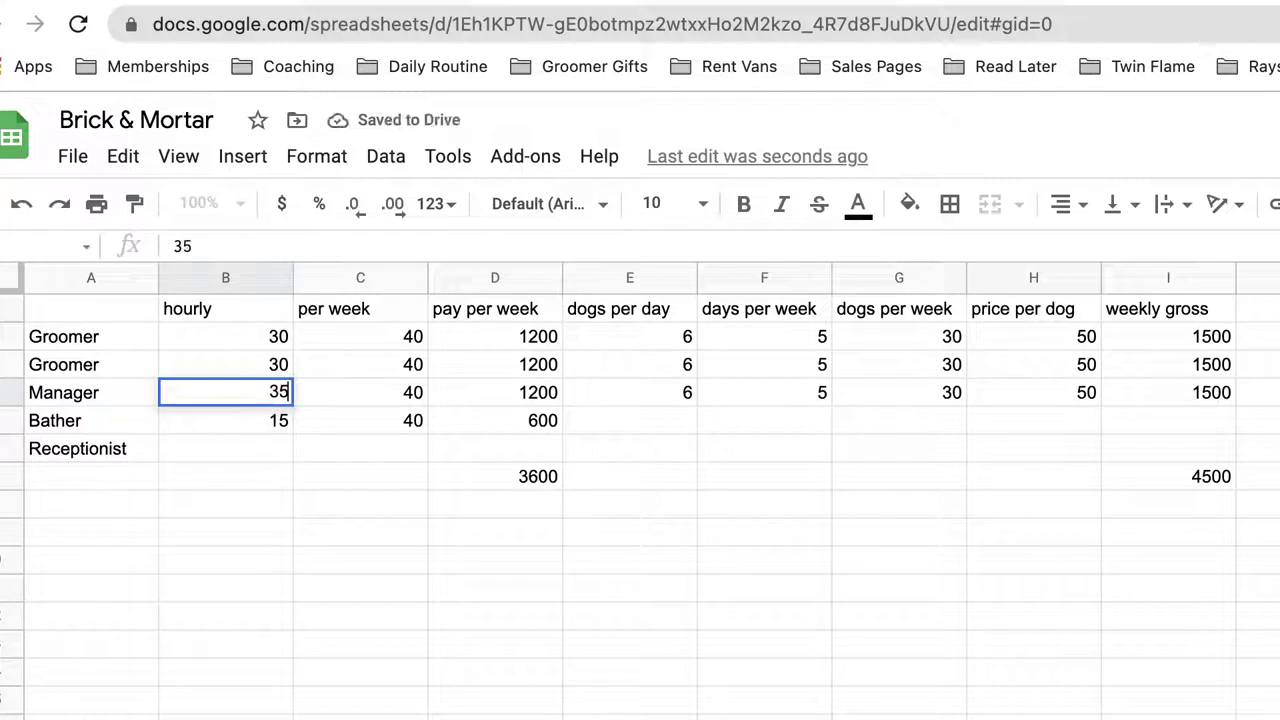
click(375, 418)
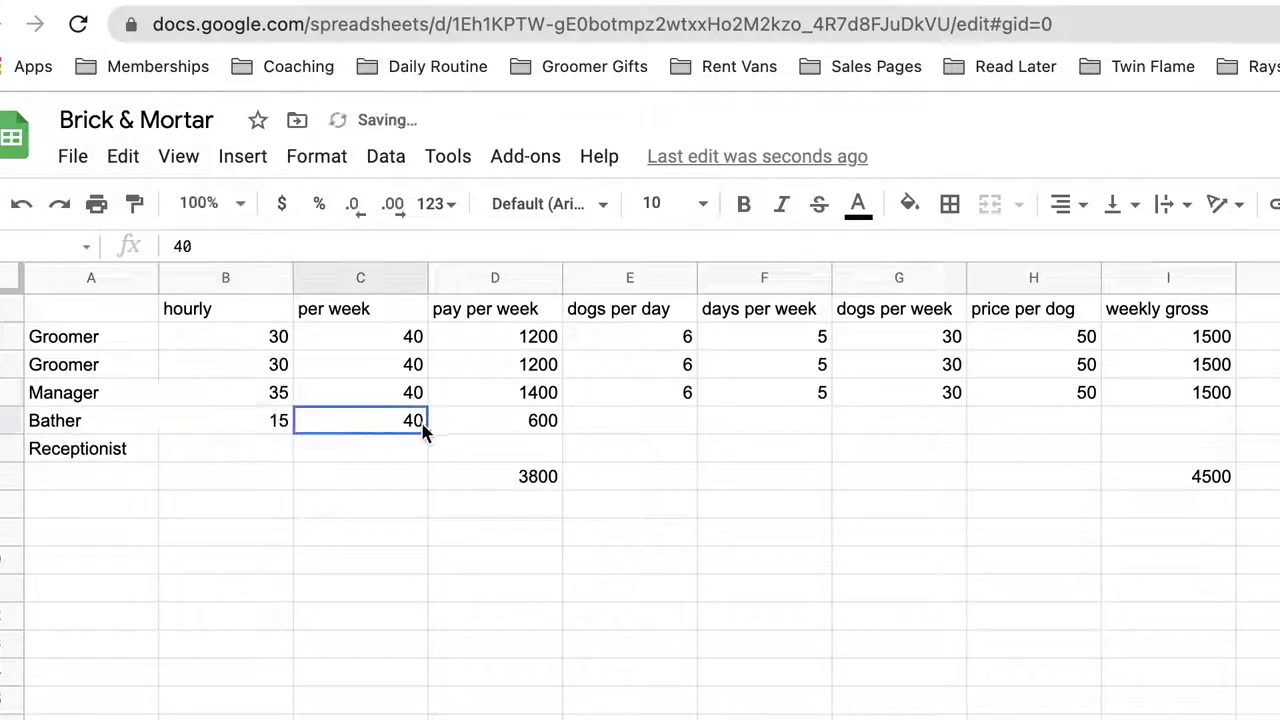
Step: Set the dogs per day to 3 for the manager and 5 for the bather
click(676, 397)
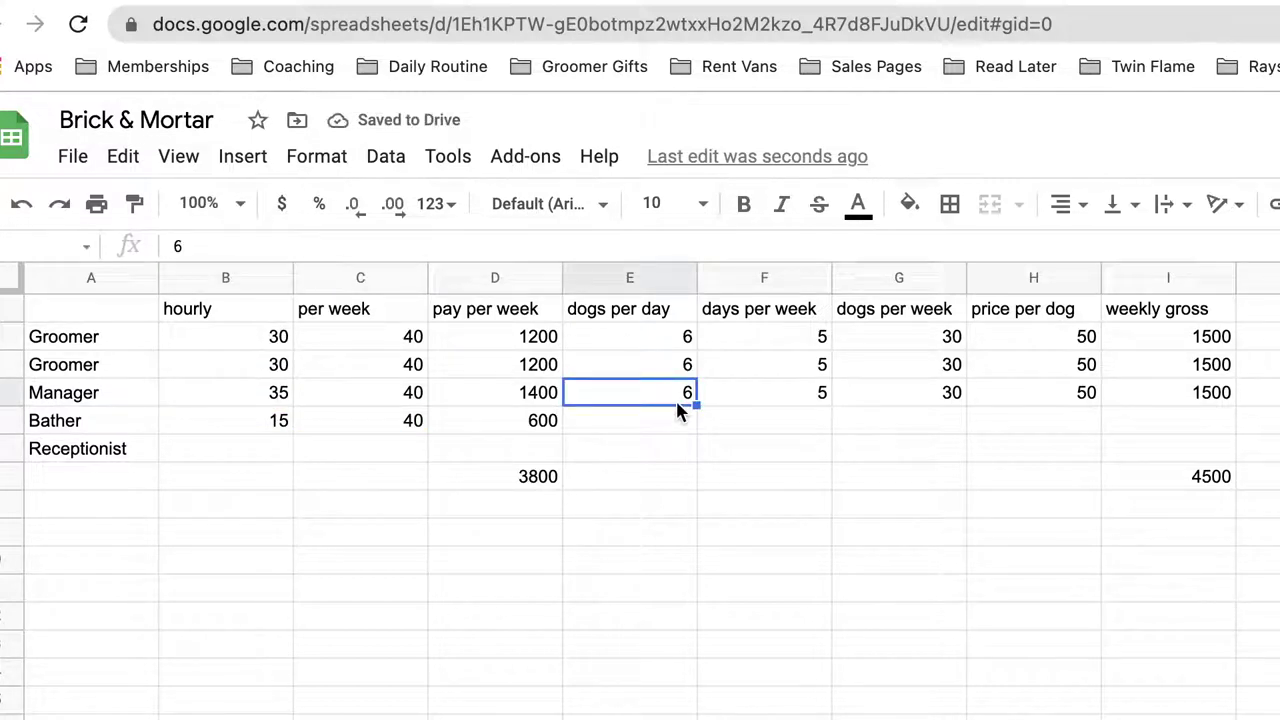
text(3)
key(Return)
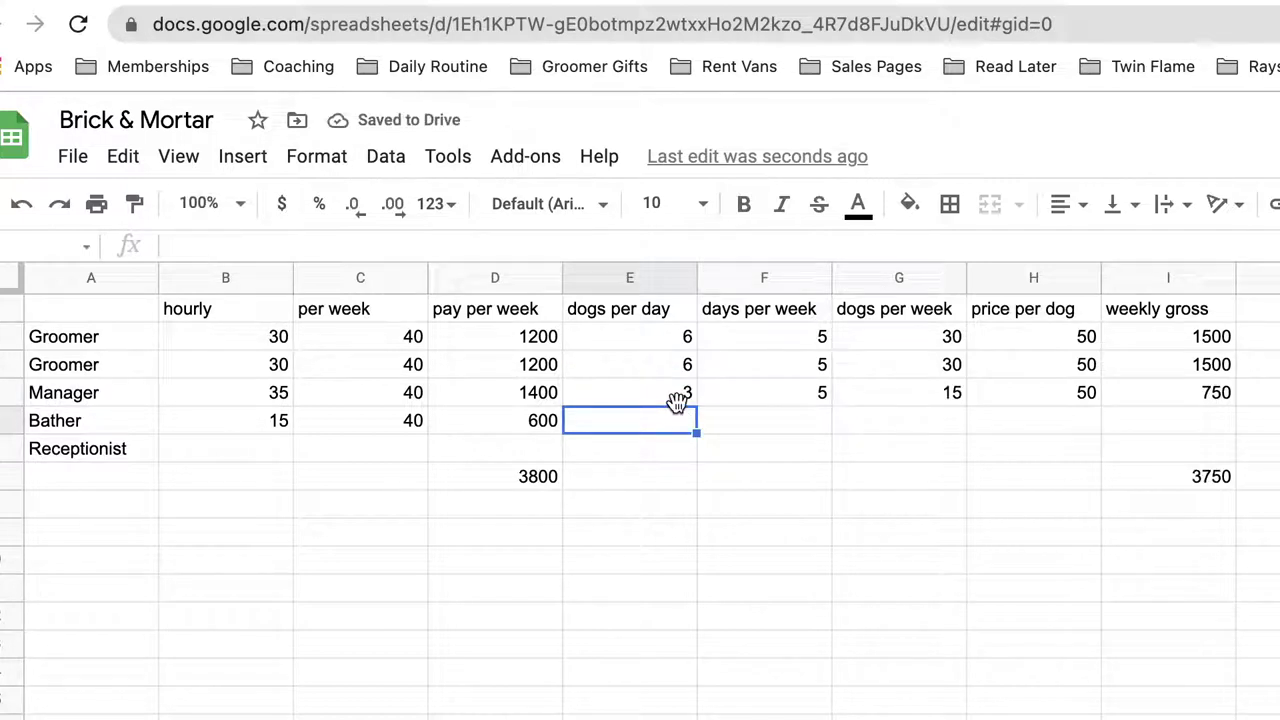
text(5)
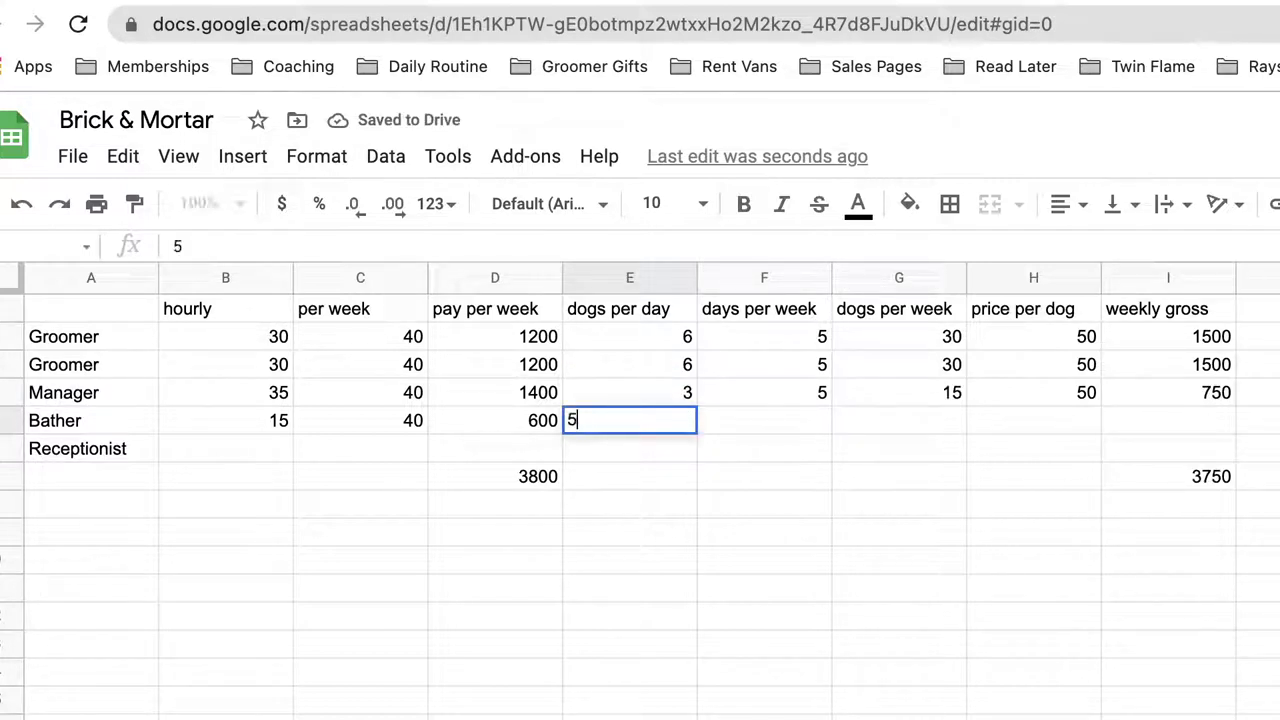
key(Tab)
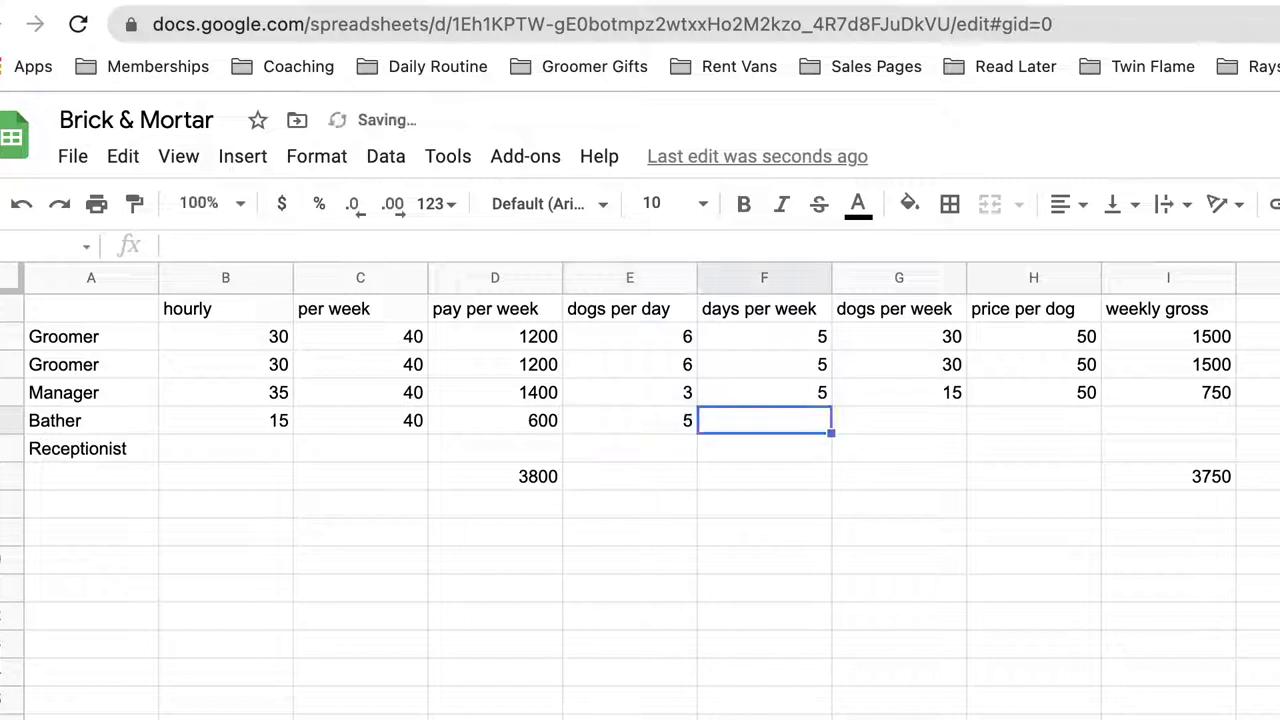
click(619, 396)
click(662, 421)
key(Up)
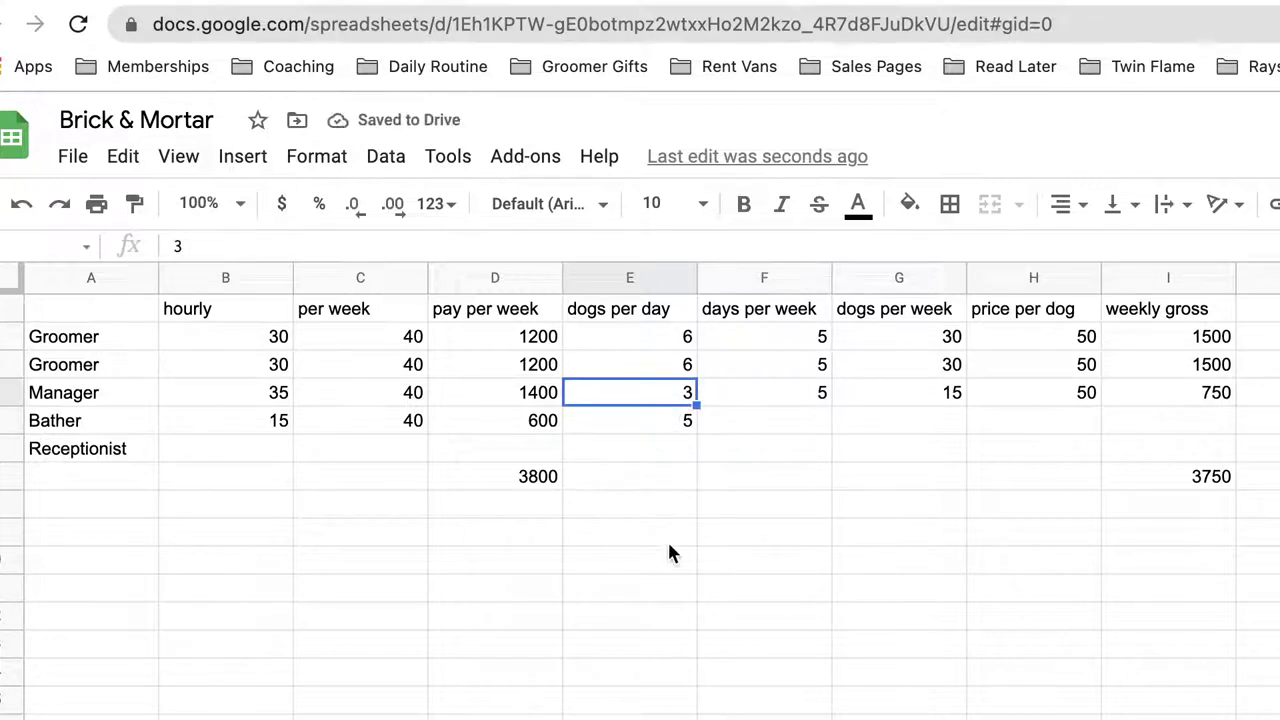
click(100, 392)
drag(106, 393, 596, 396)
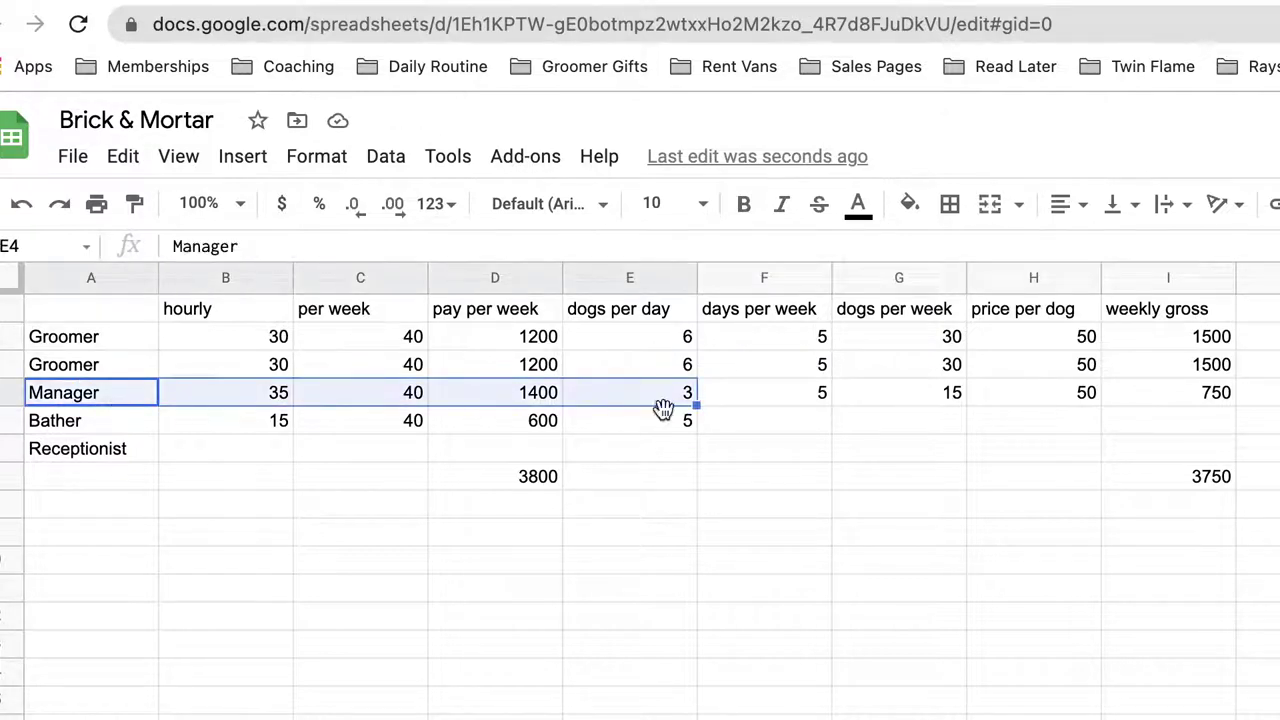
Step: Copy the manager's days per week, dogs per week, price per dog and weekly gross cells into the bather's row
click(772, 423)
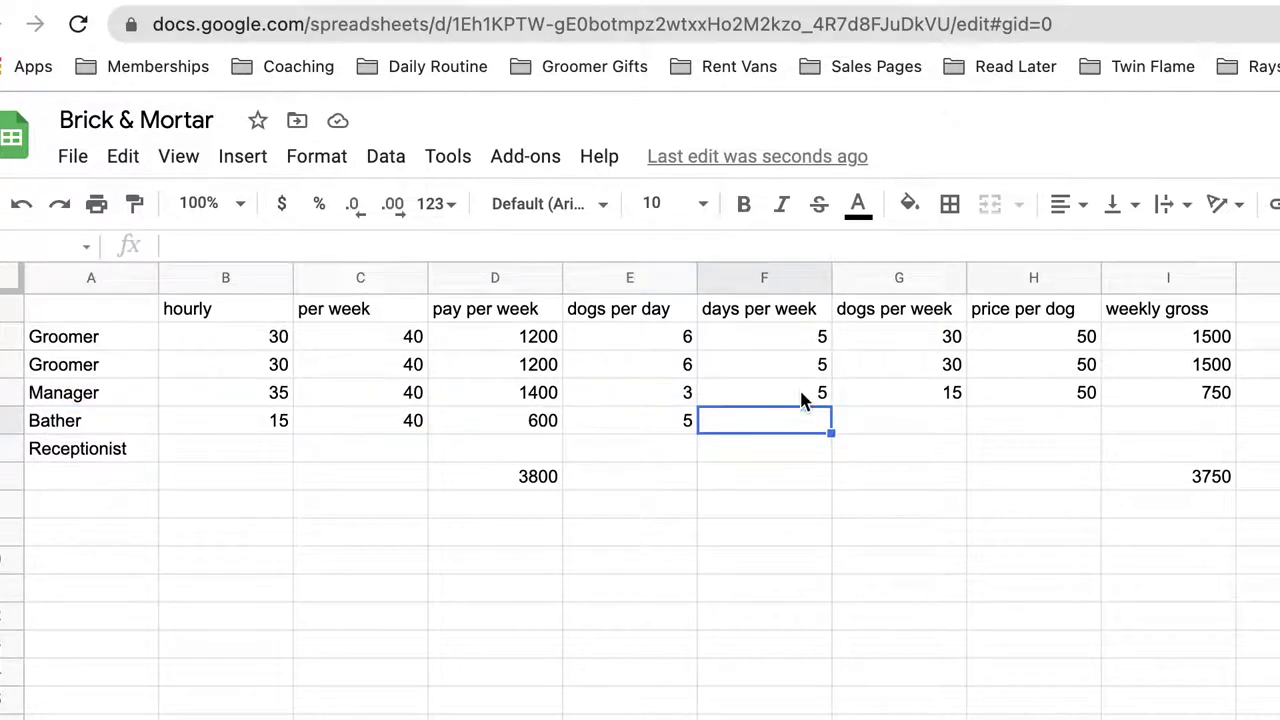
drag(808, 395, 1219, 399)
key(ctrl+c)
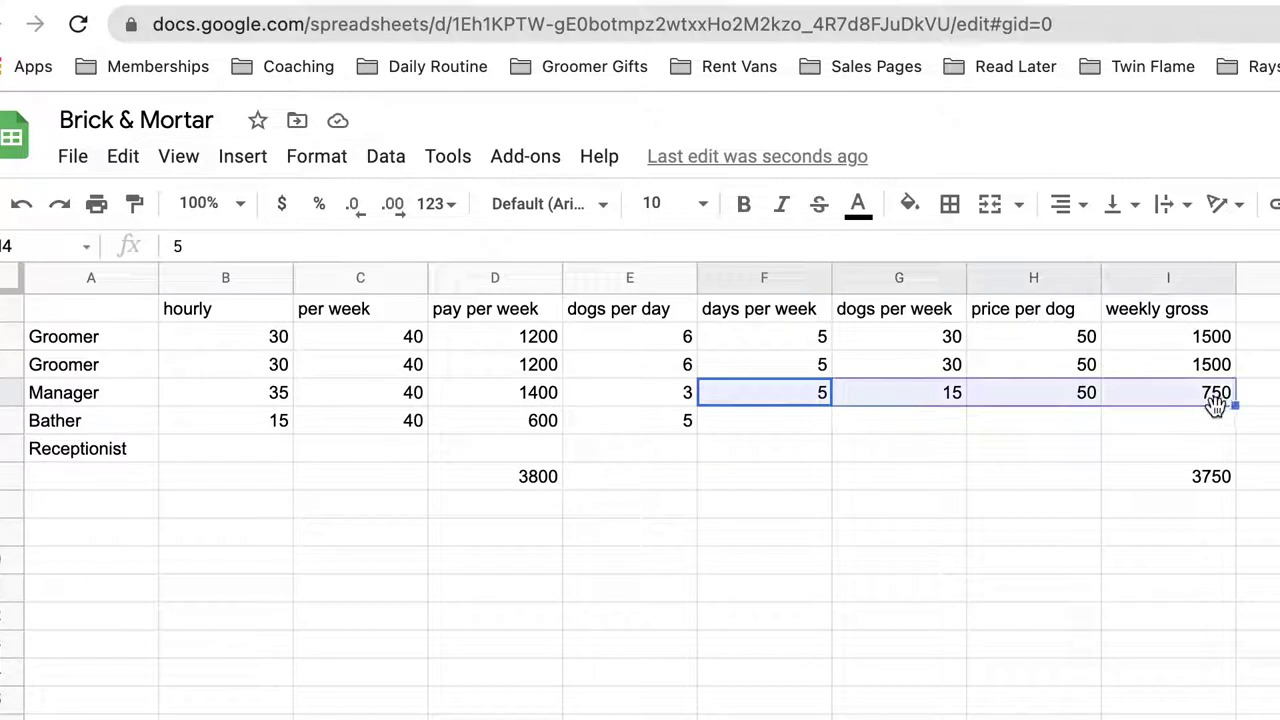
click(803, 433)
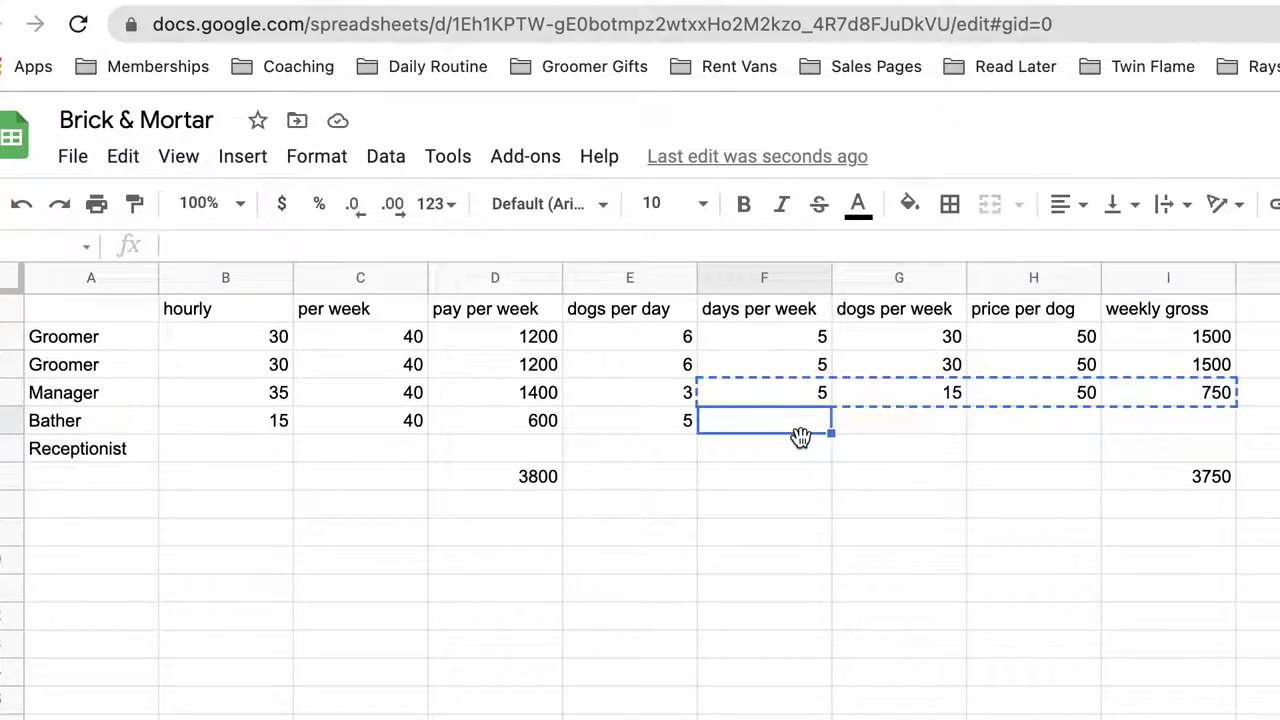
key(ctrl+v)
click(754, 477)
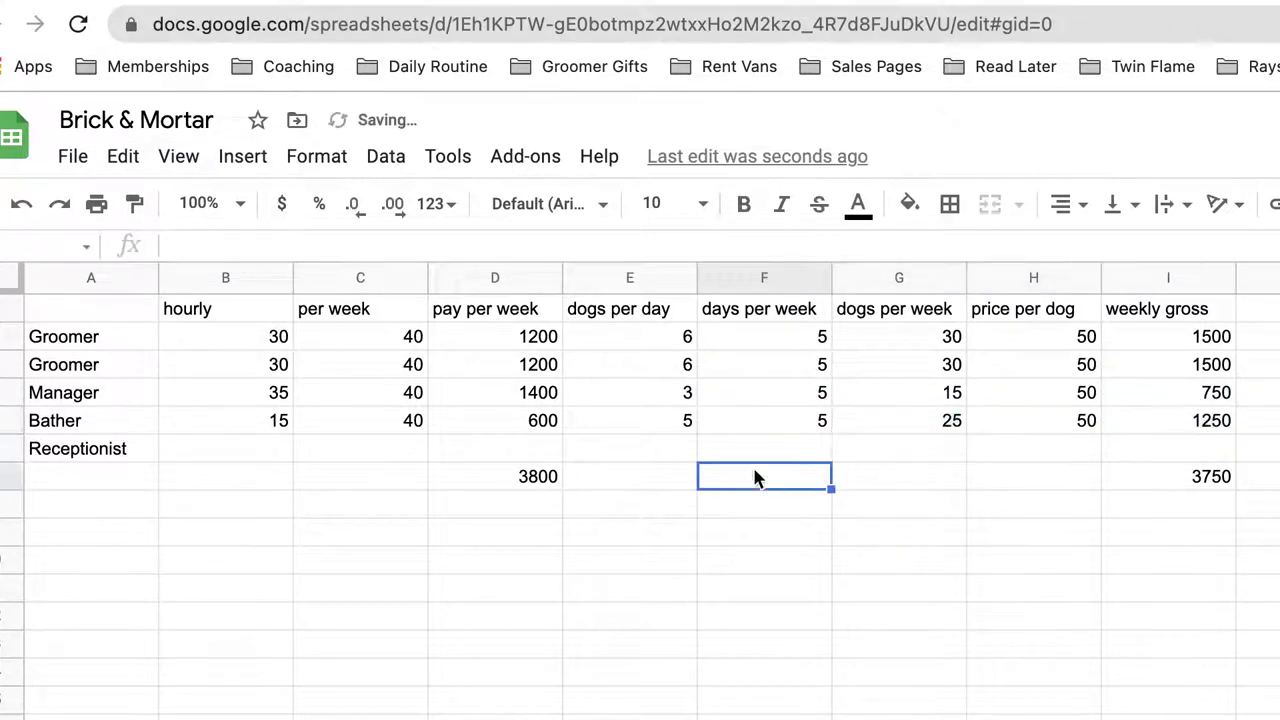
click(803, 424)
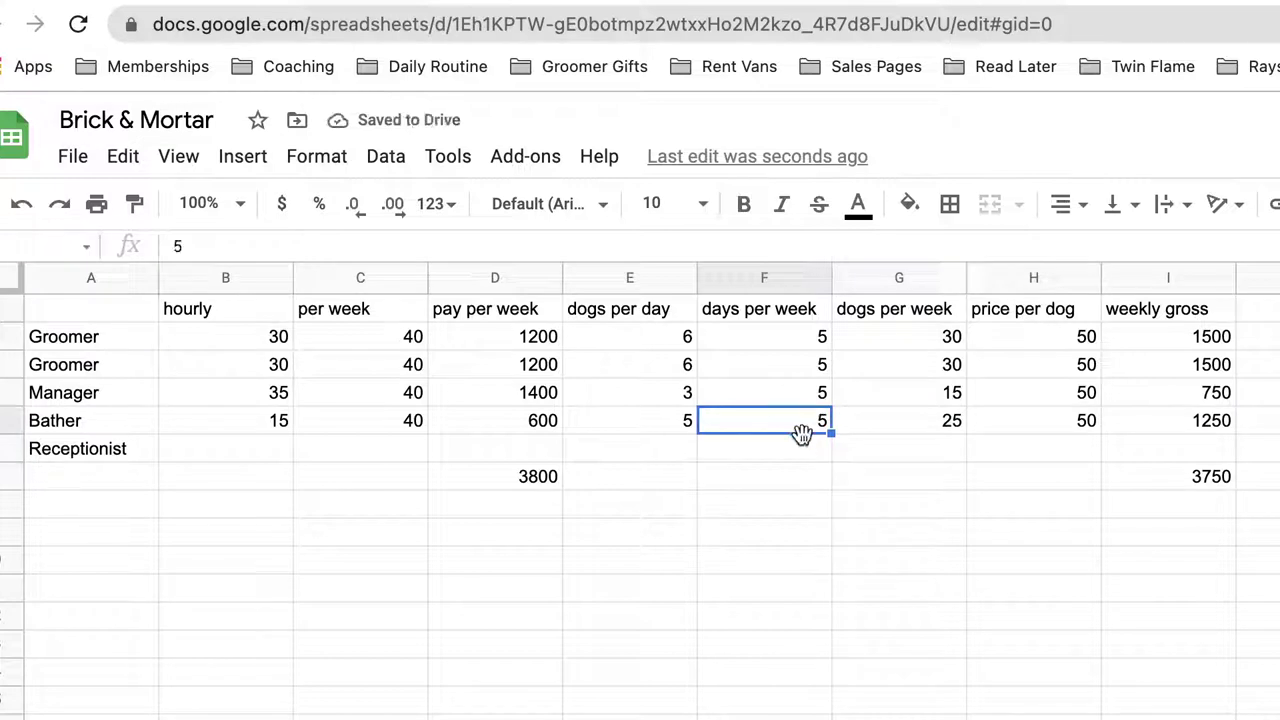
click(945, 425)
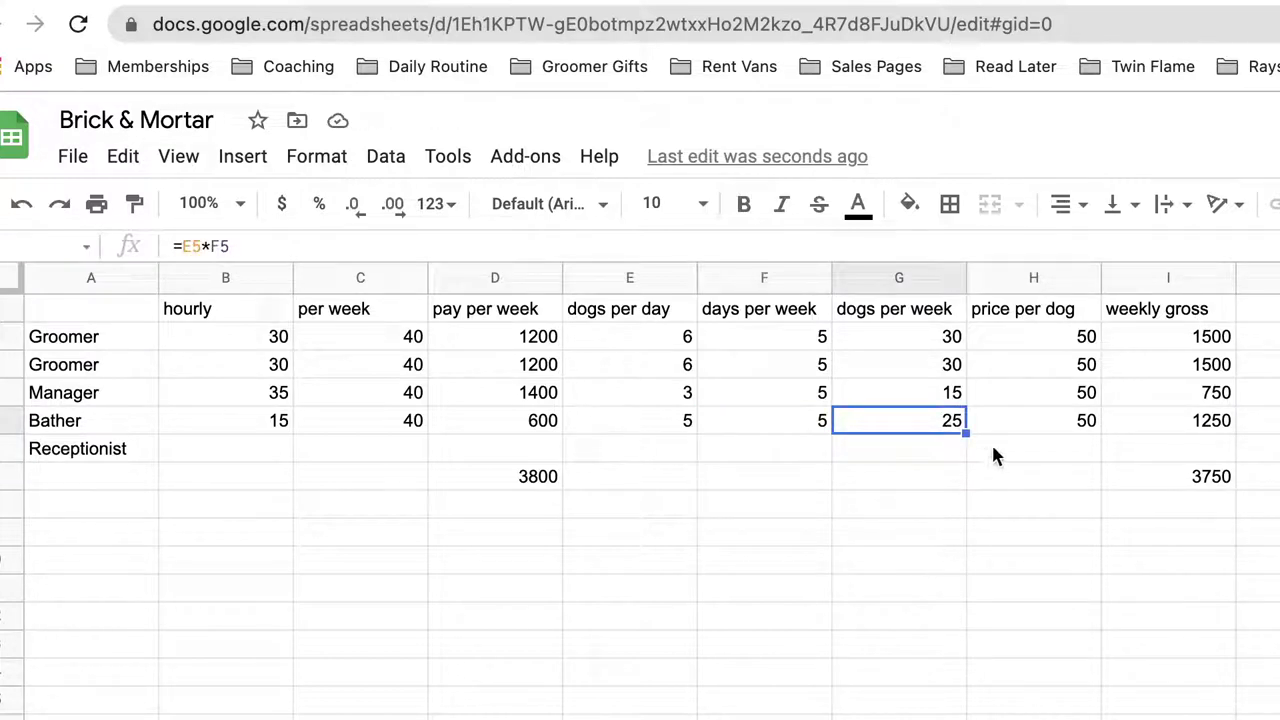
click(1075, 425)
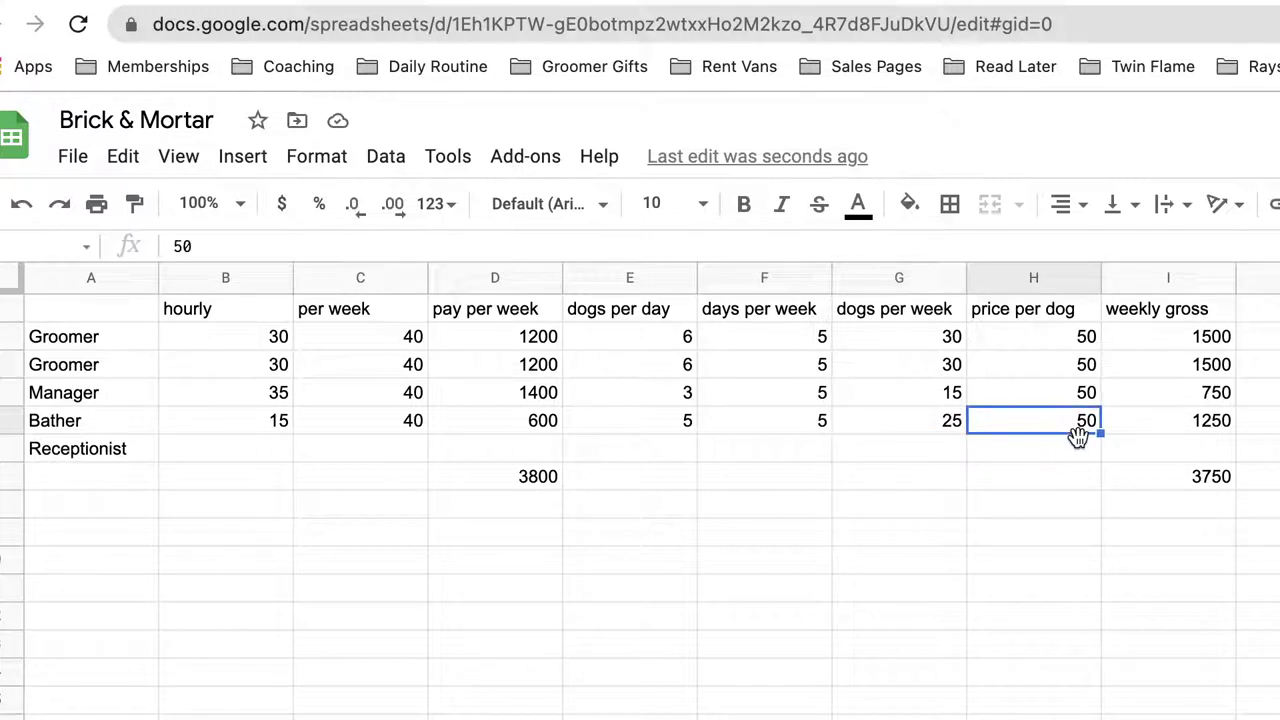
Step: Extend the weekly gross total formula with the bather's gross so it reads =I2+I3+I4+I5
click(1215, 477)
click(422, 240)
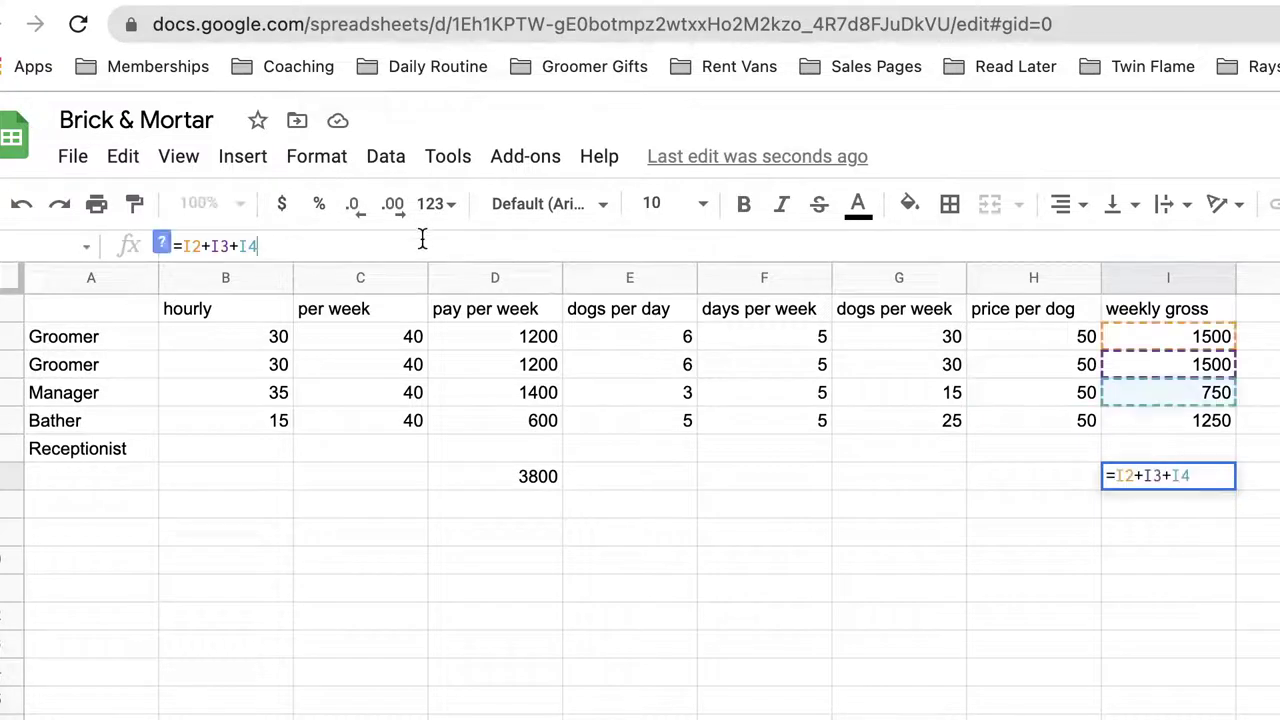
text(+)
click(1214, 428)
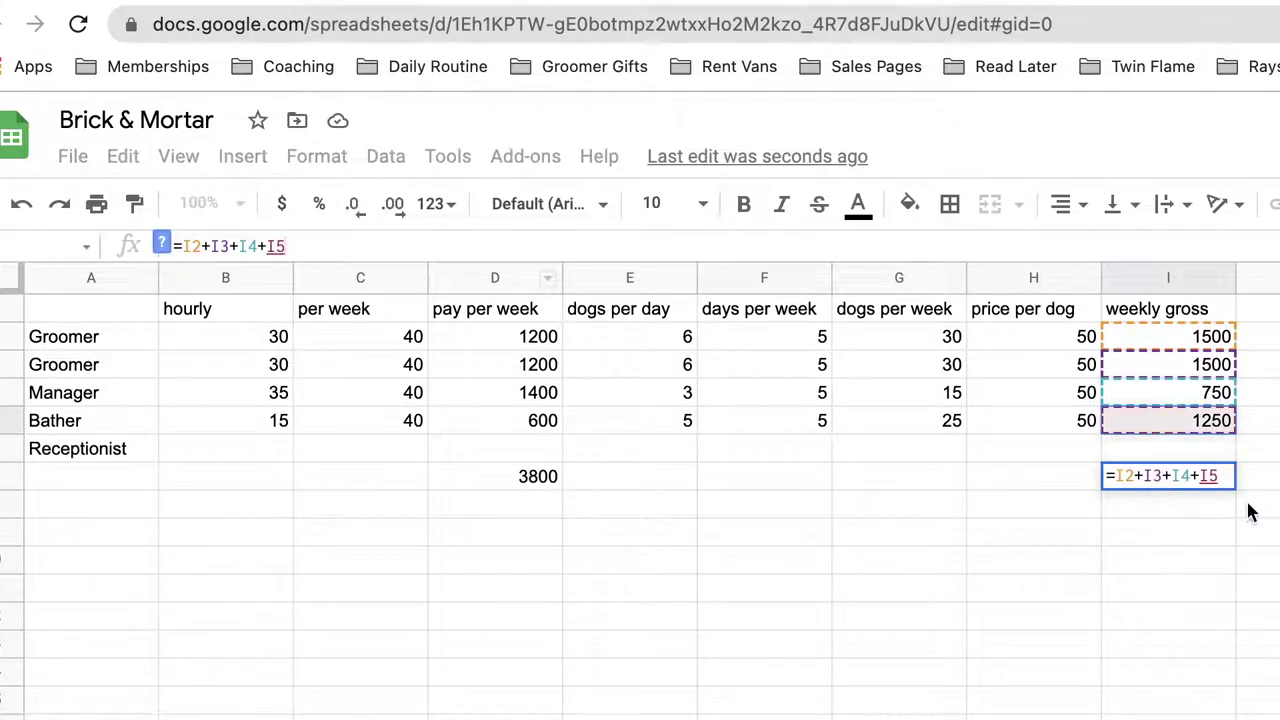
key(Return)
click(1215, 400)
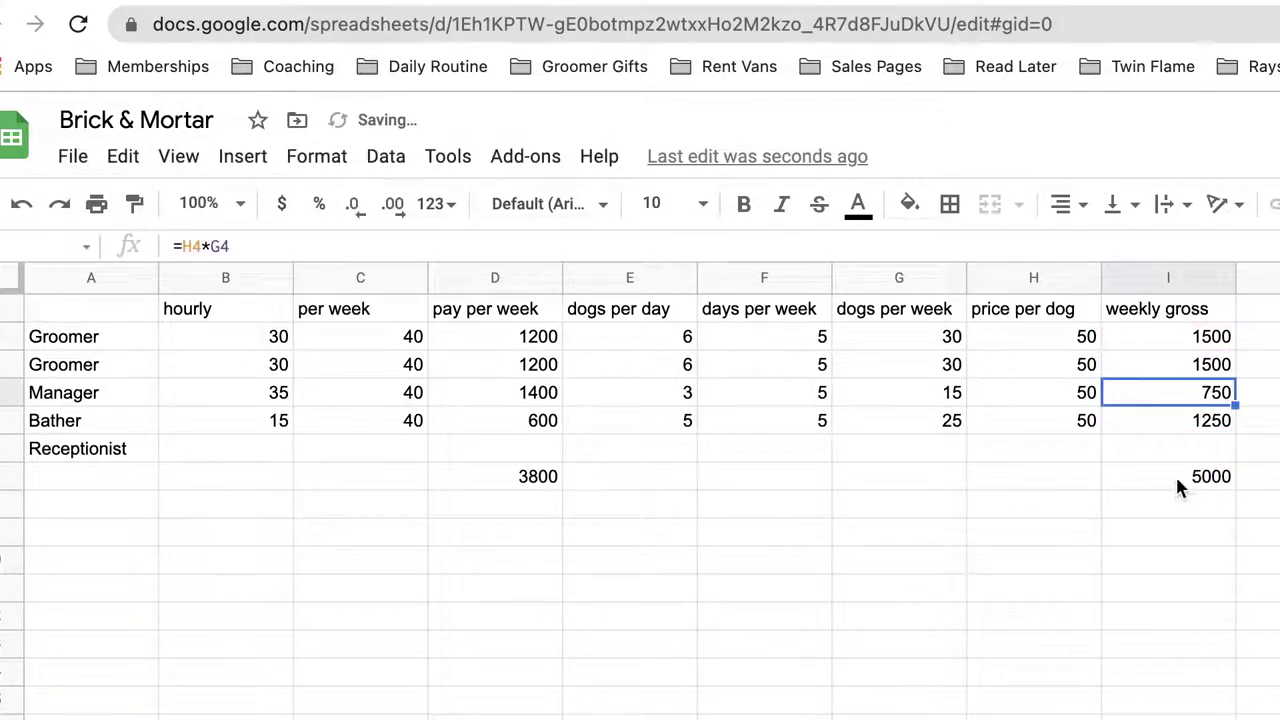
Step: Extend the pay per week total formula to include the bather's pay in D5
click(540, 480)
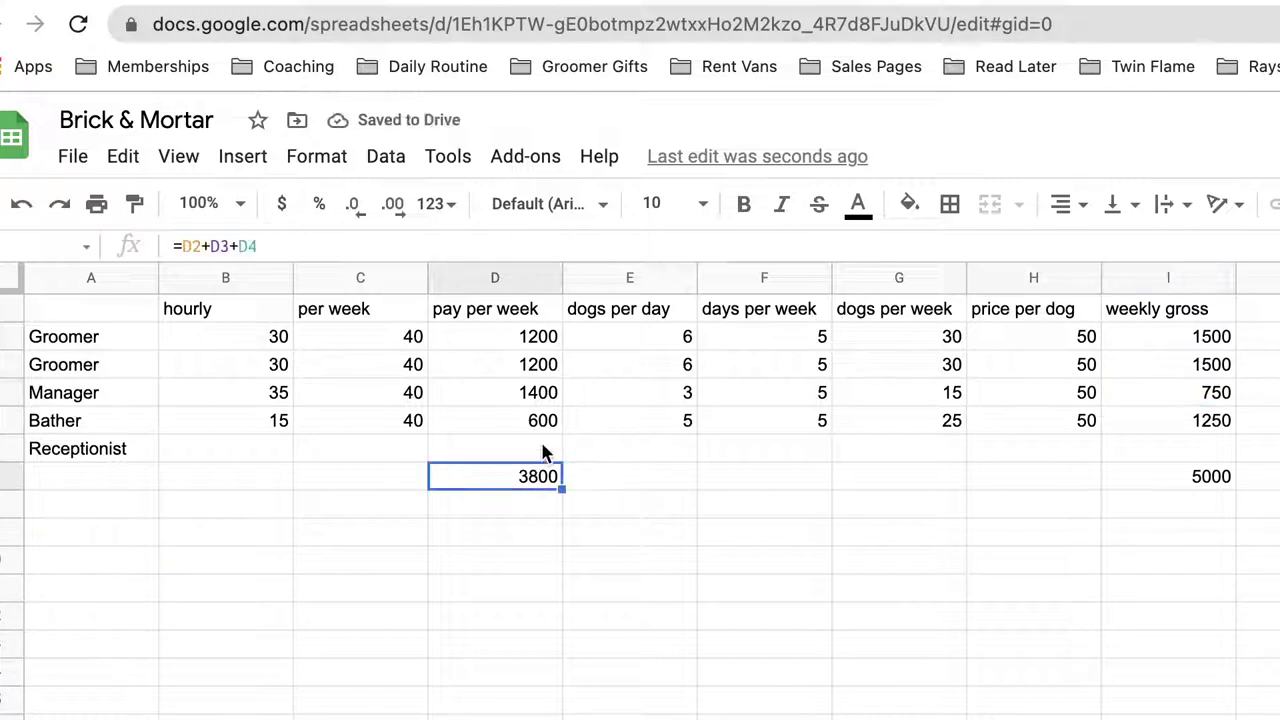
click(456, 244)
text(+)
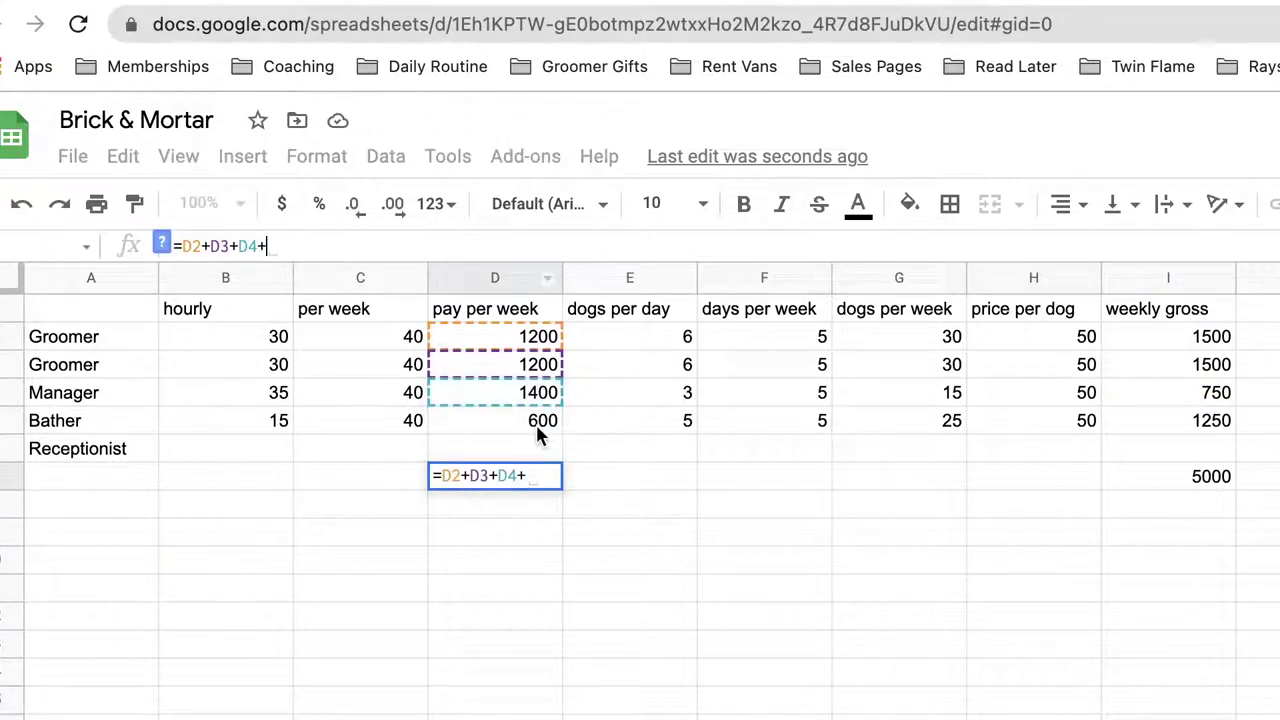
click(540, 420)
key(Return)
click(625, 480)
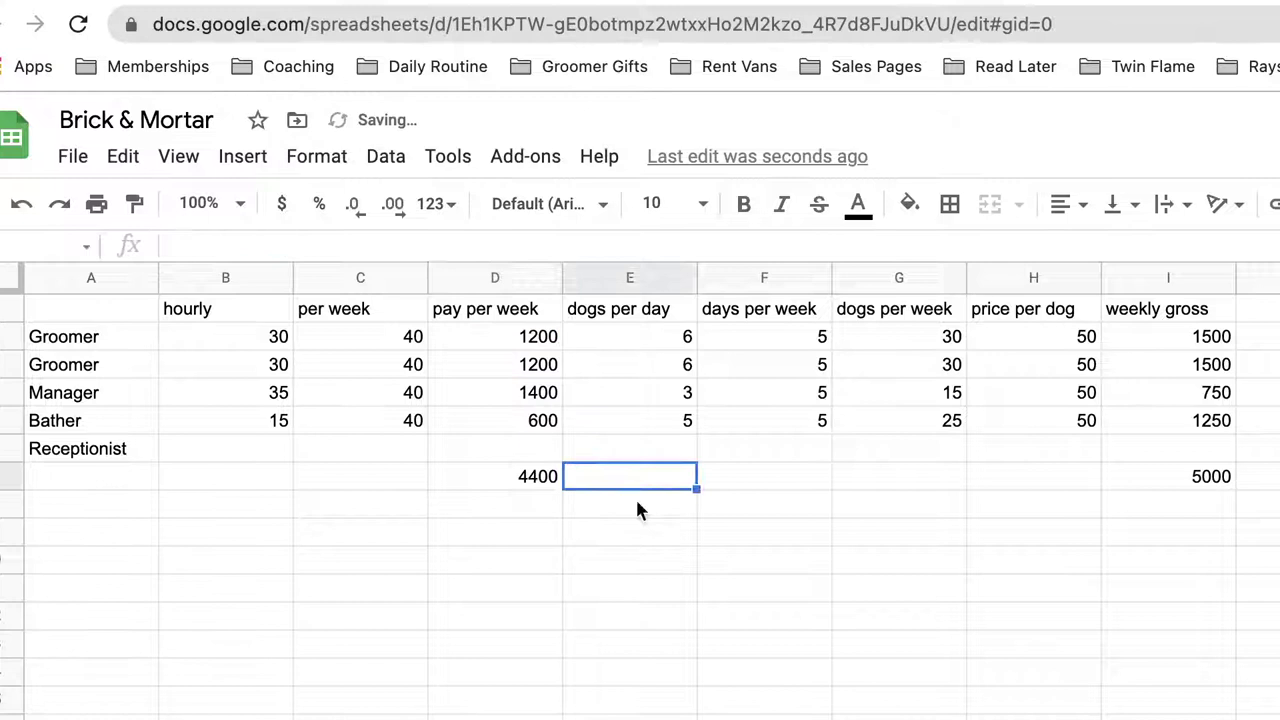
Step: Compare the total weekly pay with the total weekly gross, and examine the manager, bather, receptionist and groomer rows
click(544, 483)
click(1200, 478)
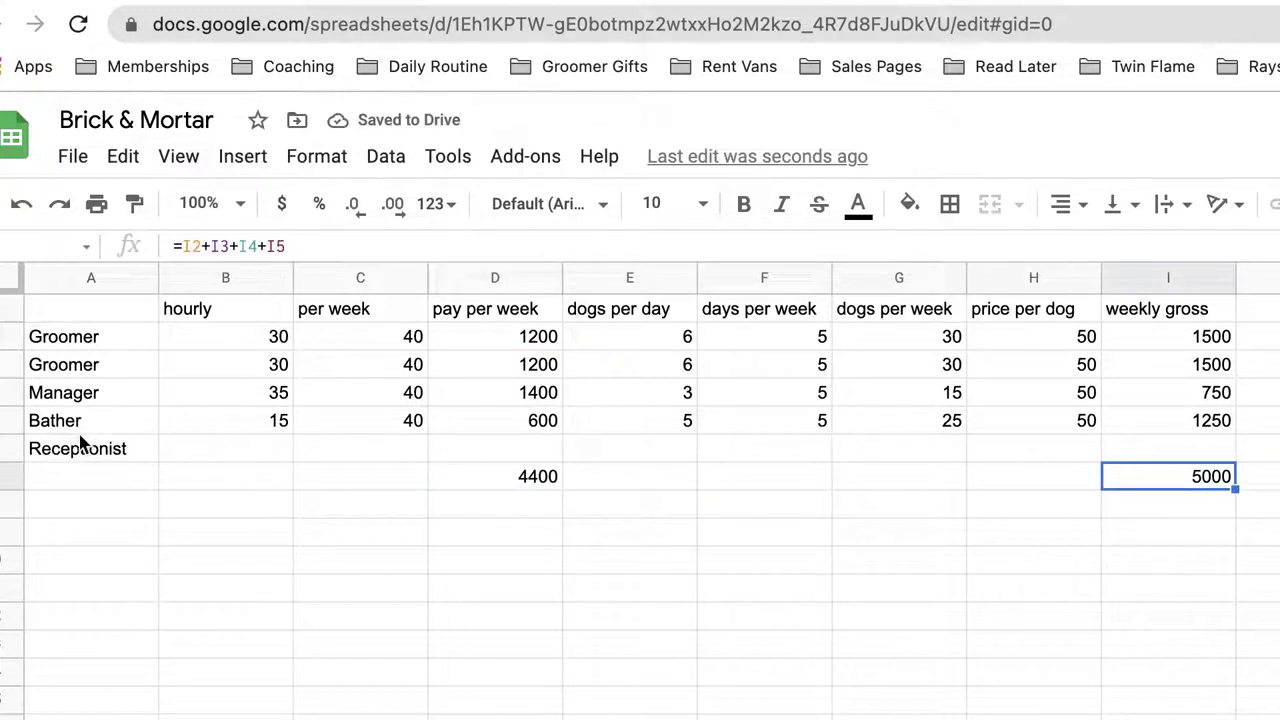
drag(86, 395, 1215, 395)
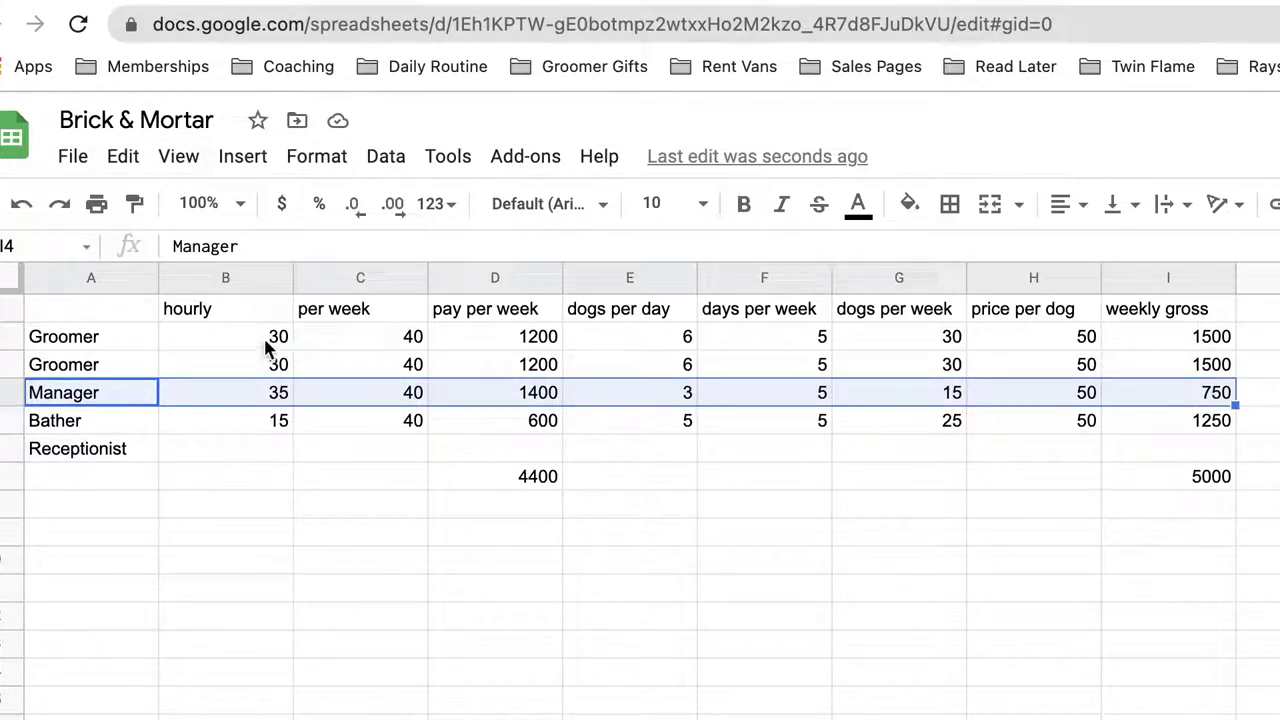
drag(258, 365, 258, 340)
click(247, 422)
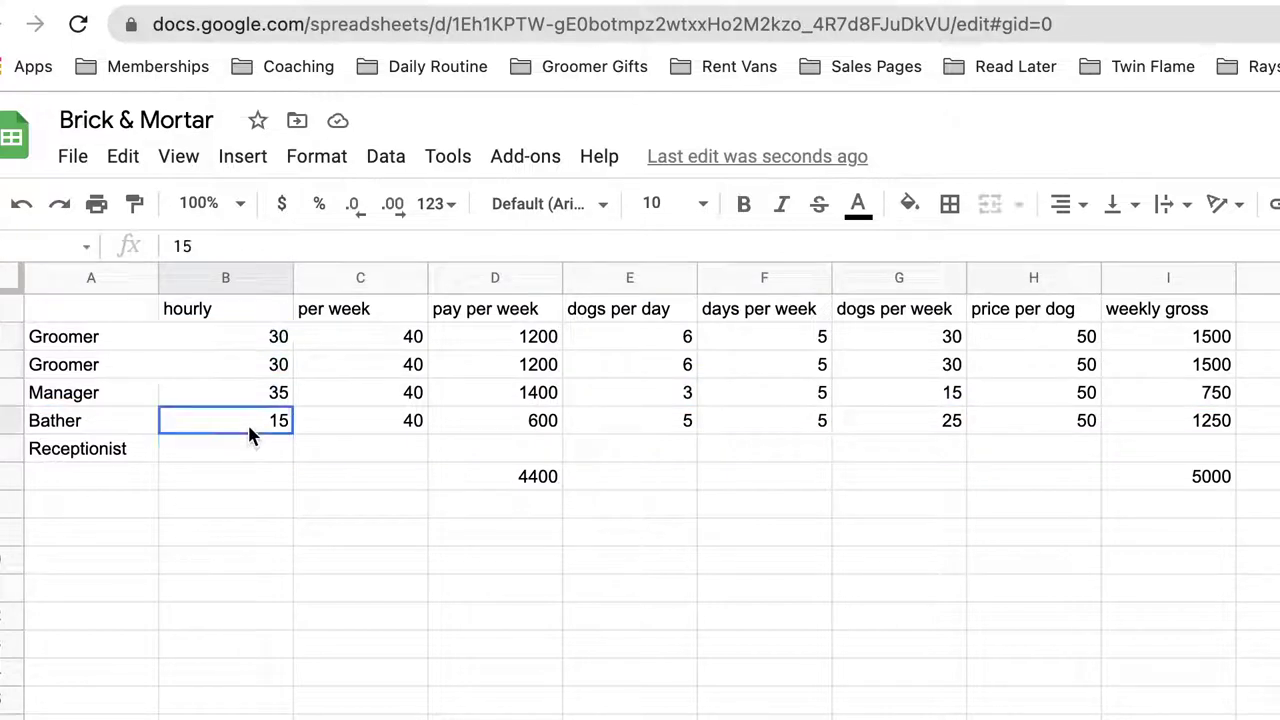
click(237, 448)
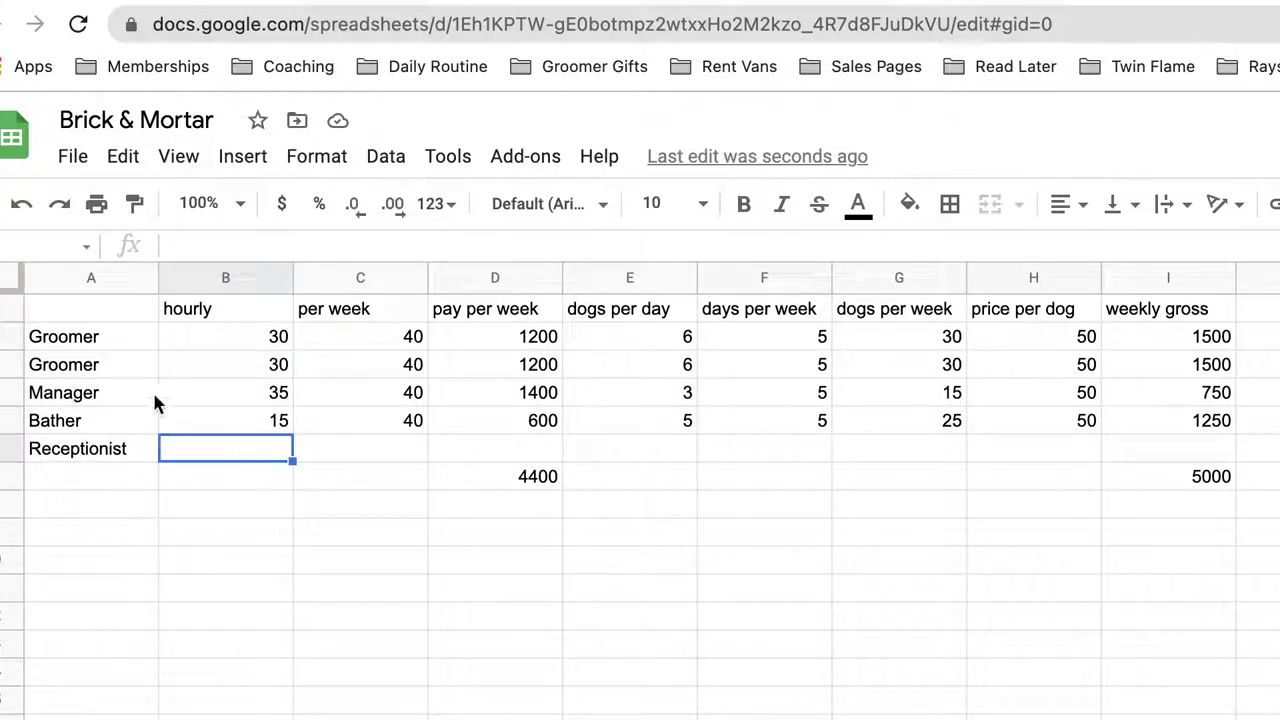
drag(91, 451, 1192, 431)
click(107, 346)
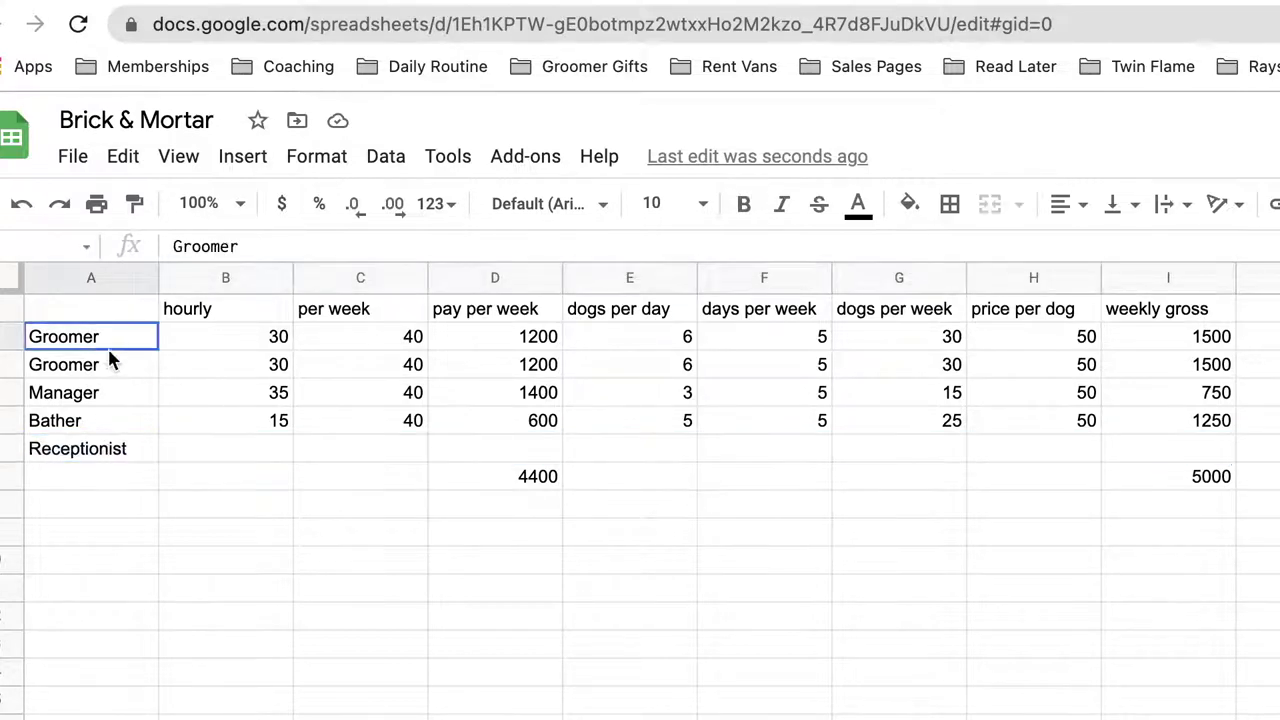
drag(108, 352, 1163, 366)
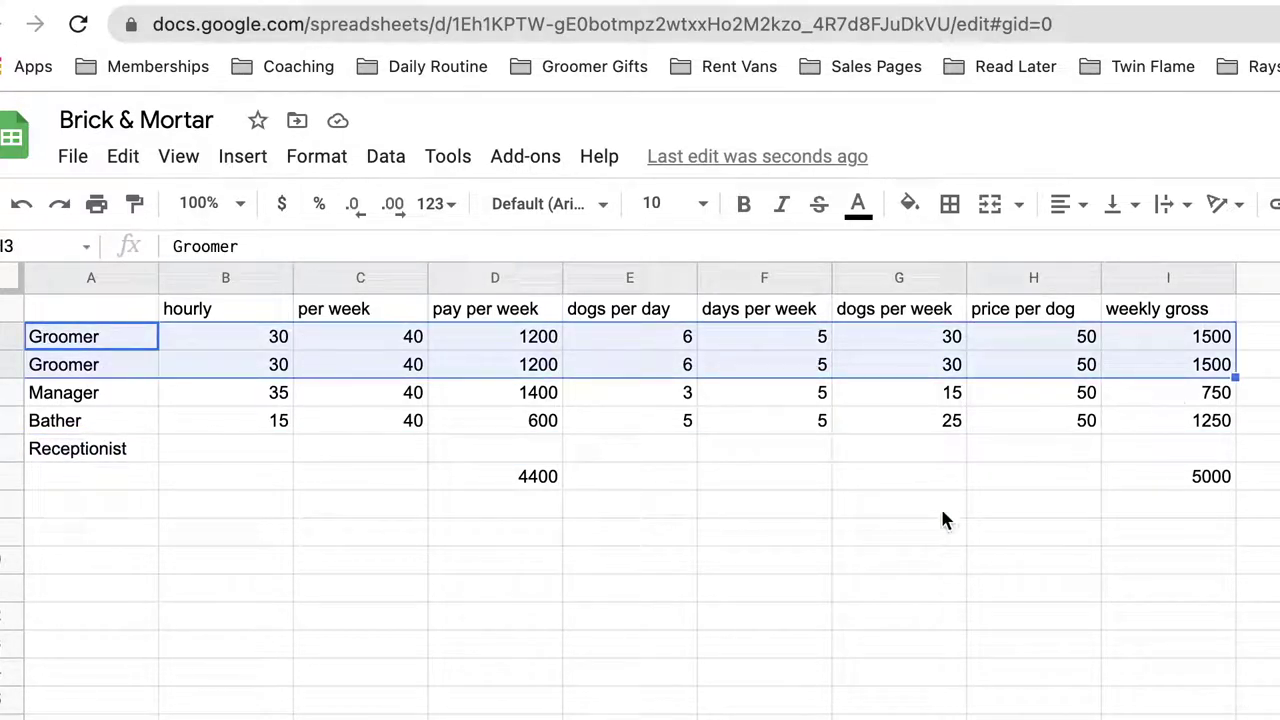
click(655, 496)
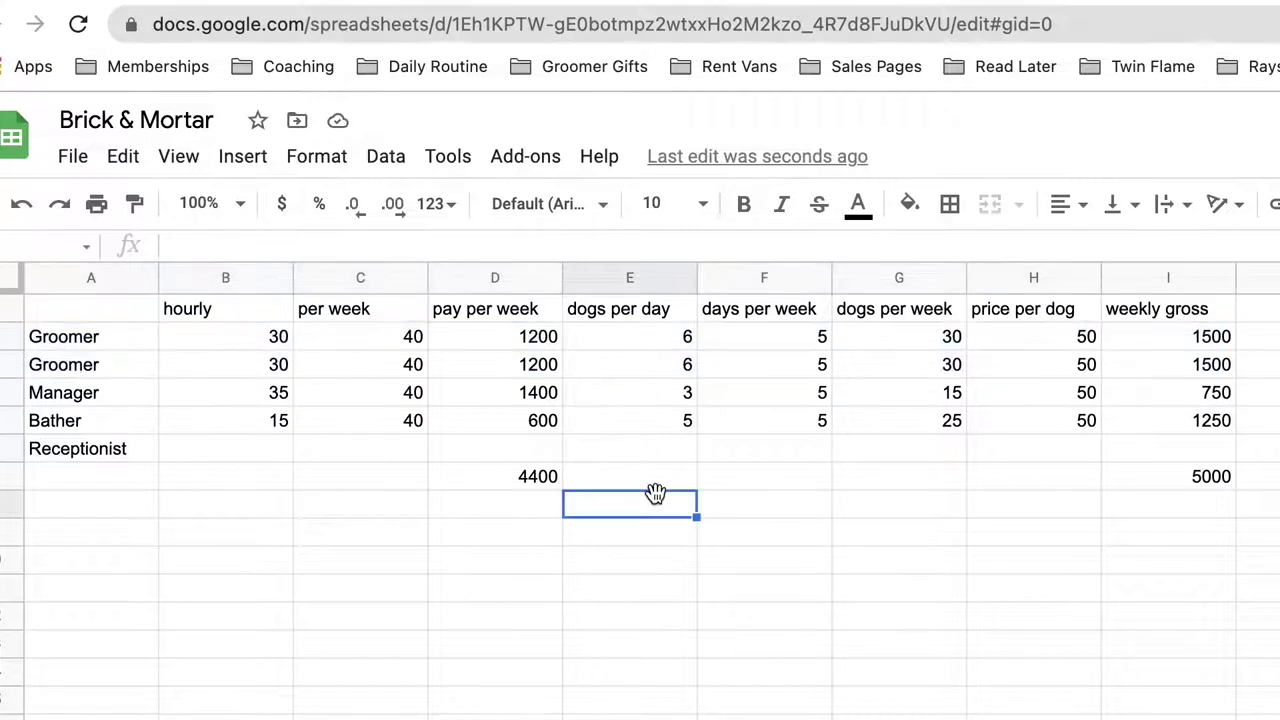
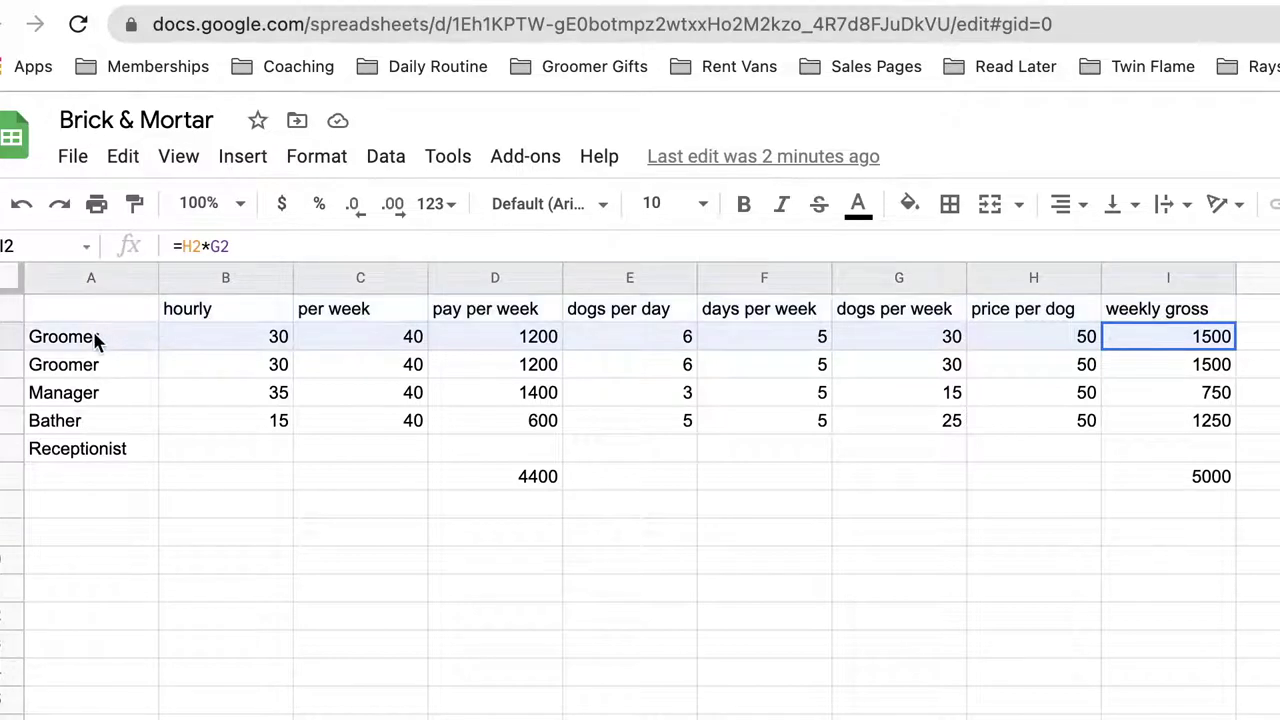
Step: Move the pay per week and weekly gross totals from row 7 down to row 9
key(ctrl+c)
click(95, 478)
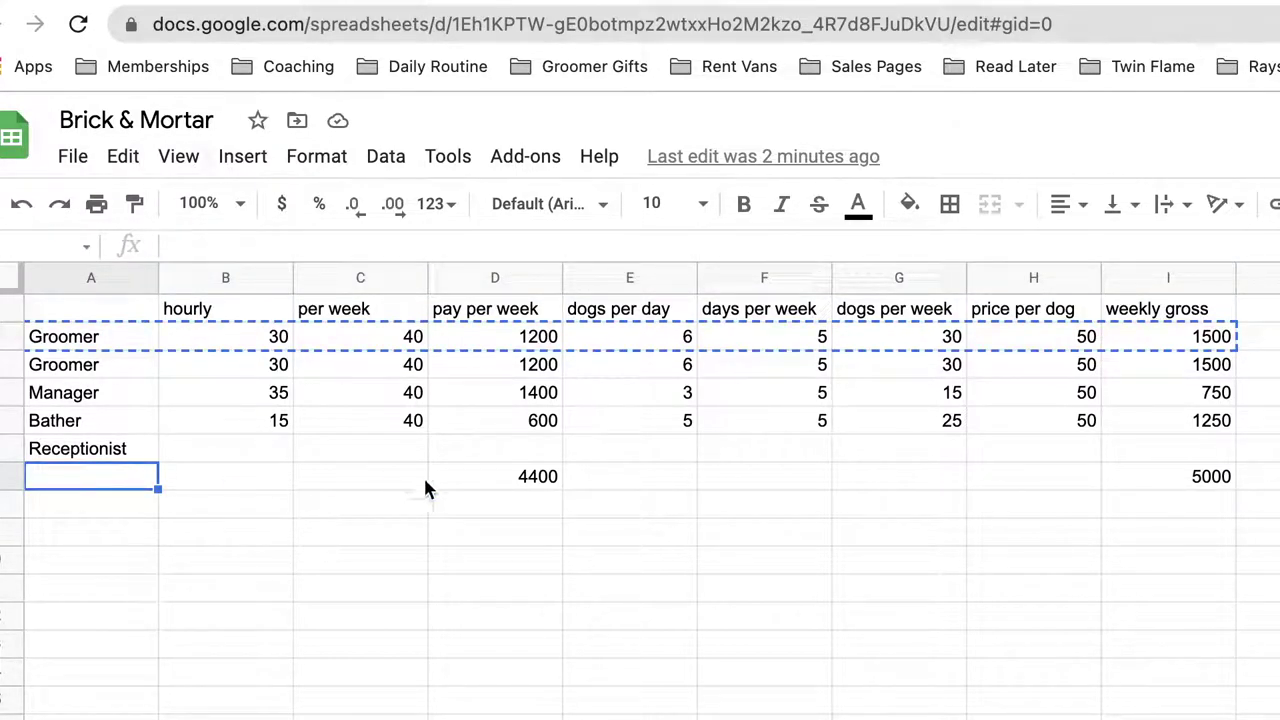
drag(520, 477, 1200, 486)
key(ctrl+c)
click(518, 534)
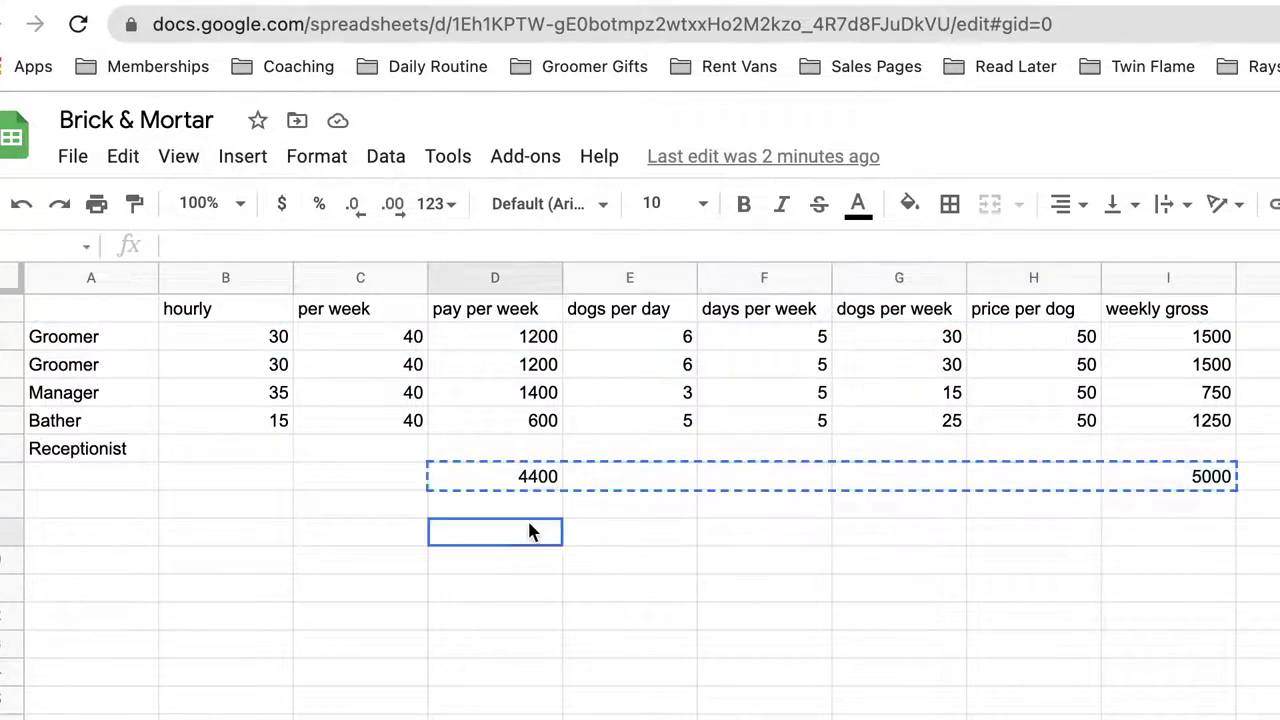
key(ctrl+v)
Step: Copy the first groomer's full row into row 7, below the receptionist, to add a third groomer
drag(83, 349, 1143, 343)
key(ctrl+c)
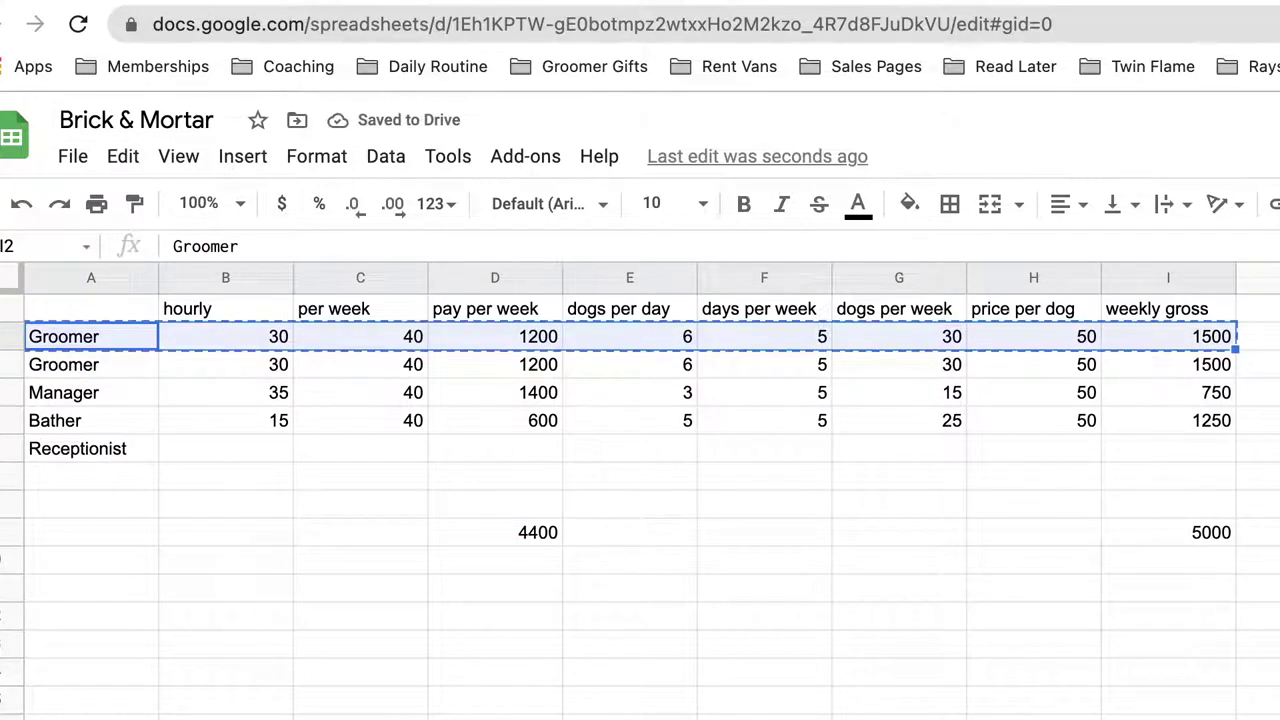
click(80, 486)
key(ctrl+v)
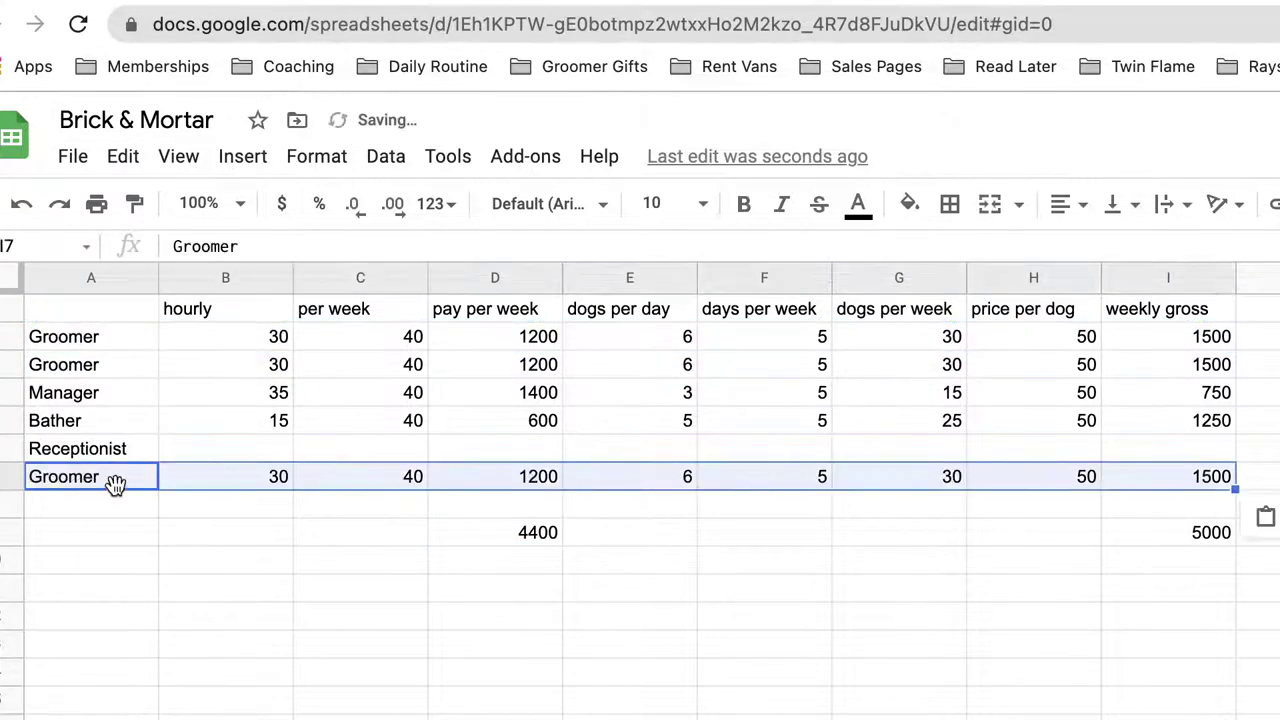
click(170, 528)
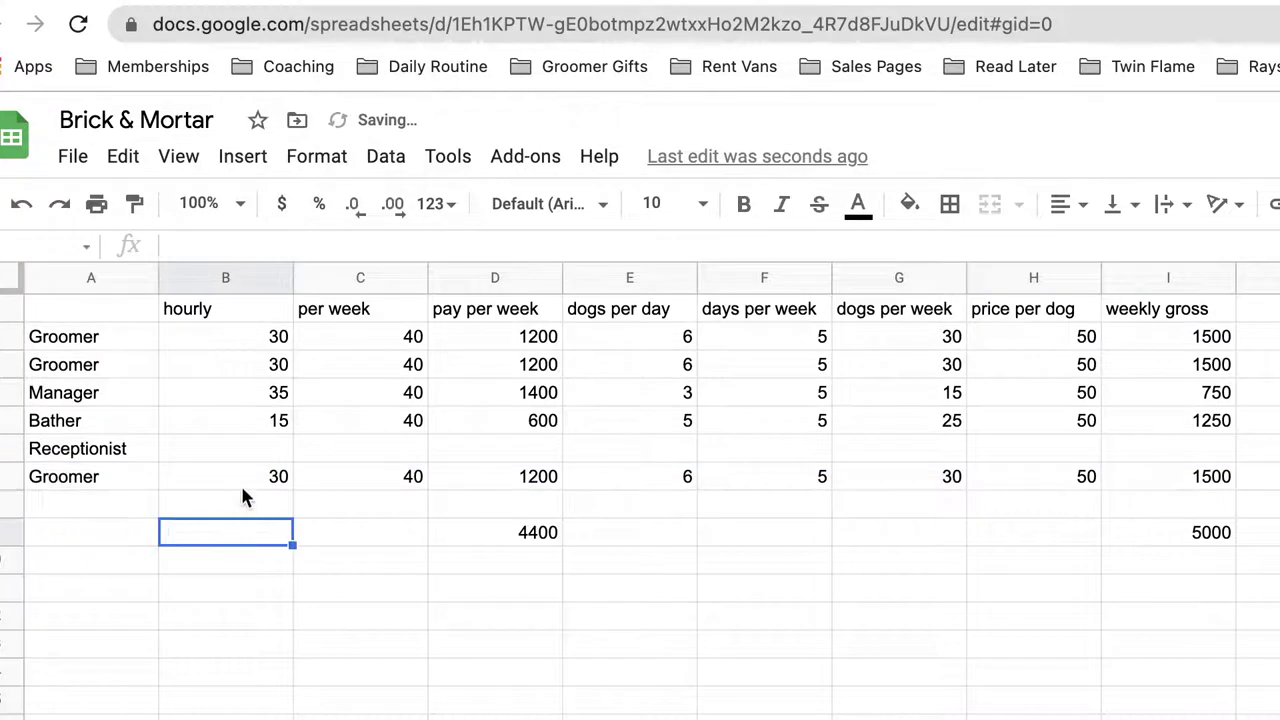
click(240, 480)
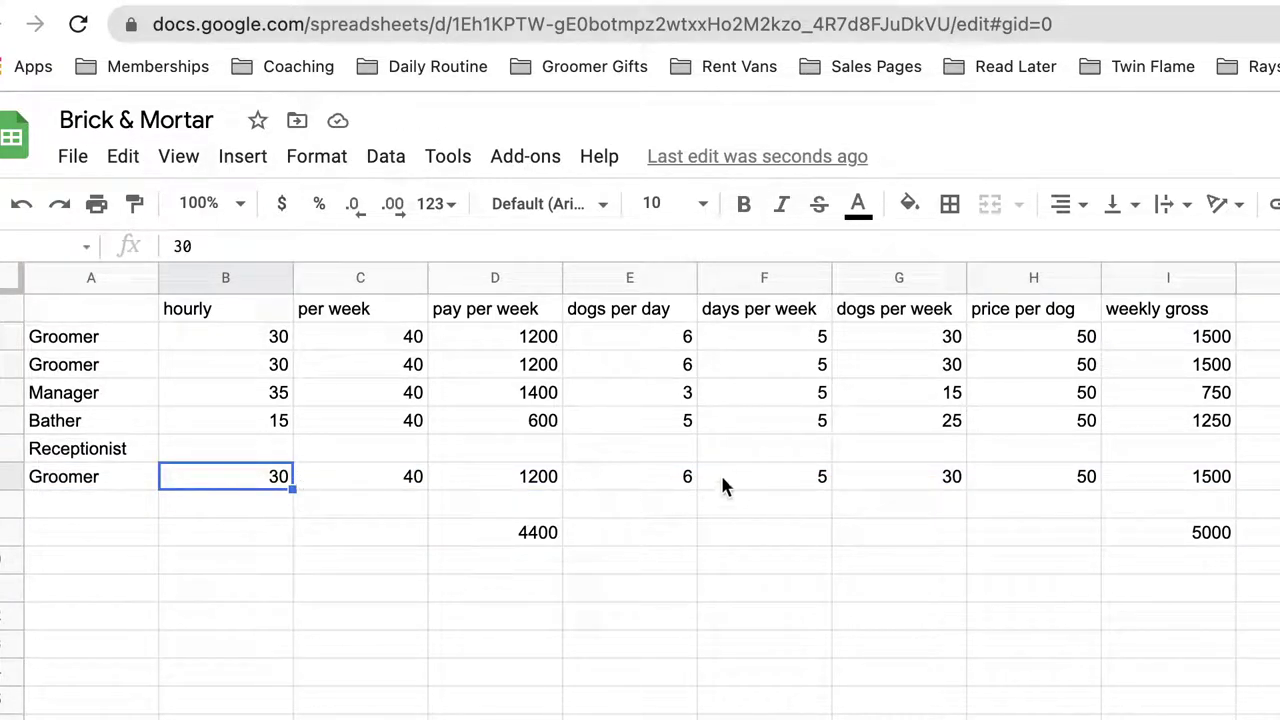
Step: Extend the weekly gross total formula with the third groomer's gross so it reads =I2+I3+I4+I5+I7
click(1205, 534)
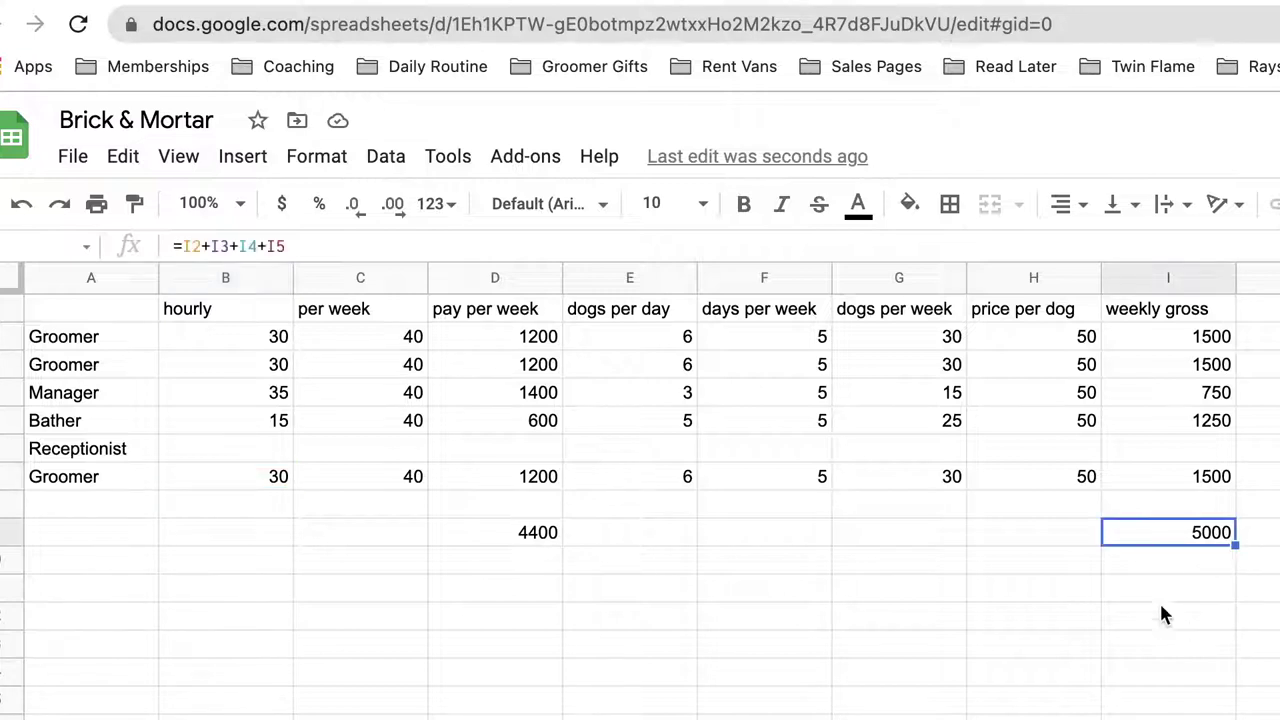
click(463, 240)
text(+)
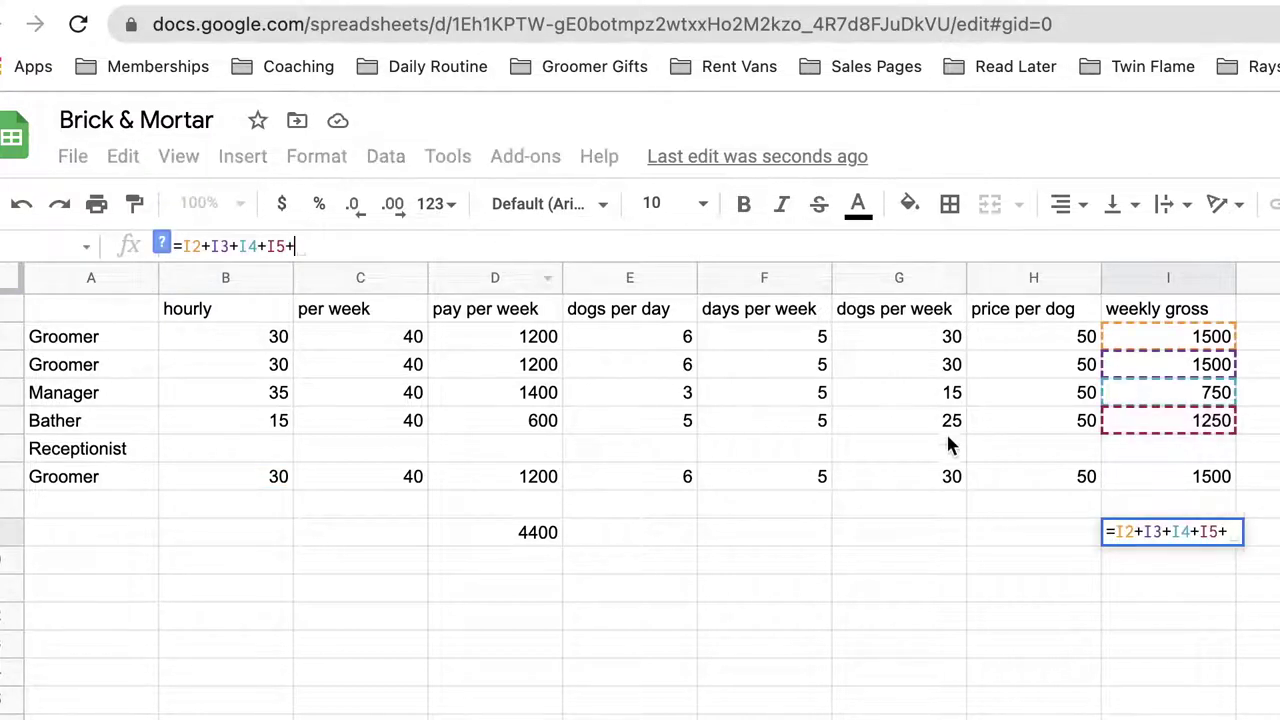
click(1212, 478)
key(Return)
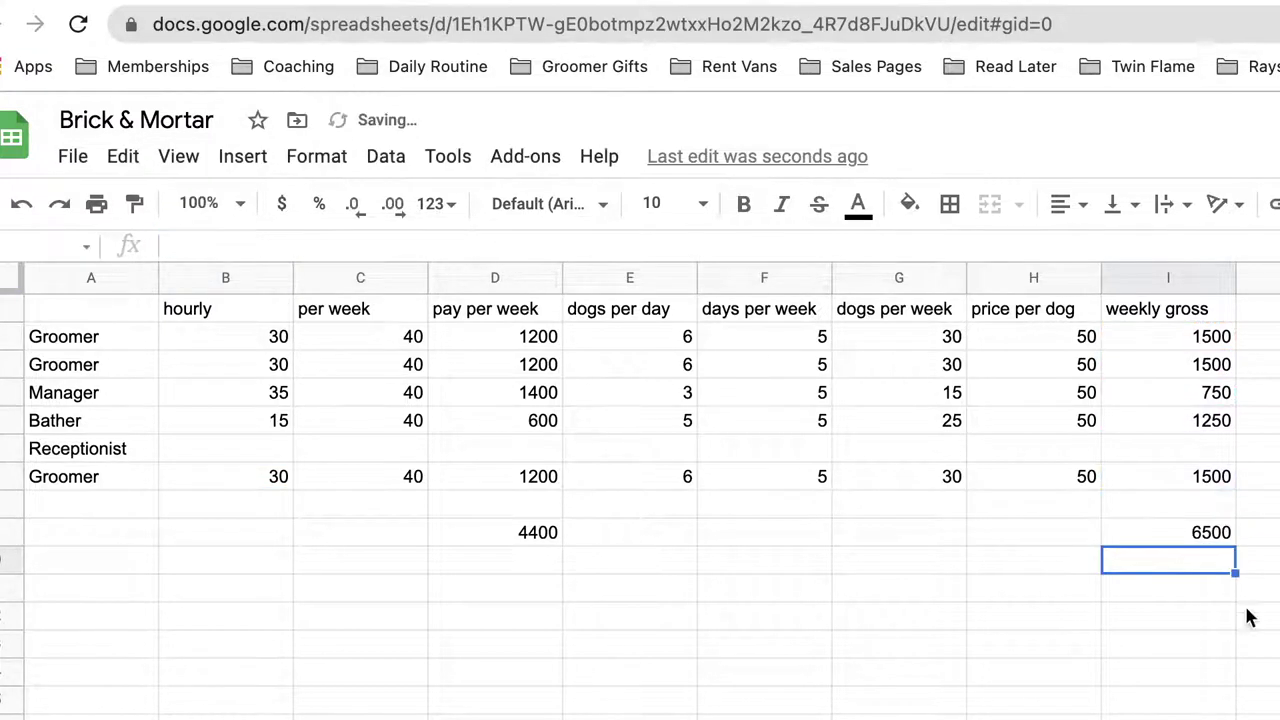
Step: Extend the pay per week total formula with the third groomer's pay so it reads =D2+D3+D4+D5+D7
click(542, 530)
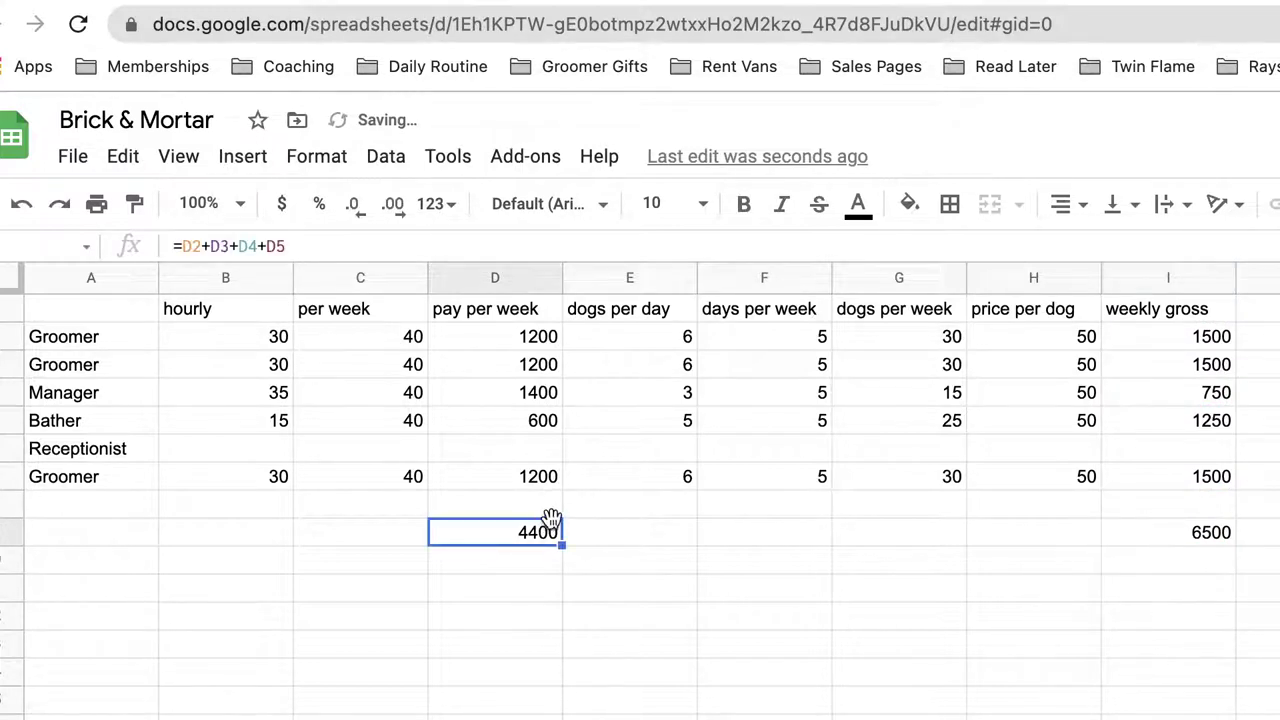
click(556, 242)
text(+)
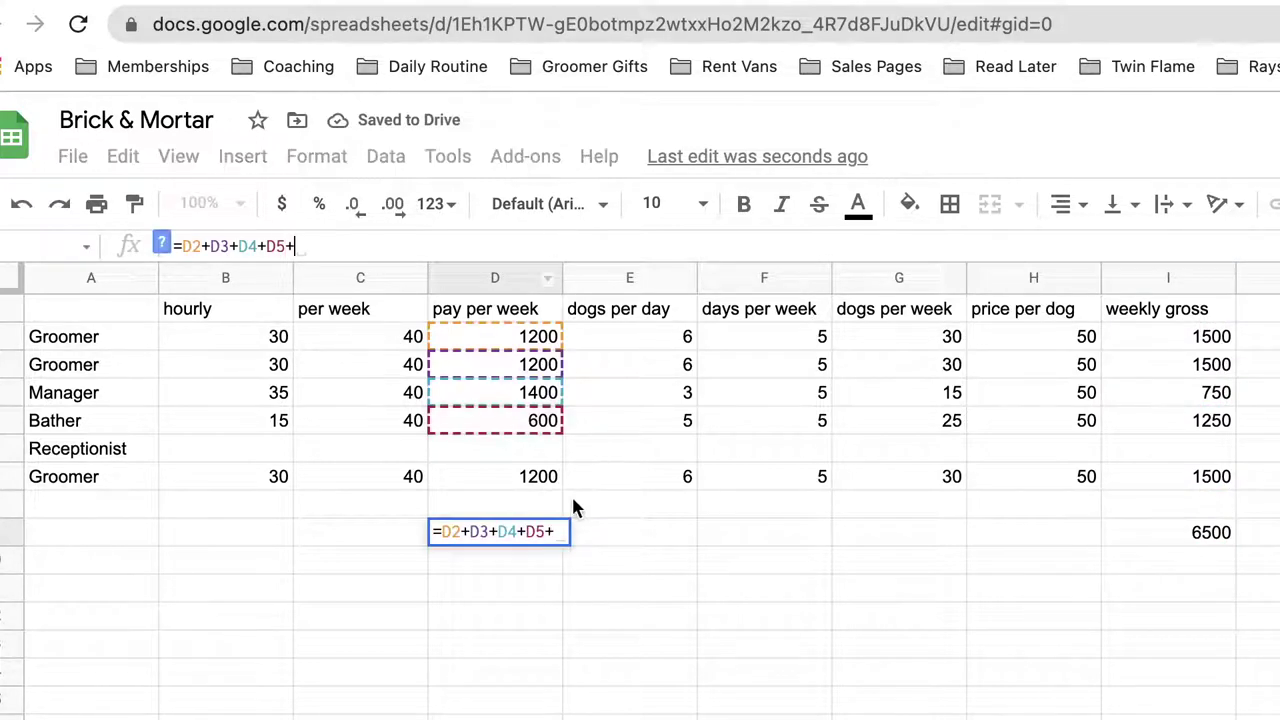
click(545, 477)
key(Return)
click(706, 560)
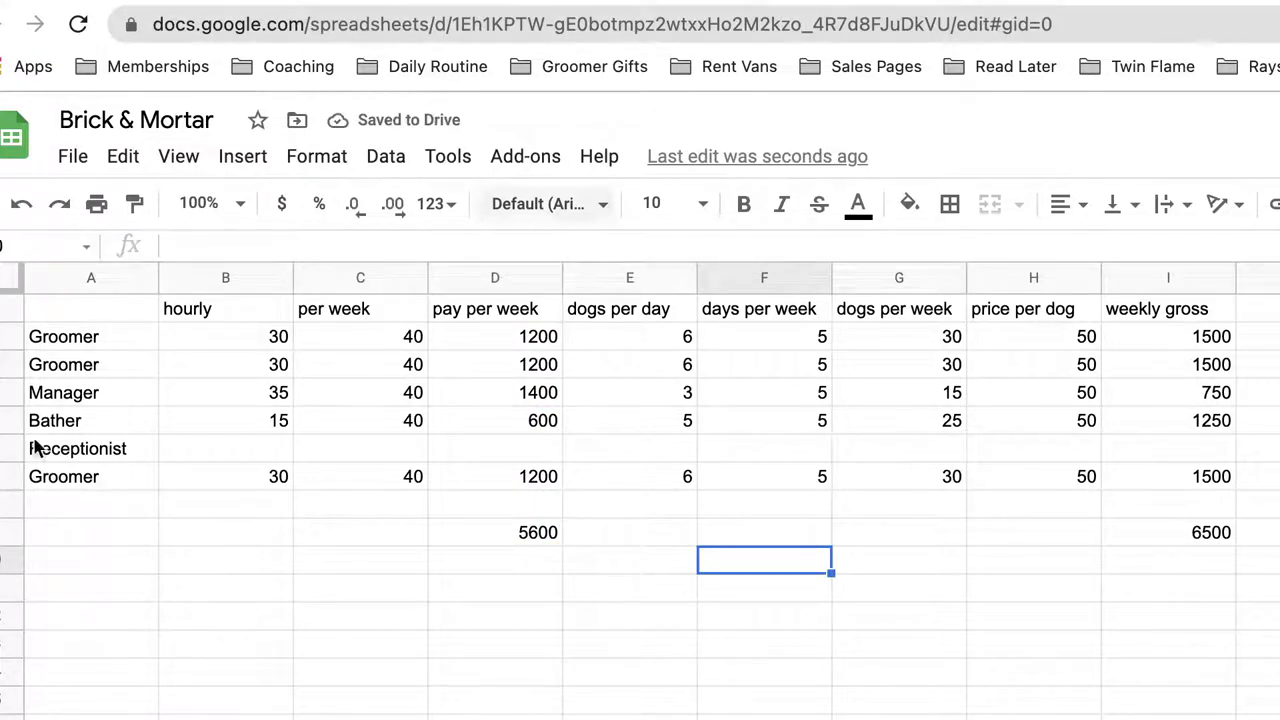
Step: Set the price per dog to 75 for all three groomers and the manager
click(1095, 340)
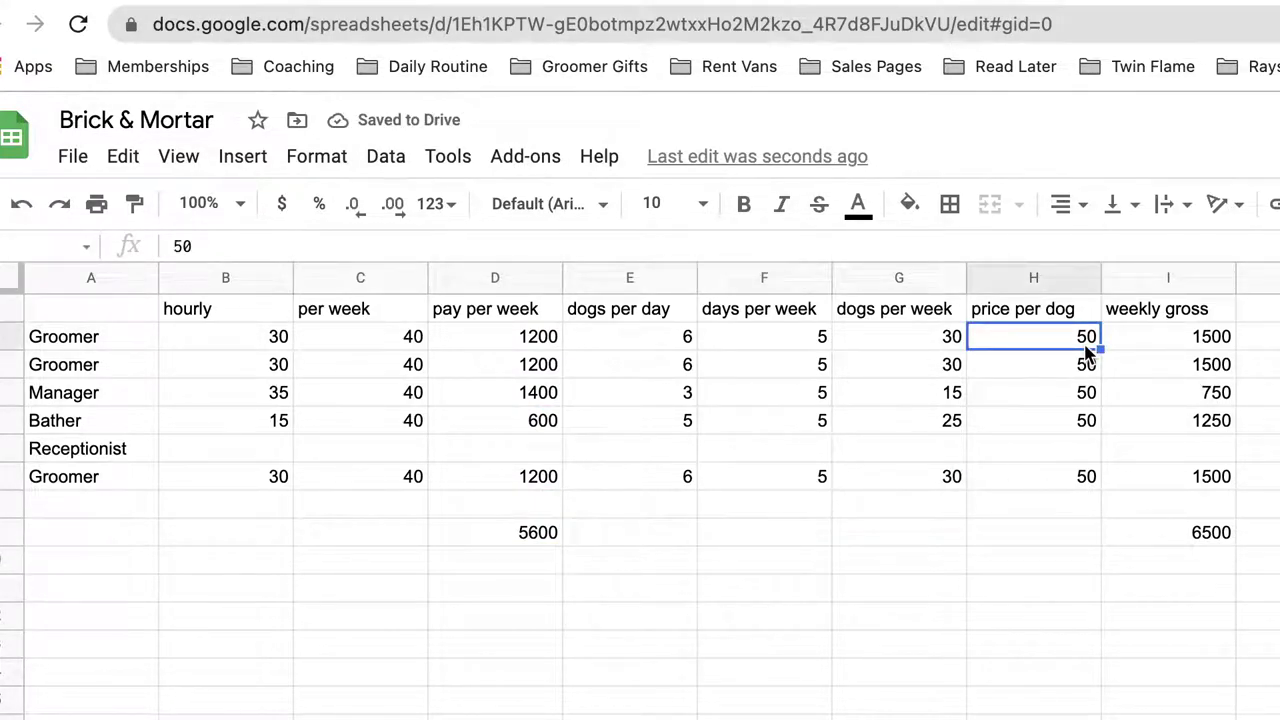
text(75)
key(Return)
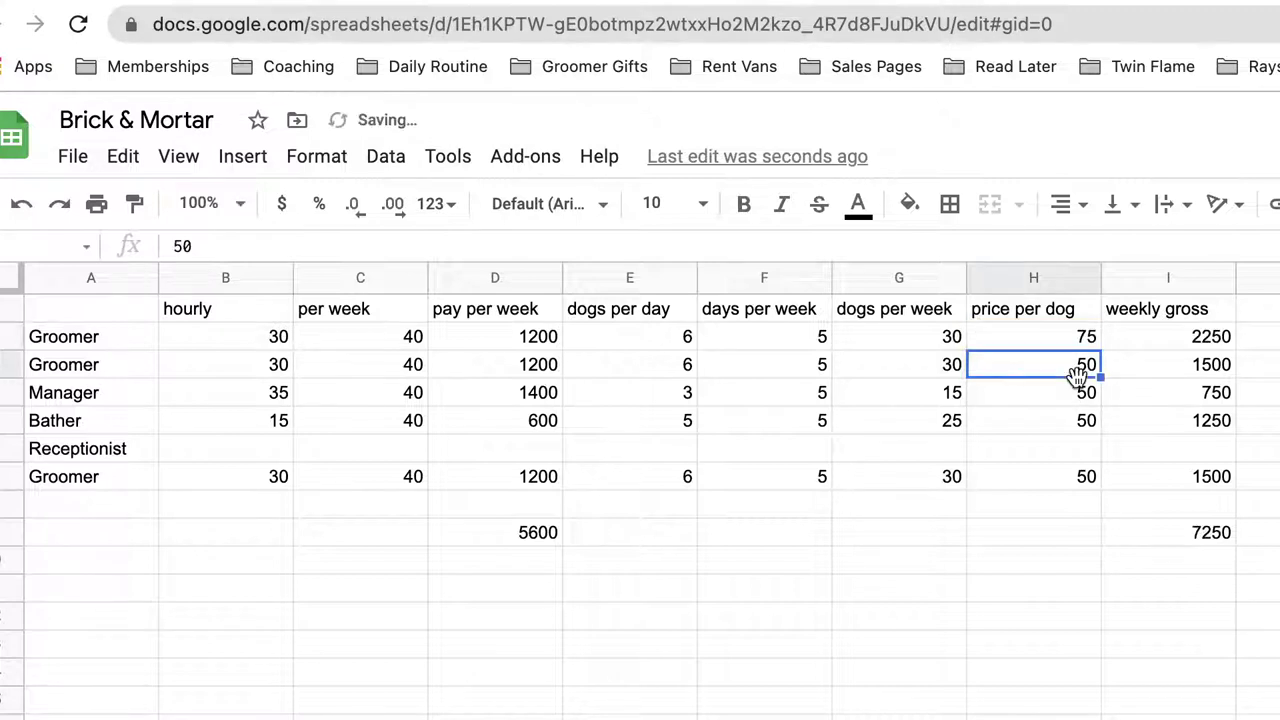
text(75)
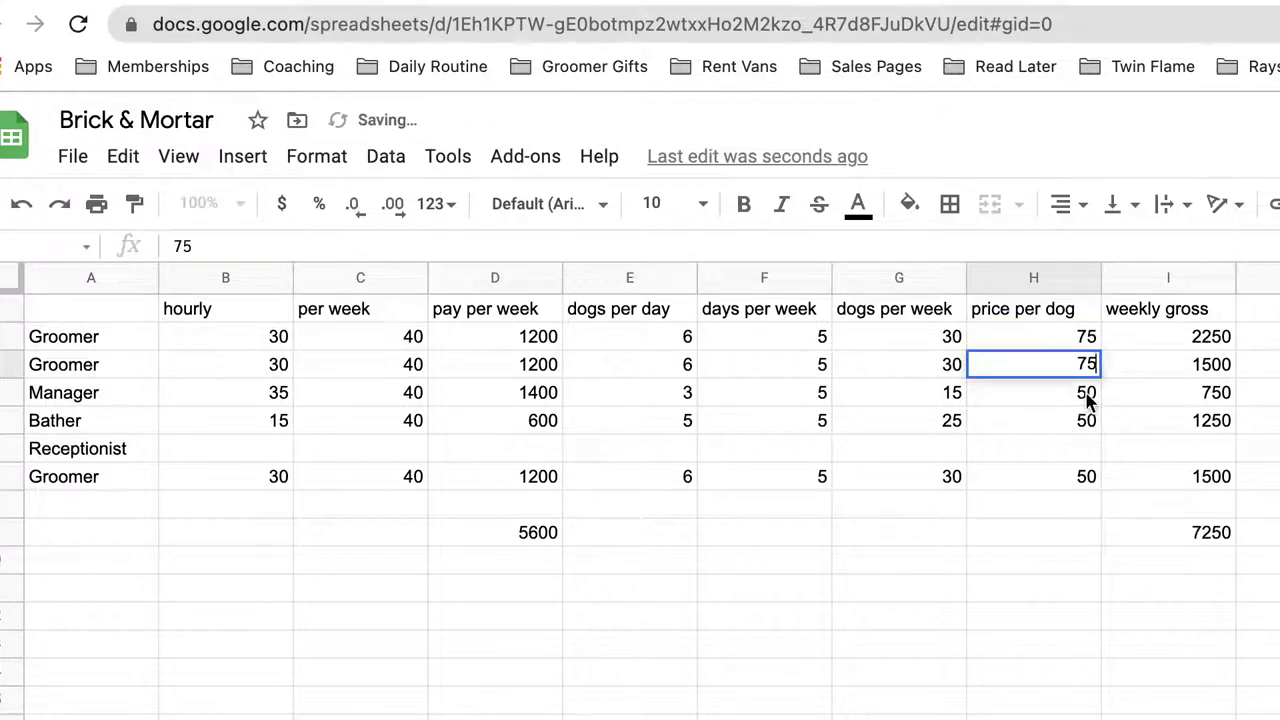
key(Return)
text(75)
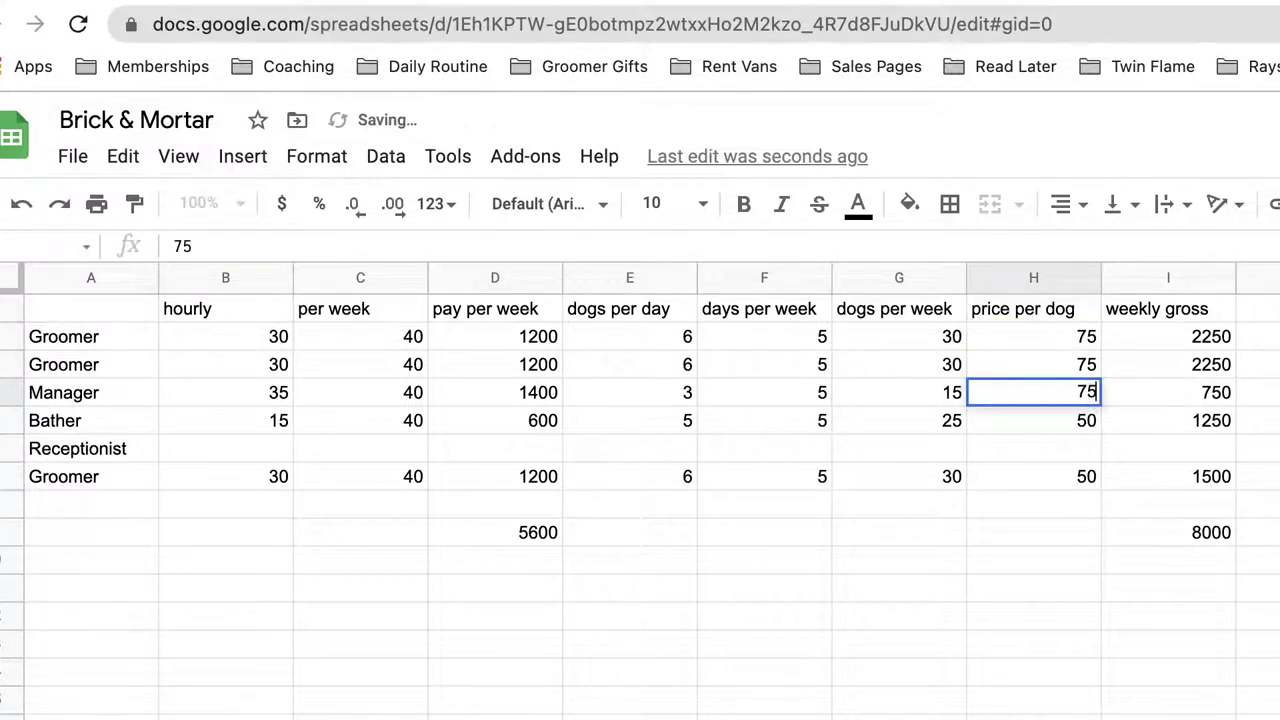
key(Return)
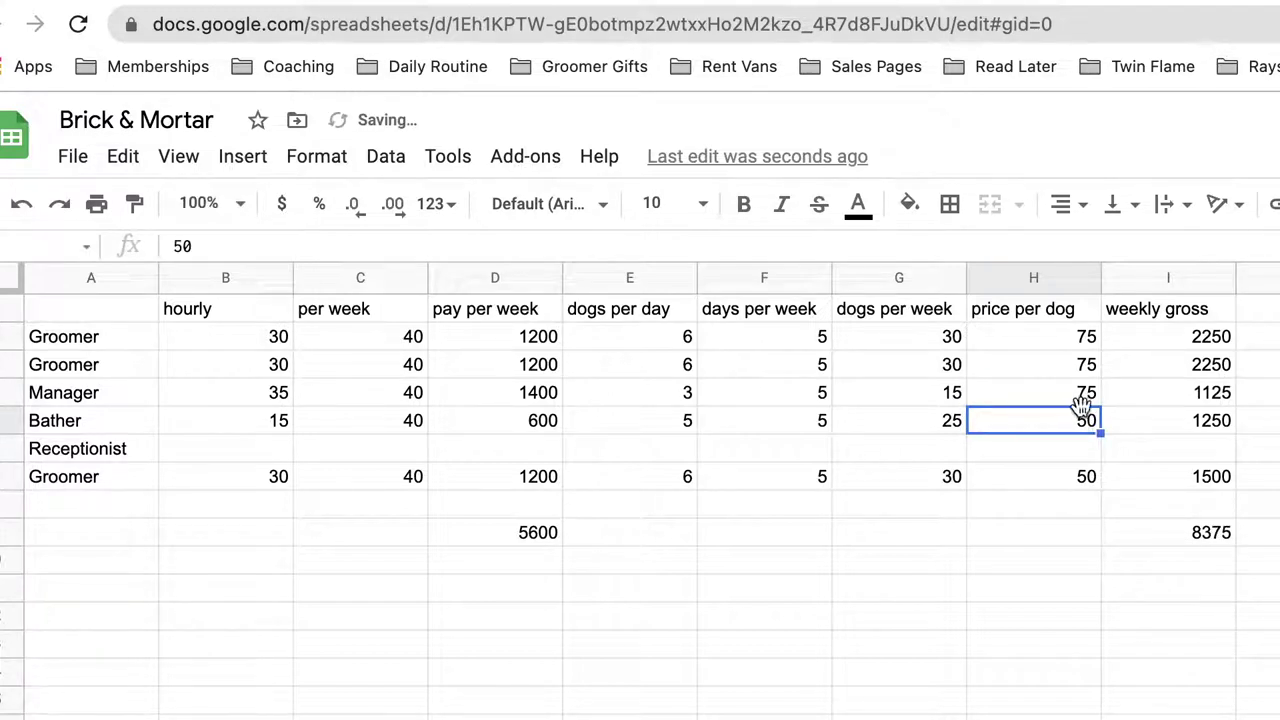
click(1097, 478)
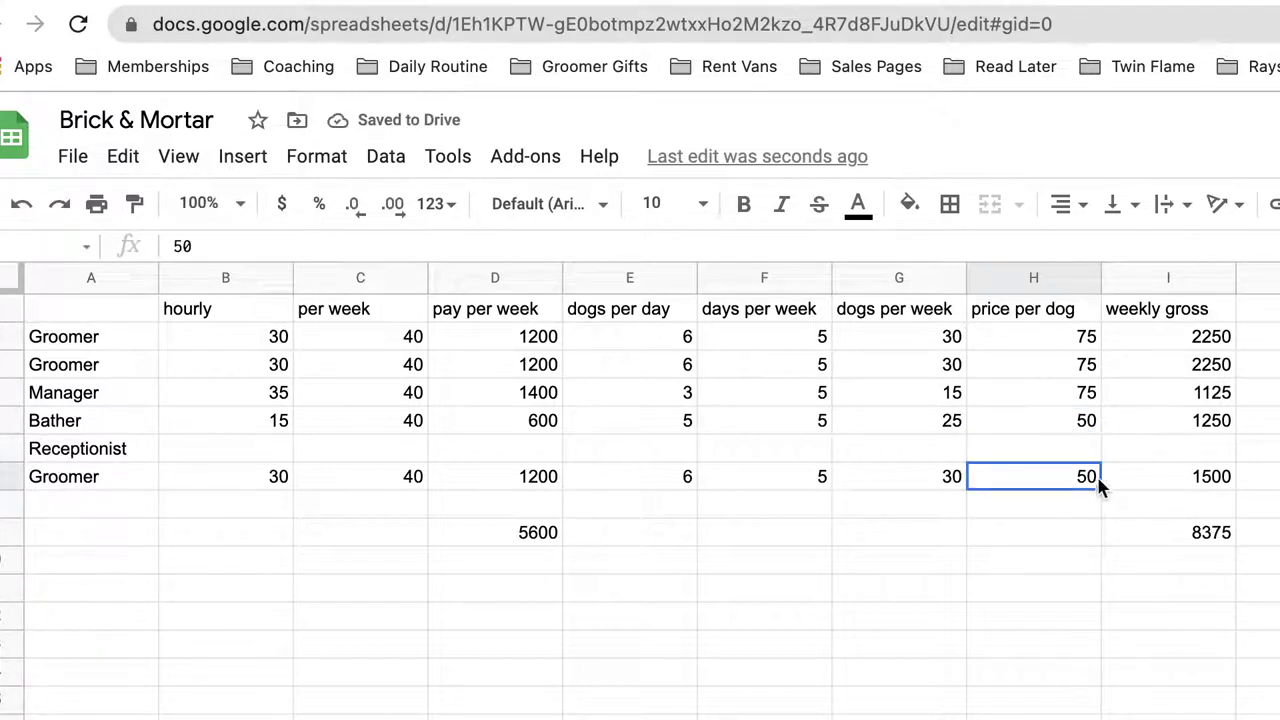
text(75)
click(1125, 530)
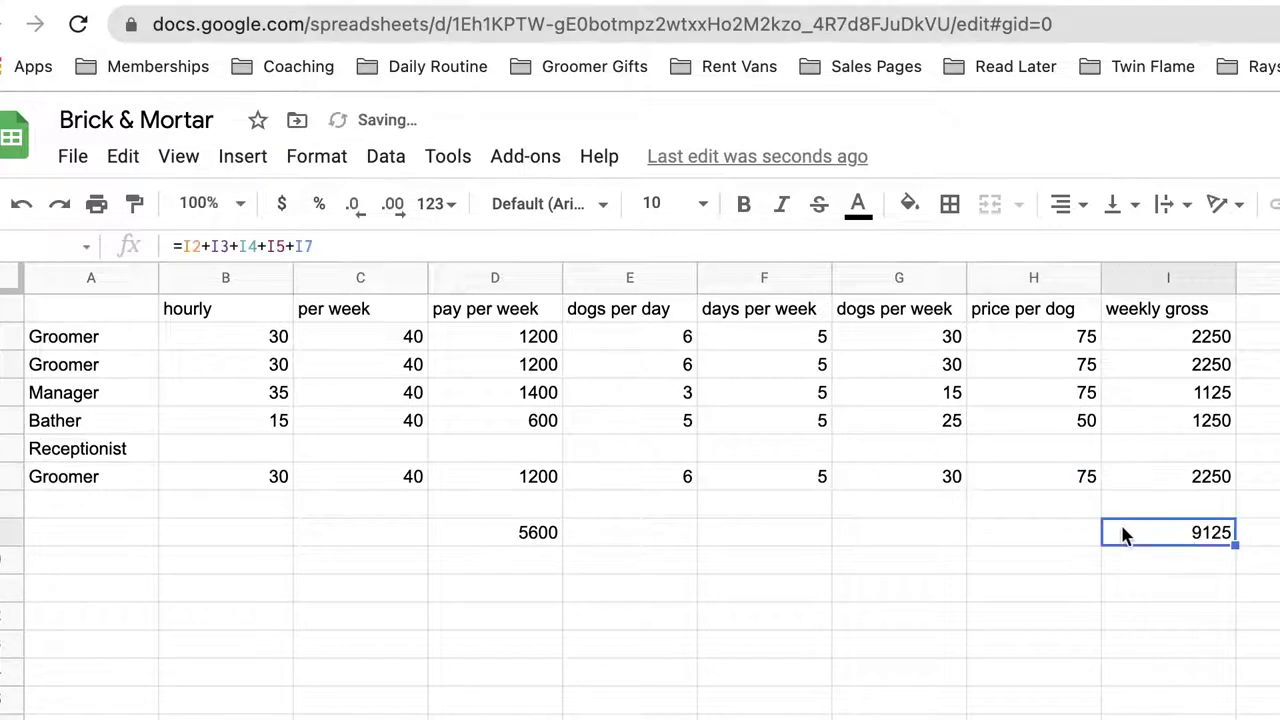
Step: Calculate 30% of the total weekly pay in E9 with the formula =D9*.3
click(540, 535)
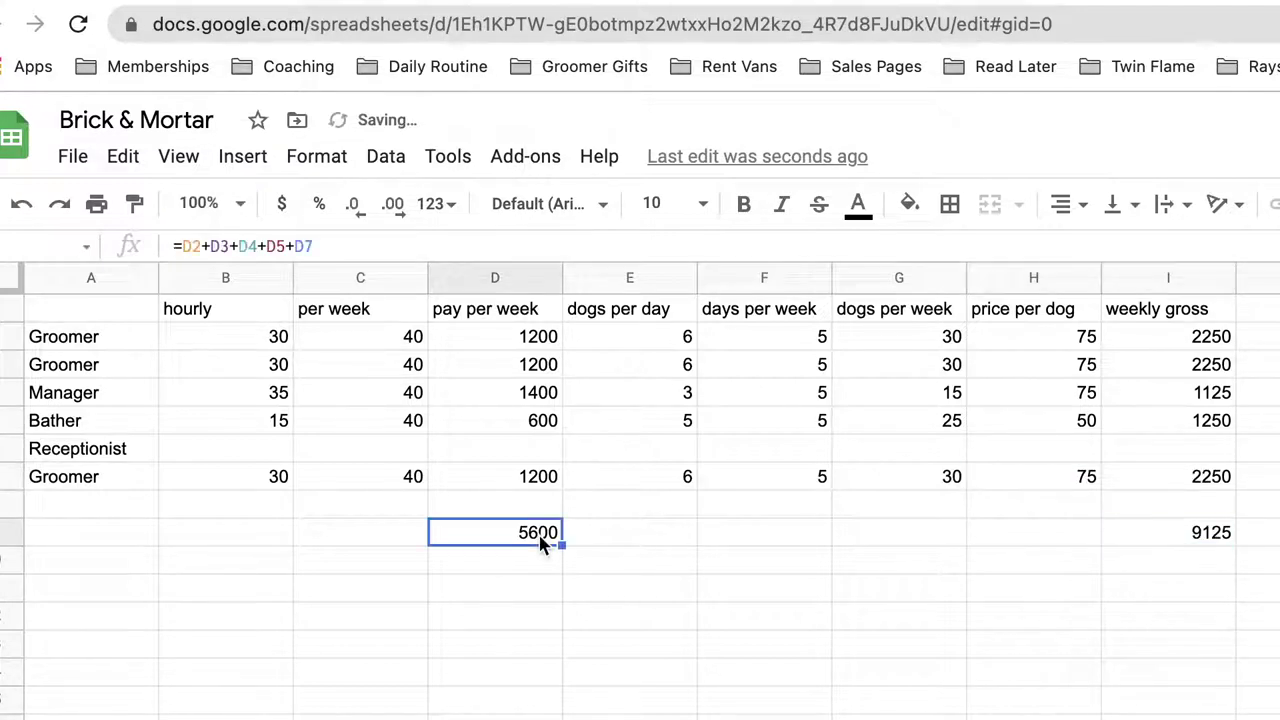
click(640, 530)
click(299, 237)
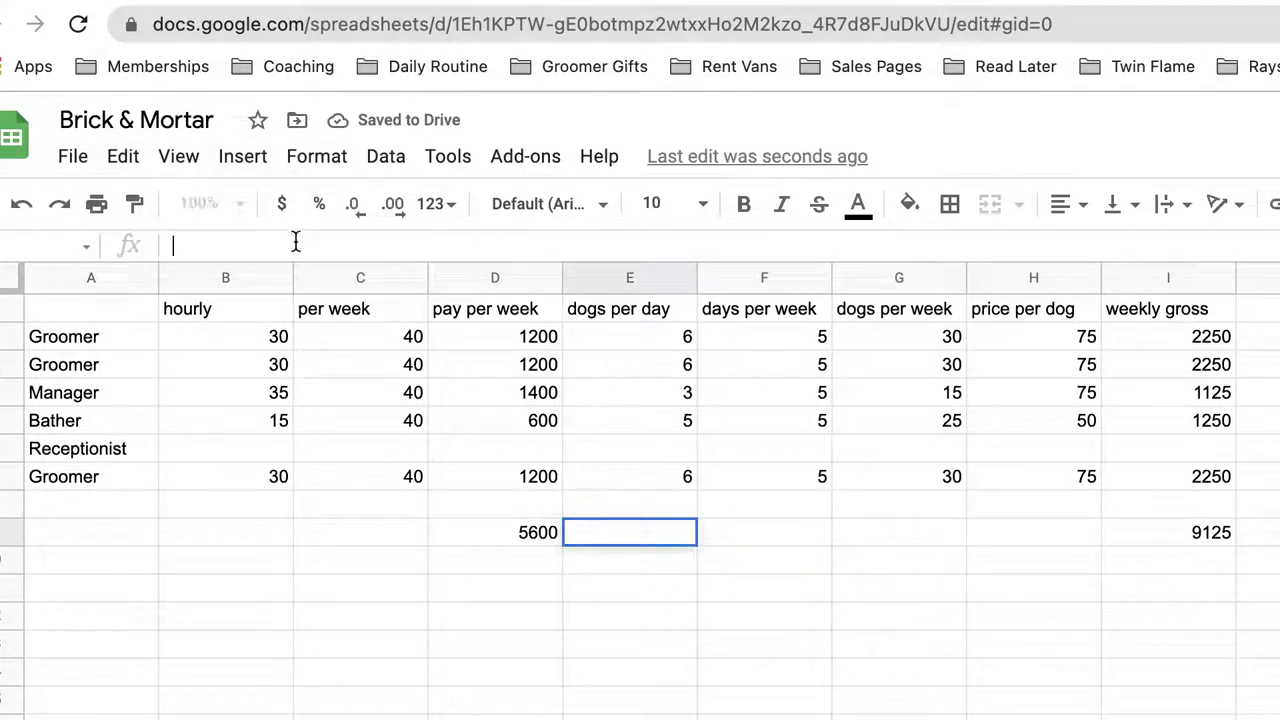
text(=)
click(515, 537)
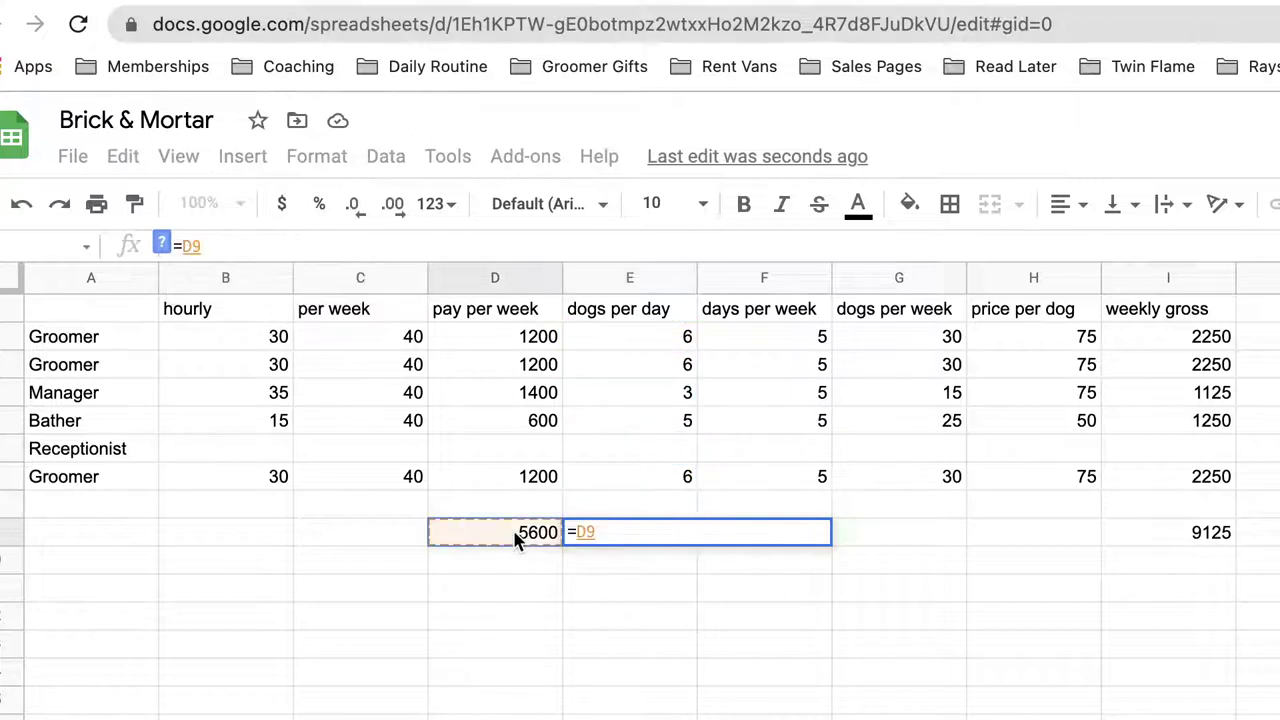
text(*.3)
key(Return)
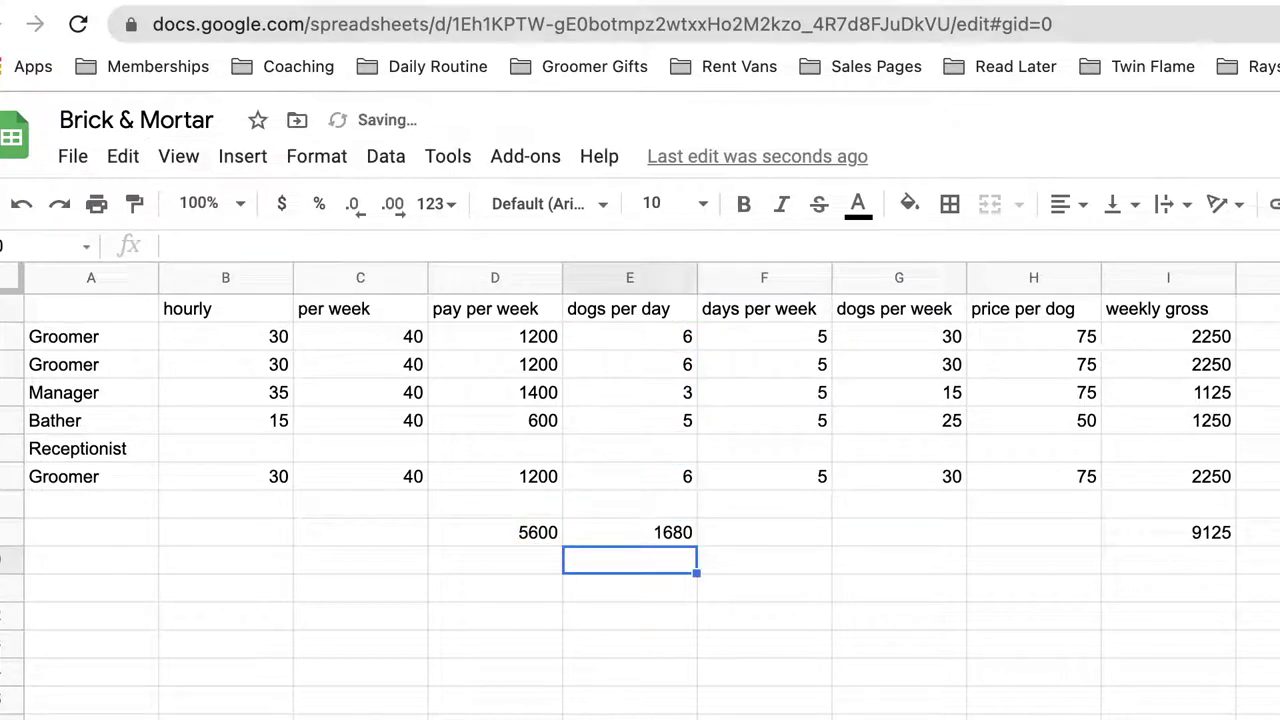
Step: Clear the 30% formula from cell E9
click(588, 531)
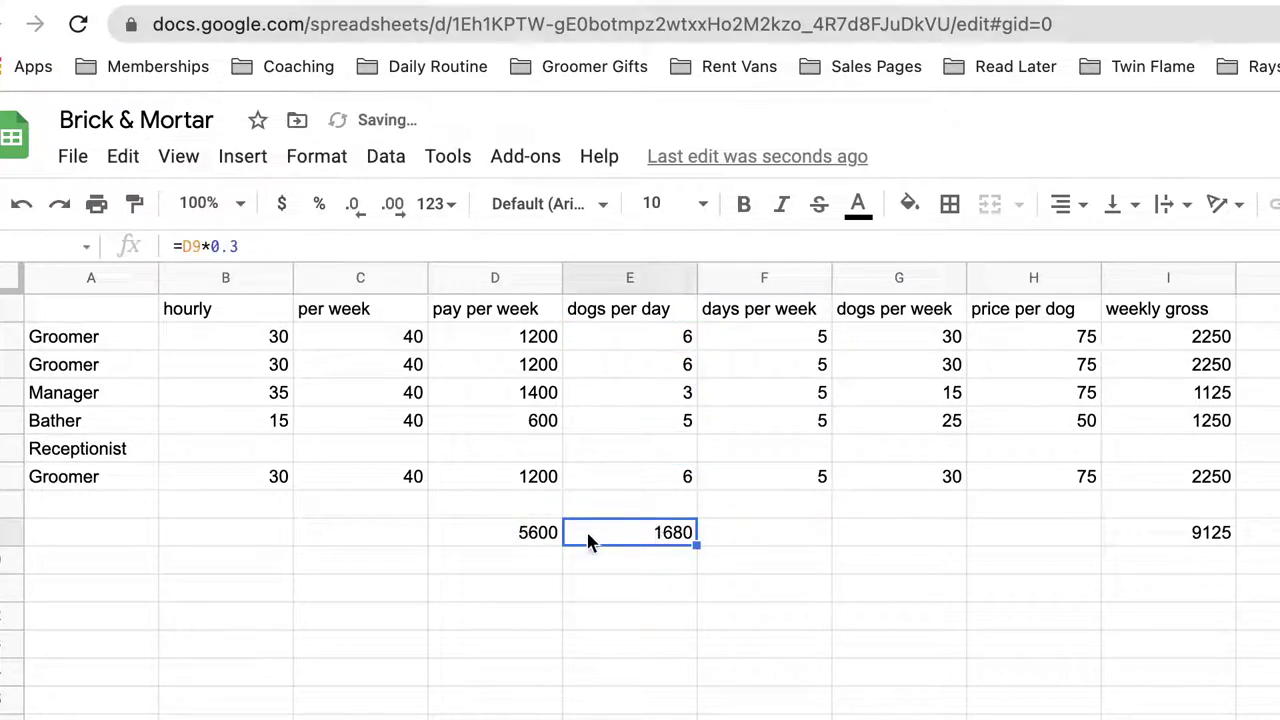
click(300, 248)
key(BackSpace)
key(BackSpace)
key(BackSpace)
key(BackSpace)
key(BackSpace)
key(BackSpace)
key(BackSpace)
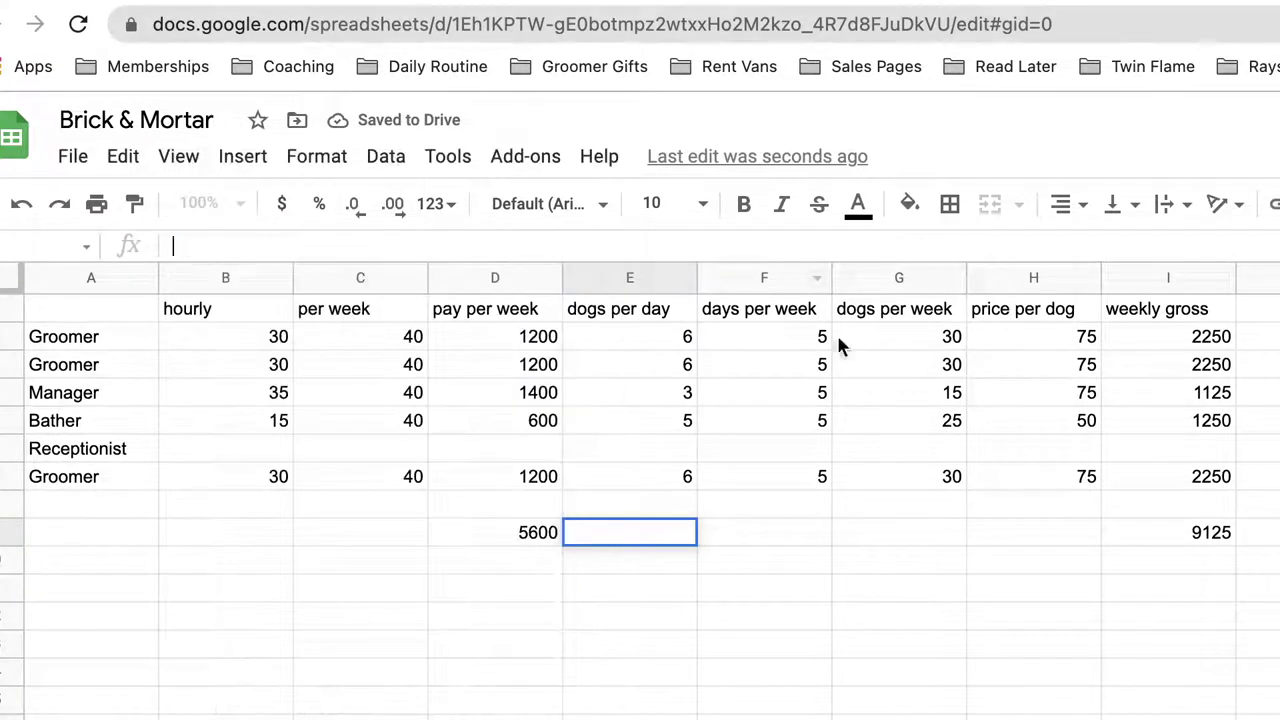
click(1056, 532)
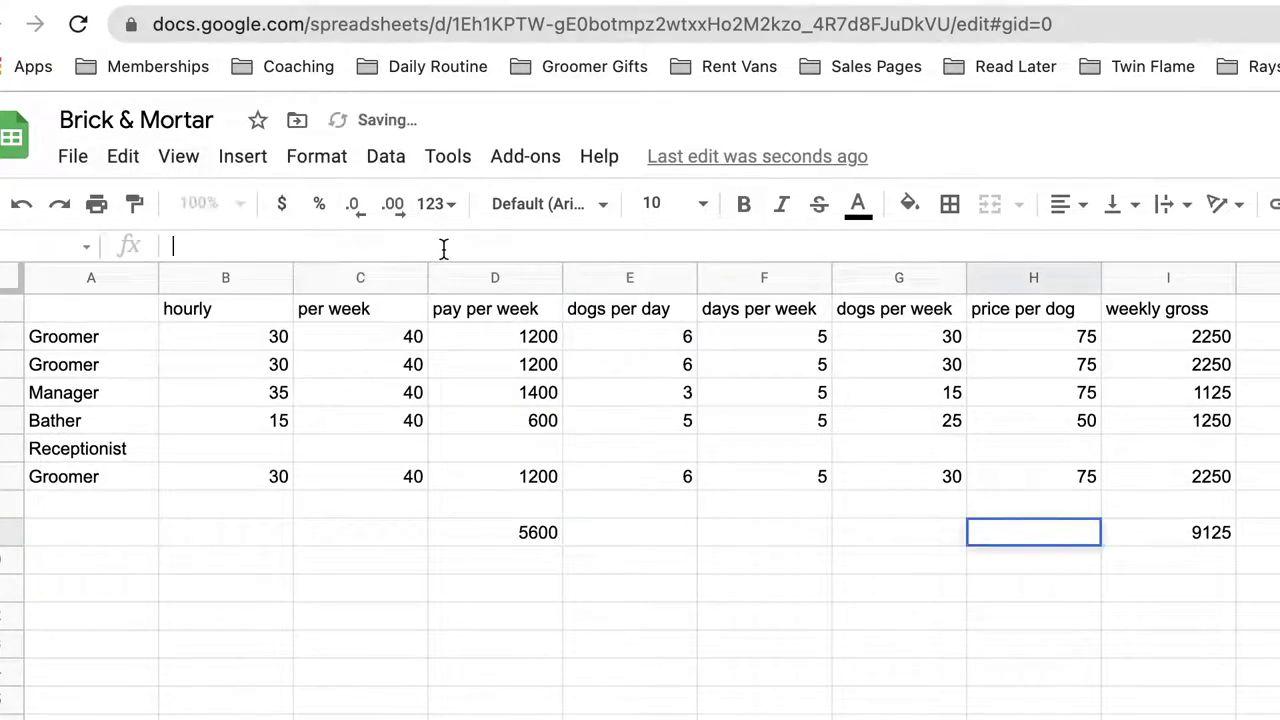
text(=)
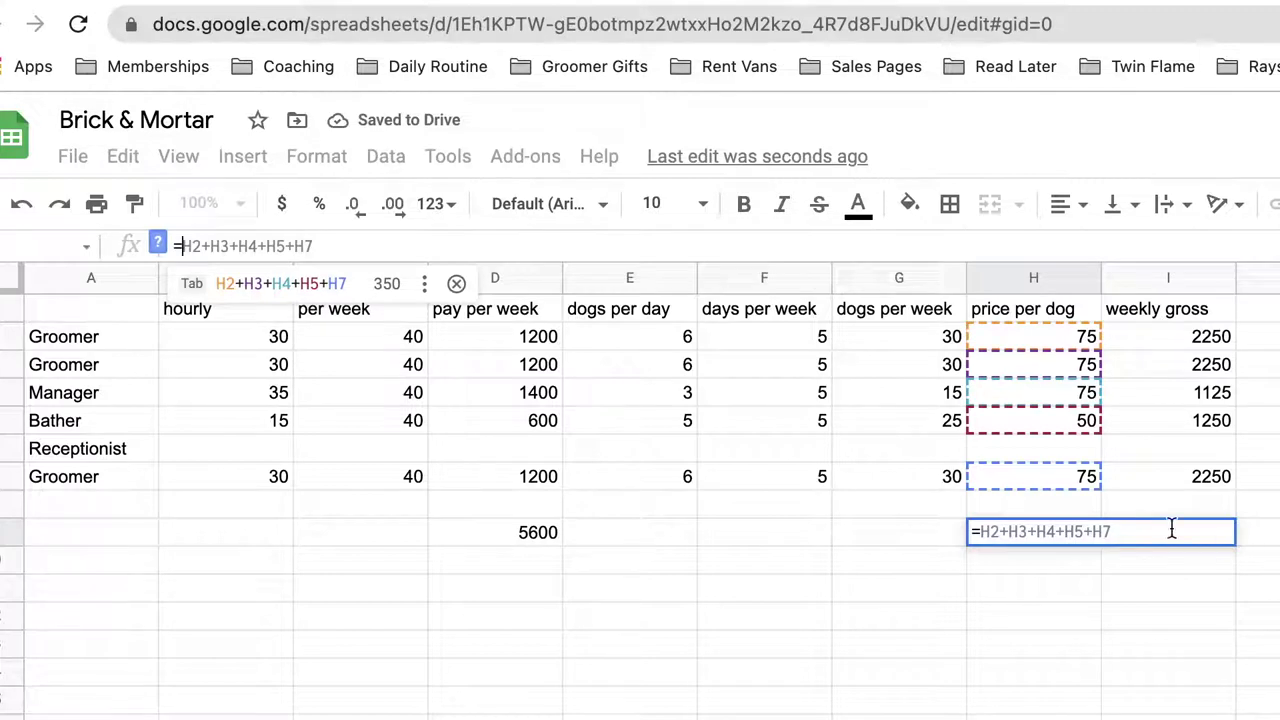
click(1276, 545)
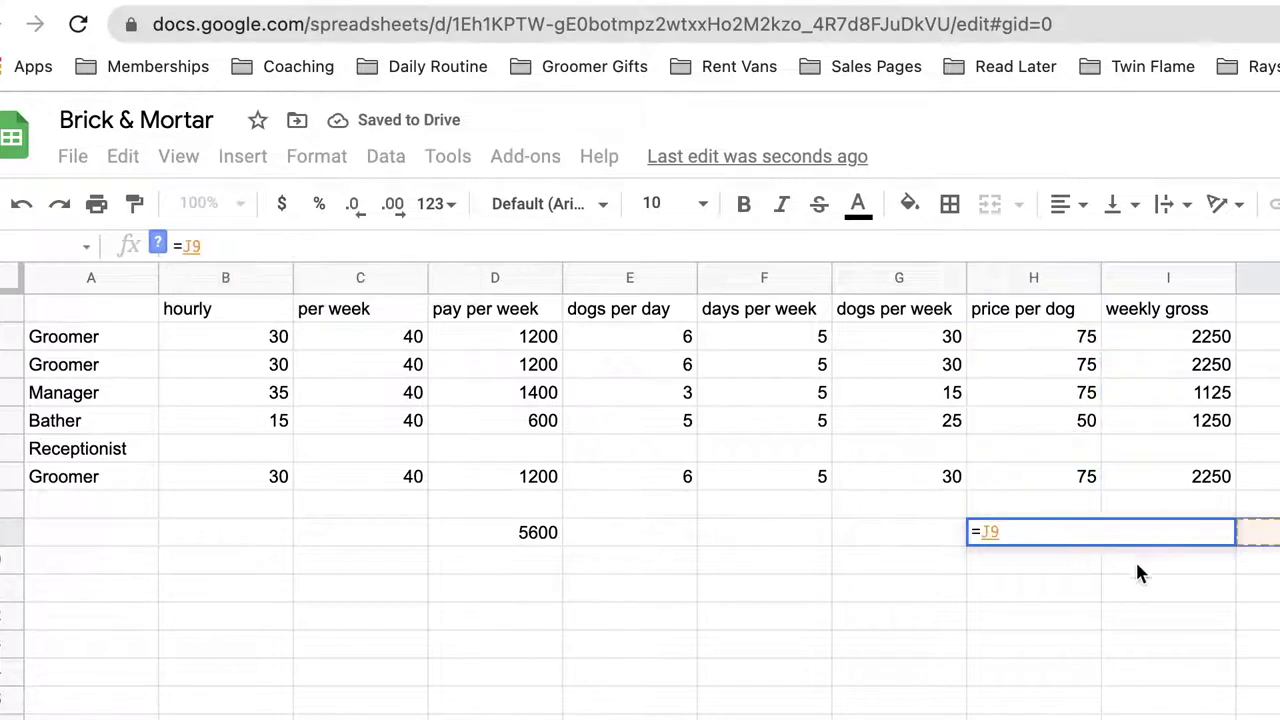
key(Escape)
click(1200, 540)
Step: Calculate 30% of the total weekly gross in H9 with the formula =I9*.3
click(1047, 538)
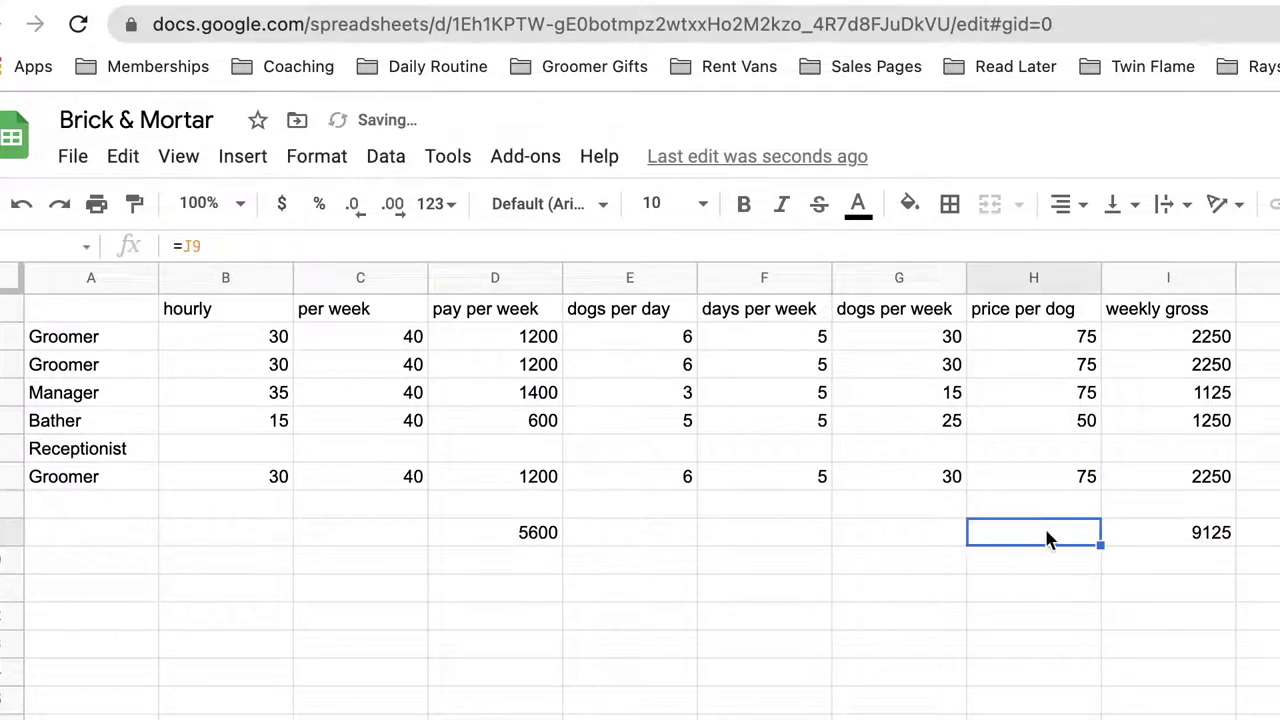
text(=)
click(1218, 533)
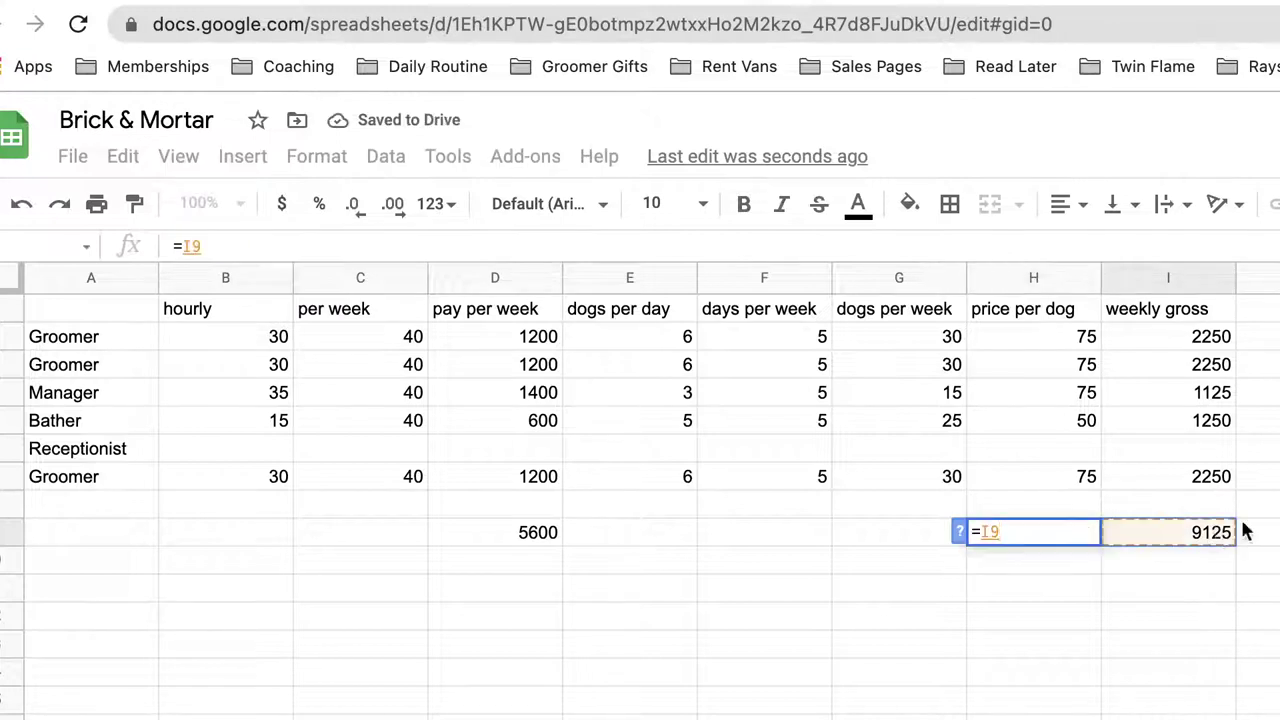
text(*.3)
key(Return)
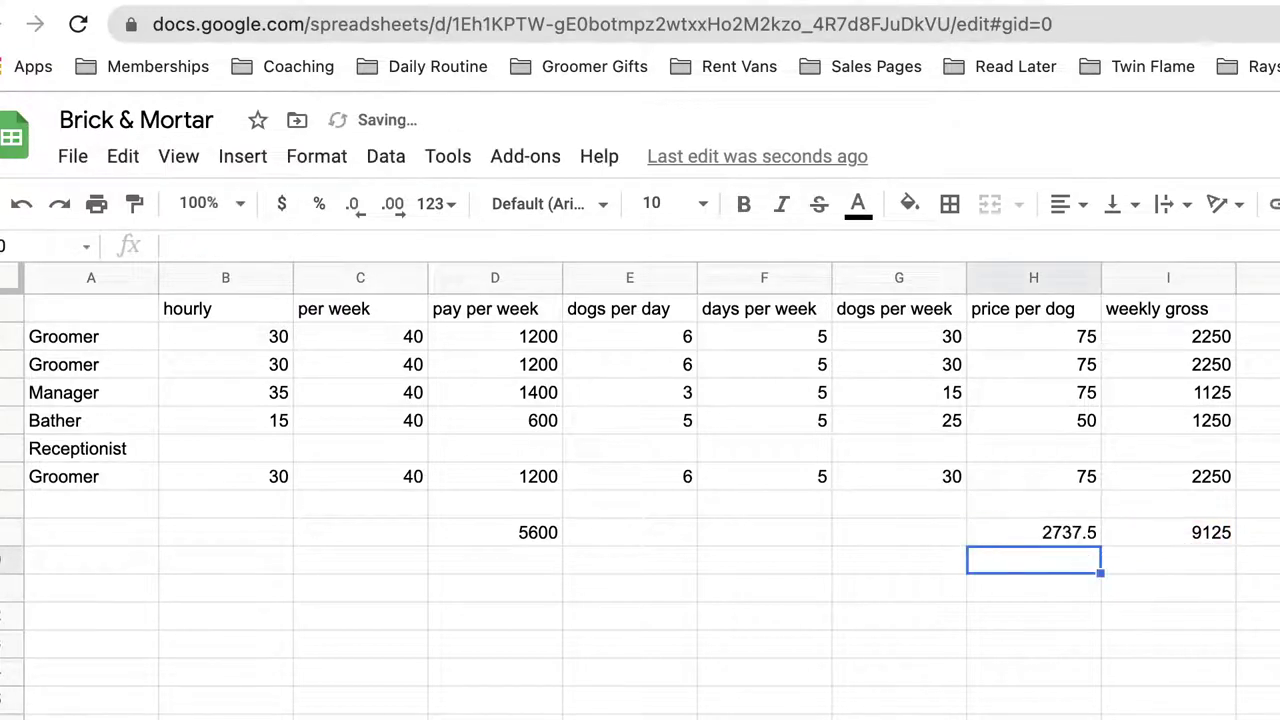
Step: Compare the 30% share in H9 with the total weekly pay and gross, and examine the receptionist and bather rows
click(1067, 532)
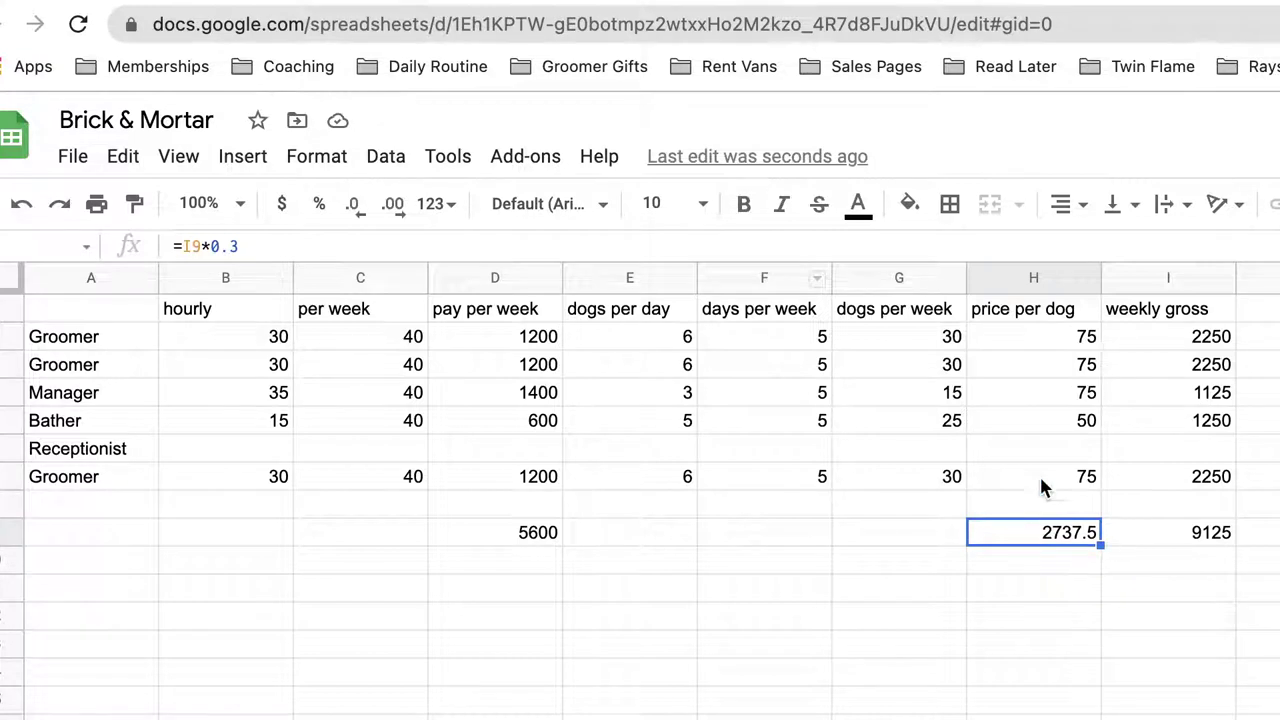
click(545, 548)
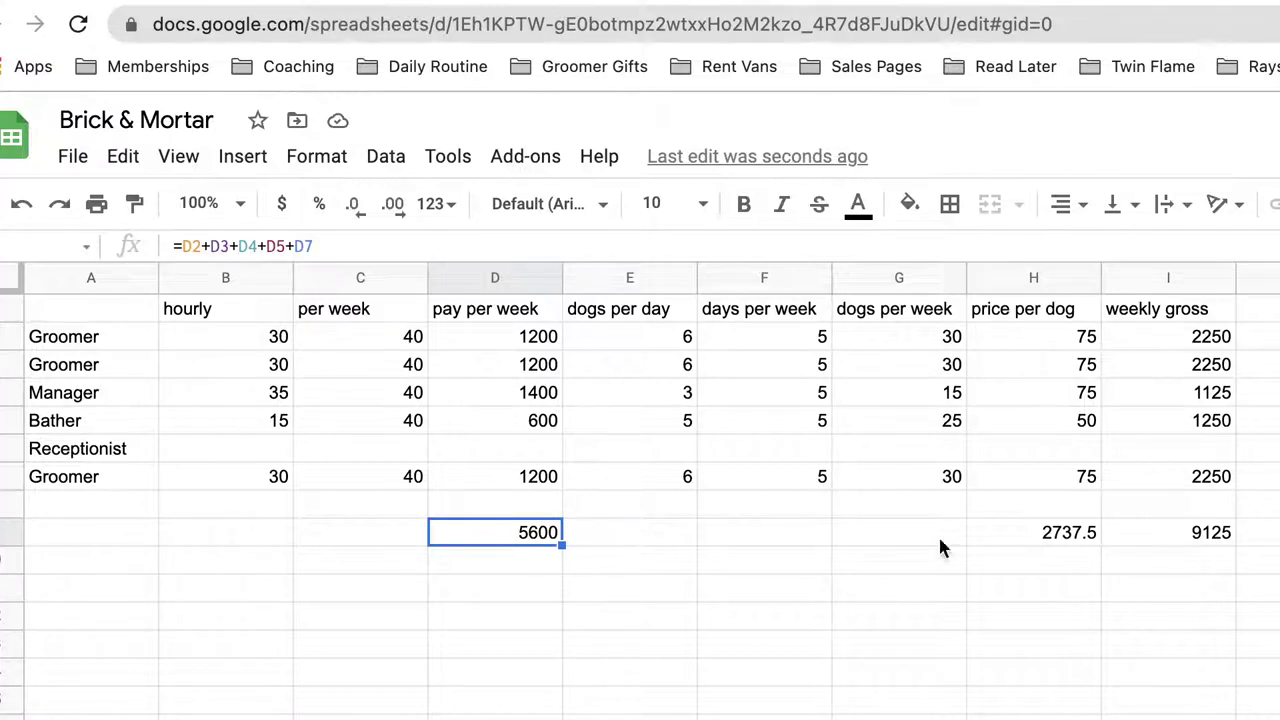
click(1200, 538)
click(548, 531)
click(251, 454)
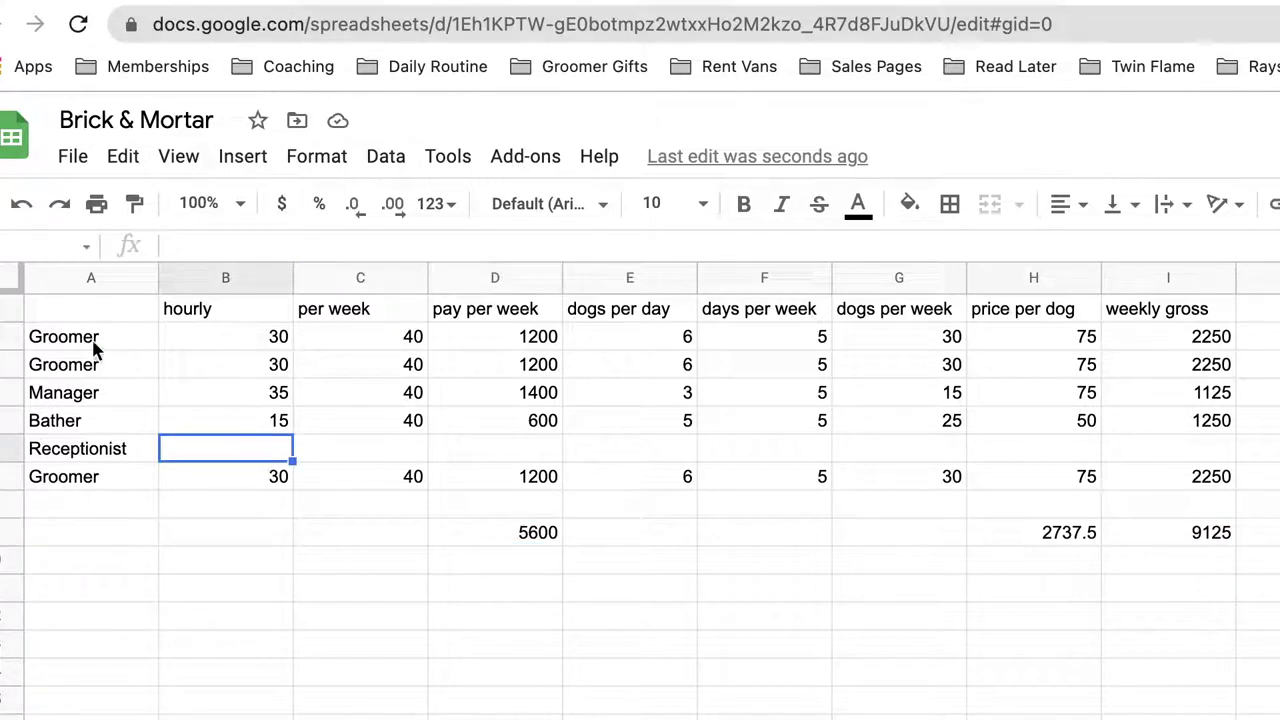
click(106, 421)
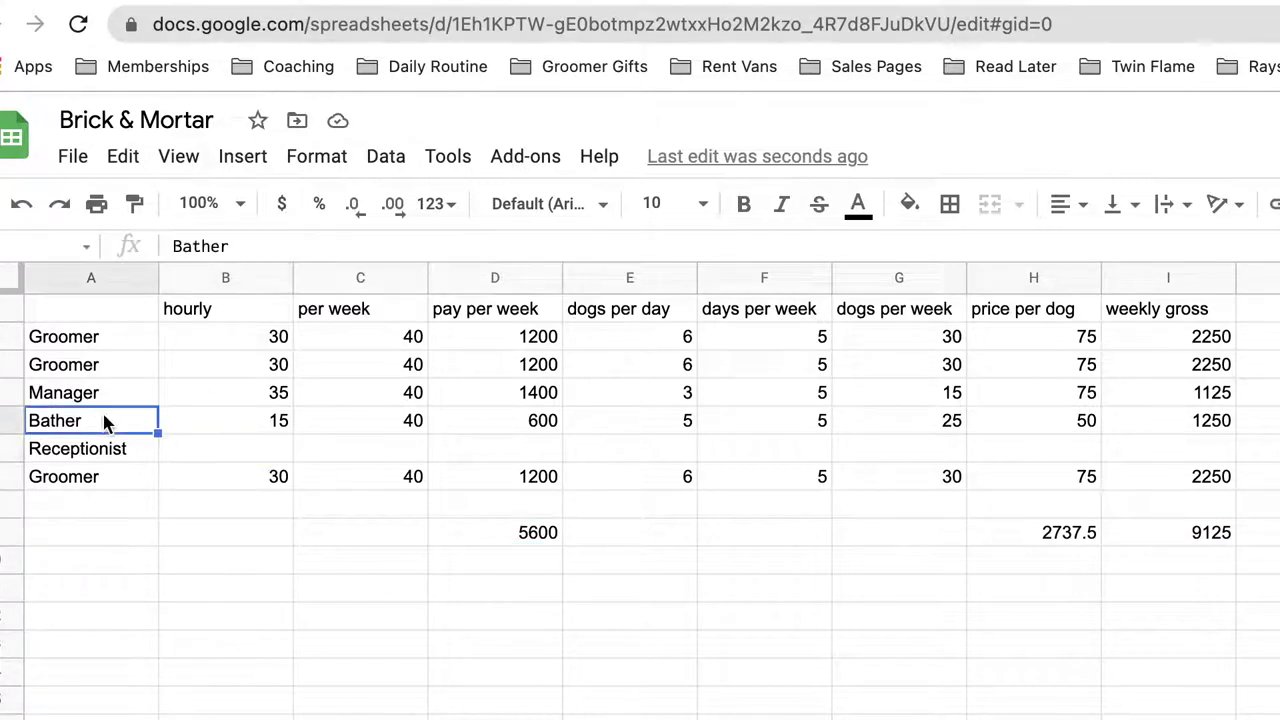
Step: Set the receptionist's hourly pay to 15 and copy the bather's weekly hours and pay-per-week cells into the receptionist row
click(126, 446)
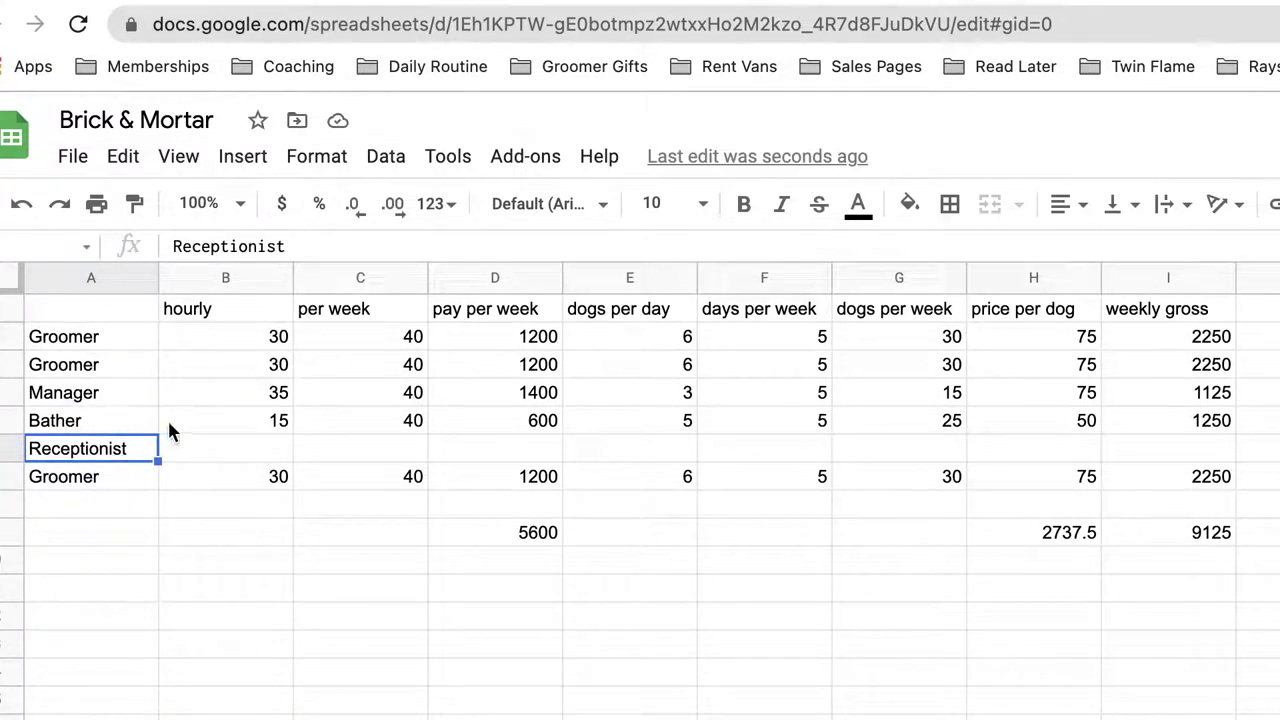
click(267, 458)
text(15)
key(Tab)
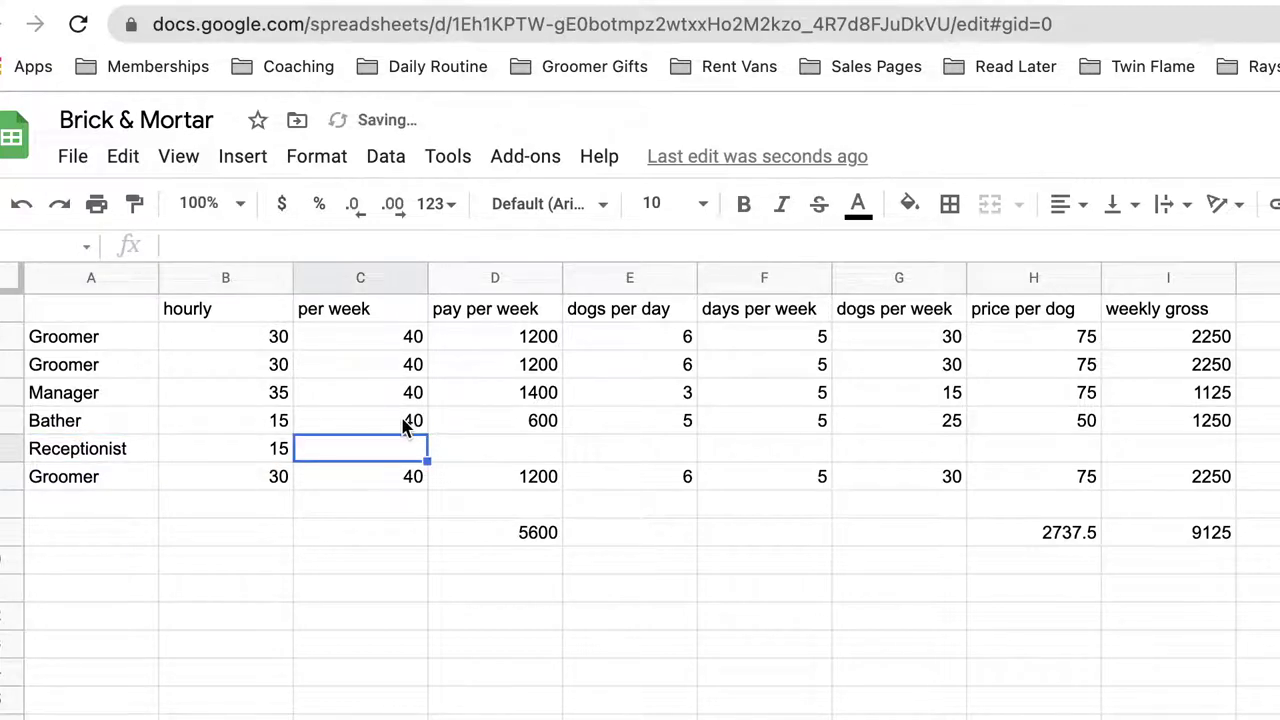
drag(415, 421, 545, 438)
key(ctrl+c)
click(413, 450)
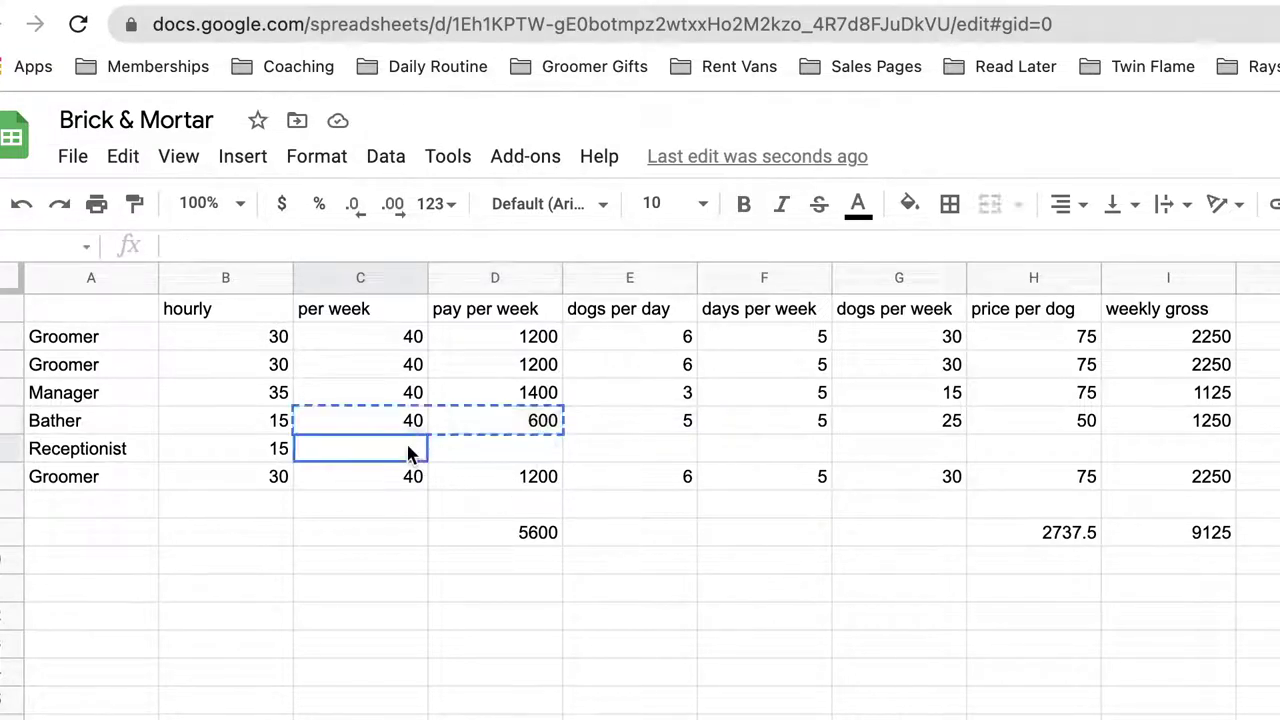
key(ctrl+v)
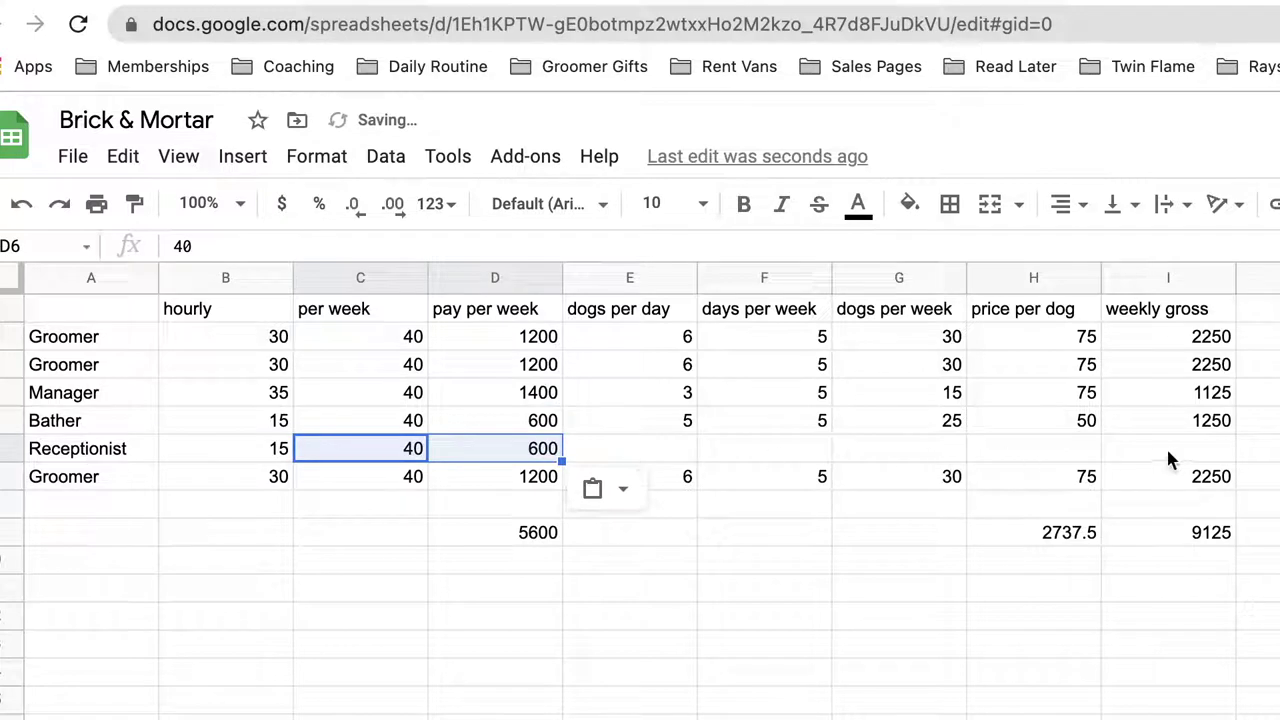
Step: Enter 0 as the receptionist's weekly gross and add I6 to the total weekly gross formula in I9
click(1214, 450)
text(0)
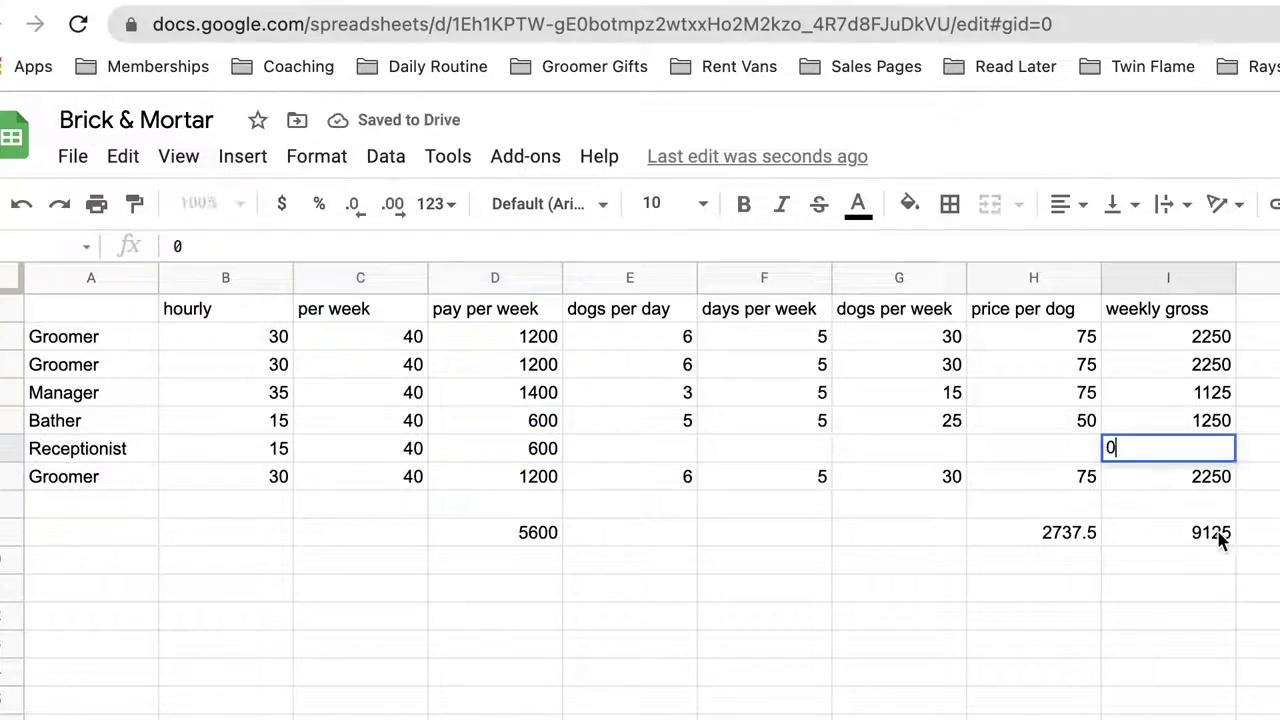
click(1220, 537)
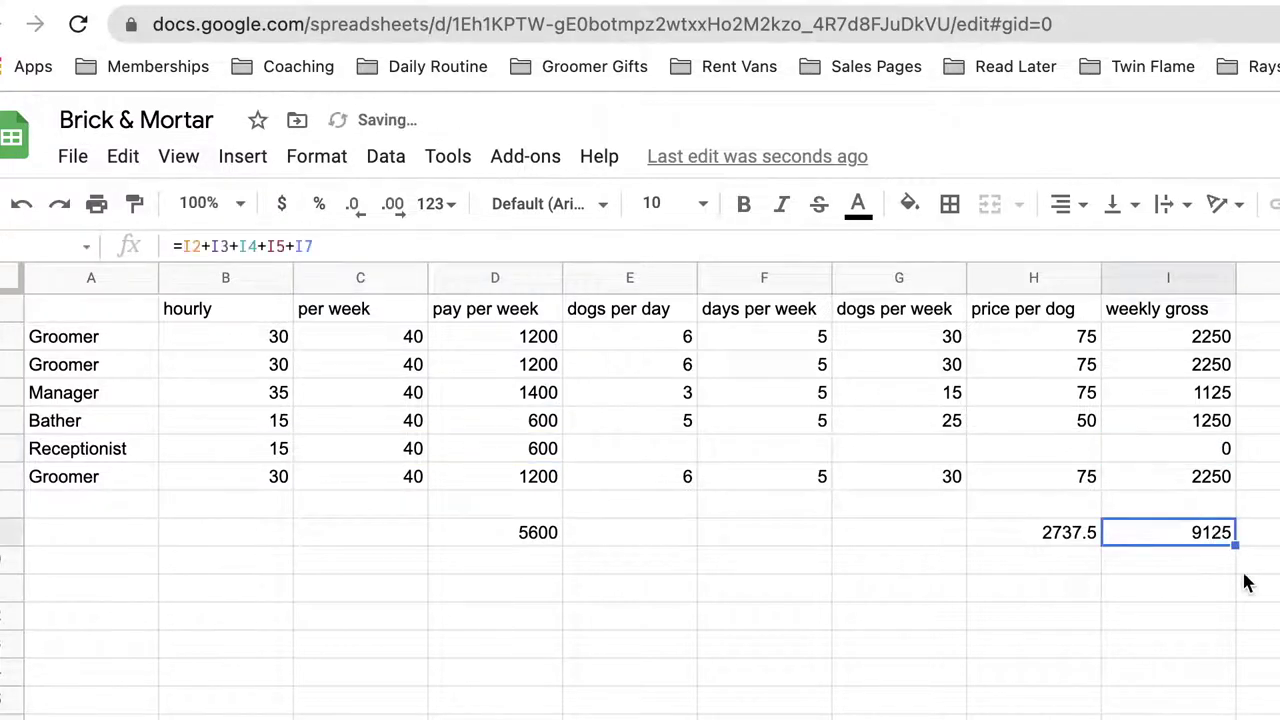
click(942, 248)
text(+)
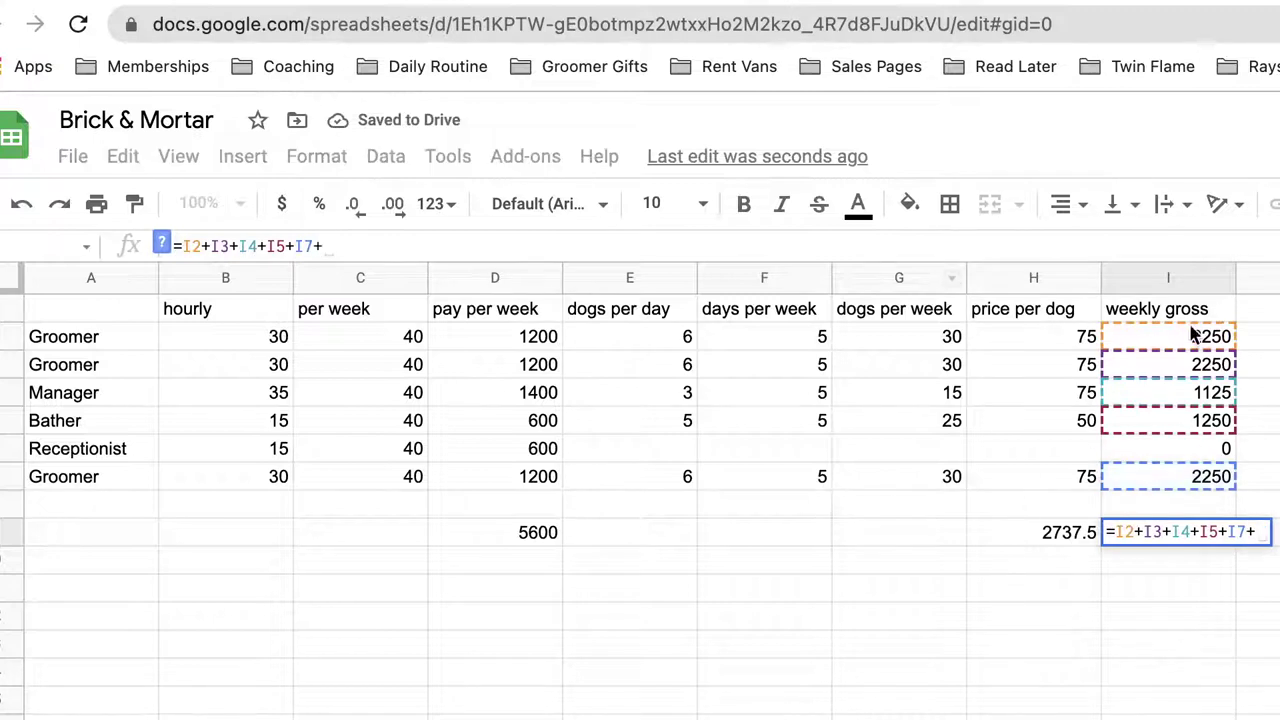
click(1200, 450)
key(Return)
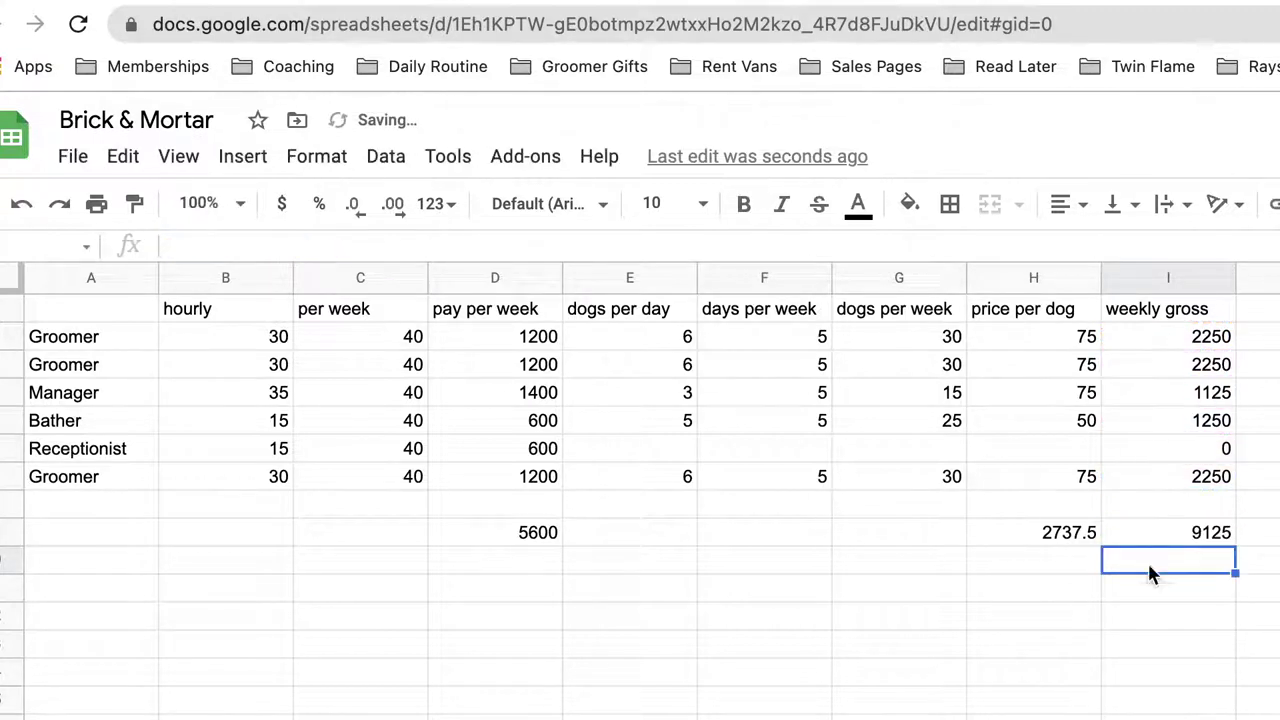
Step: Add the receptionist's pay in D6 to the total weekly pay formula in D9
click(1052, 540)
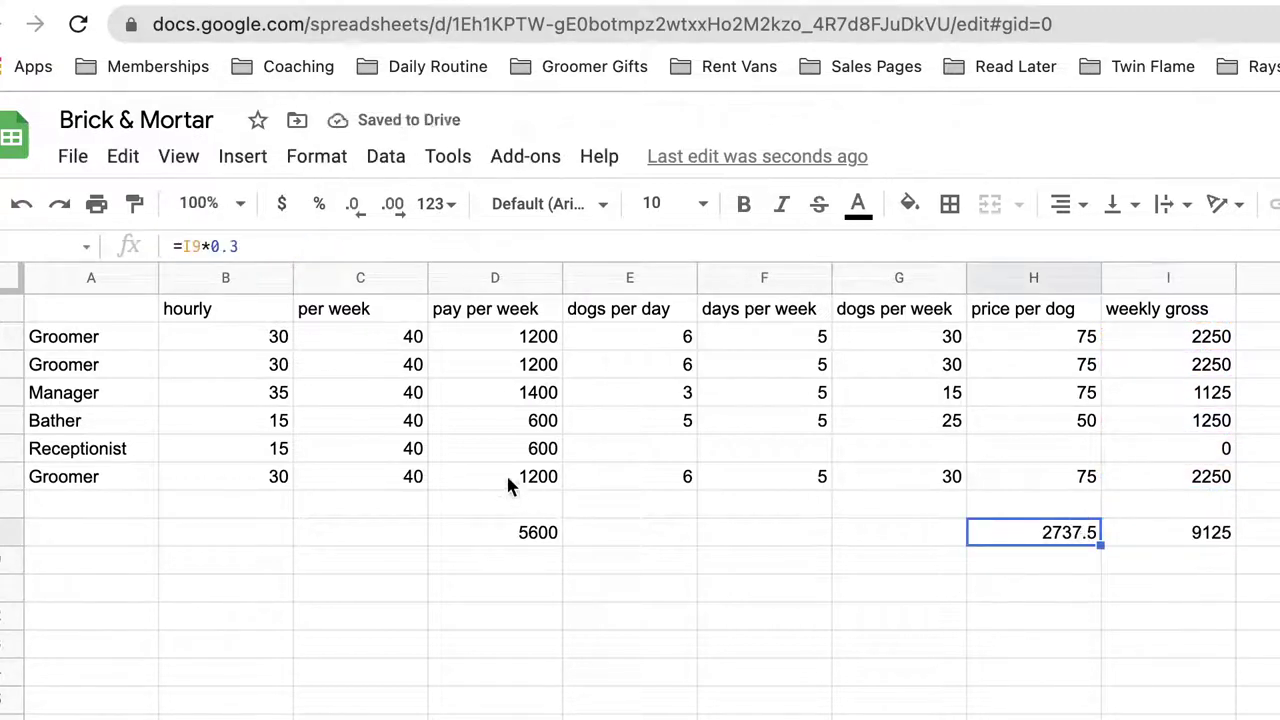
click(517, 536)
click(426, 237)
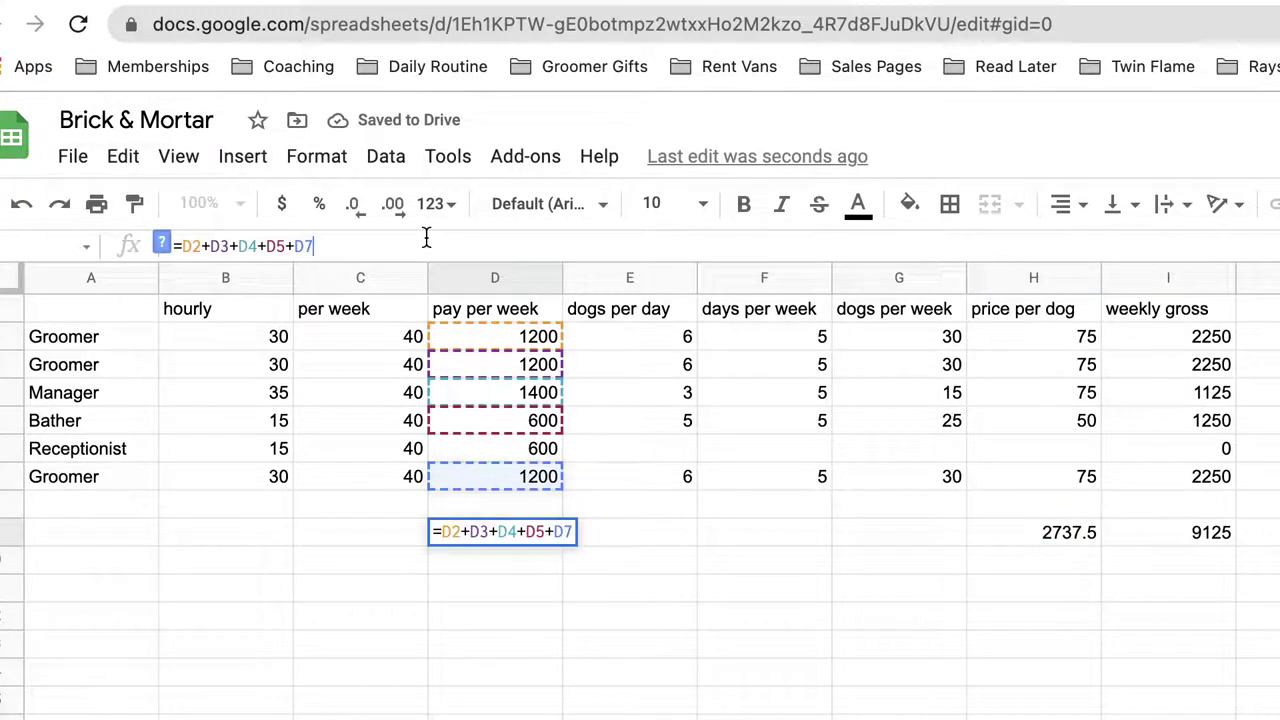
text(+)
click(532, 456)
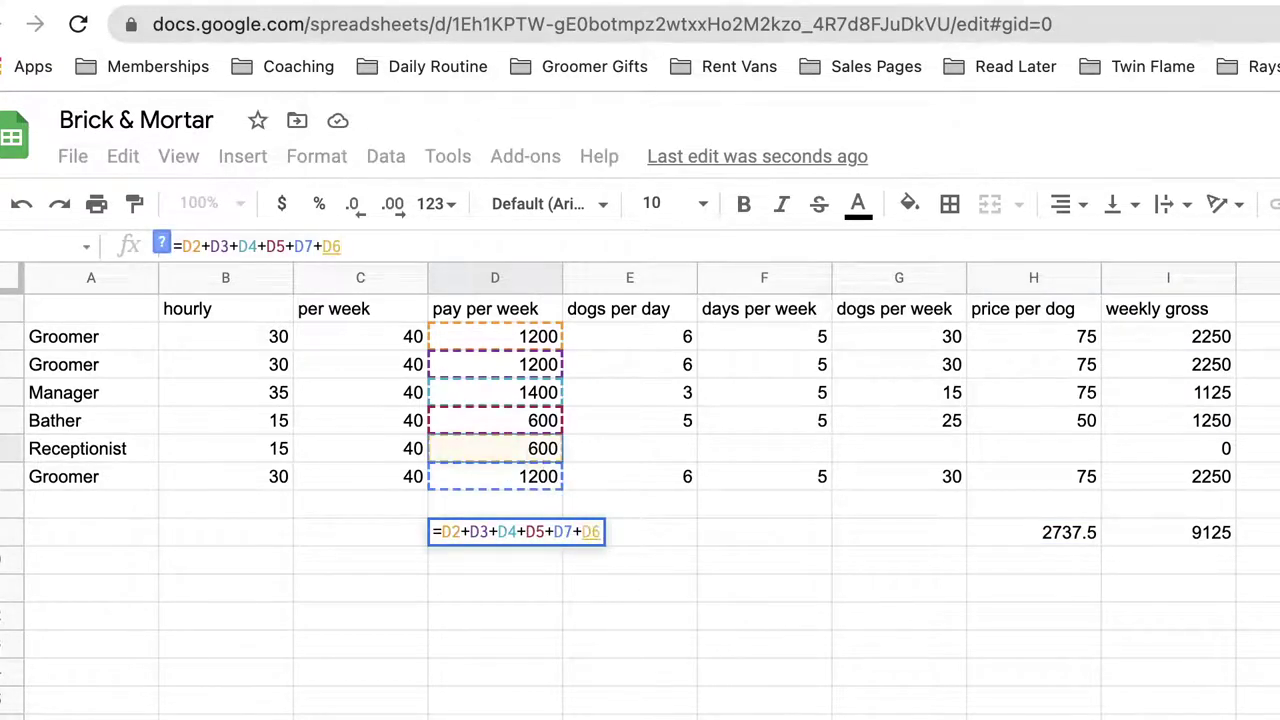
key(Return)
click(672, 540)
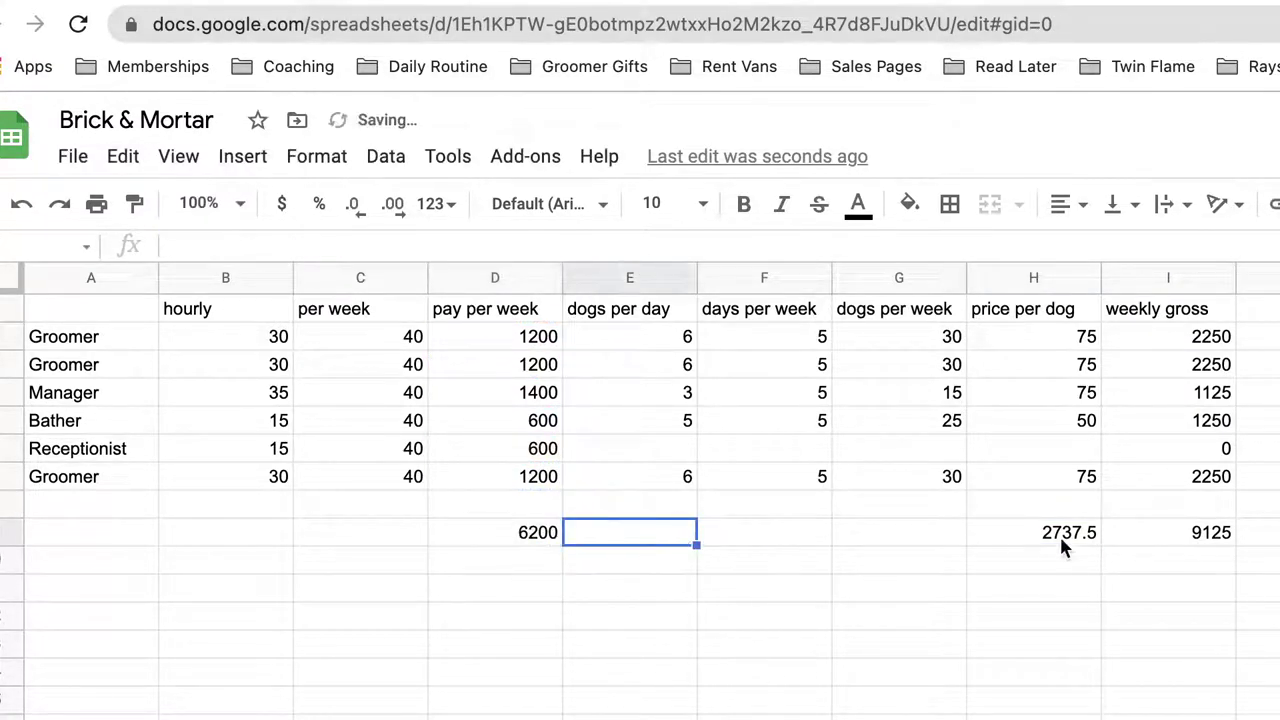
click(556, 535)
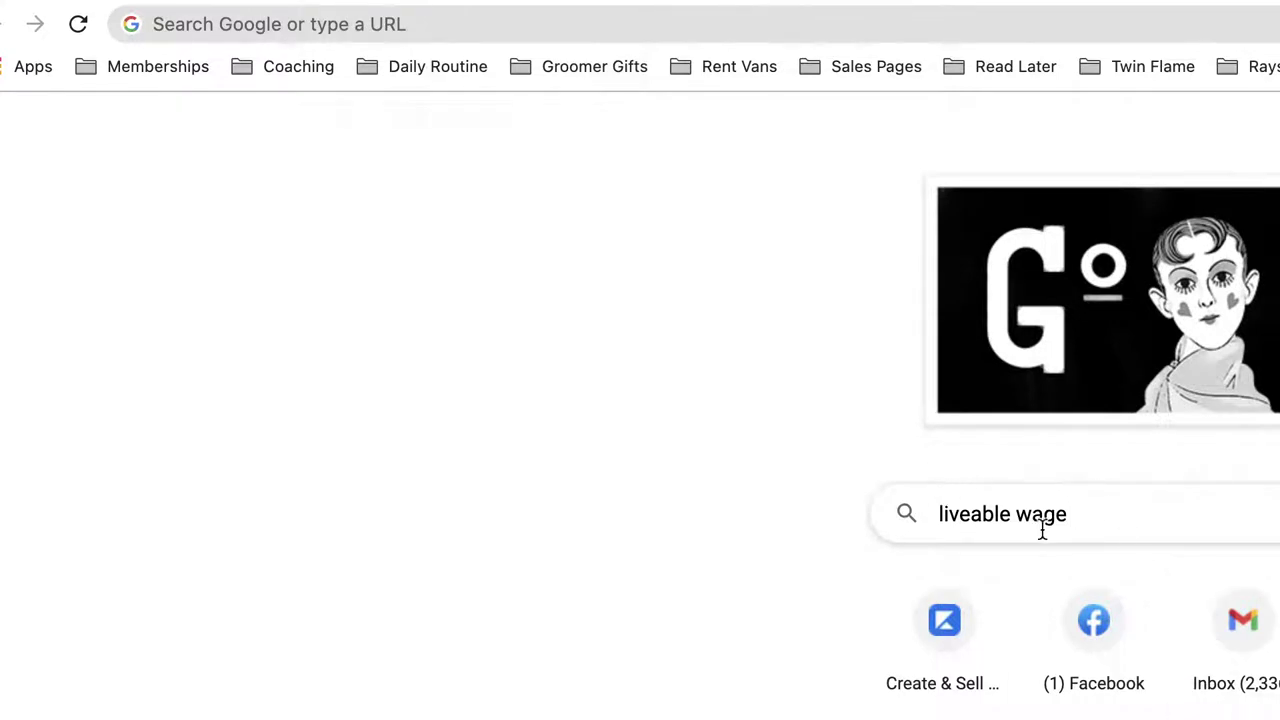
Step: Search Google for "liveable wage seattle", open the King County living wage calculation and read the wage for one adult without children
text(sea)
key(Return)
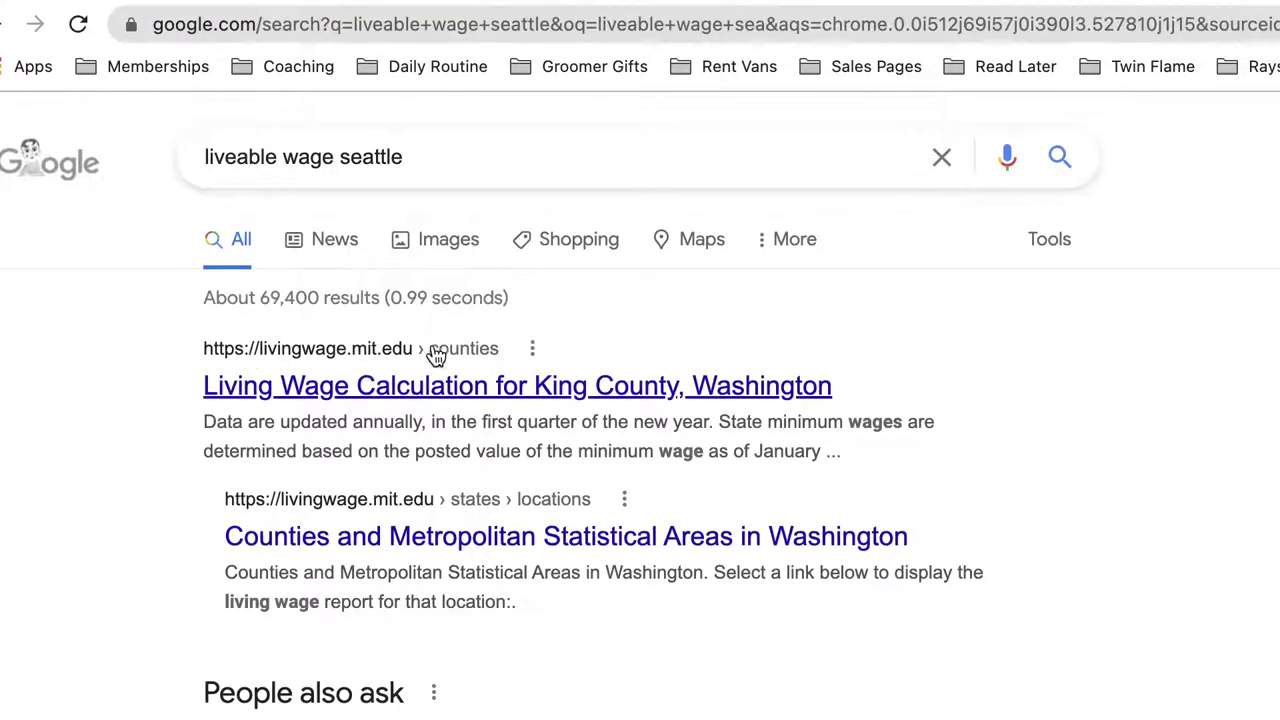
click(760, 398)
scroll(1077, 522, down, 3)
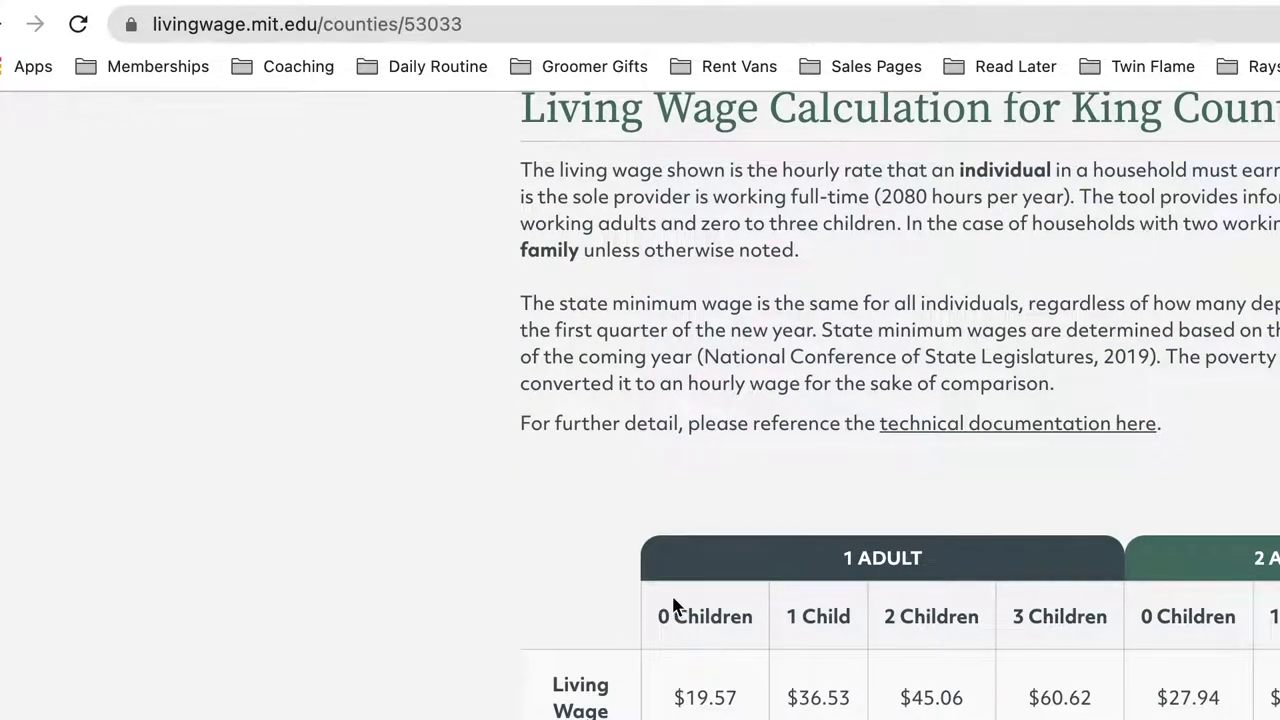
drag(671, 697, 745, 706)
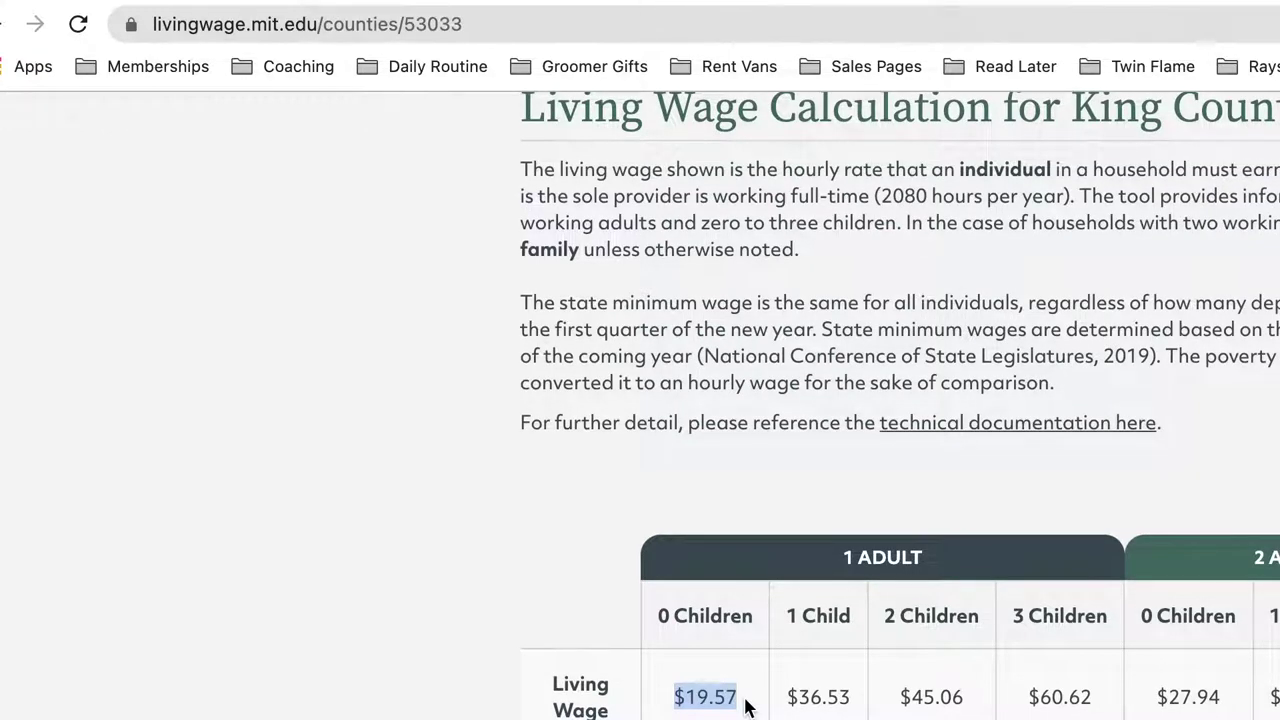
Step: Return to the Brick & Mortar sheet and examine the hourly rates of the bather, receptionist and first groomer
click(650, 2)
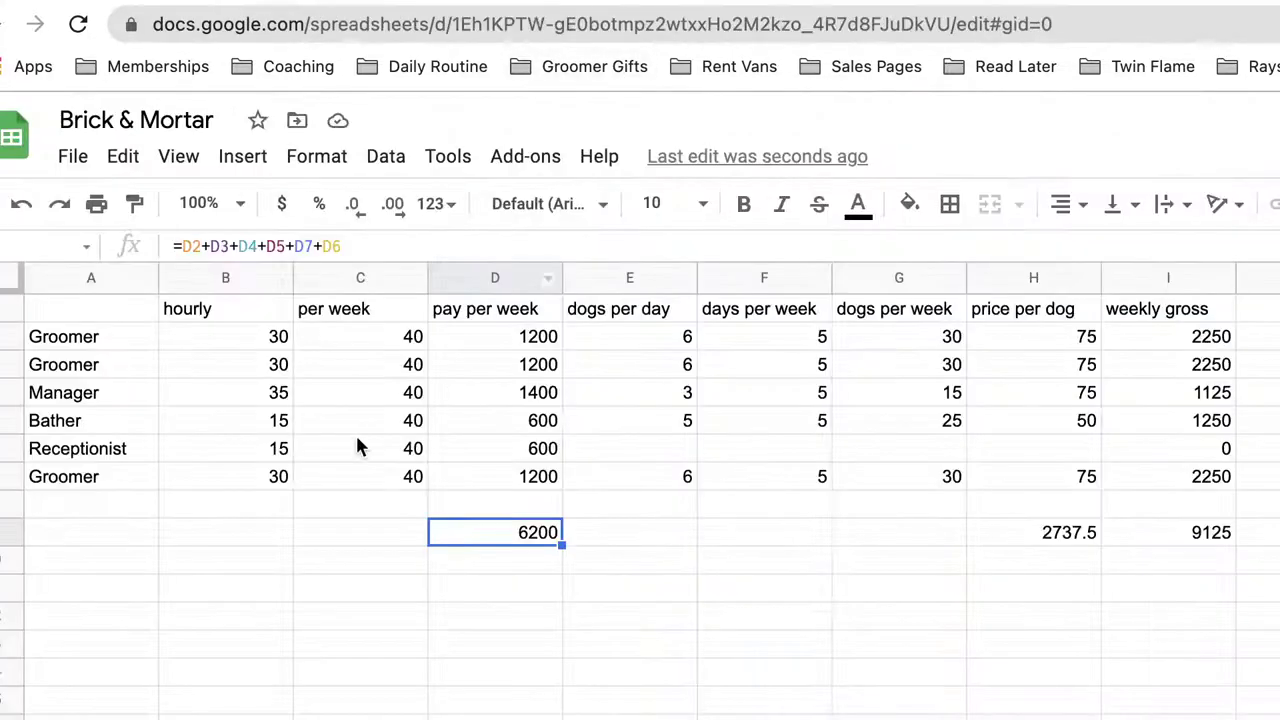
click(248, 428)
drag(231, 426, 235, 443)
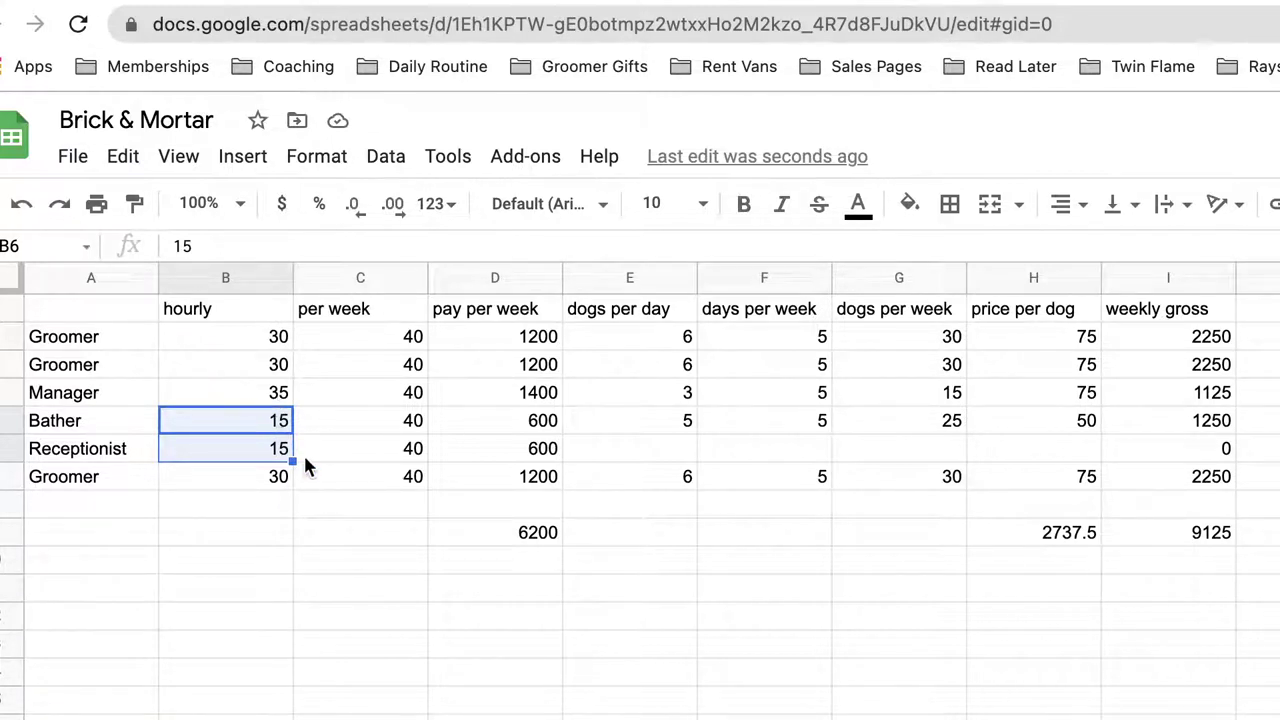
click(310, 430)
click(218, 430)
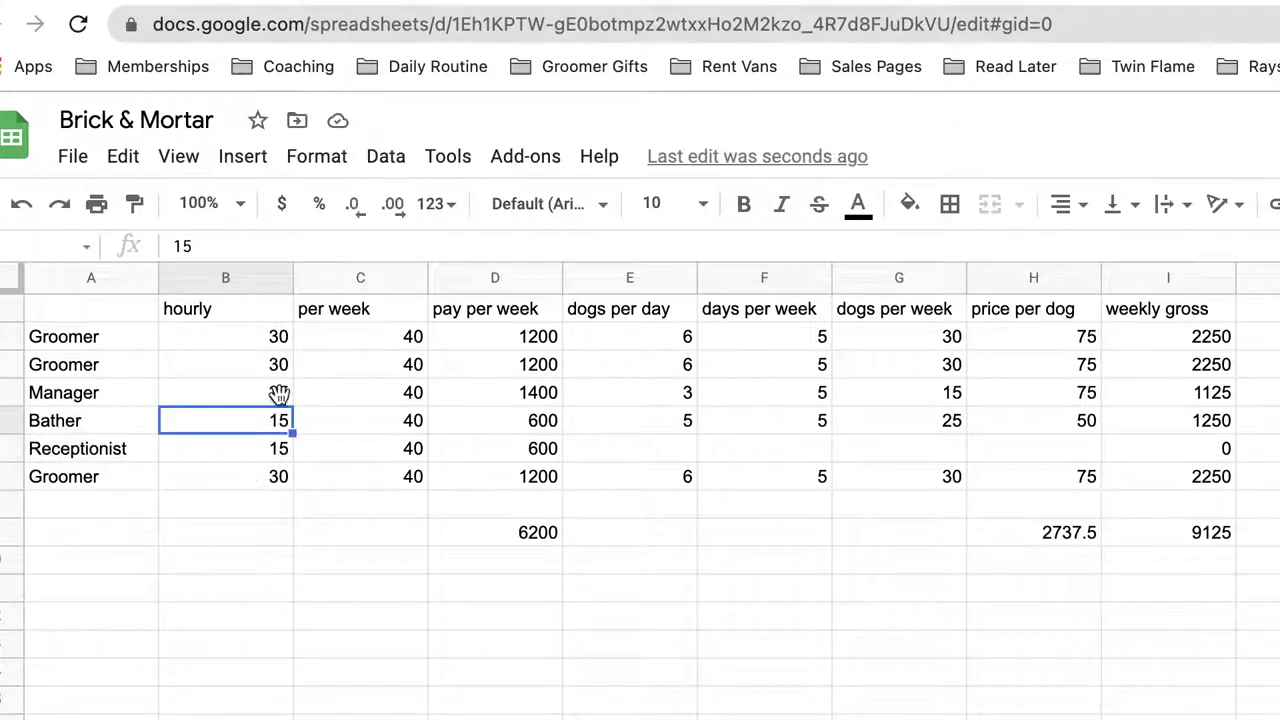
click(97, 452)
shift+click(391, 449)
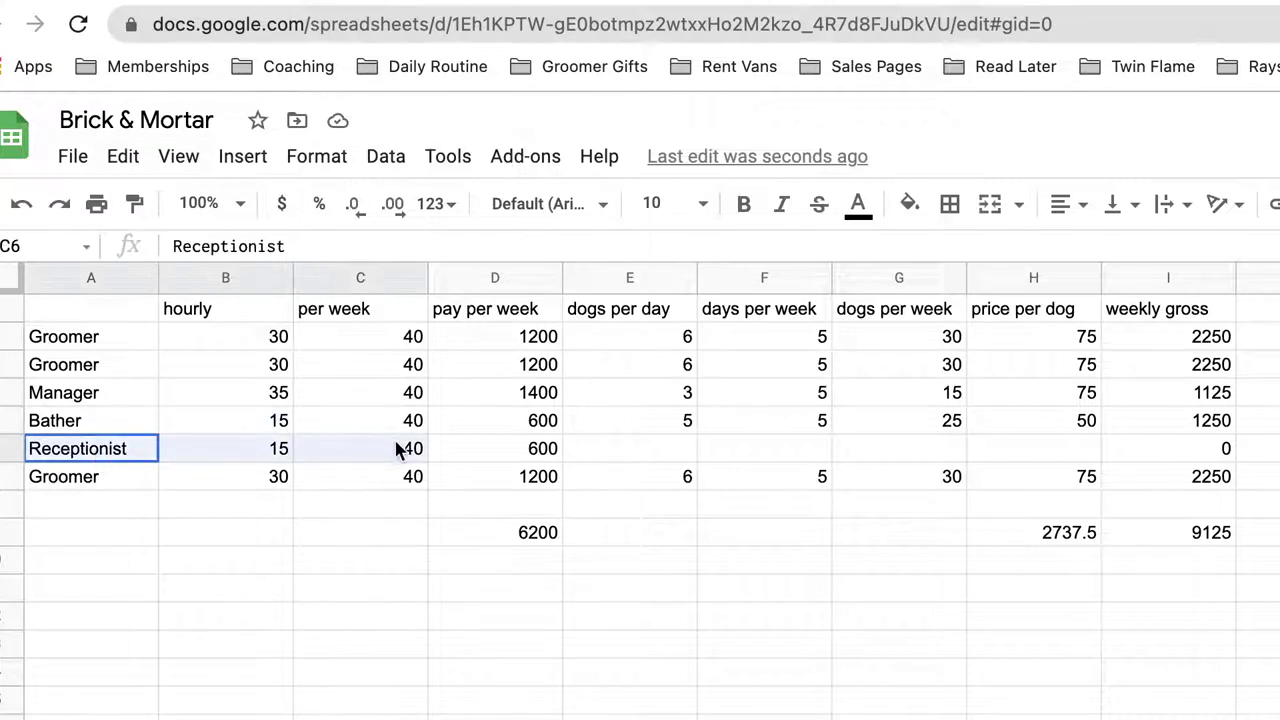
click(240, 453)
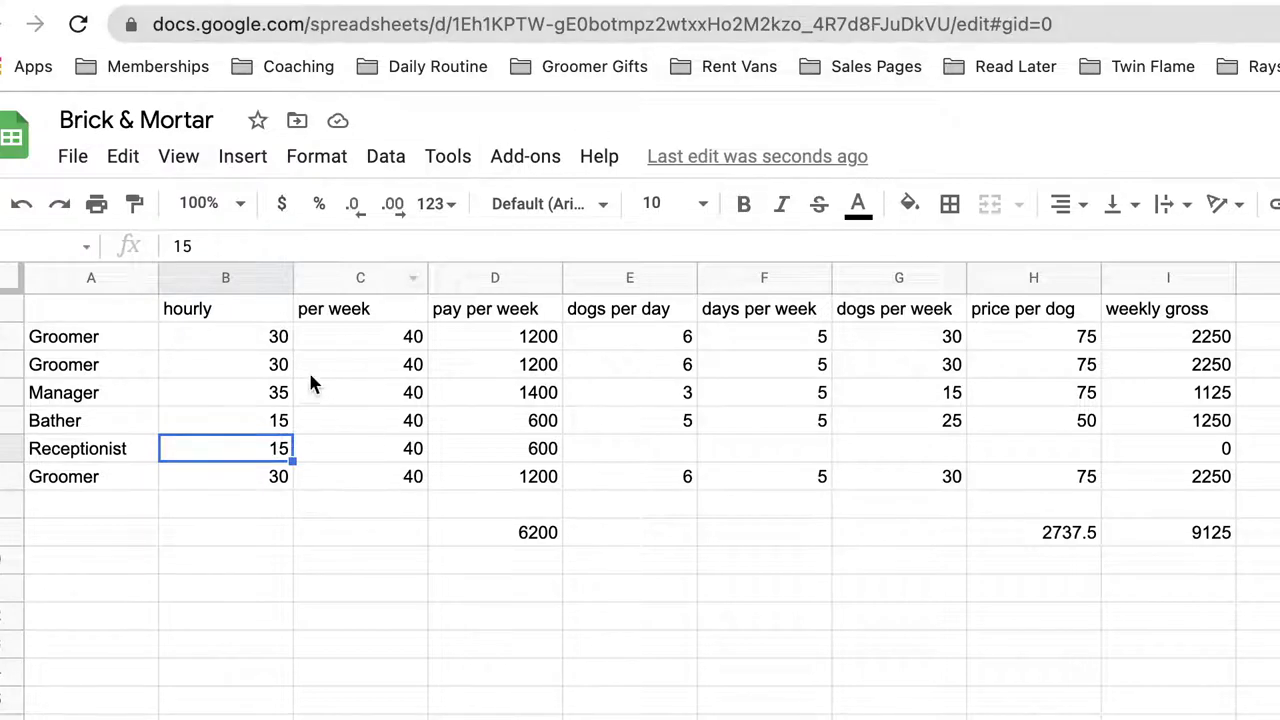
click(272, 342)
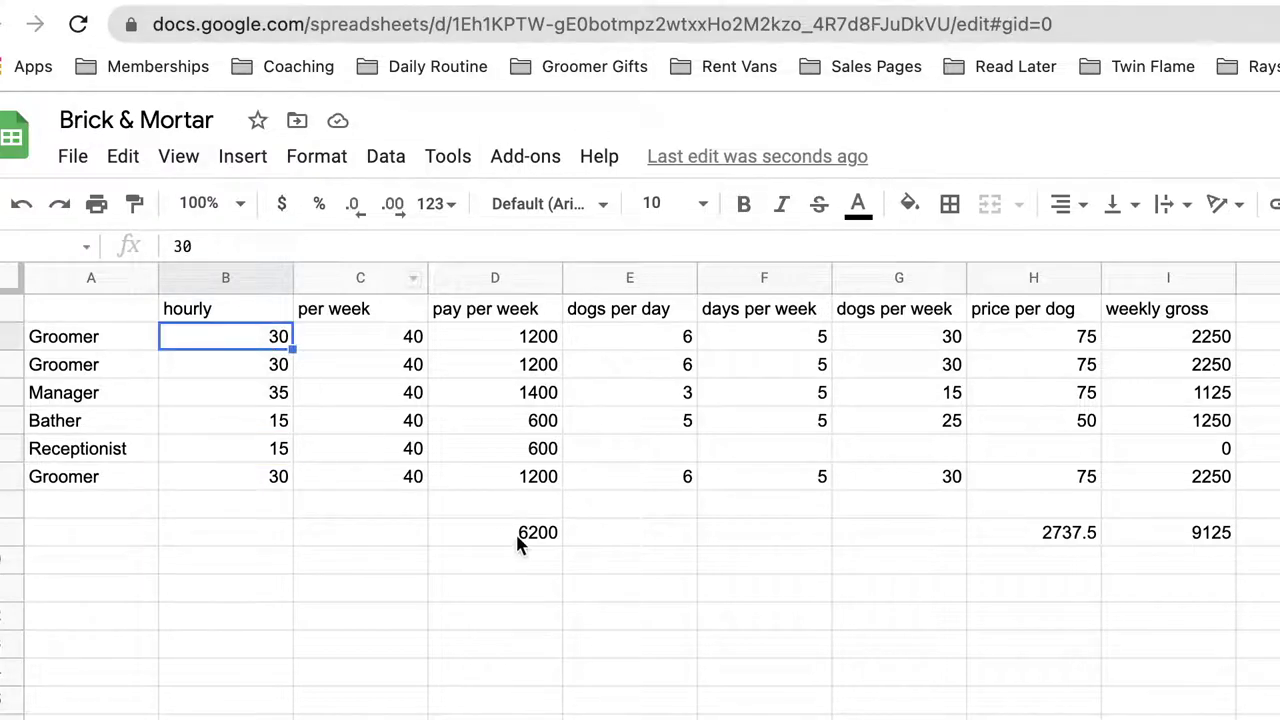
Step: On the King County living wage page, examine wages for one adult with one or two children and two working adults with one child
click(930, 3)
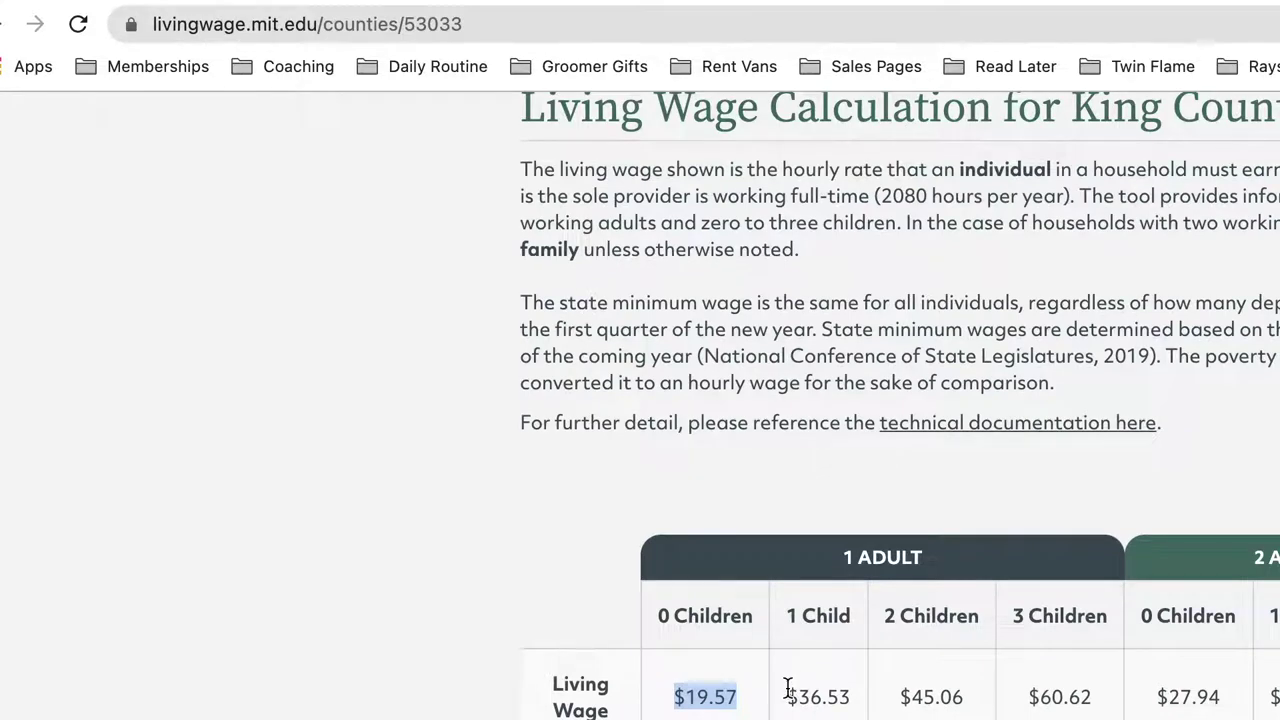
drag(786, 690, 848, 690)
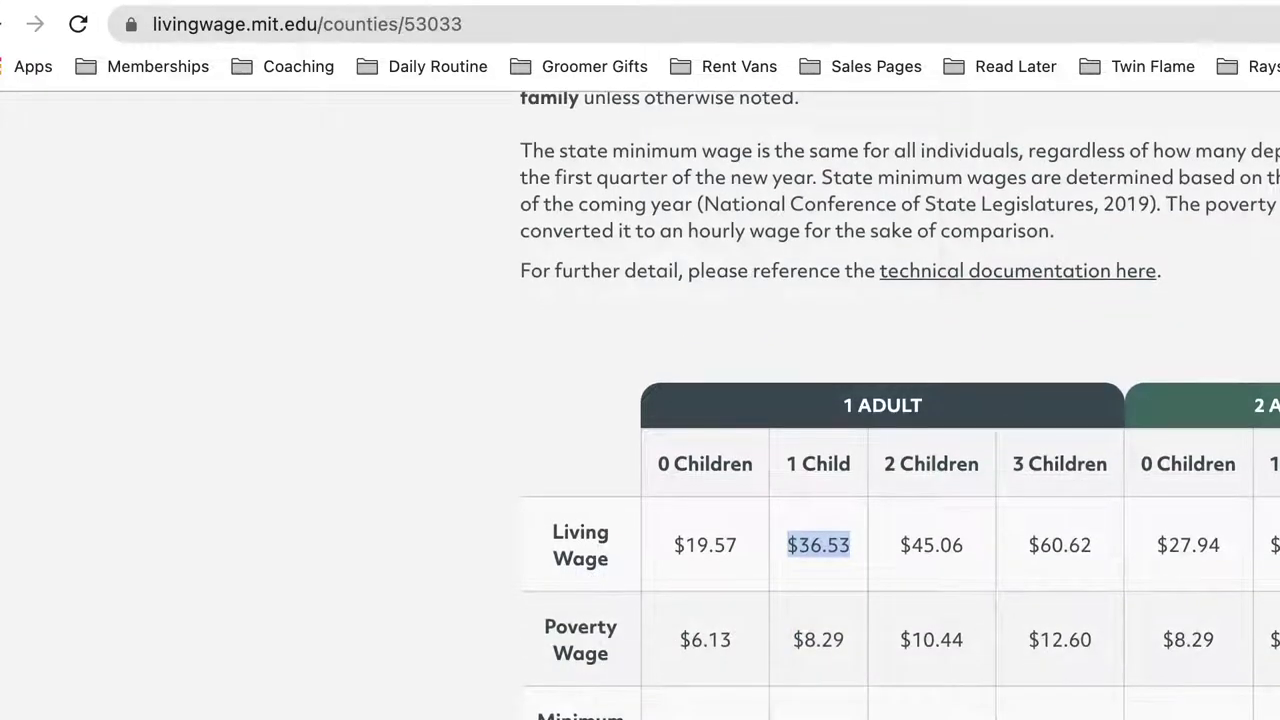
key(Escape)
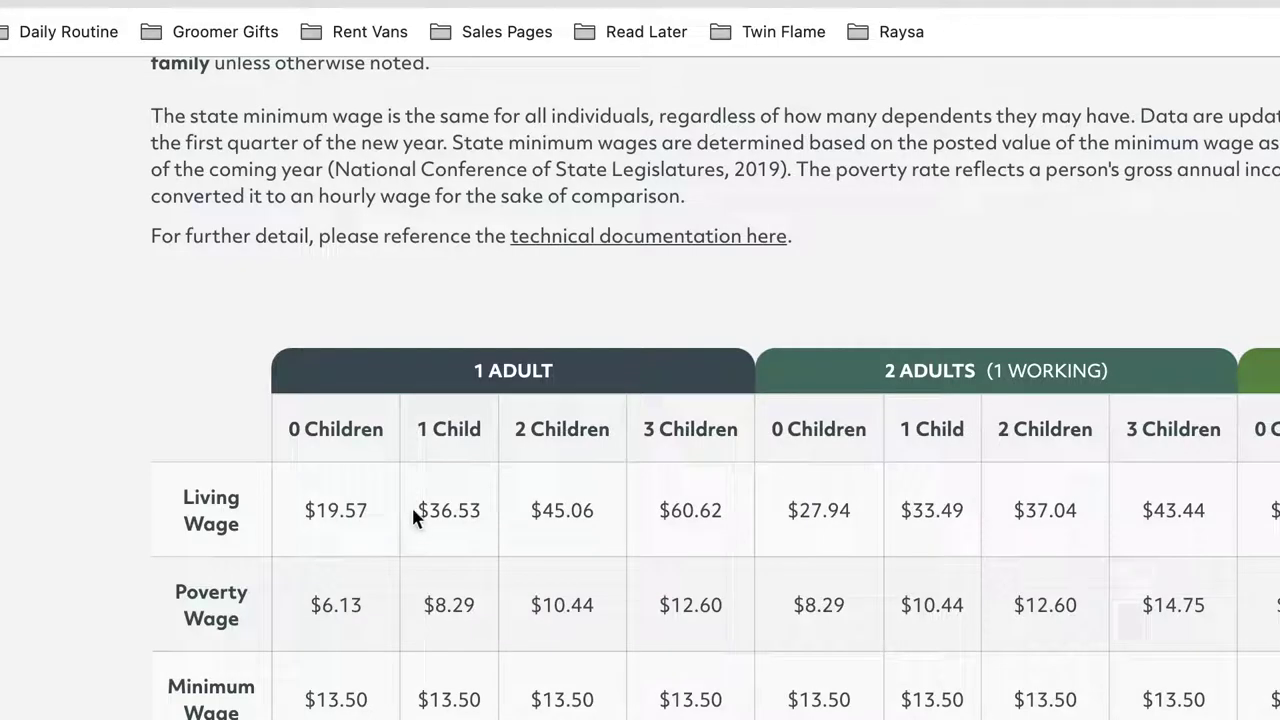
drag(413, 508, 493, 519)
click(495, 517)
drag(412, 508, 478, 510)
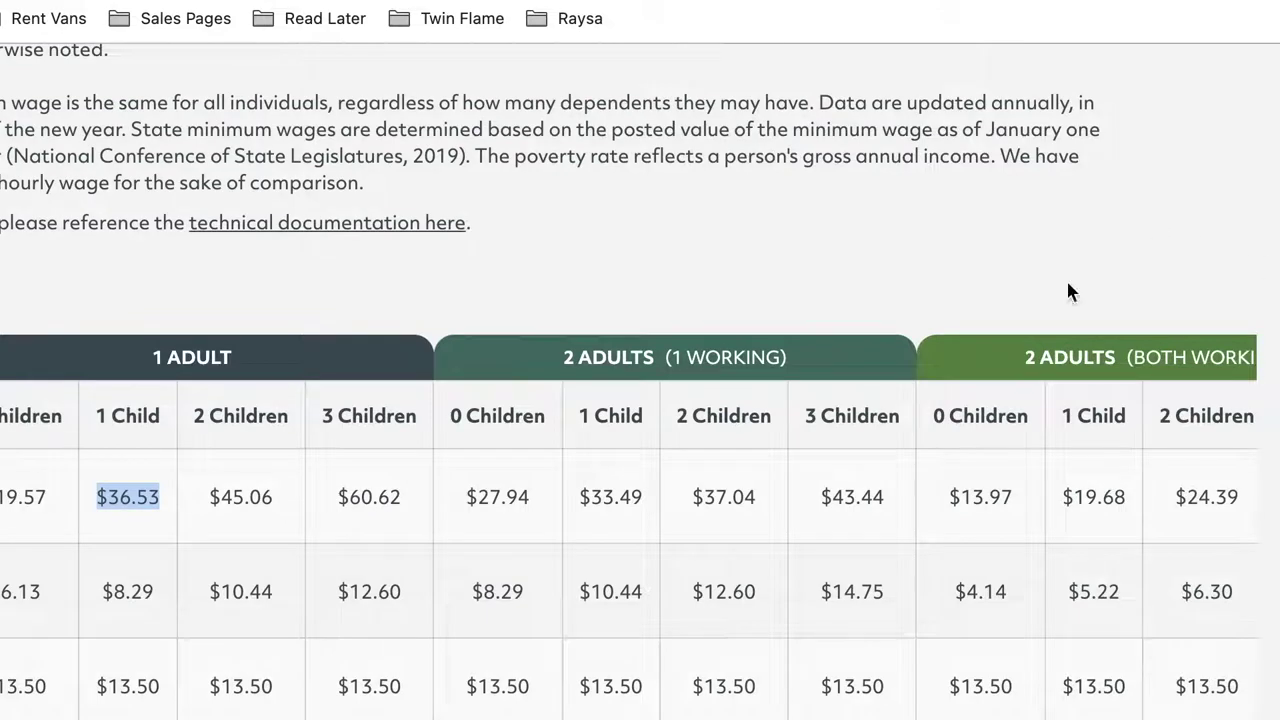
drag(1064, 497, 1130, 510)
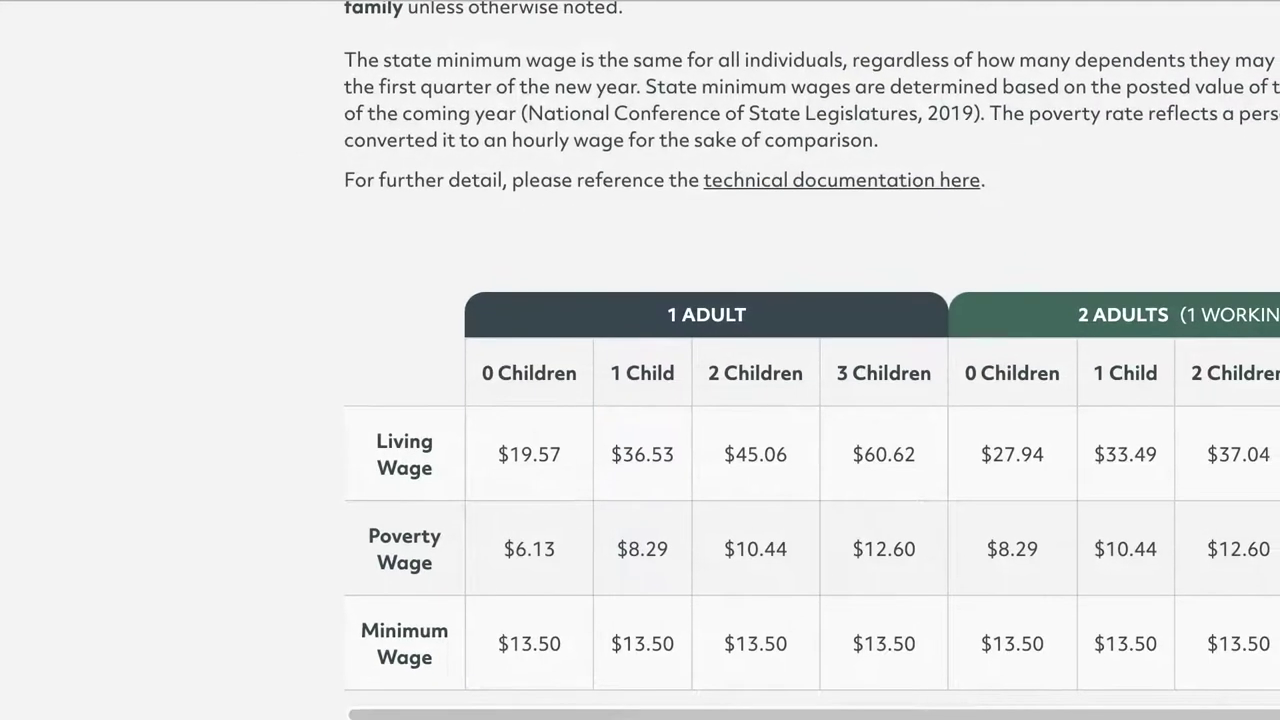
drag(603, 456, 676, 456)
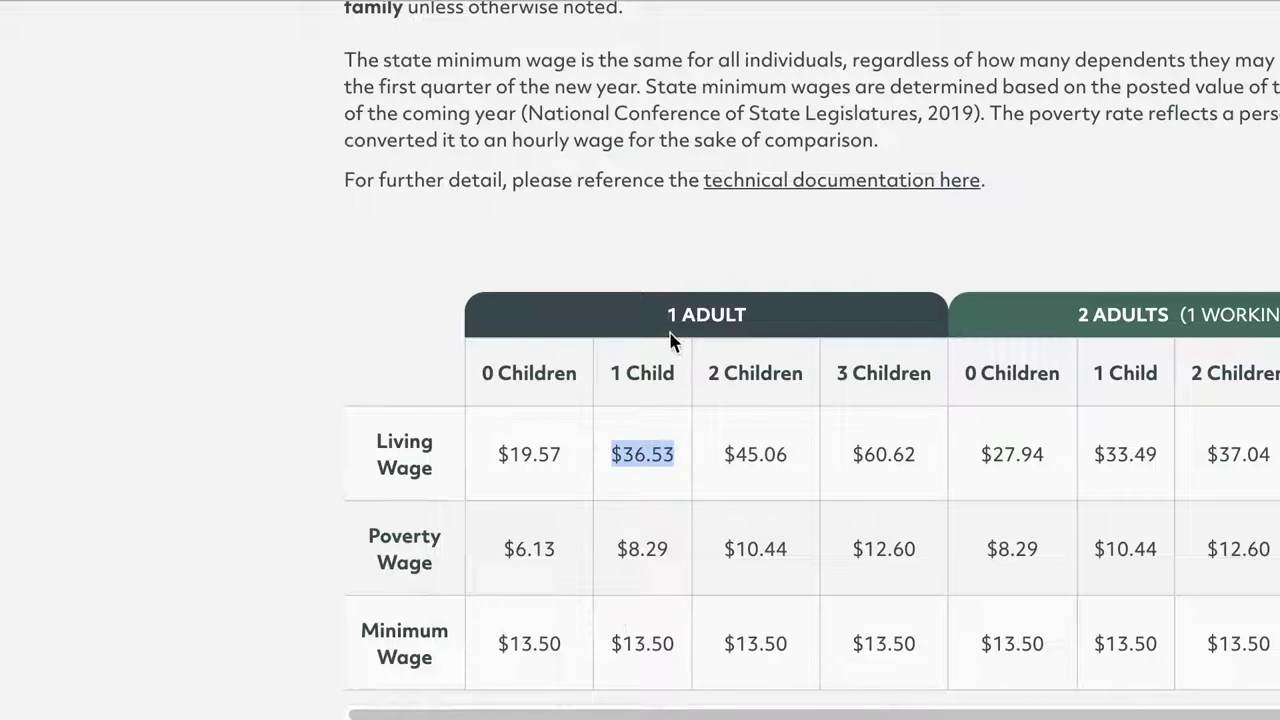
drag(790, 455, 720, 454)
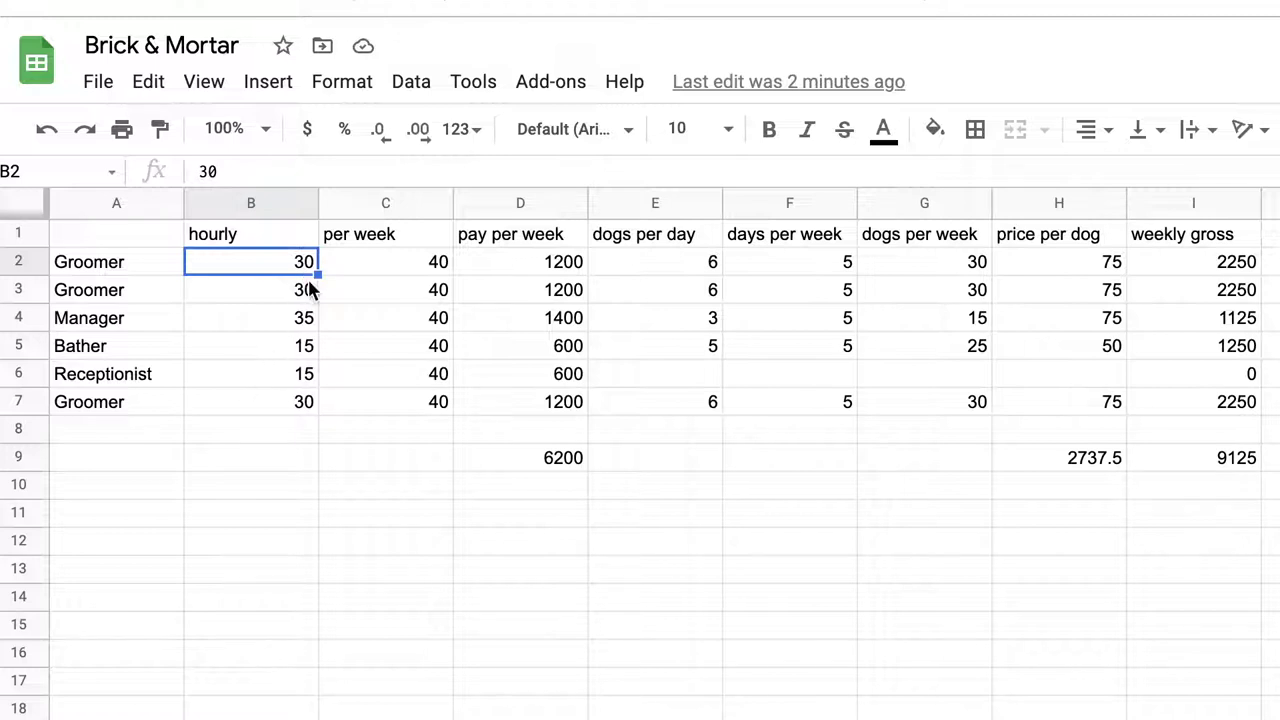
Step: Compare the manager's hourly rate in the sheet with the living wages for one adult with one and two children
click(266, 328)
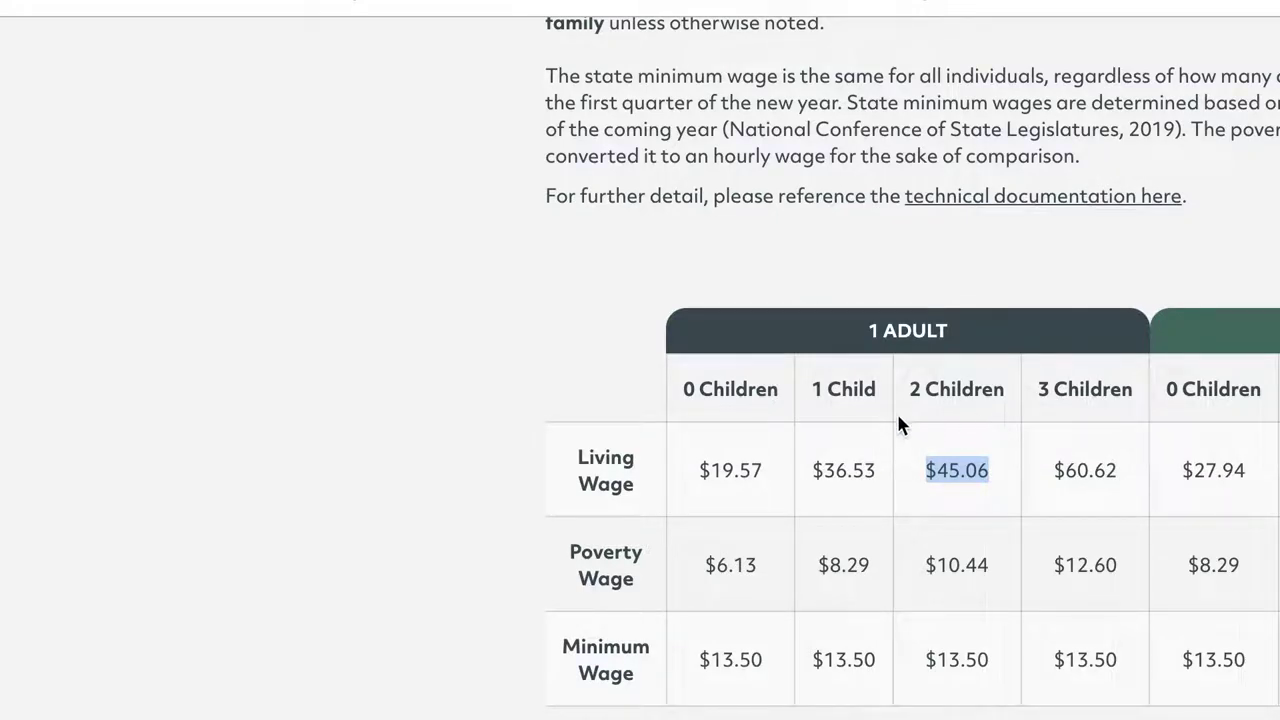
drag(800, 472, 996, 477)
key(ctrl+Tab)
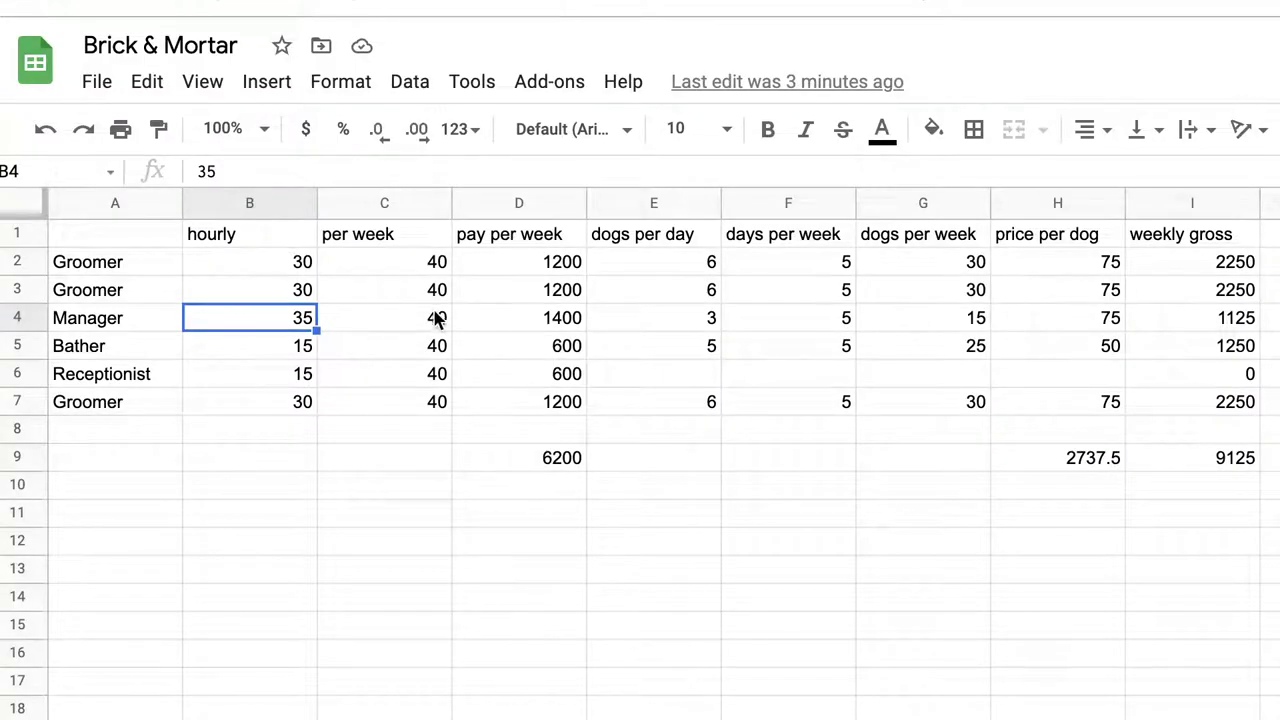
Step: Set the manager's hourly pay in B4 to 46 and check the total weekly pay and gross
click(311, 374)
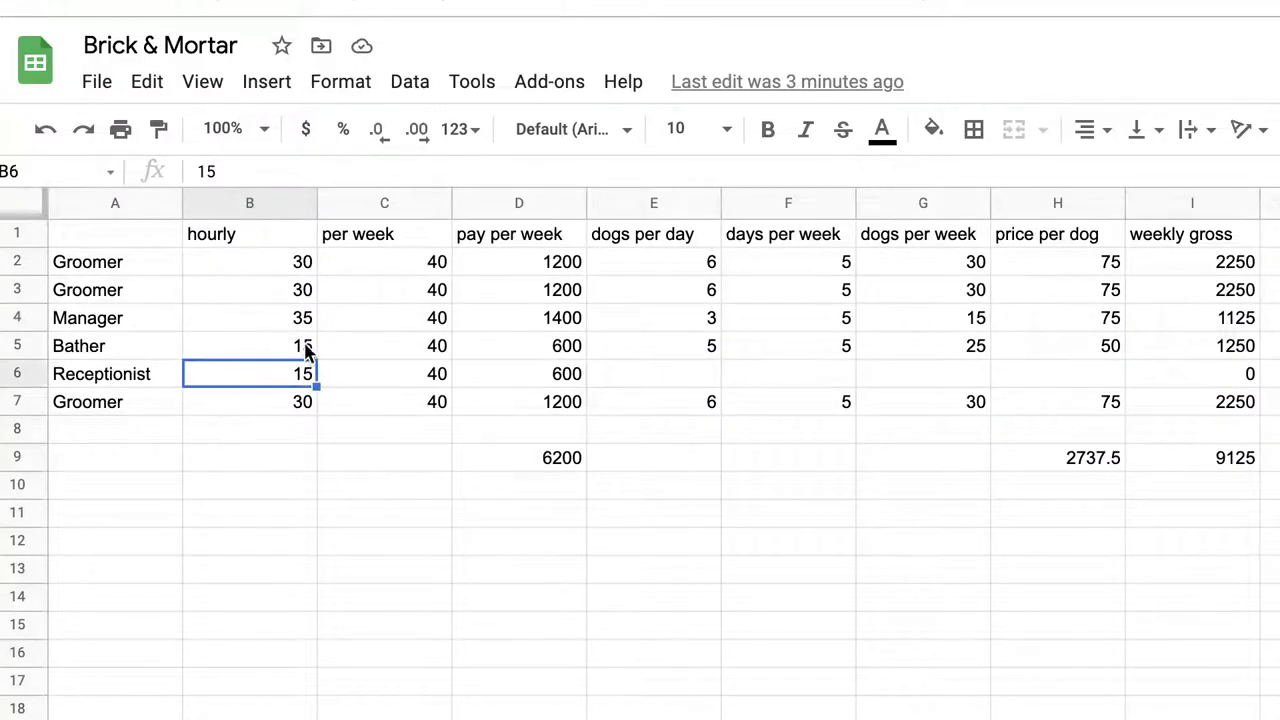
click(306, 325)
text(46)
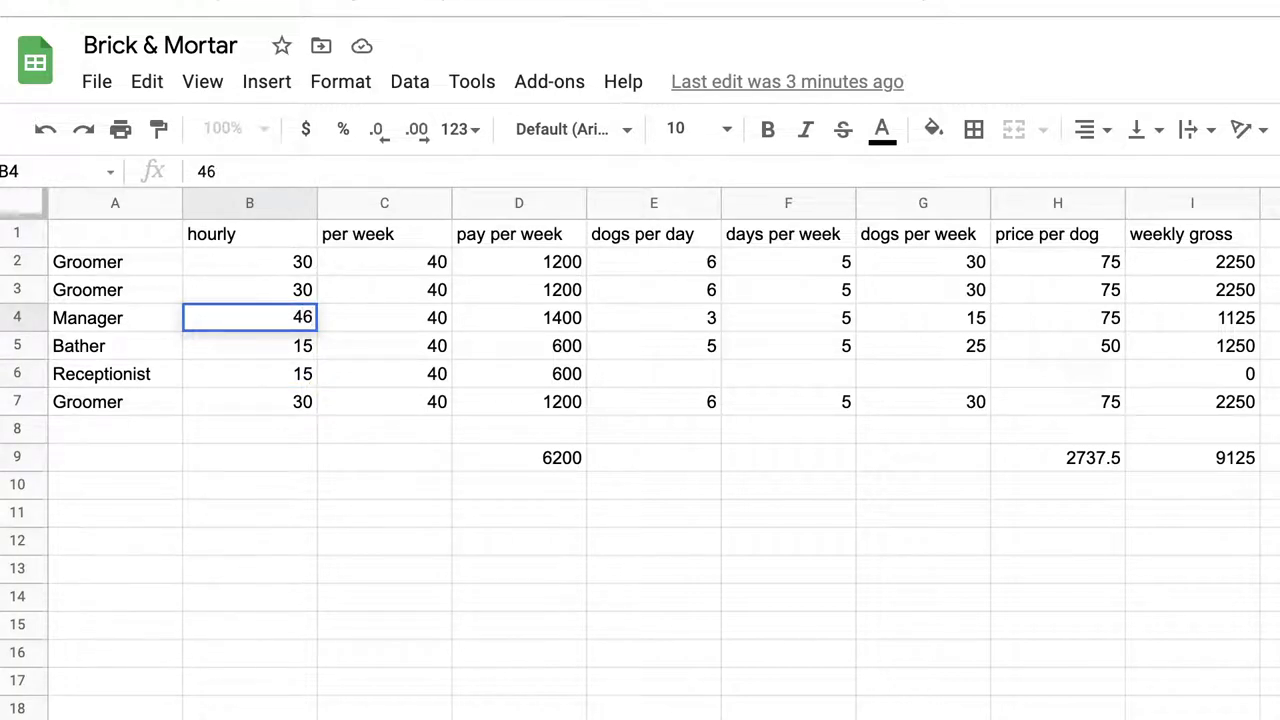
click(337, 514)
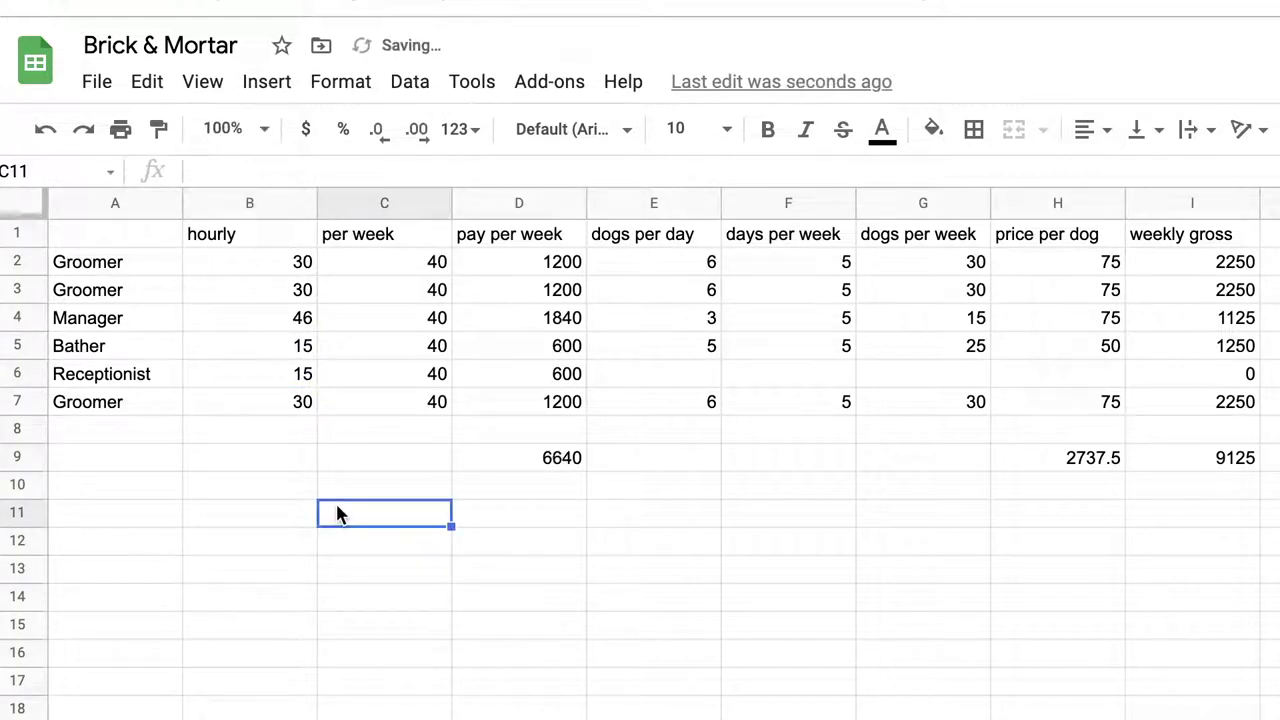
click(548, 462)
click(1256, 463)
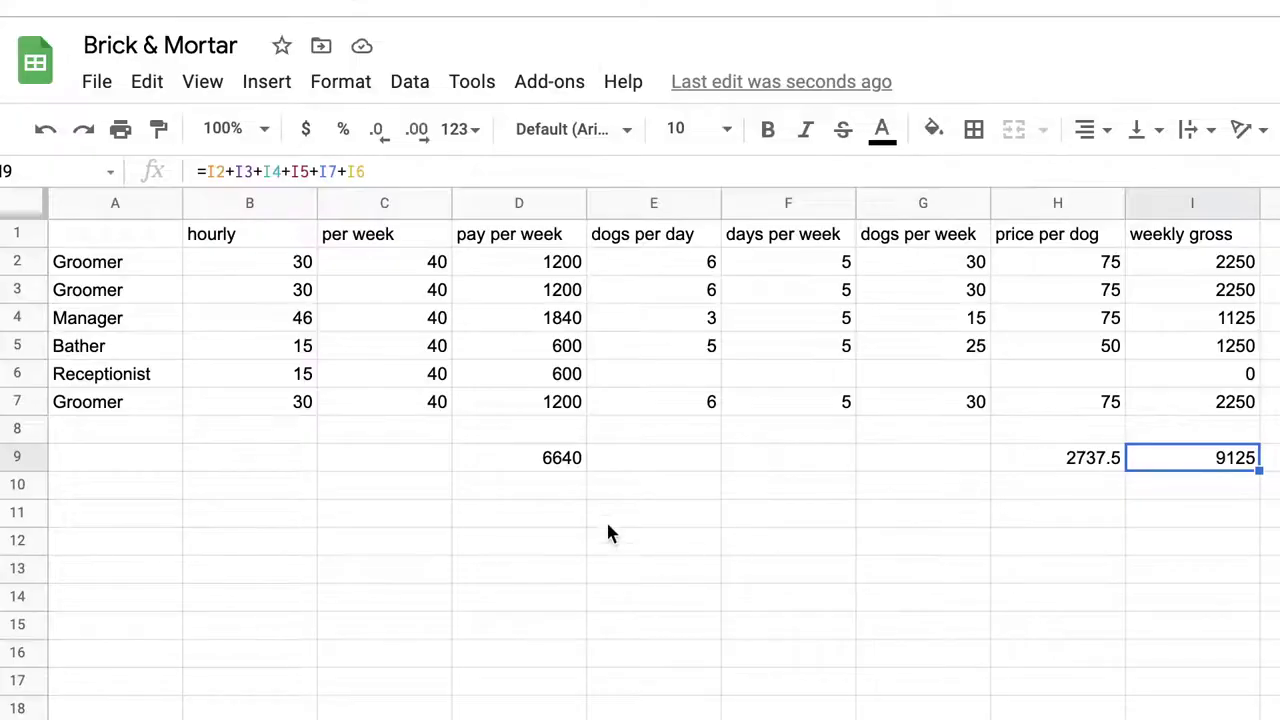
Step: Move the totals in D9:I9 down to row 16 to free rows for more staff
click(128, 430)
drag(575, 458, 1180, 470)
key(ctrl+c)
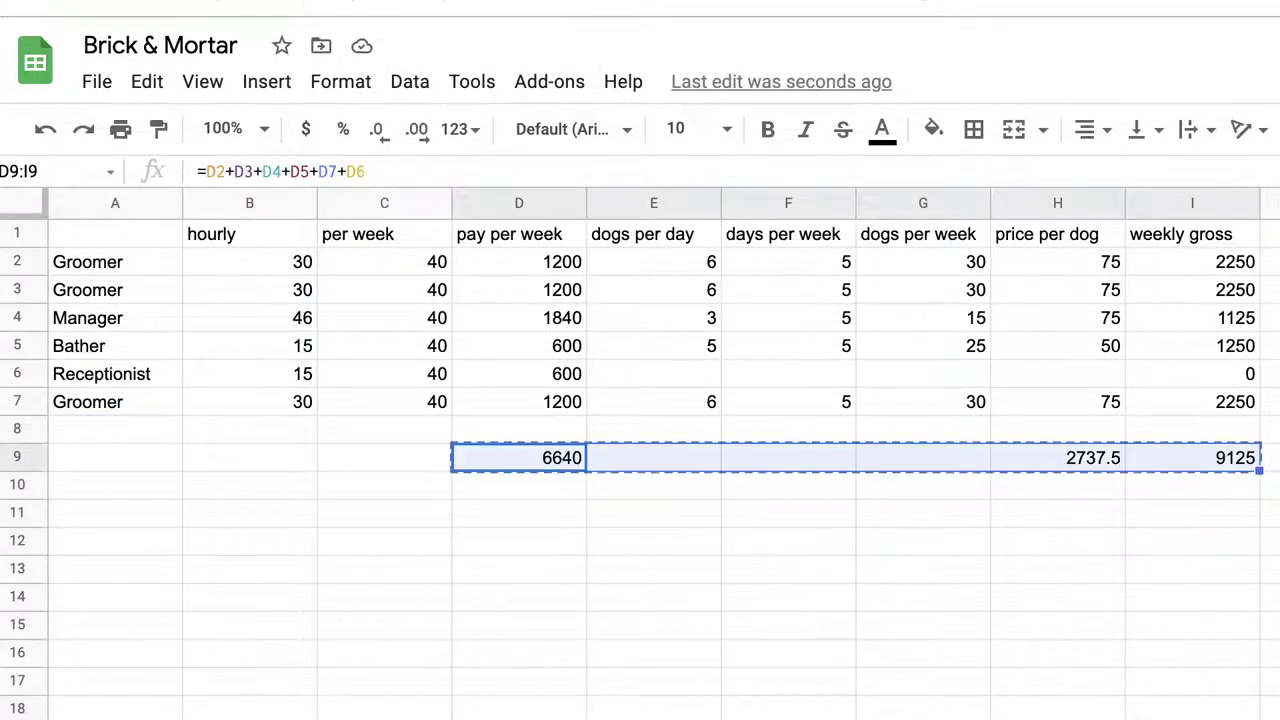
click(556, 660)
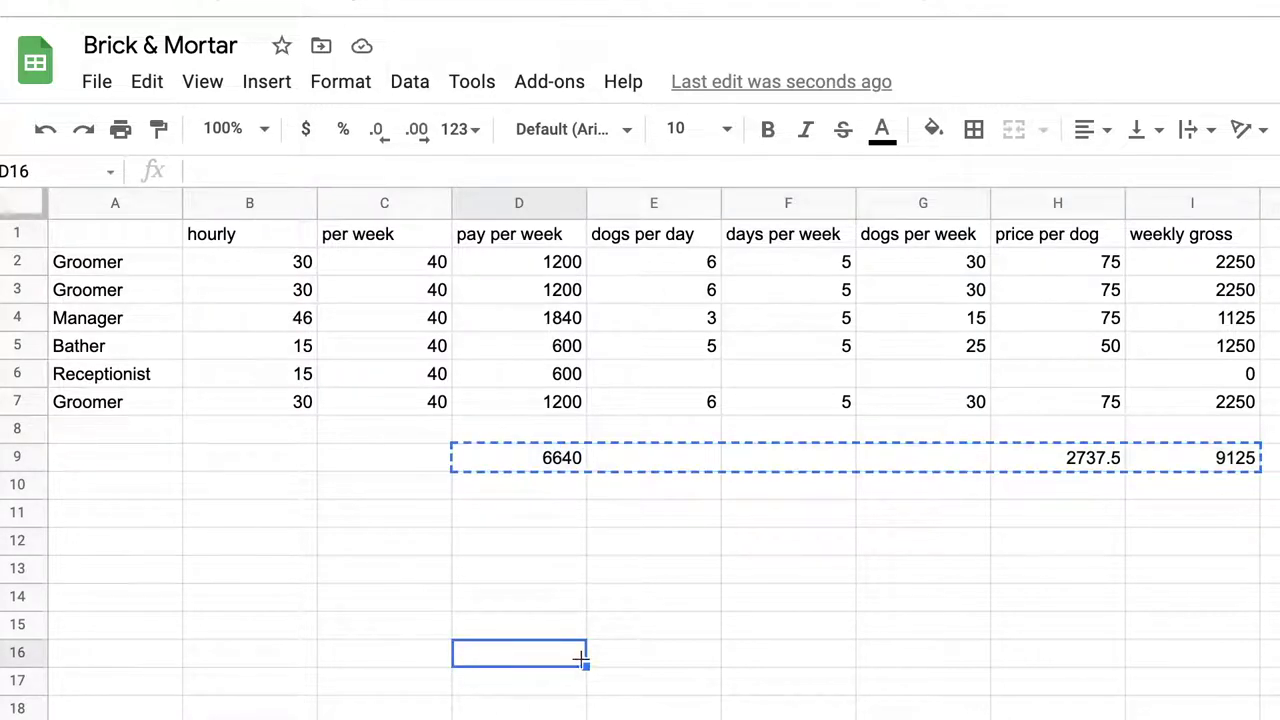
key(ctrl+v)
Step: Add two staff rows labelled "daycare" in A8 and A9
click(121, 436)
text(da)
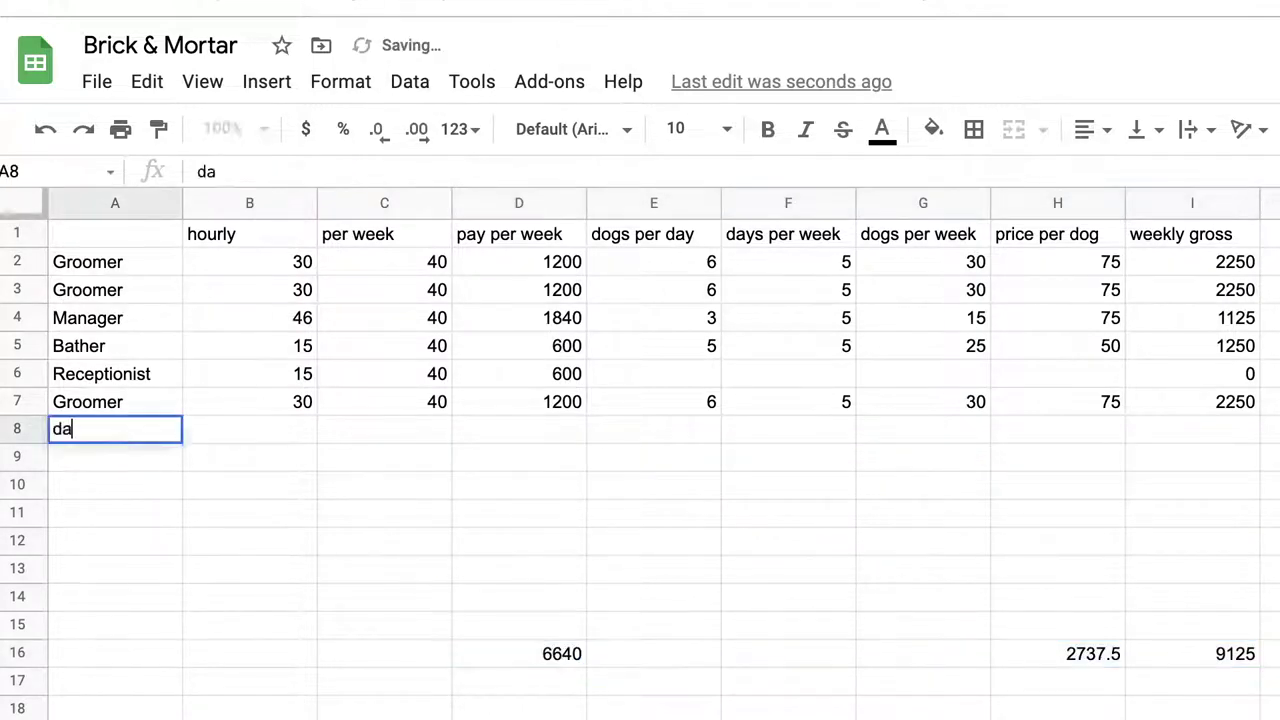
text(ycare)
key(Return)
text(d)
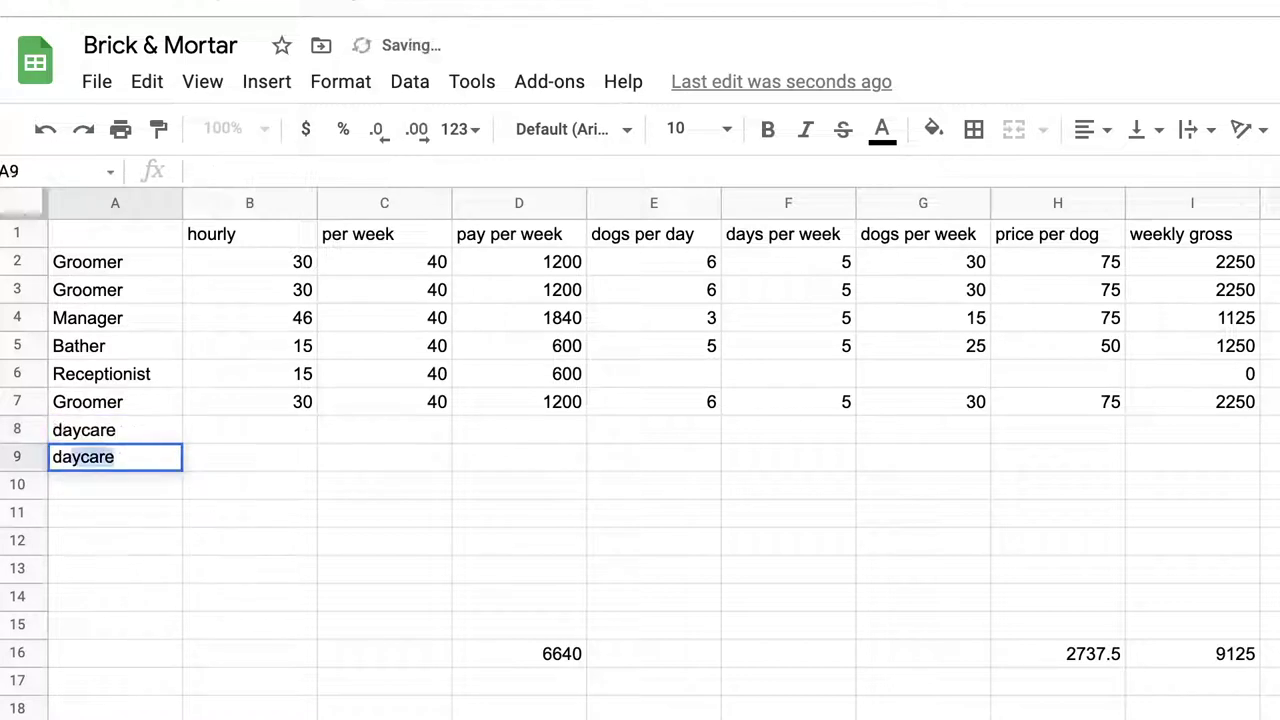
Step: Set the hourly pay of both daycare rows, B8 and B9, to 25
click(249, 429)
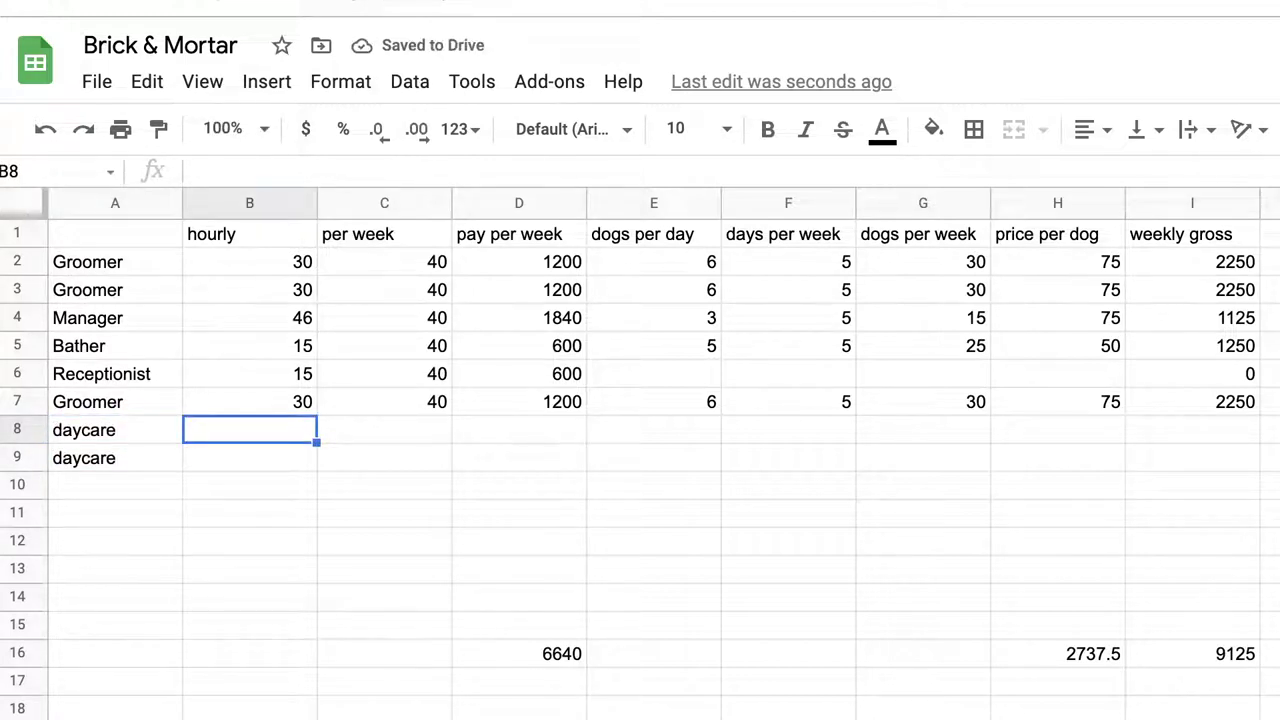
text(25)
key(Return)
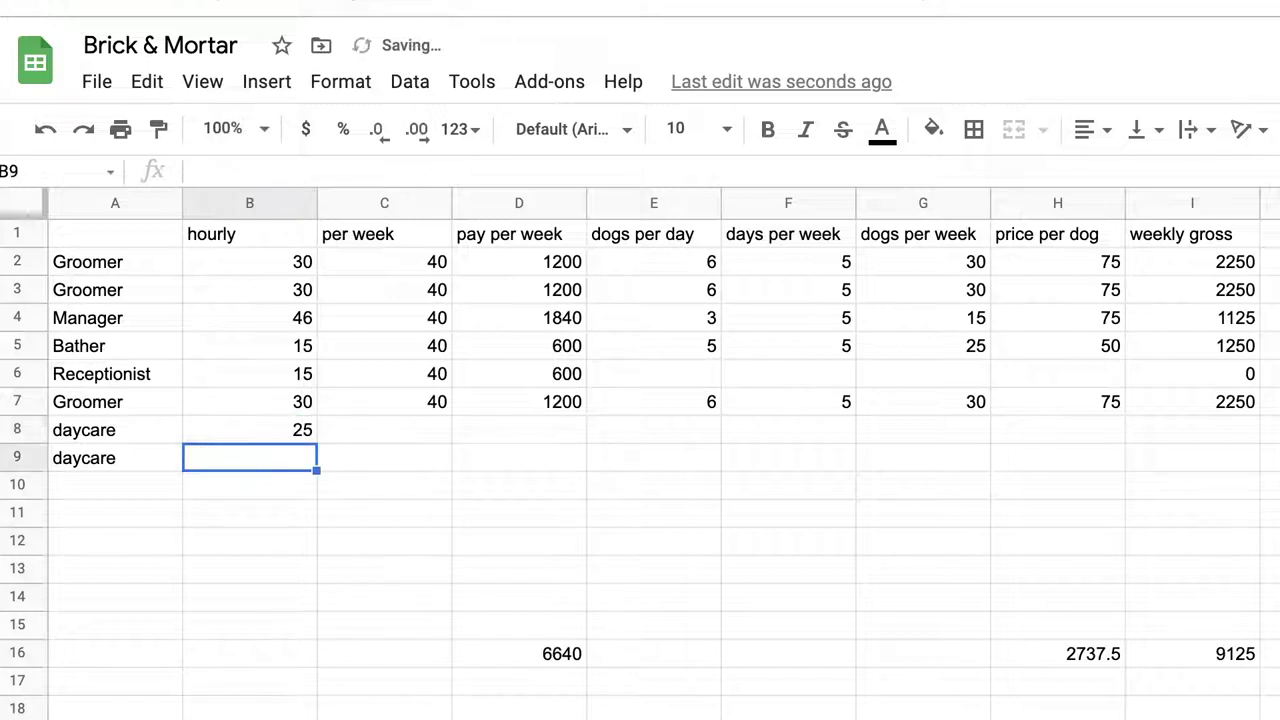
text(25)
click(471, 437)
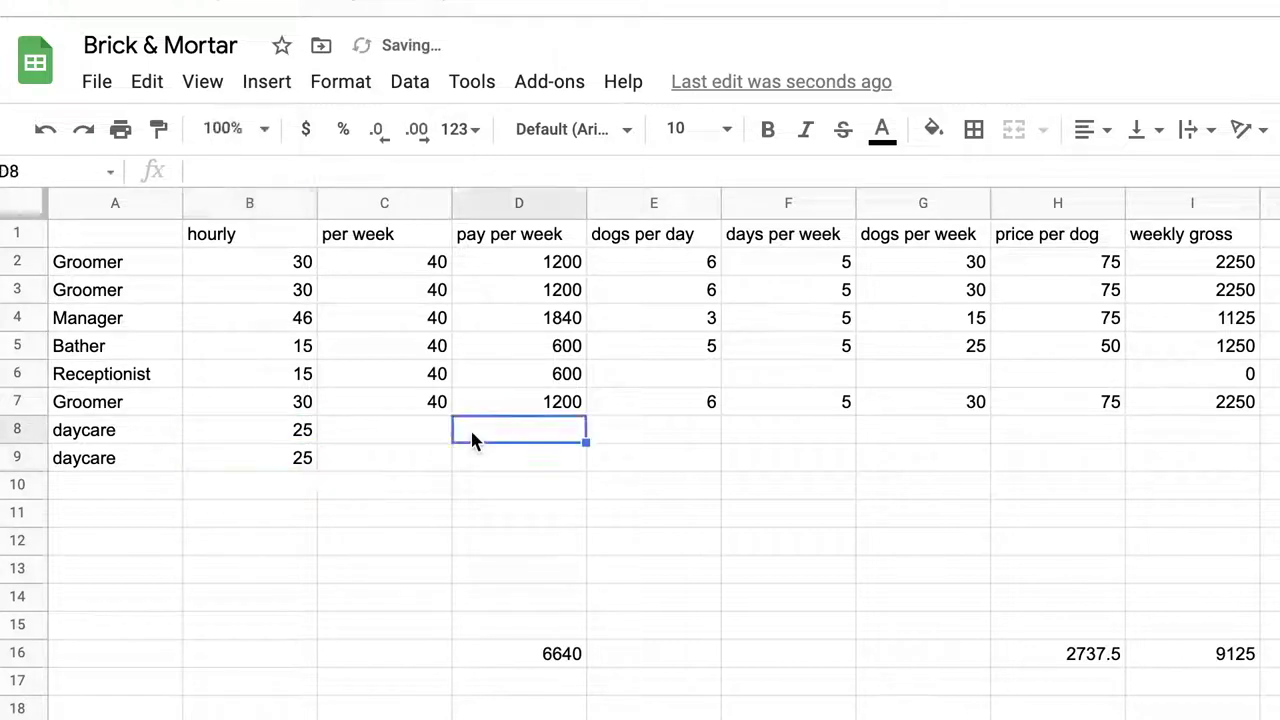
Step: Copy the weekly hours and pay formulas from C4:D5 into the daycare rows at C8:D9
drag(429, 329, 570, 352)
key(ctrl+c)
click(405, 436)
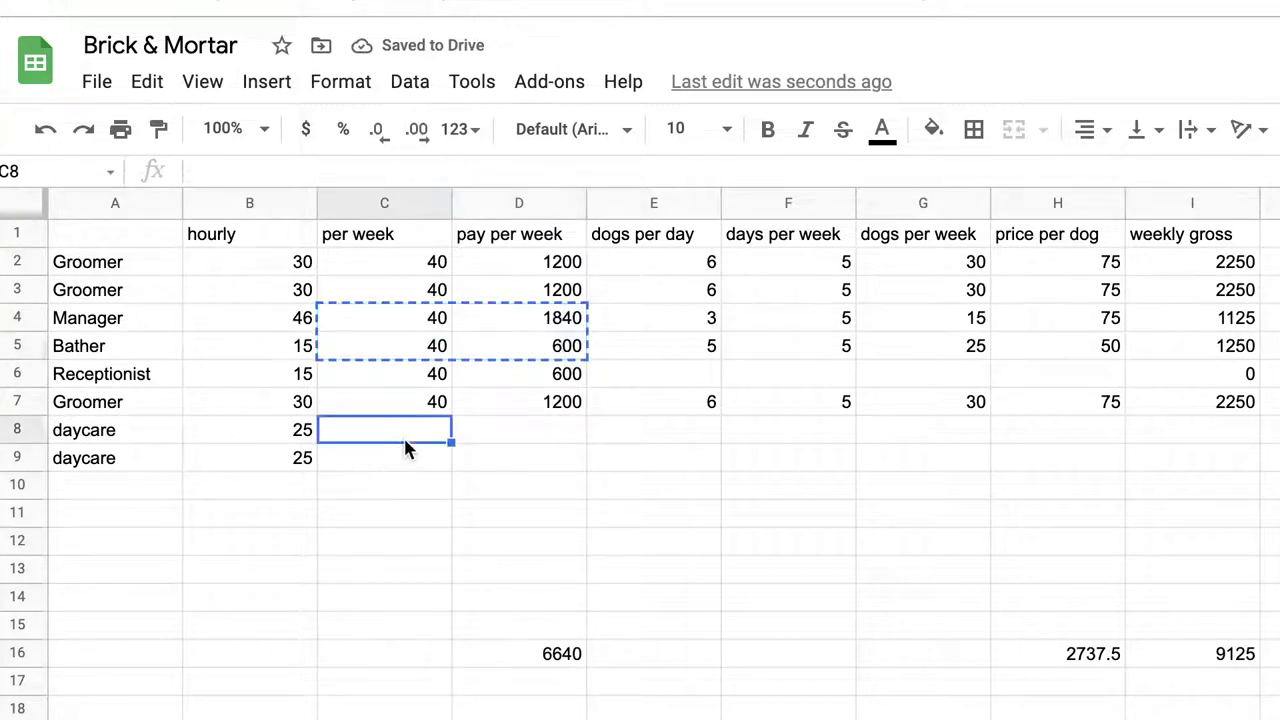
key(ctrl+v)
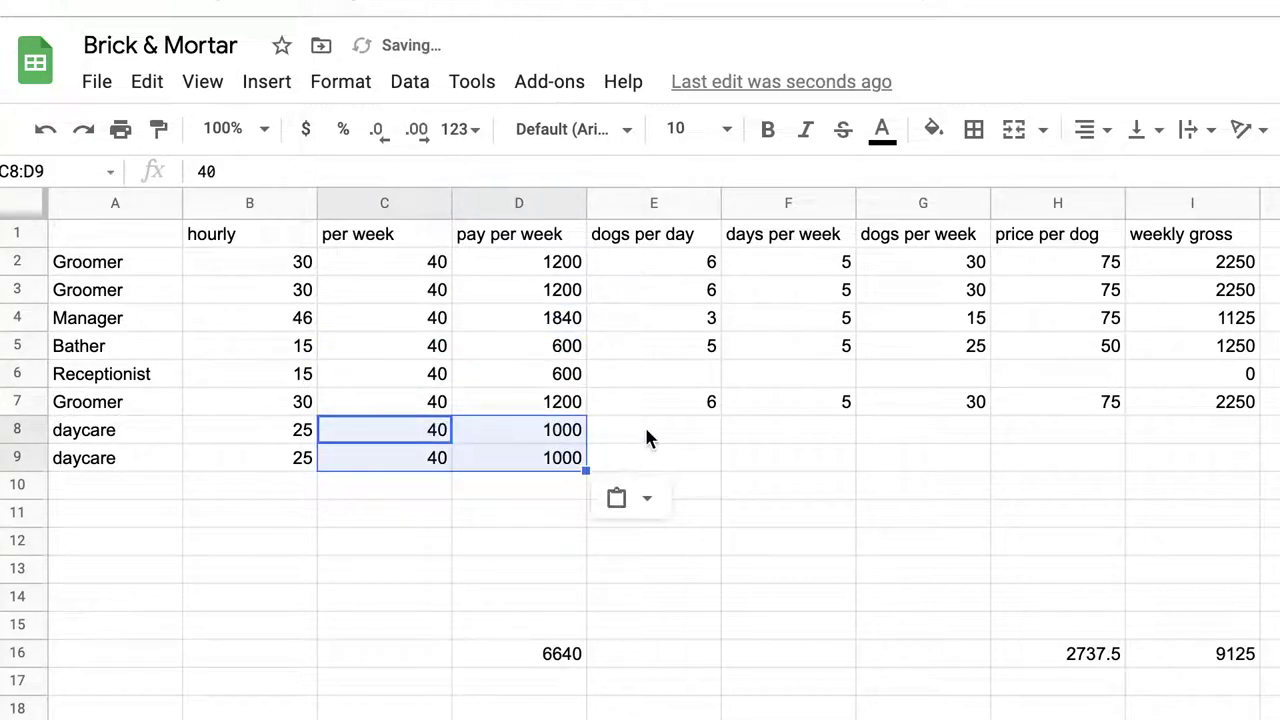
click(592, 436)
key(Left)
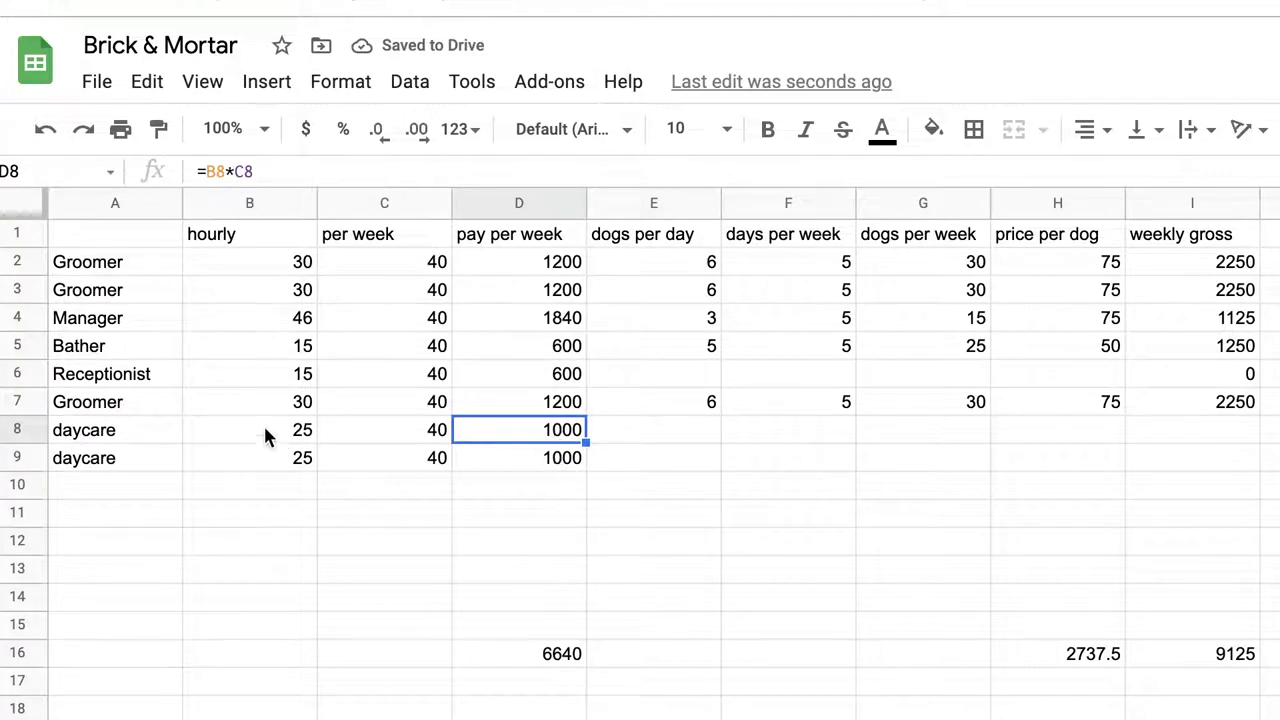
Step: On the living wage page, examine the typical expenses for one adult, especially housing with one child, and return to the Brick & Mortar sheet
click(913, 10)
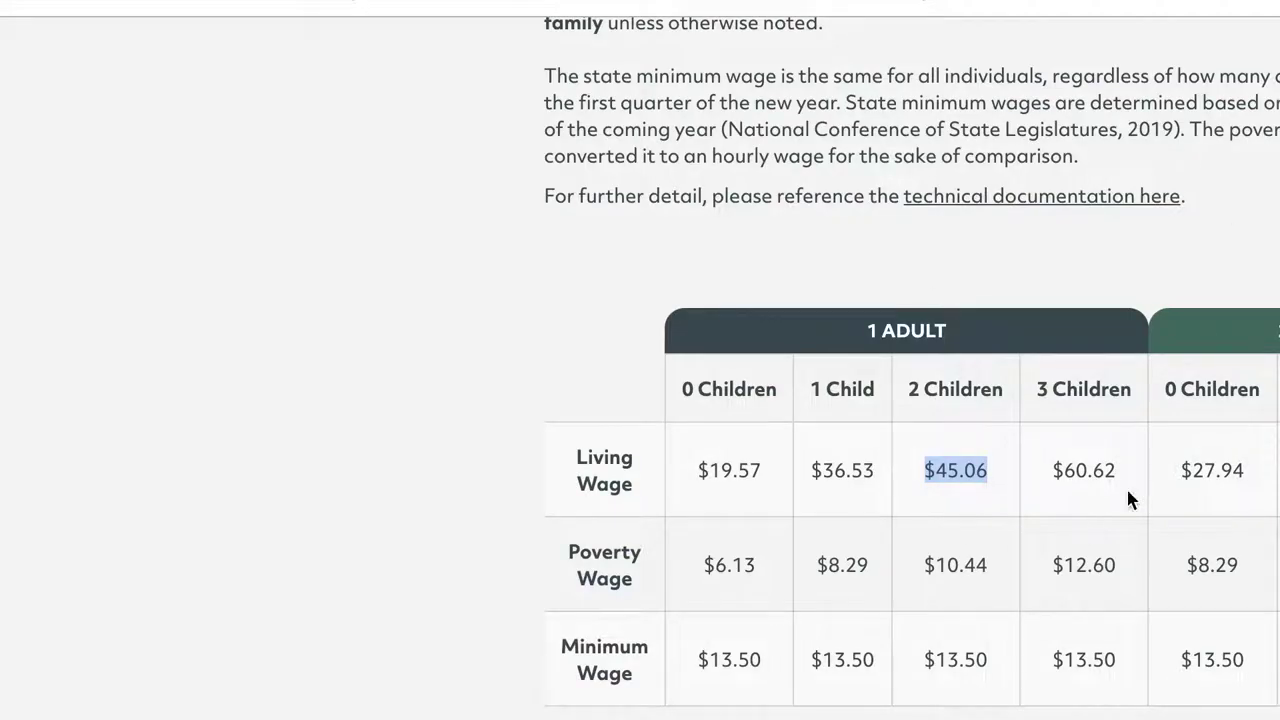
scroll(1128, 498, down, 6)
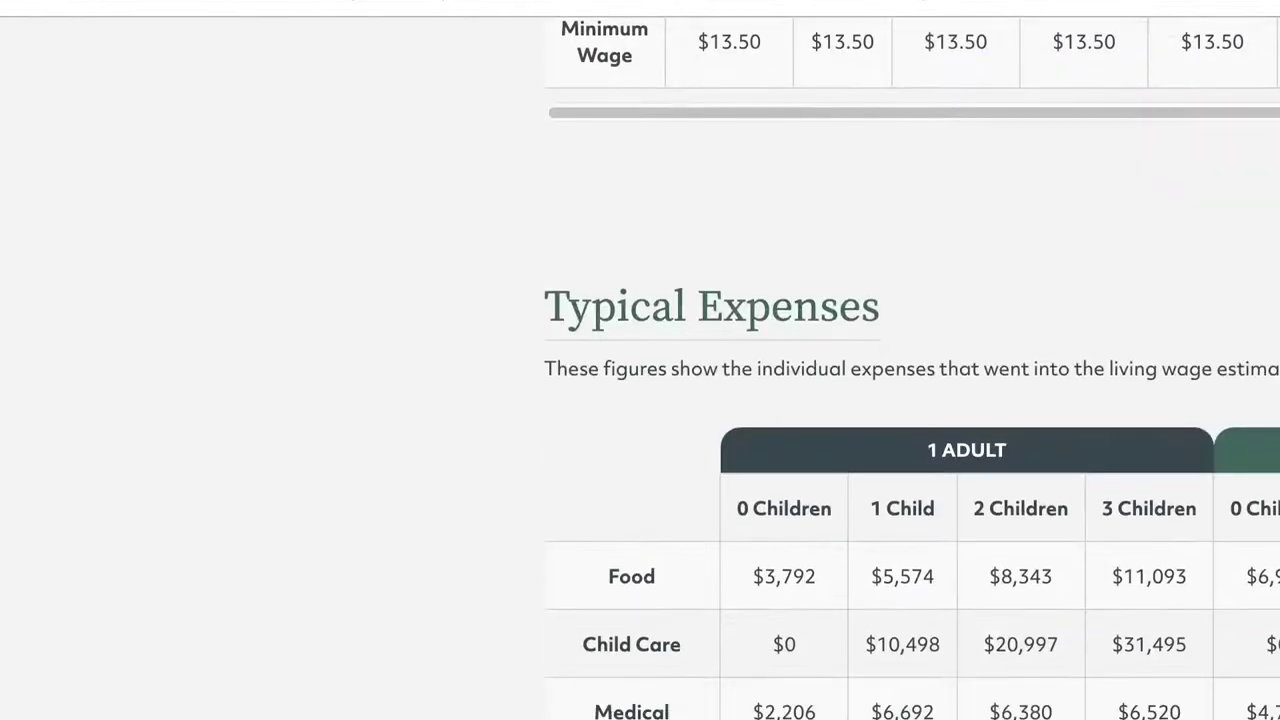
scroll(912, 450, down, 2)
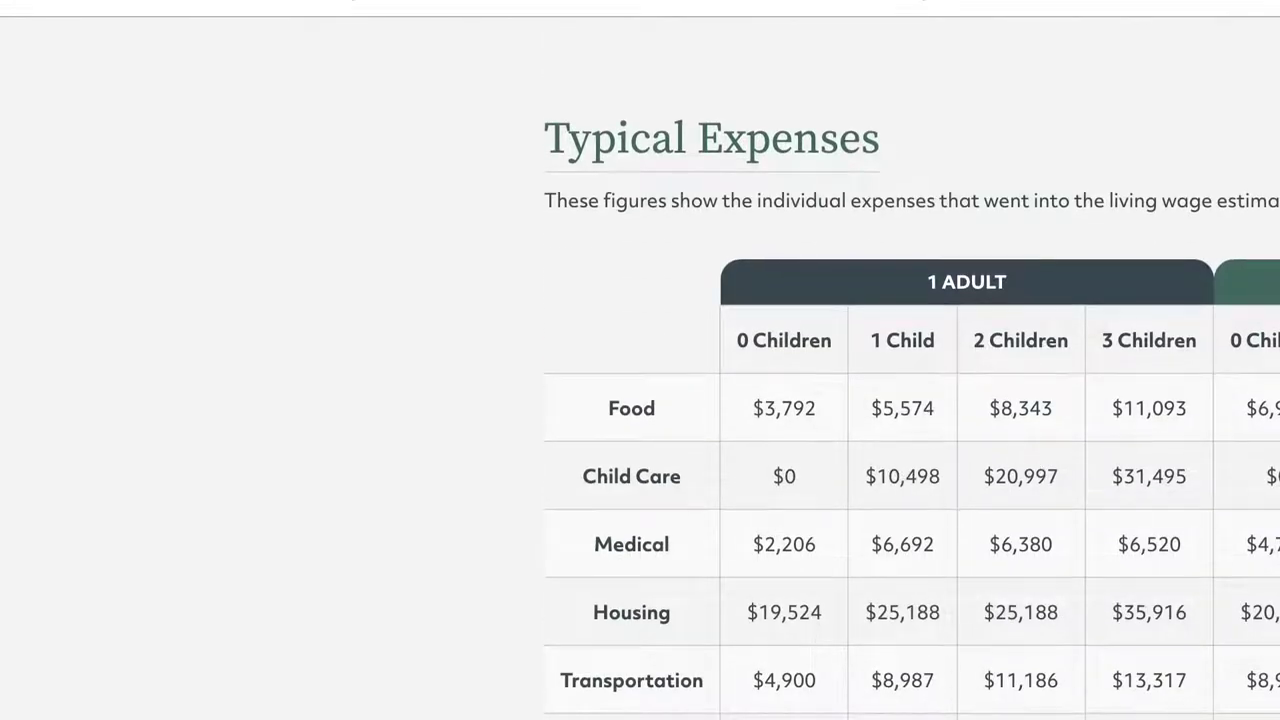
scroll(912, 450, down, 3)
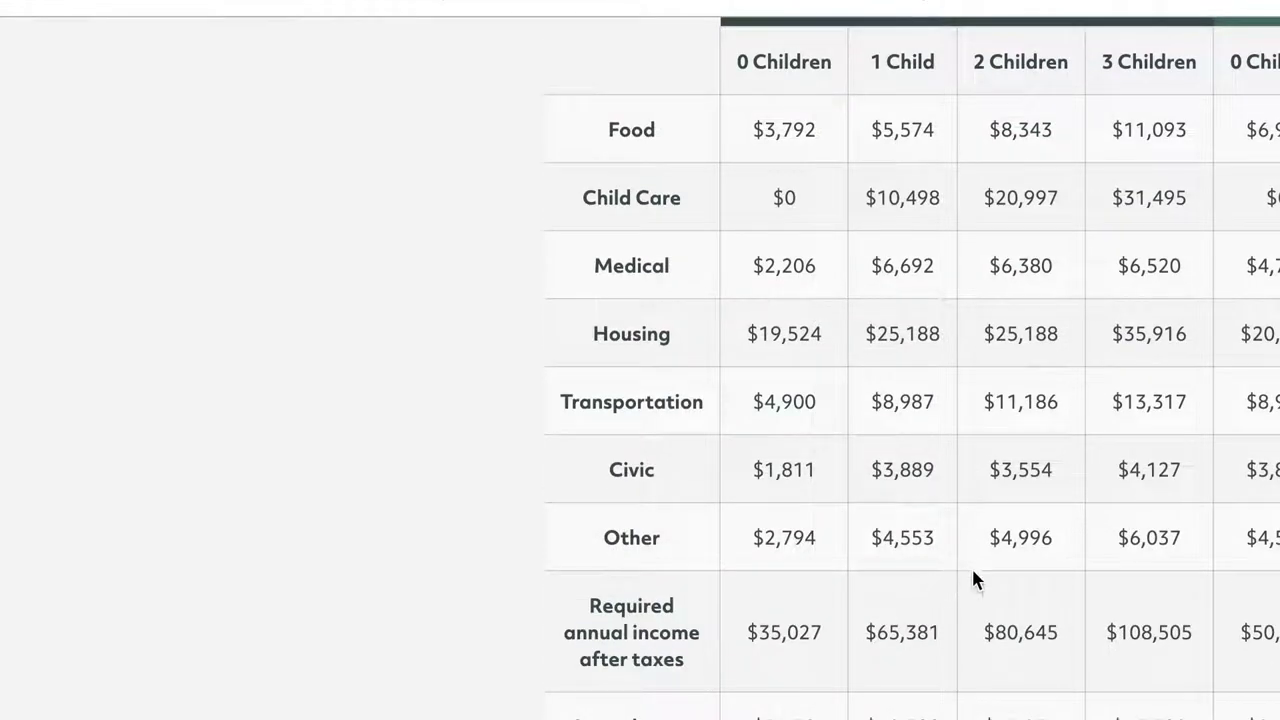
drag(857, 334, 941, 335)
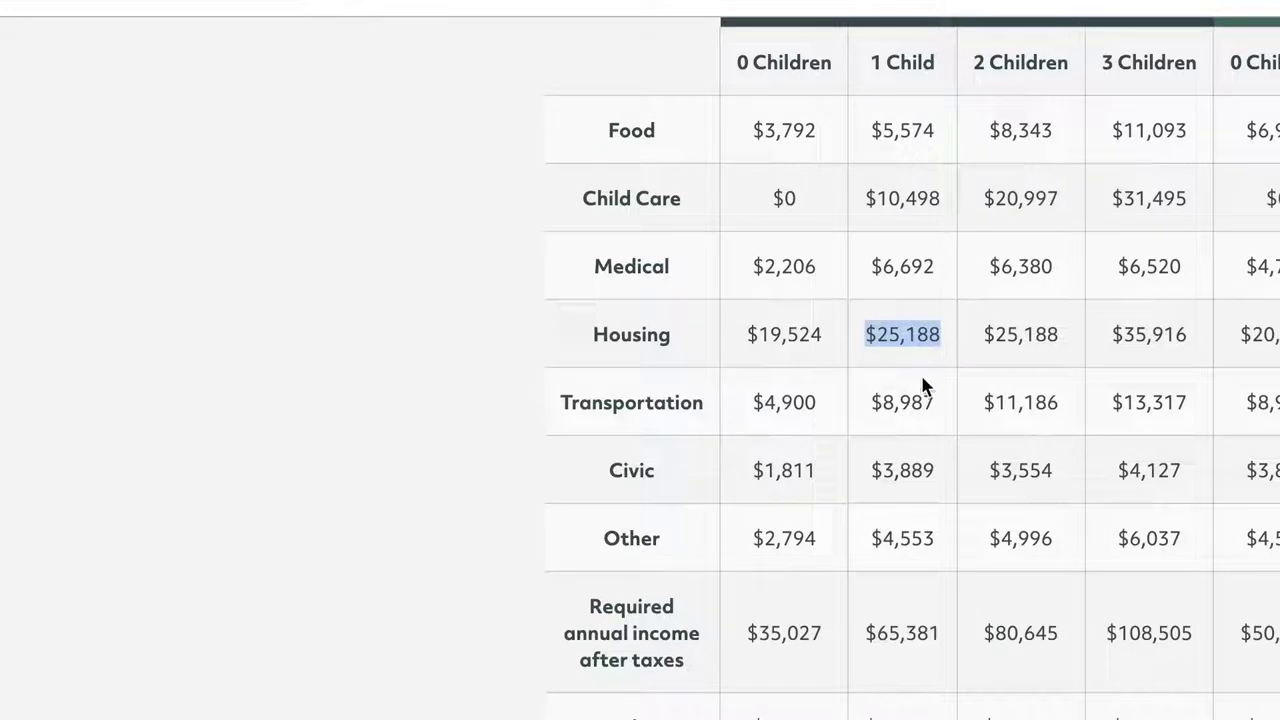
scroll(942, 372, up, 10)
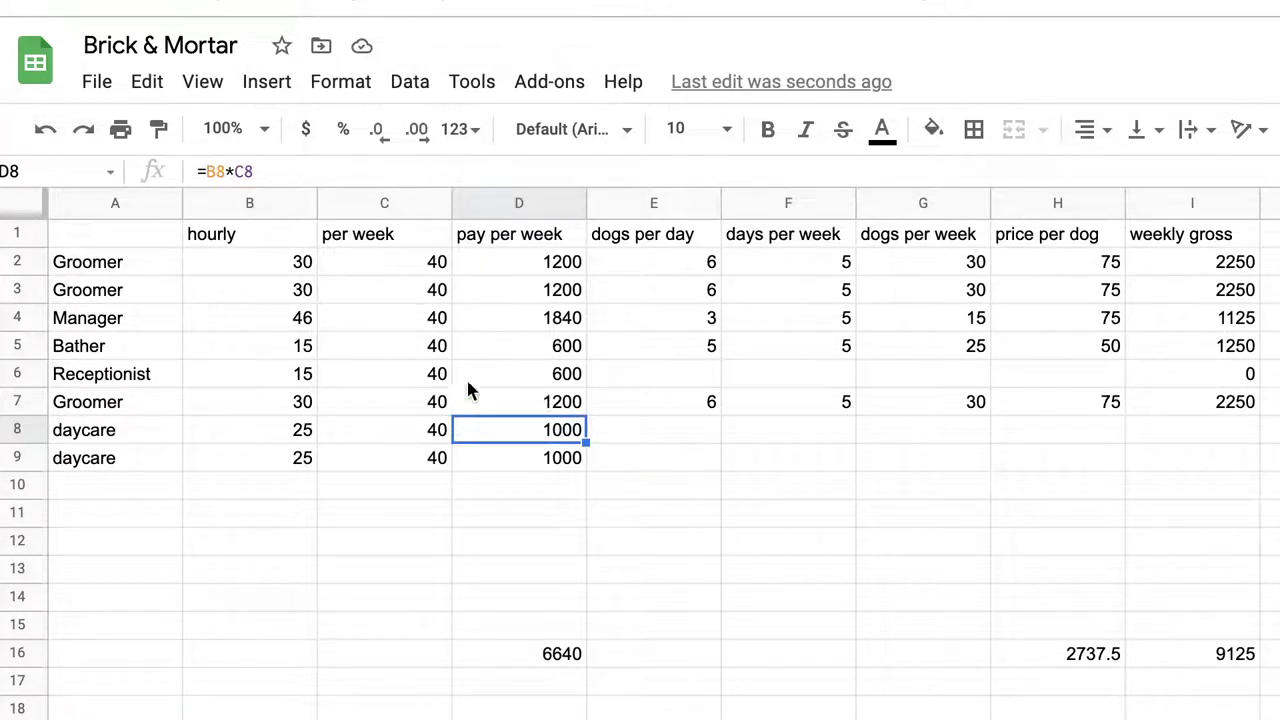
Step: Set dogs per day to 15 for both daycare rows in E8 and E9
click(676, 442)
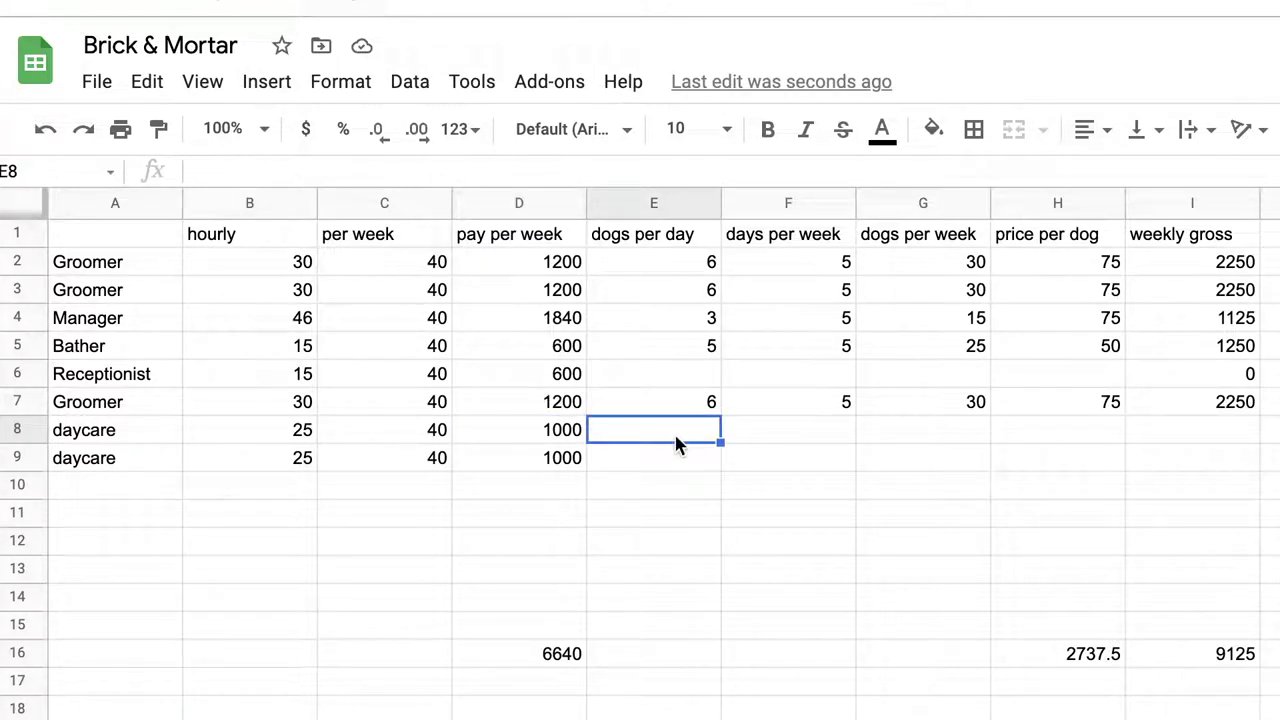
text(15)
text(15)
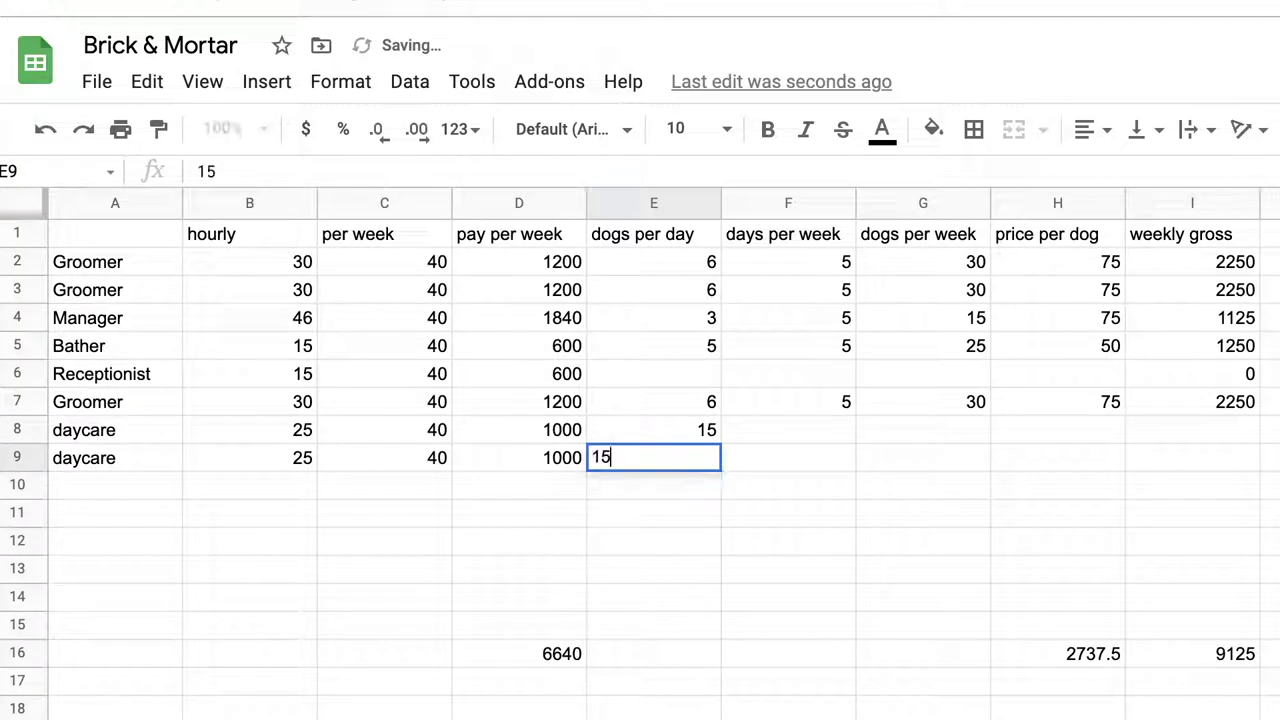
click(654, 429)
Step: Copy the last groomer's days per week through weekly gross, F7:I7, into both daycare rows
click(788, 429)
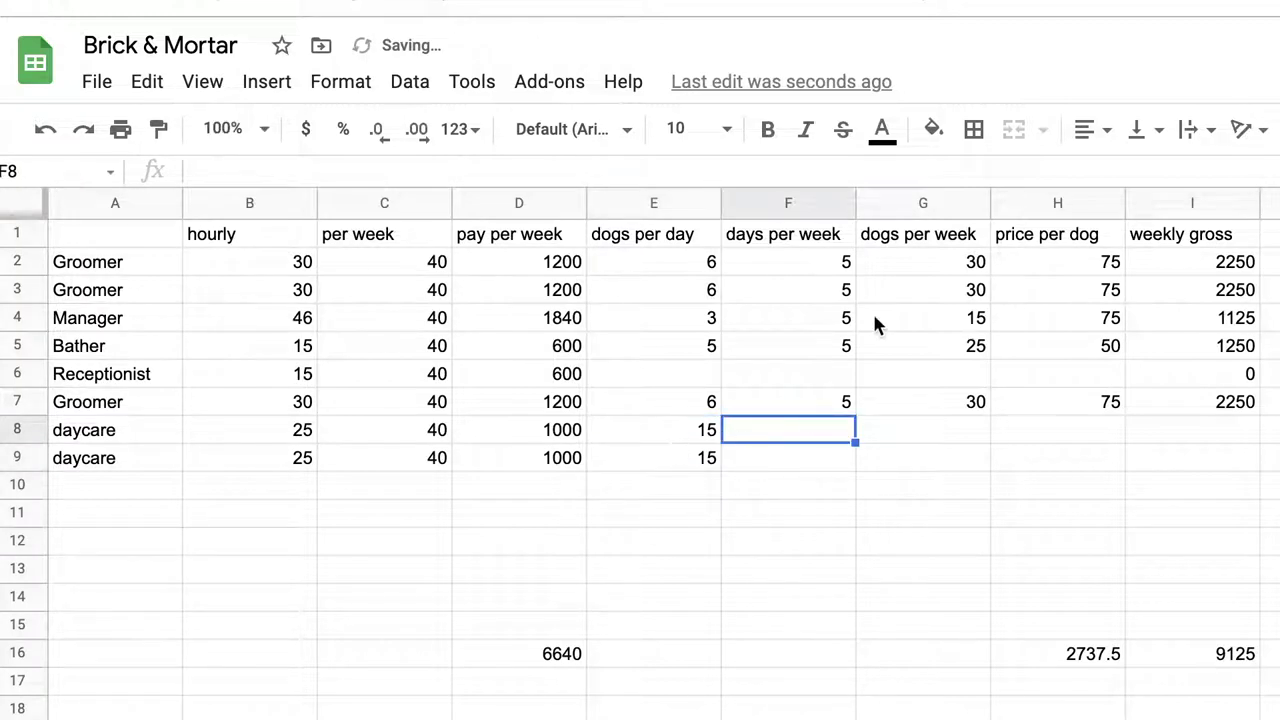
drag(837, 402, 1234, 420)
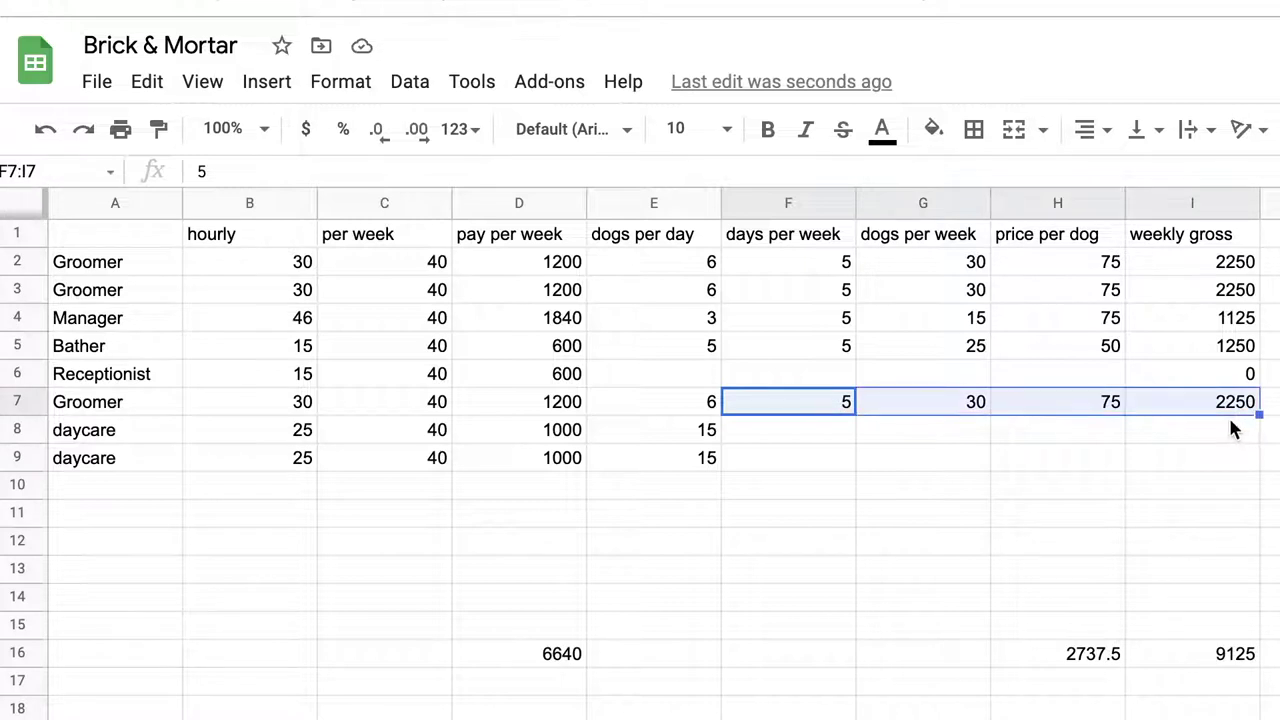
key(ctrl+c)
click(810, 430)
key(ctrl+v)
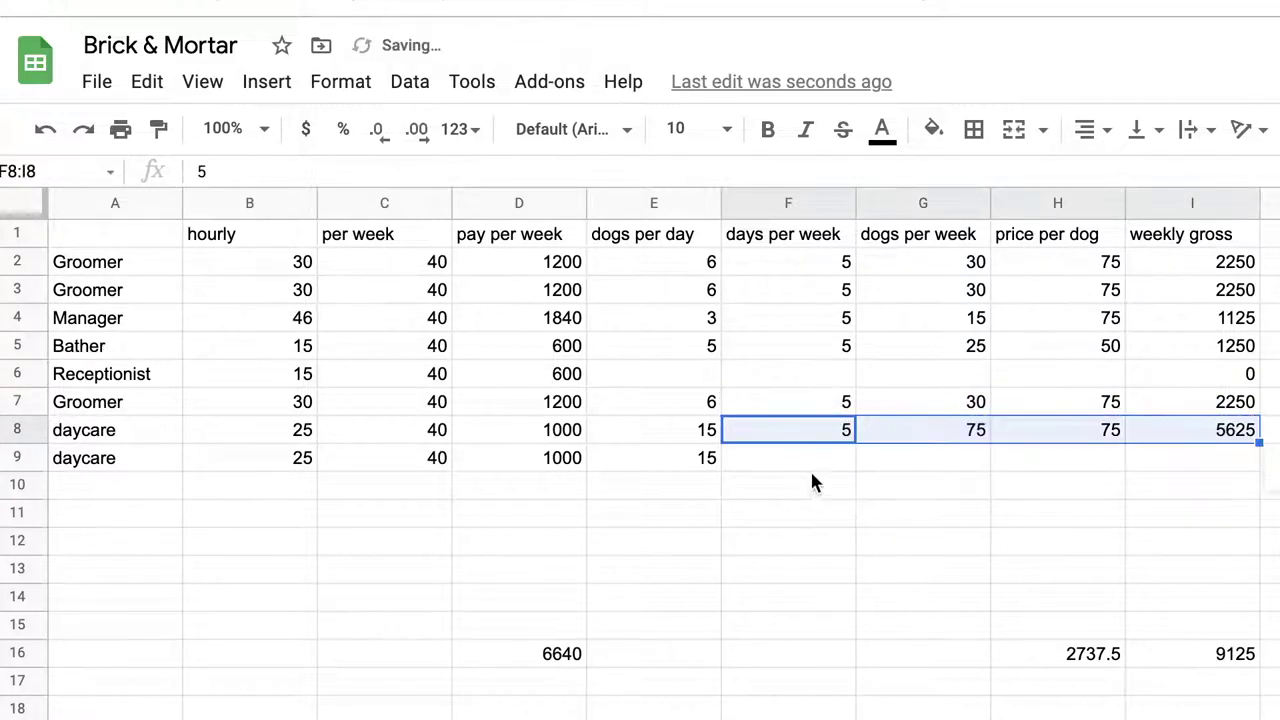
click(815, 460)
key(ctrl+v)
click(835, 508)
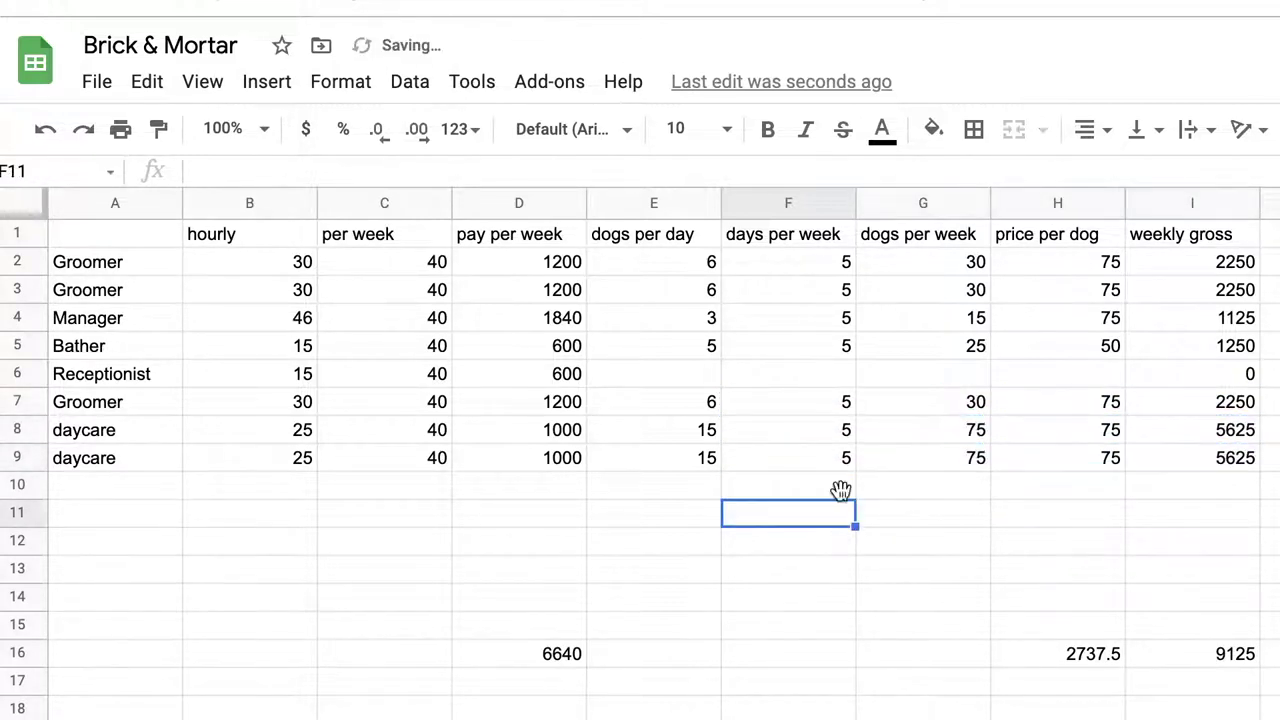
Step: Set the price per dog to 25 for both daycare rows in H8 and H9
click(975, 443)
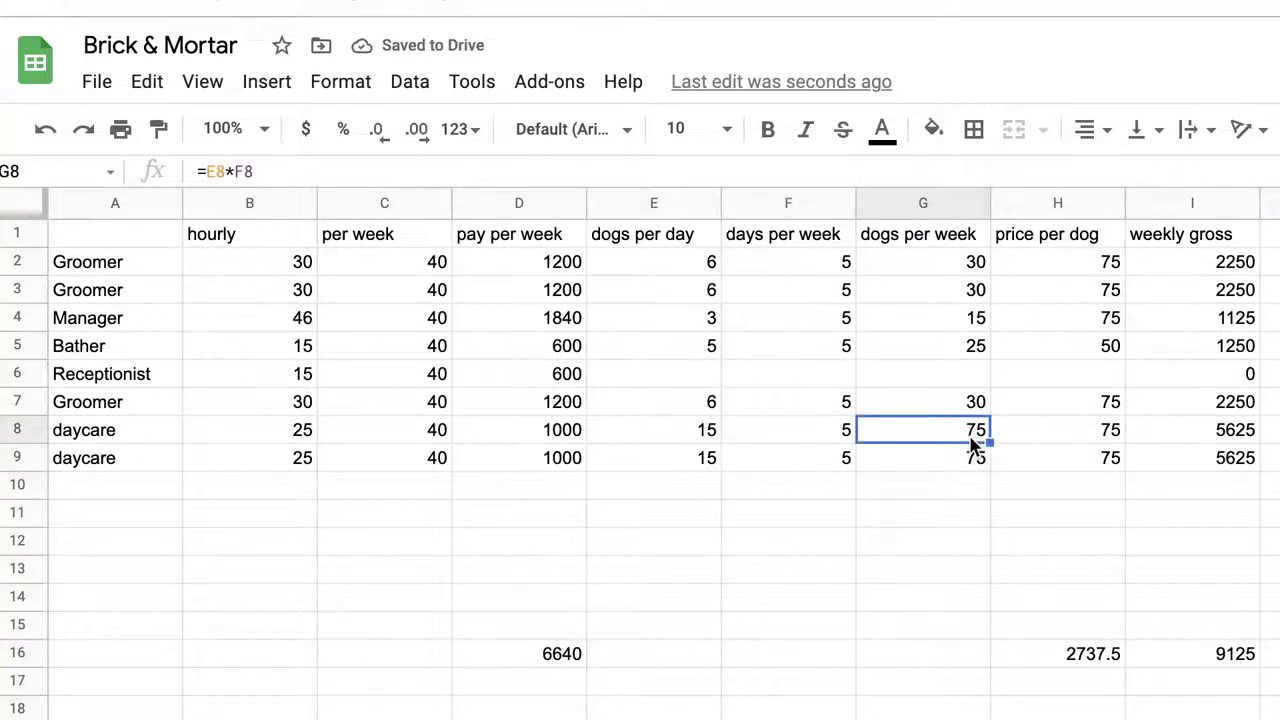
key(Right)
text(25)
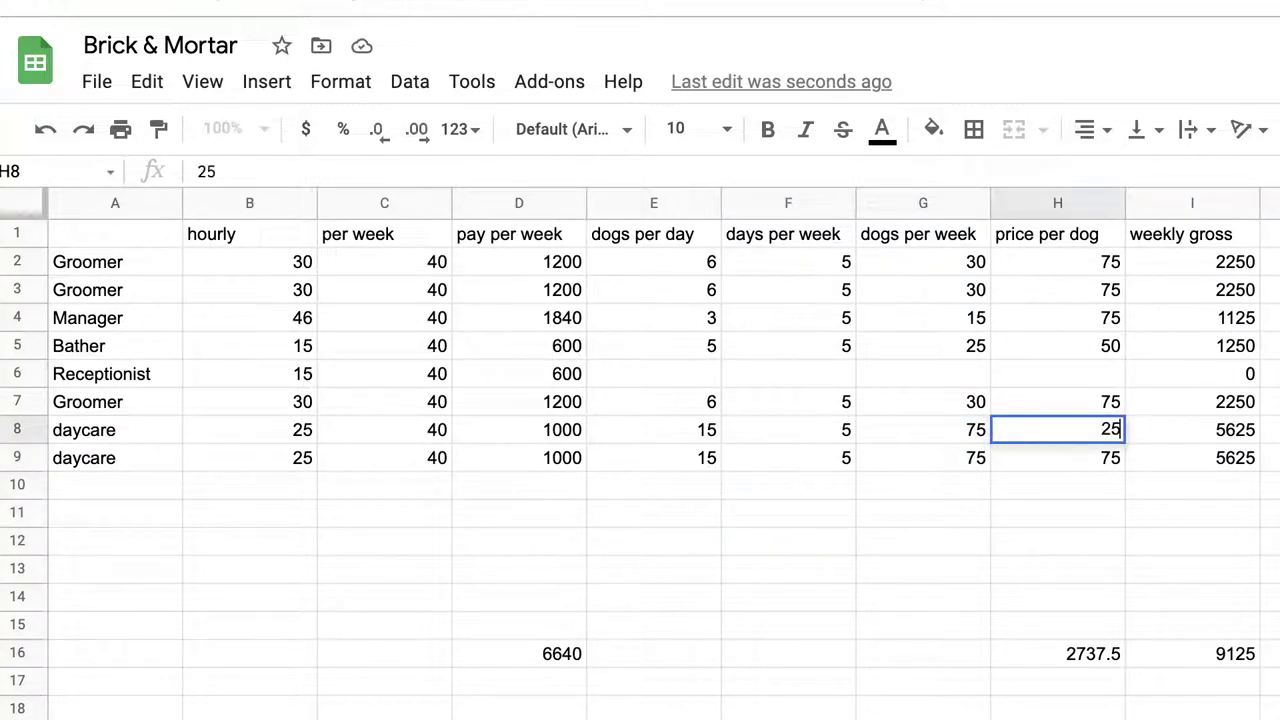
key(Return)
text(25)
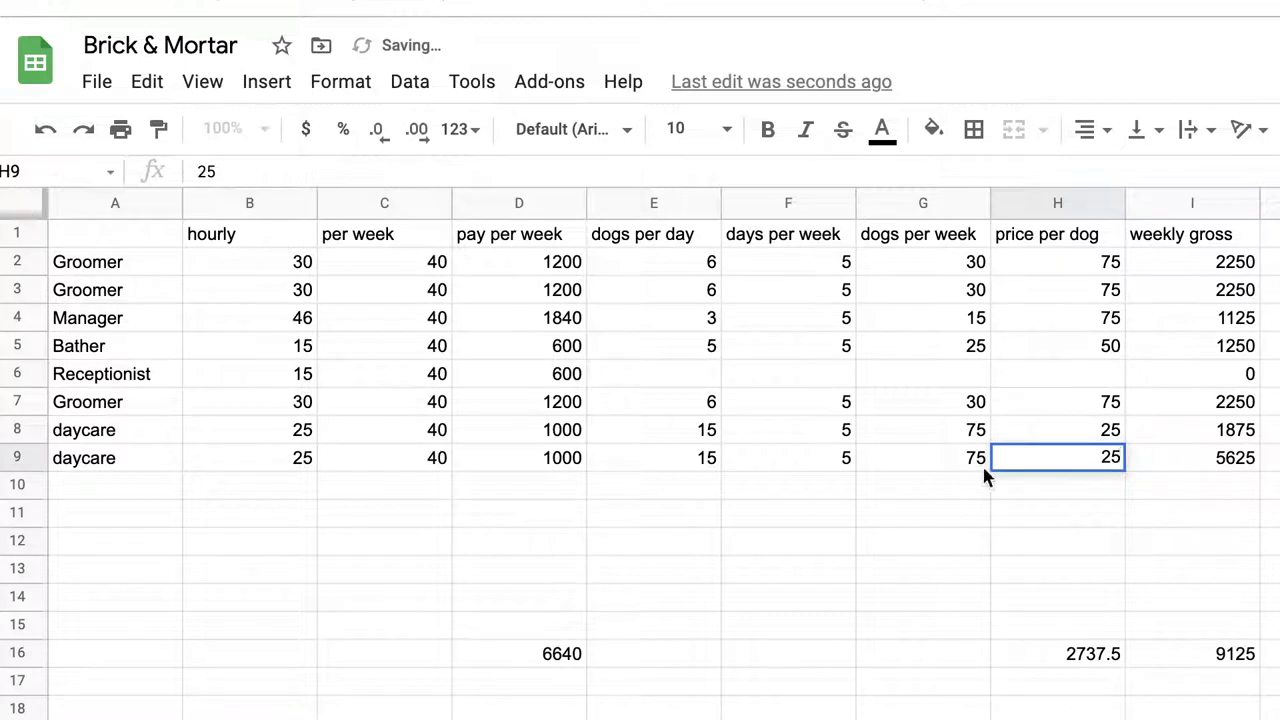
click(1015, 512)
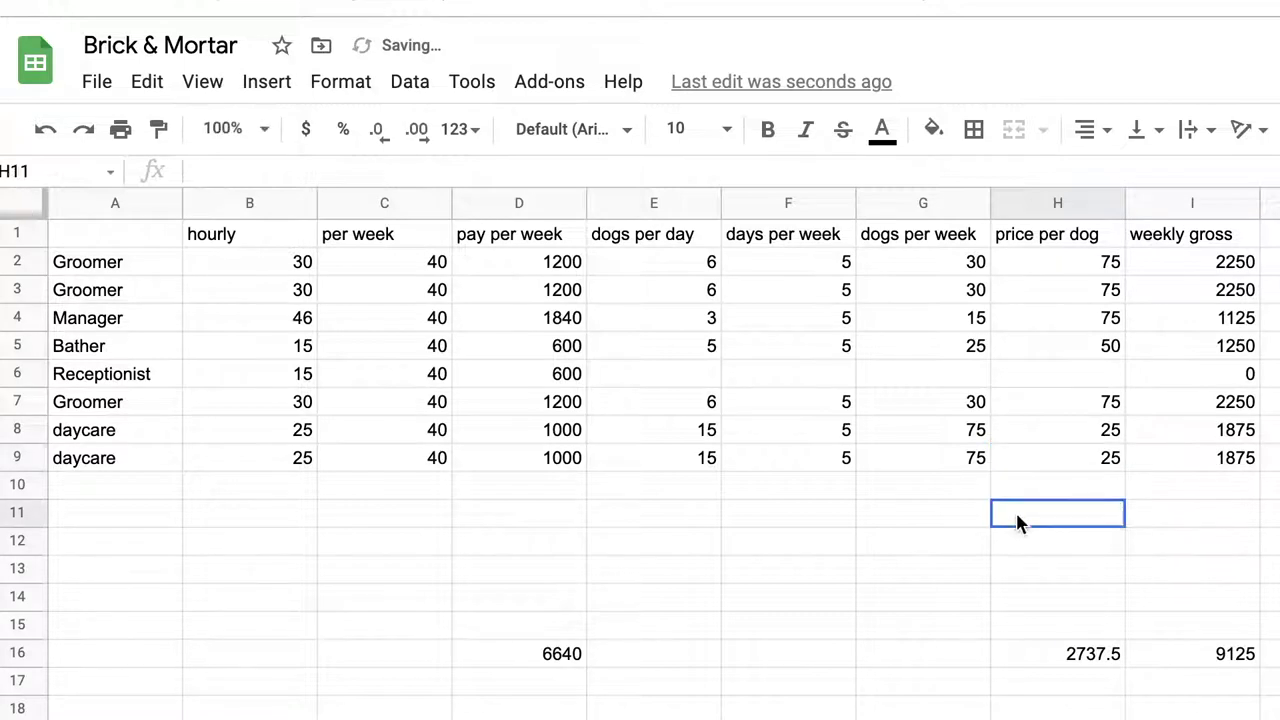
Step: Review the first daycare row's weekly pay, dogs per day and weekly gross
click(570, 430)
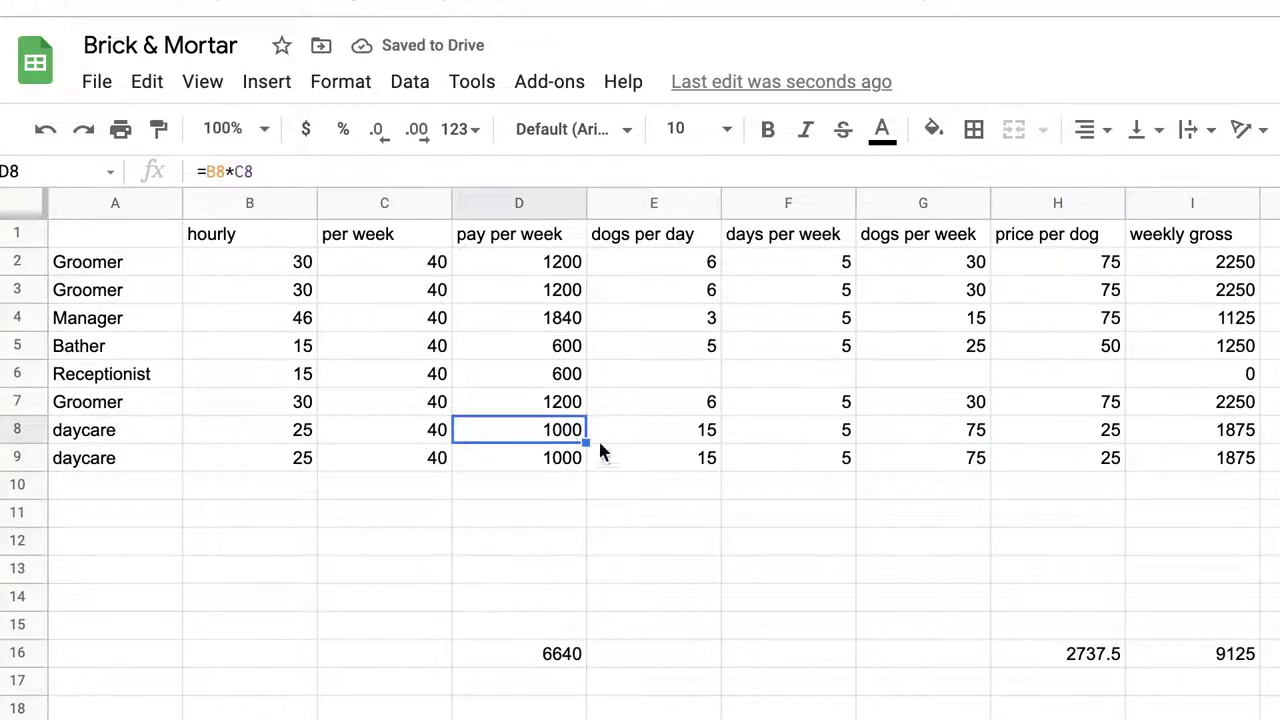
click(159, 439)
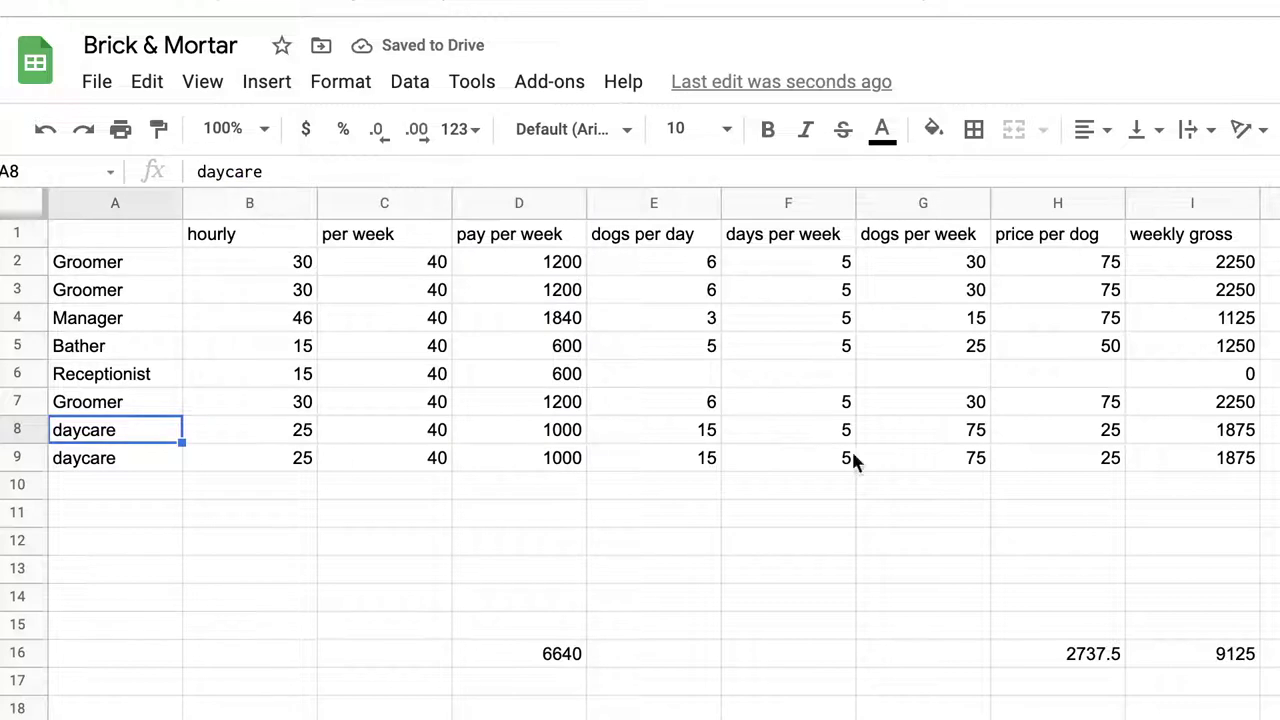
click(670, 441)
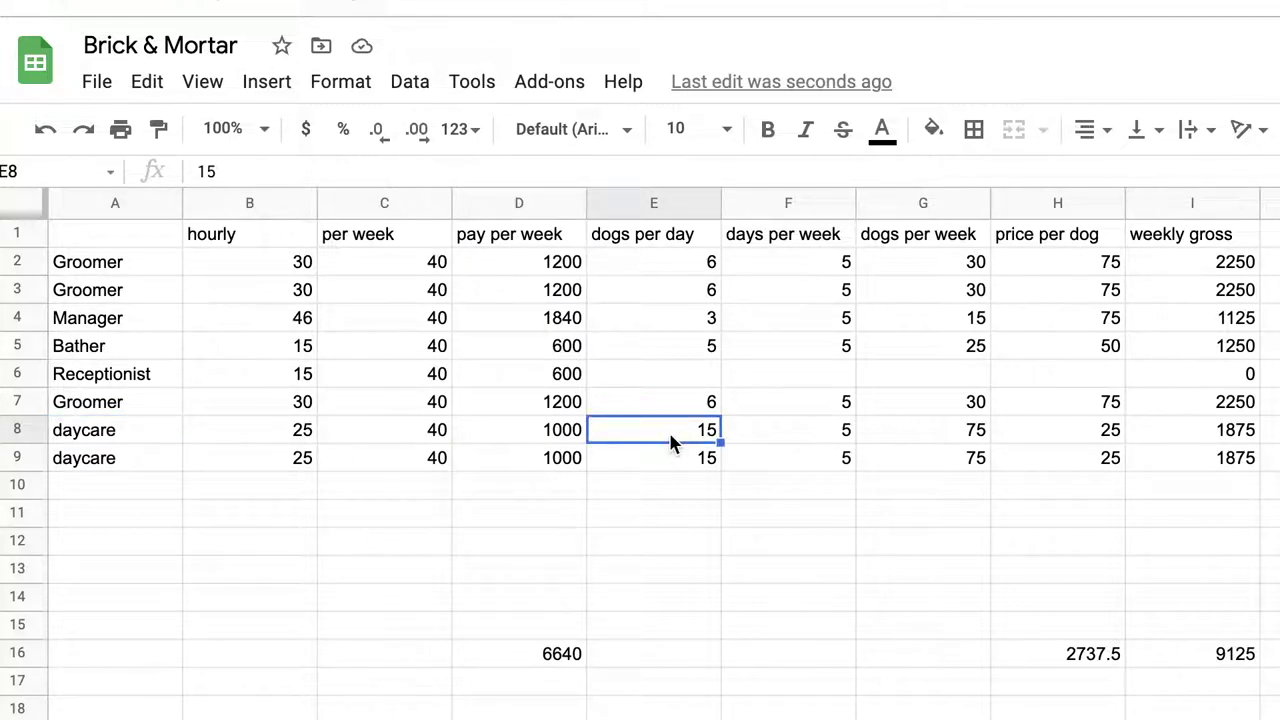
click(1214, 440)
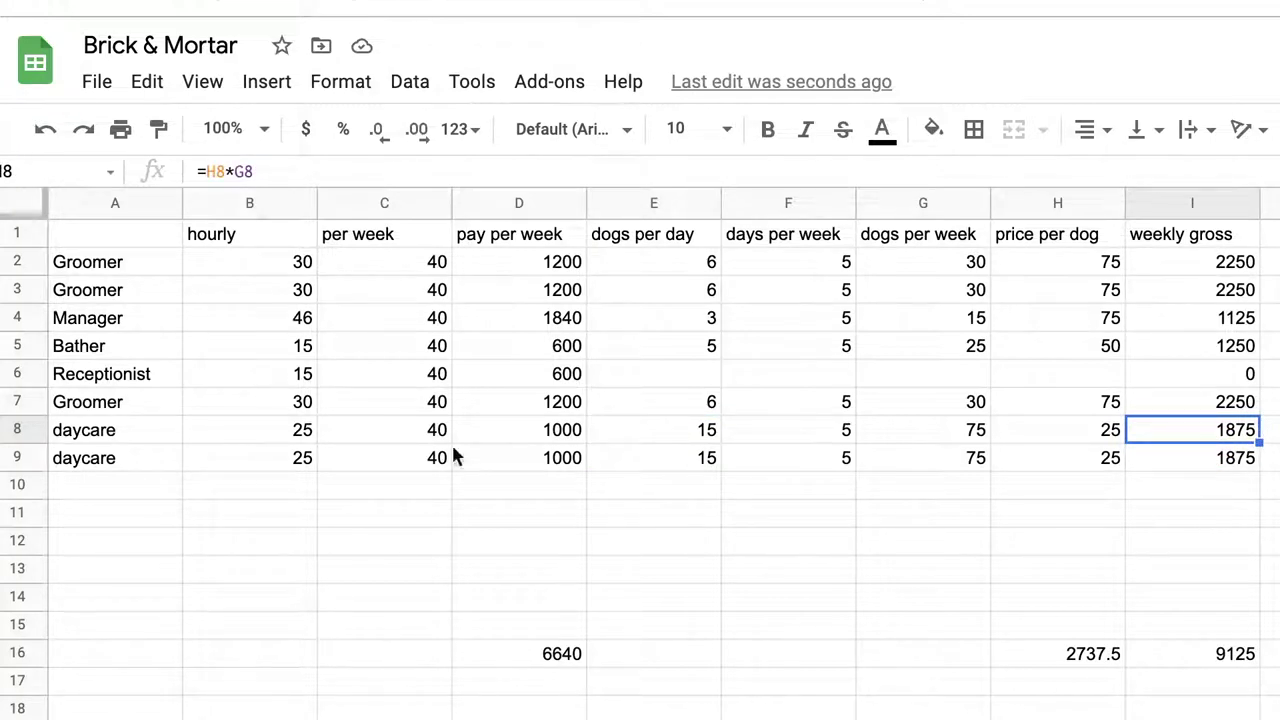
Step: Add a row labelled "boarding" in A10
click(120, 476)
text(boardian)
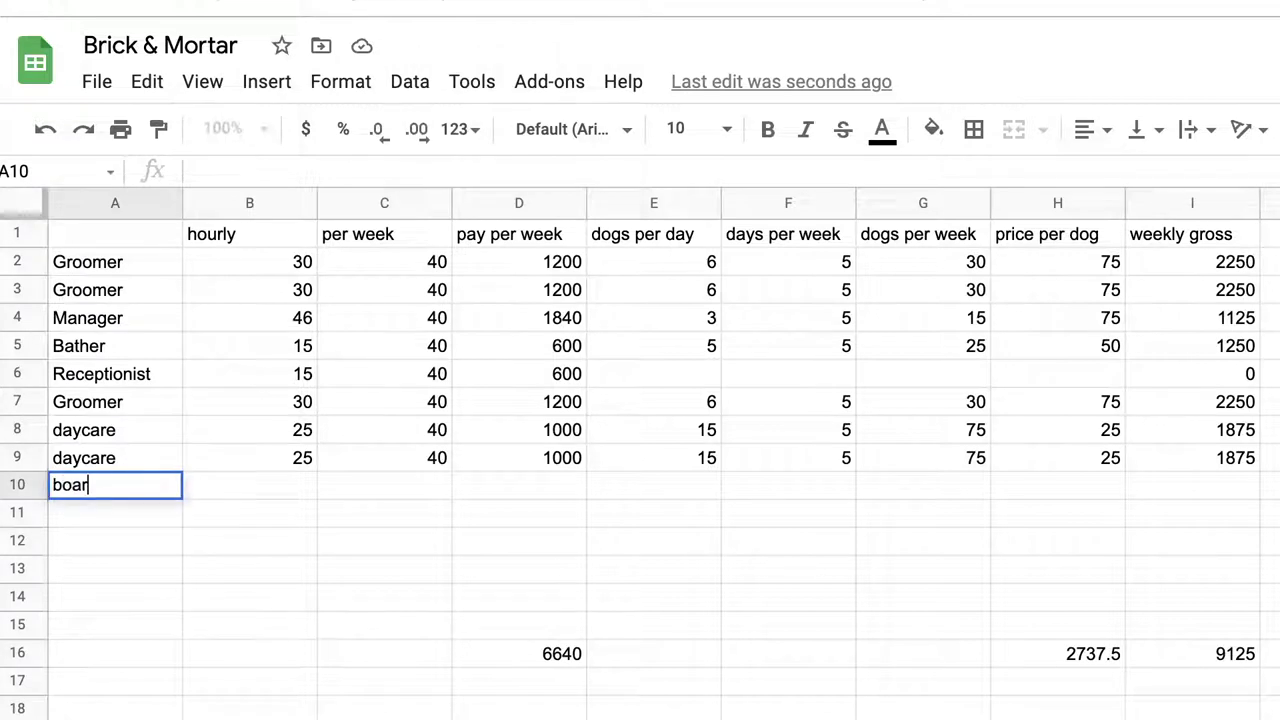
key(BackSpace)
key(BackSpace)
text(ng)
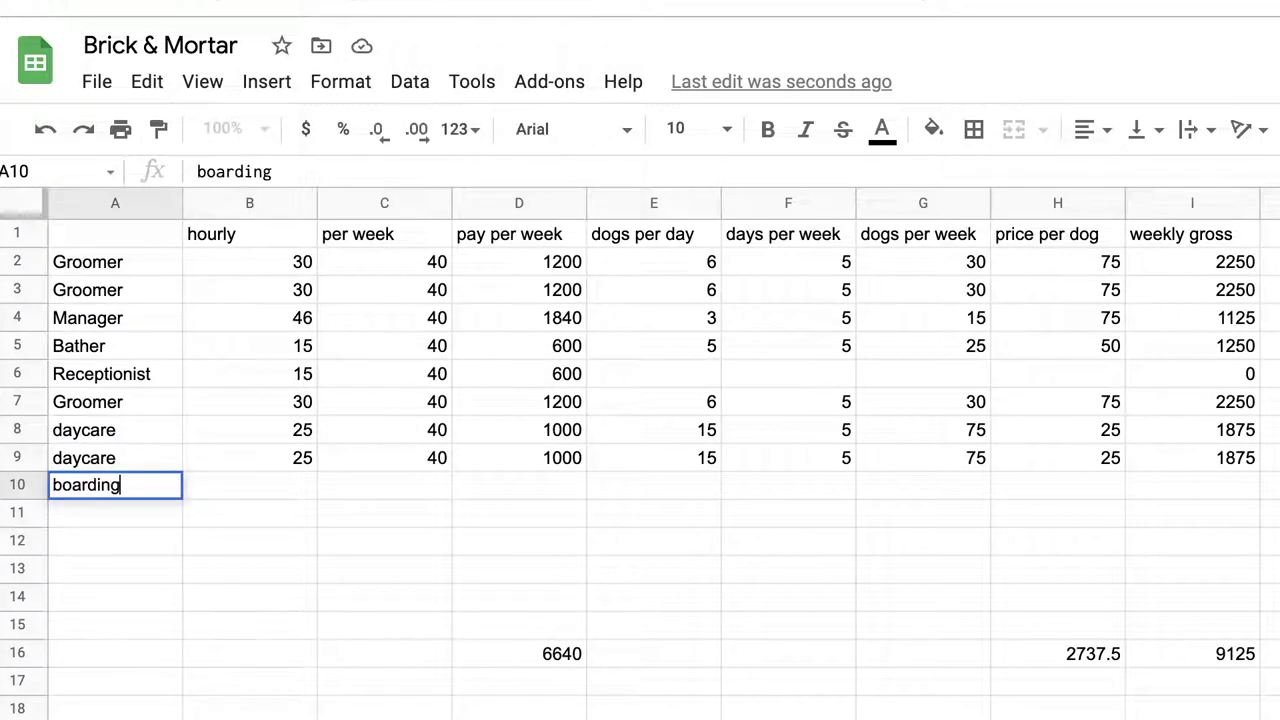
Step: Copy the second daycare row's values and formulas, B9:I9, into the boarding row starting at B10
click(308, 464)
drag(310, 466, 1194, 466)
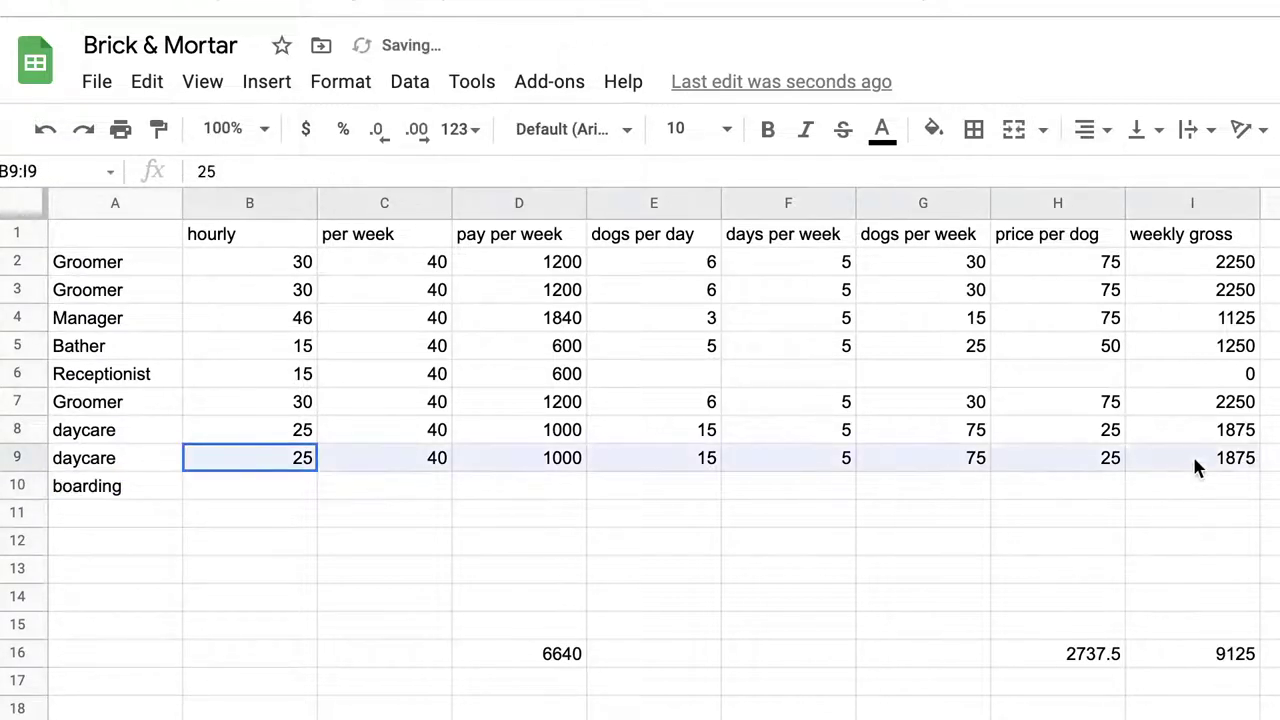
key(ctrl+c)
click(250, 490)
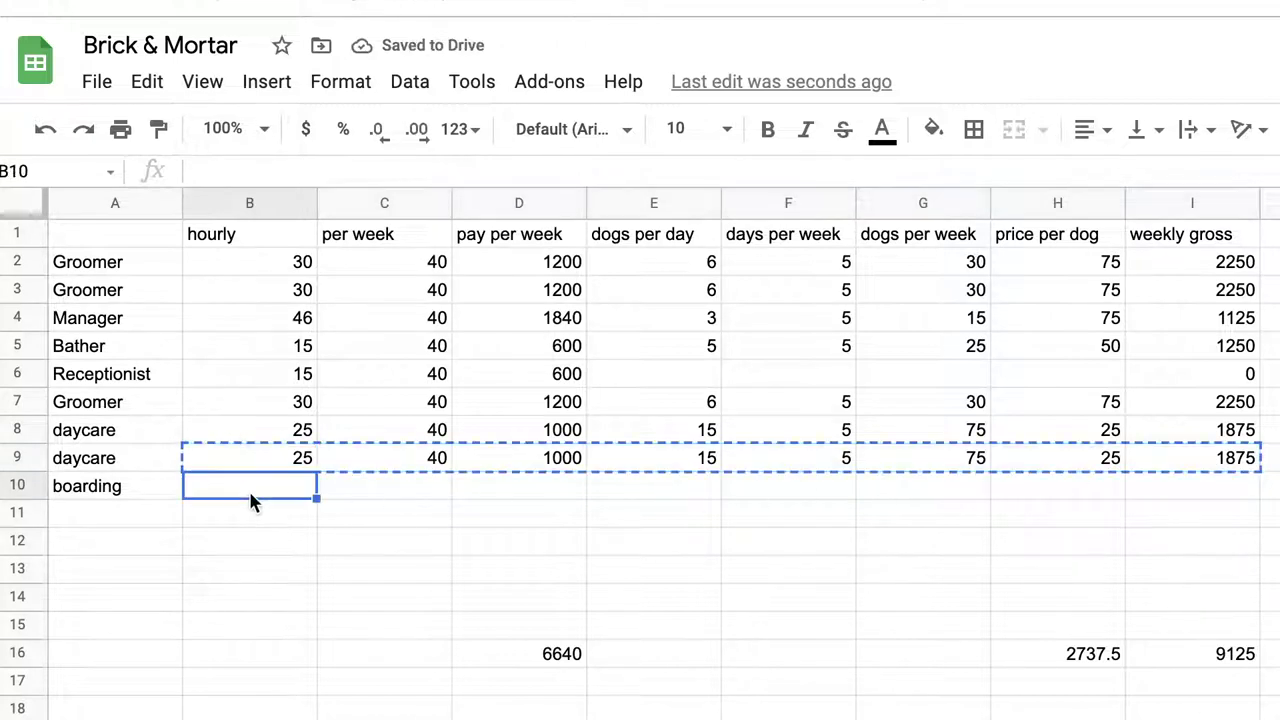
key(ctrl+v)
click(712, 499)
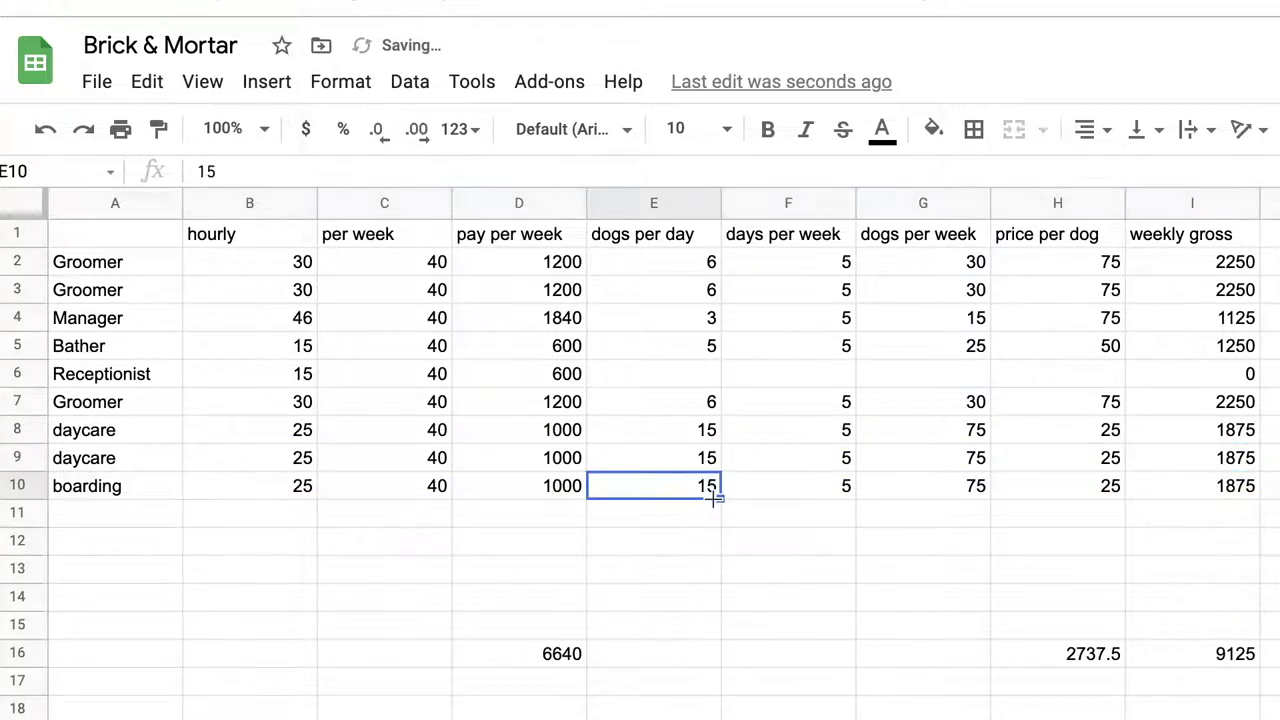
Step: Set the boarding row's dogs per day to 30 in E10 and check its weekly gross and pay per week
text(30)
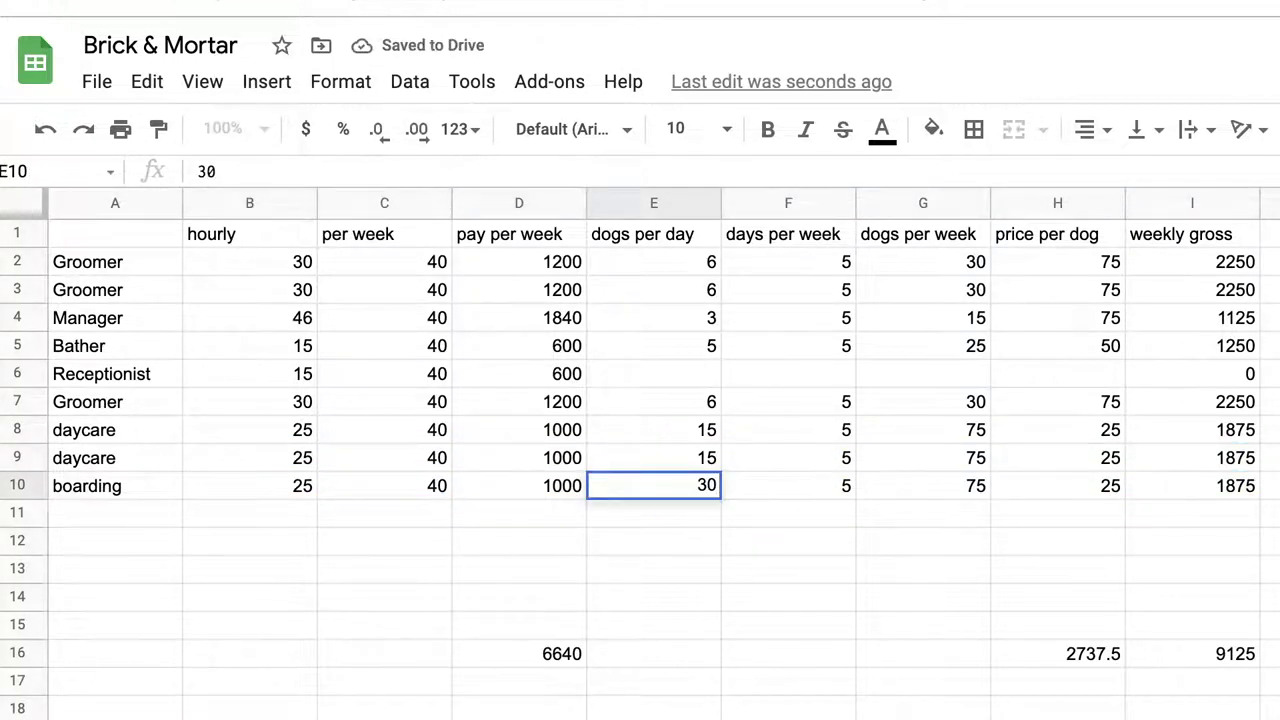
key(Tab)
click(922, 486)
click(1057, 486)
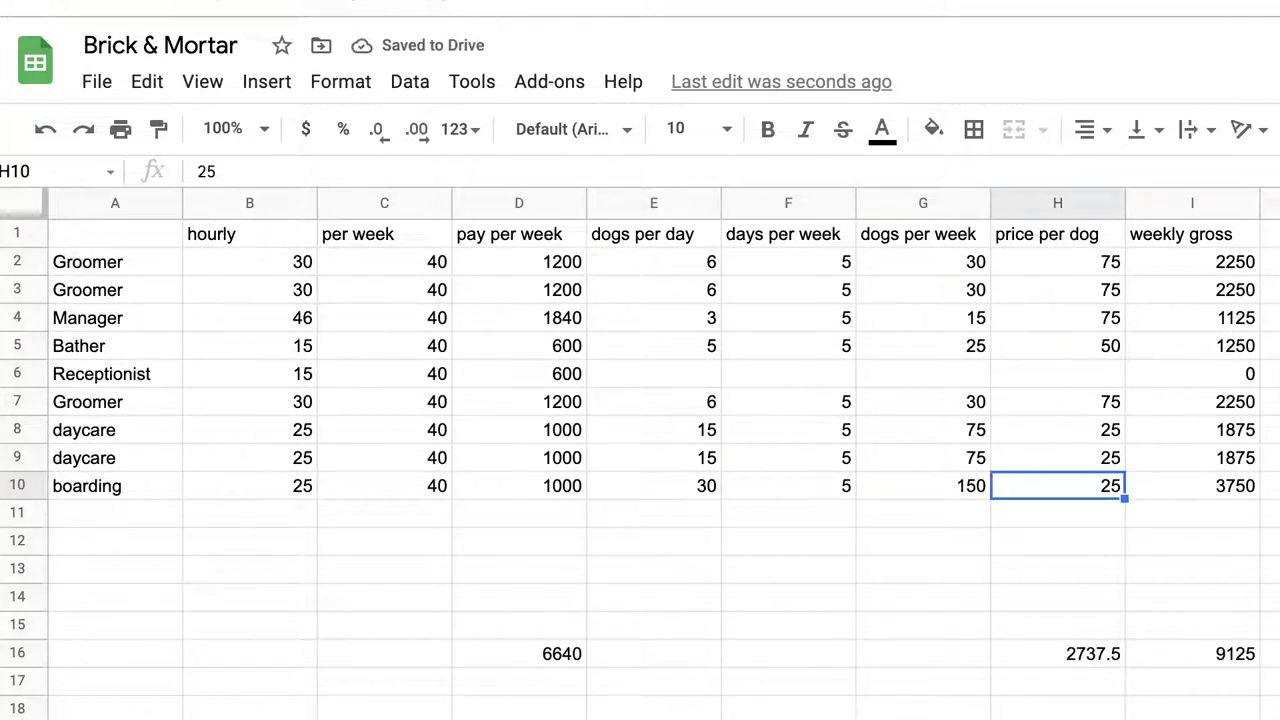
key(Tab)
key(Tab)
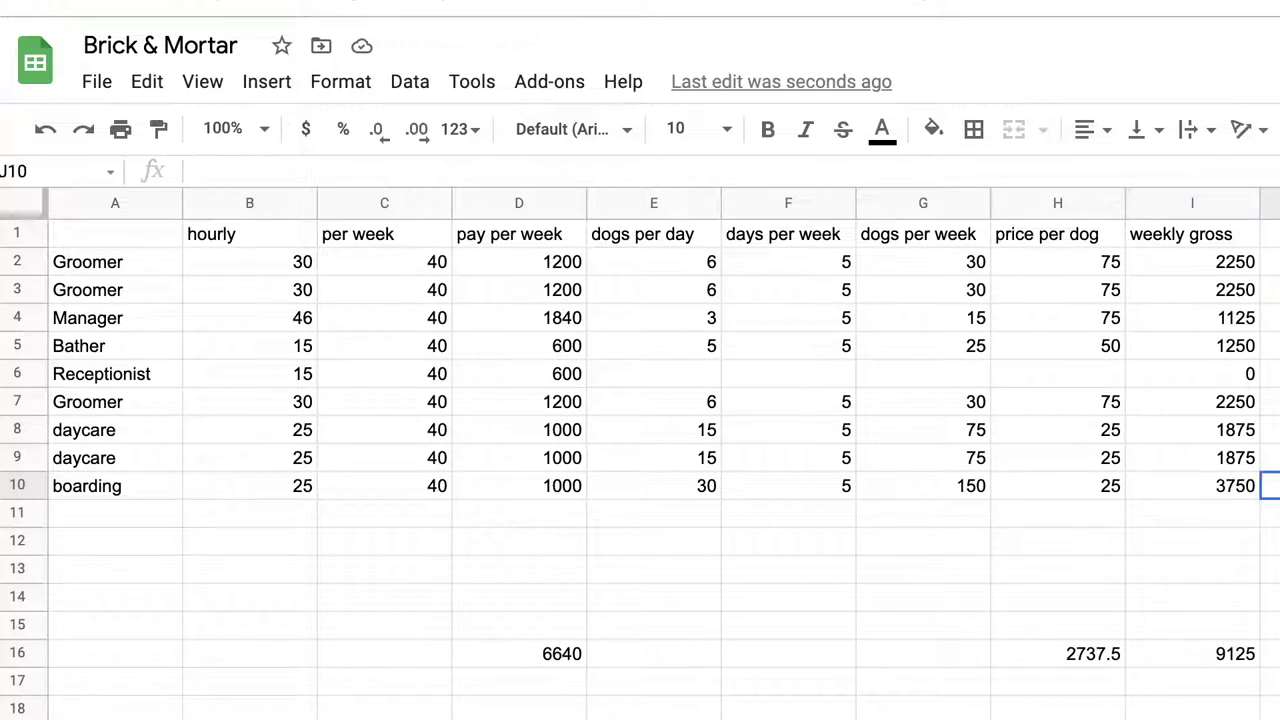
click(1200, 488)
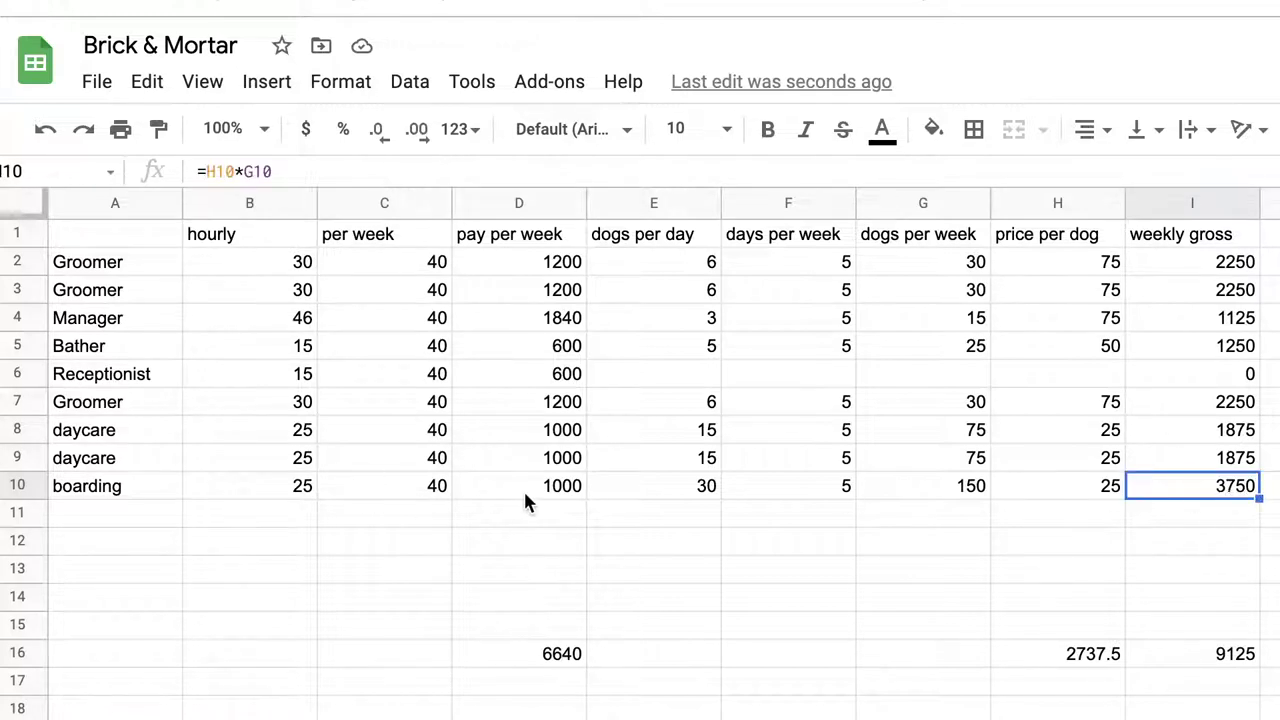
click(563, 493)
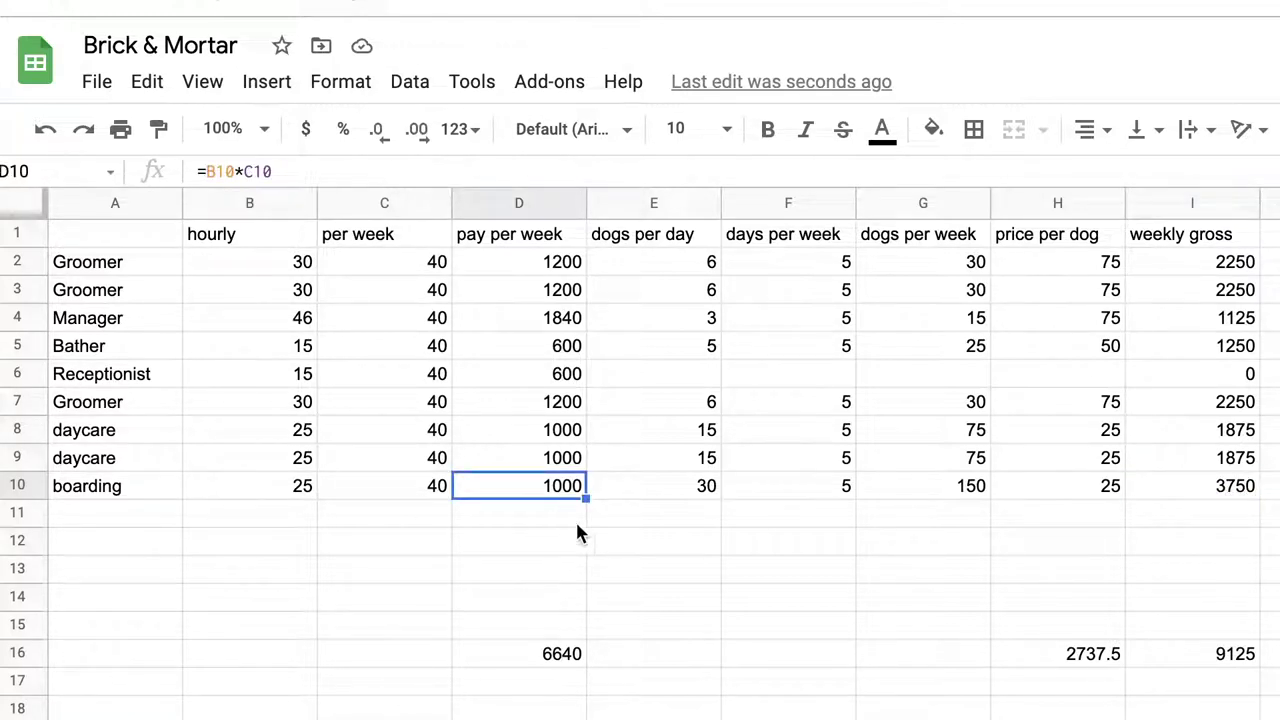
Step: Calculate 30% of the boarding row's weekly gross in I11 with =I10*.3, and clear the cell
click(1214, 512)
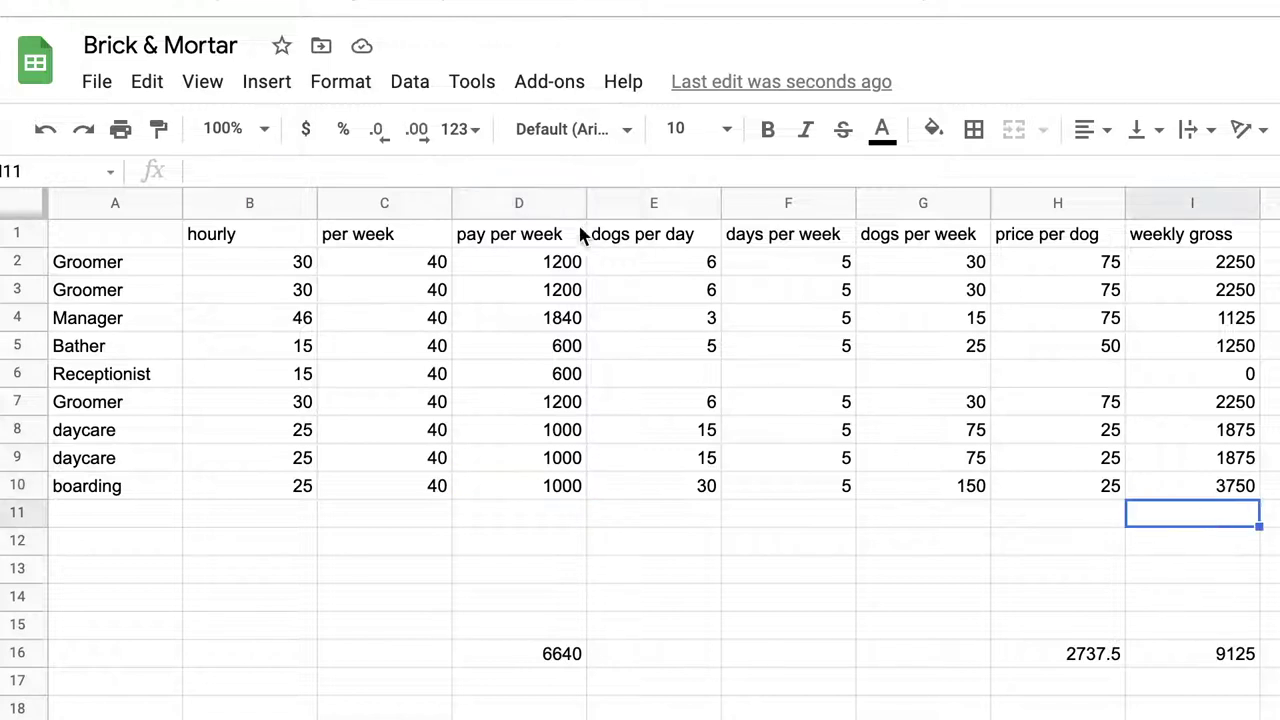
click(501, 170)
text(=)
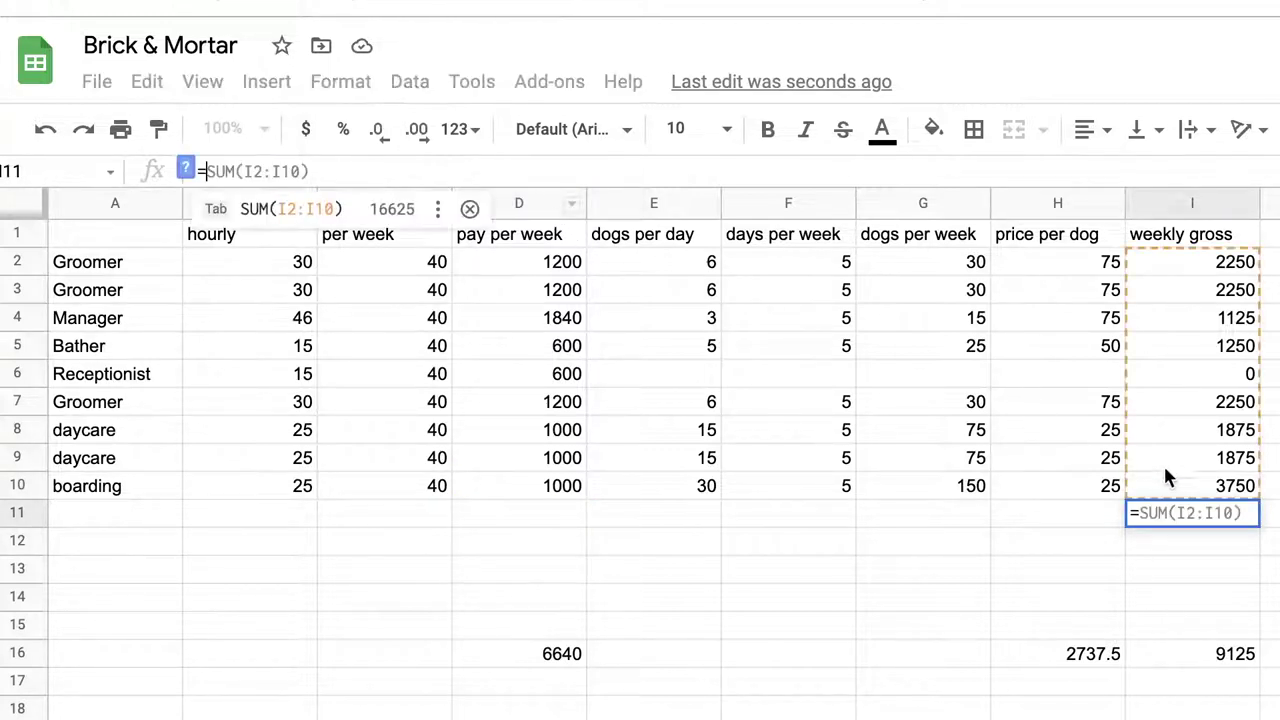
click(1228, 488)
text(*.3)
key(Return)
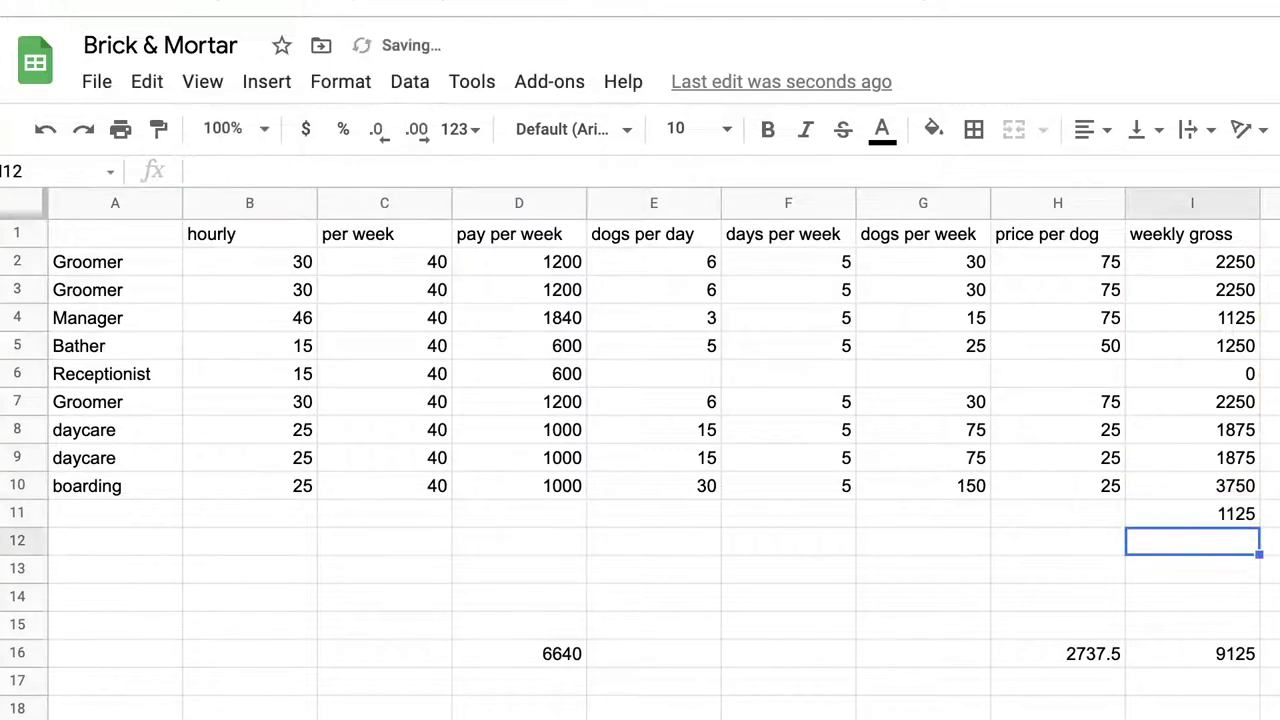
click(1198, 516)
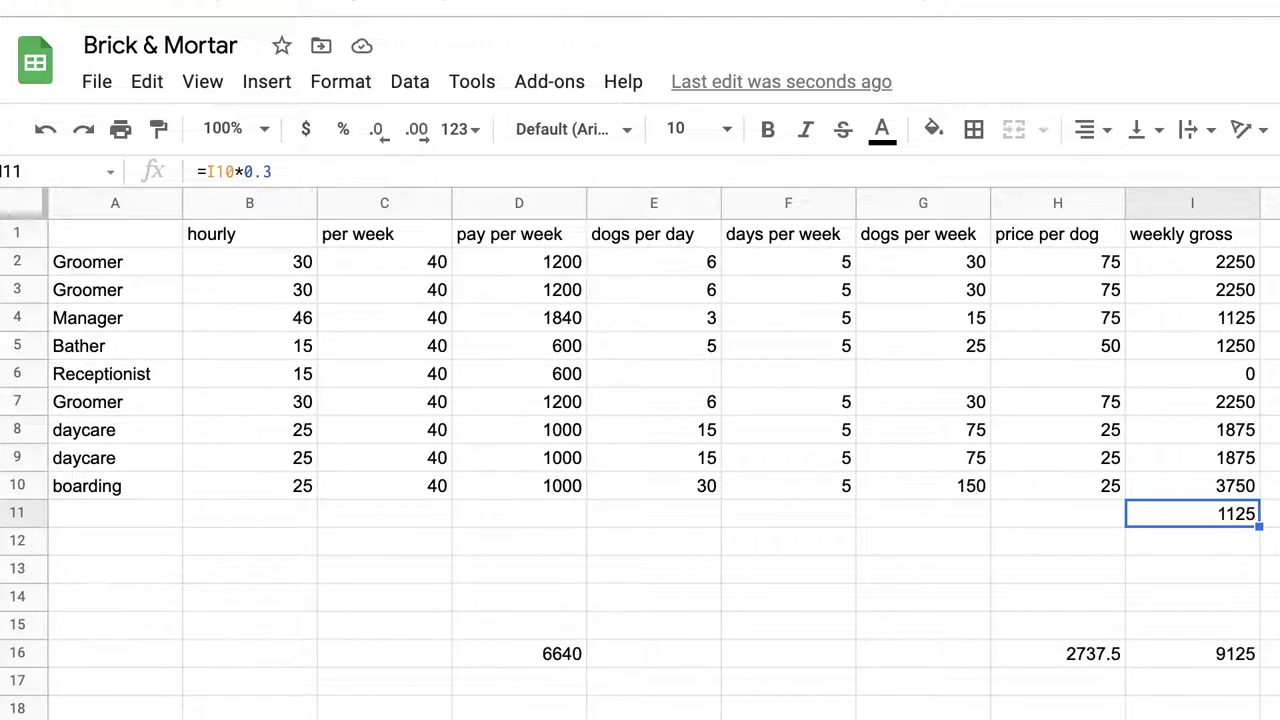
key(Delete)
click(1010, 540)
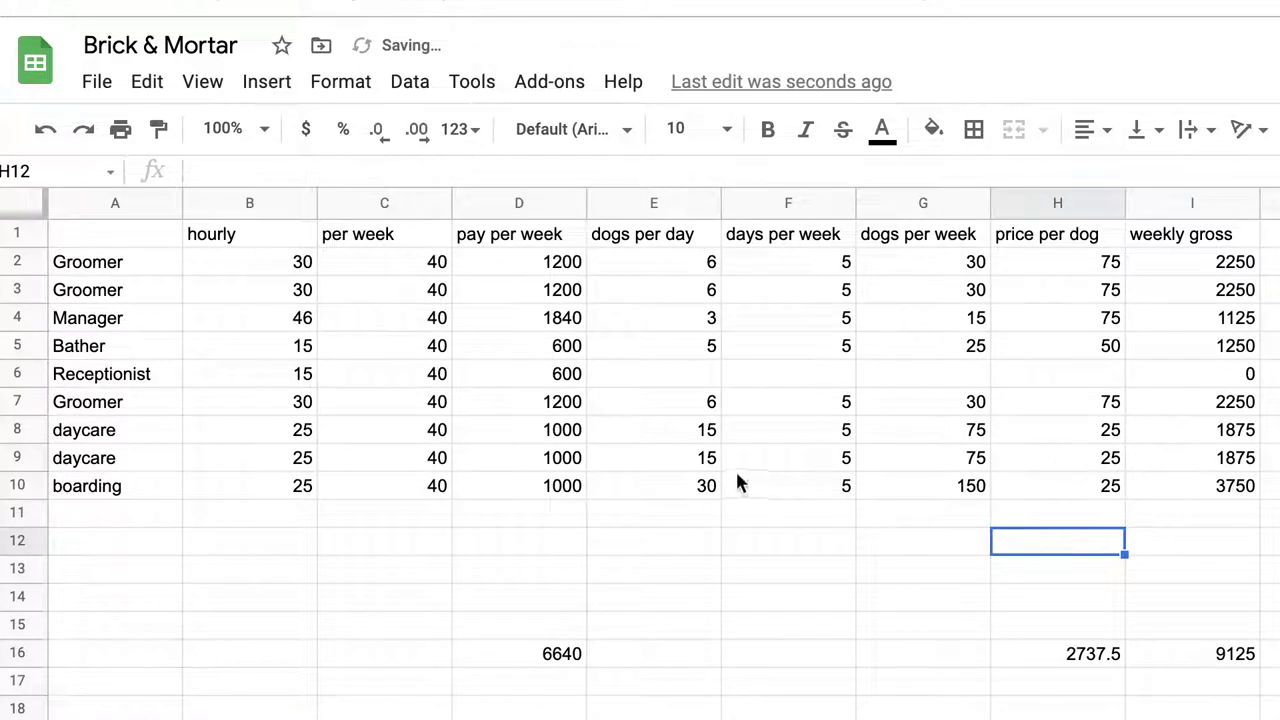
Step: Set the price per dog to 35 for both daycare rows and the boarding row in H8:H10
click(1079, 438)
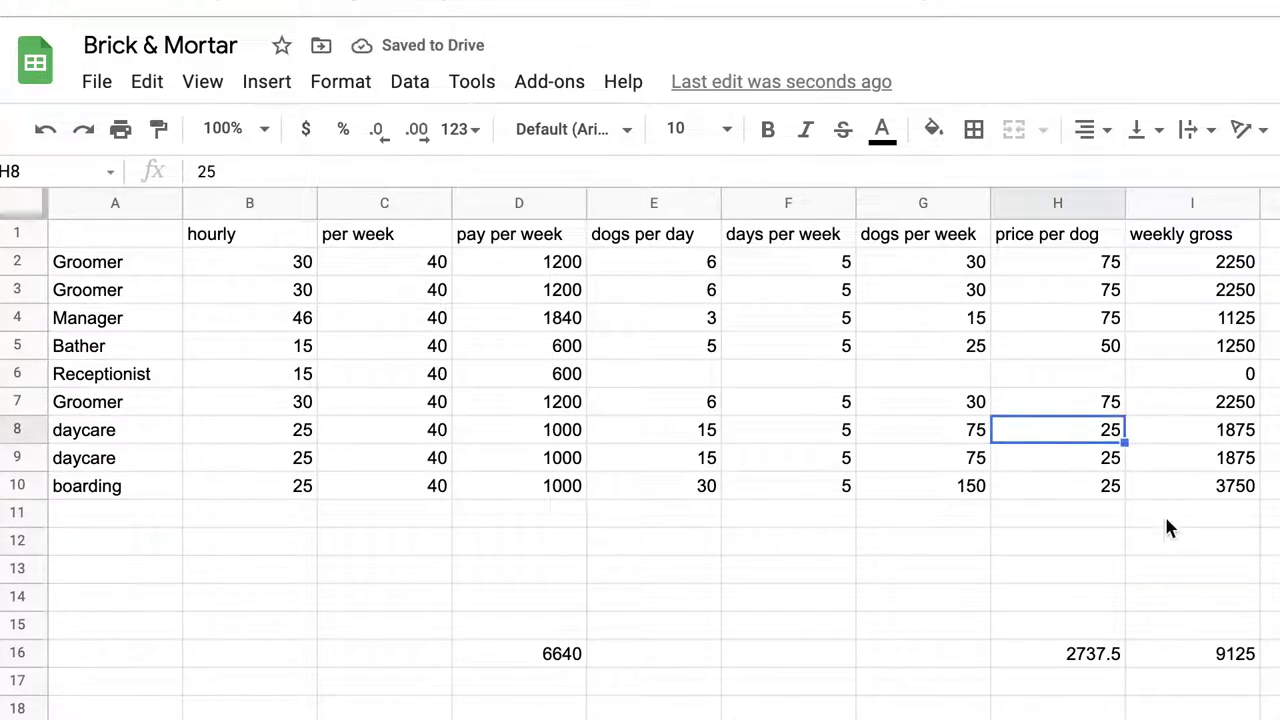
text(35)
key(Return)
text(35)
key(Return)
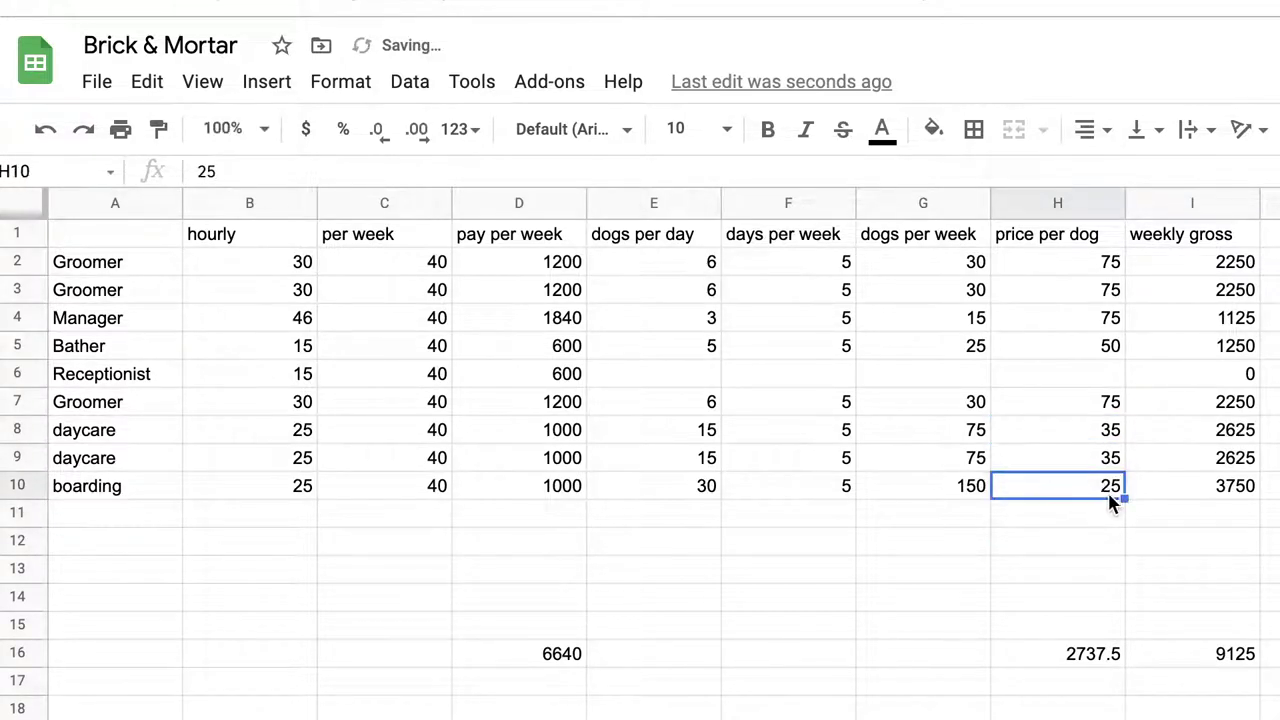
text(35)
key(Return)
Step: Review the boarding row's weekly gross, dogs per day, hourly rate and weekly hours
drag(1229, 491, 290, 489)
click(1175, 497)
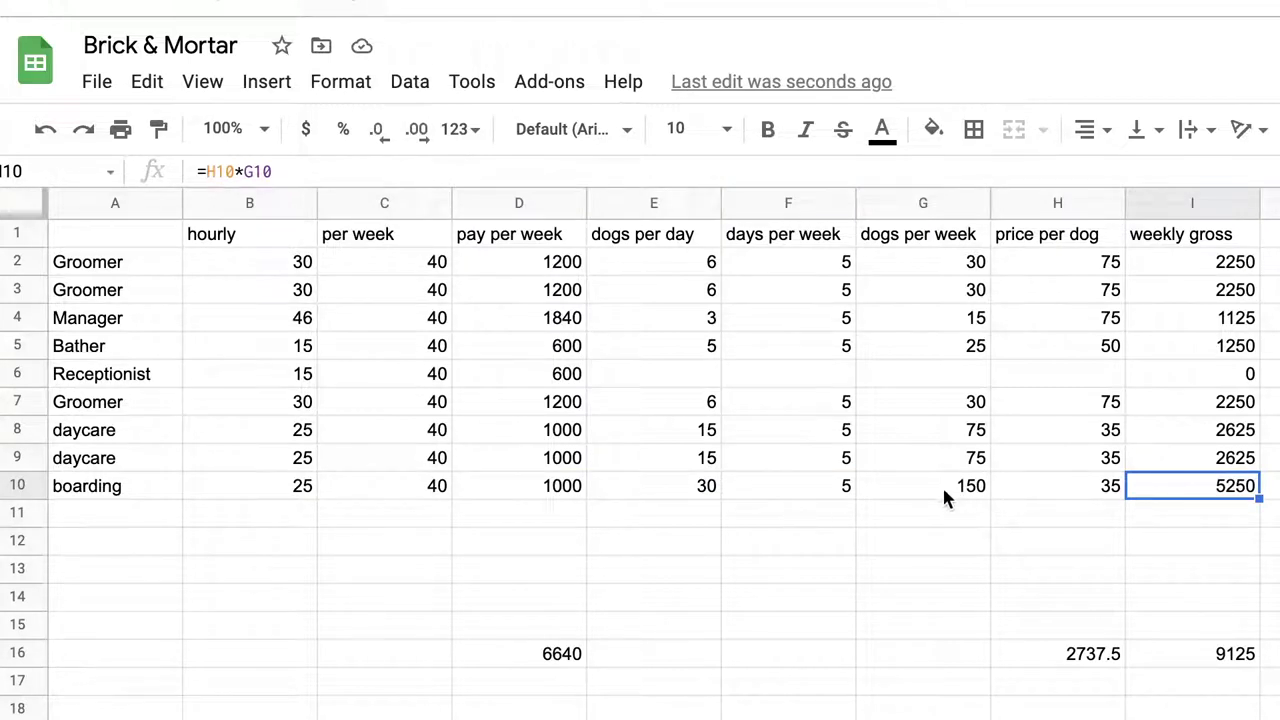
click(683, 496)
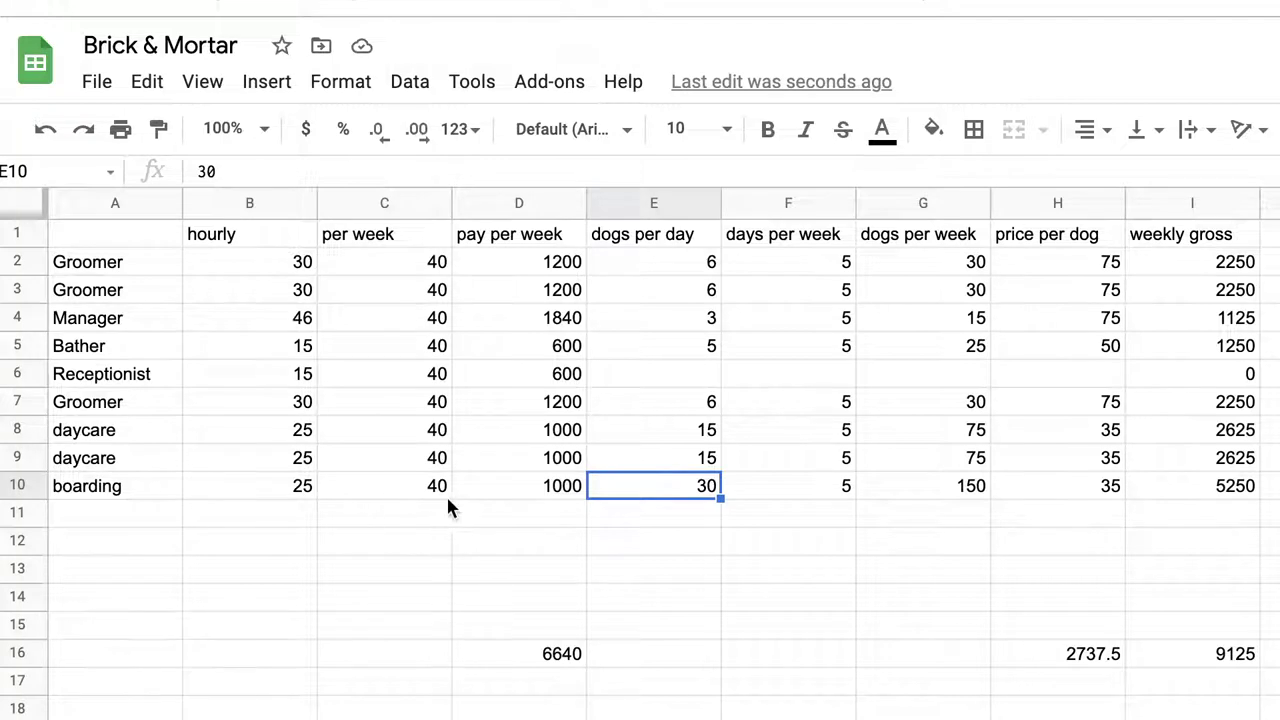
key(Left)
key(Left)
key(Left)
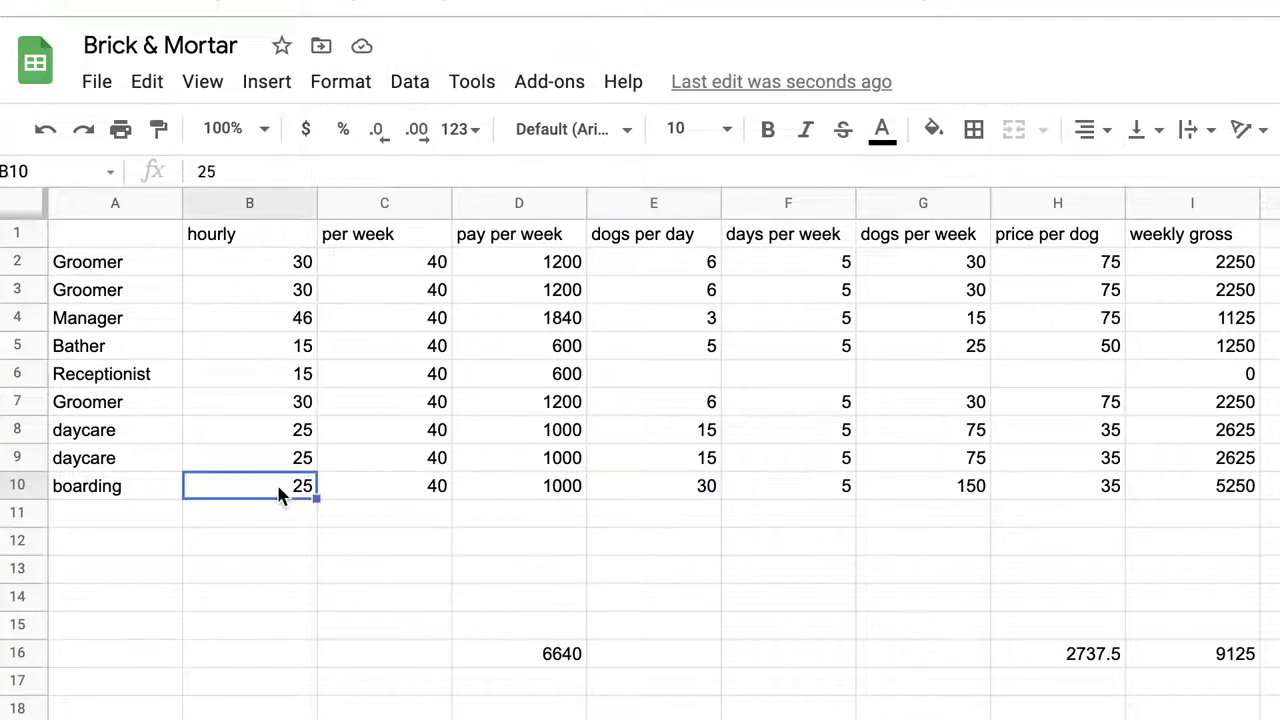
click(350, 495)
shift+click(309, 491)
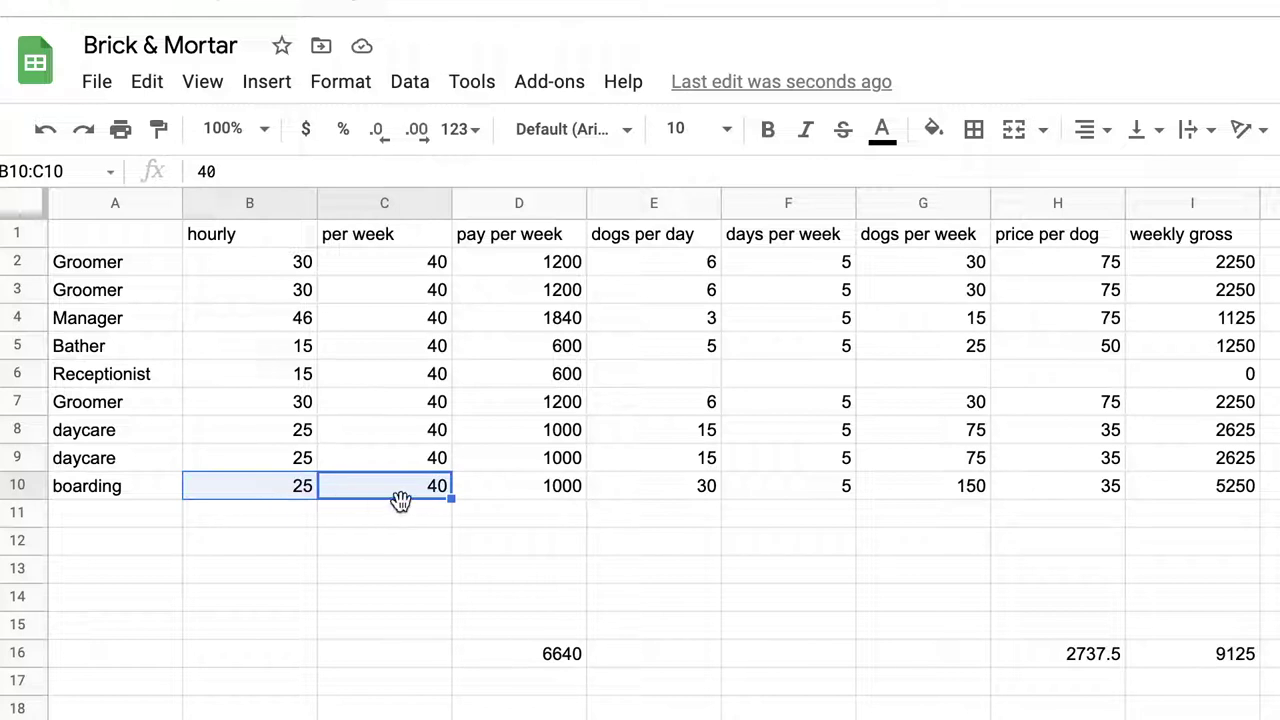
key(Down)
key(Down)
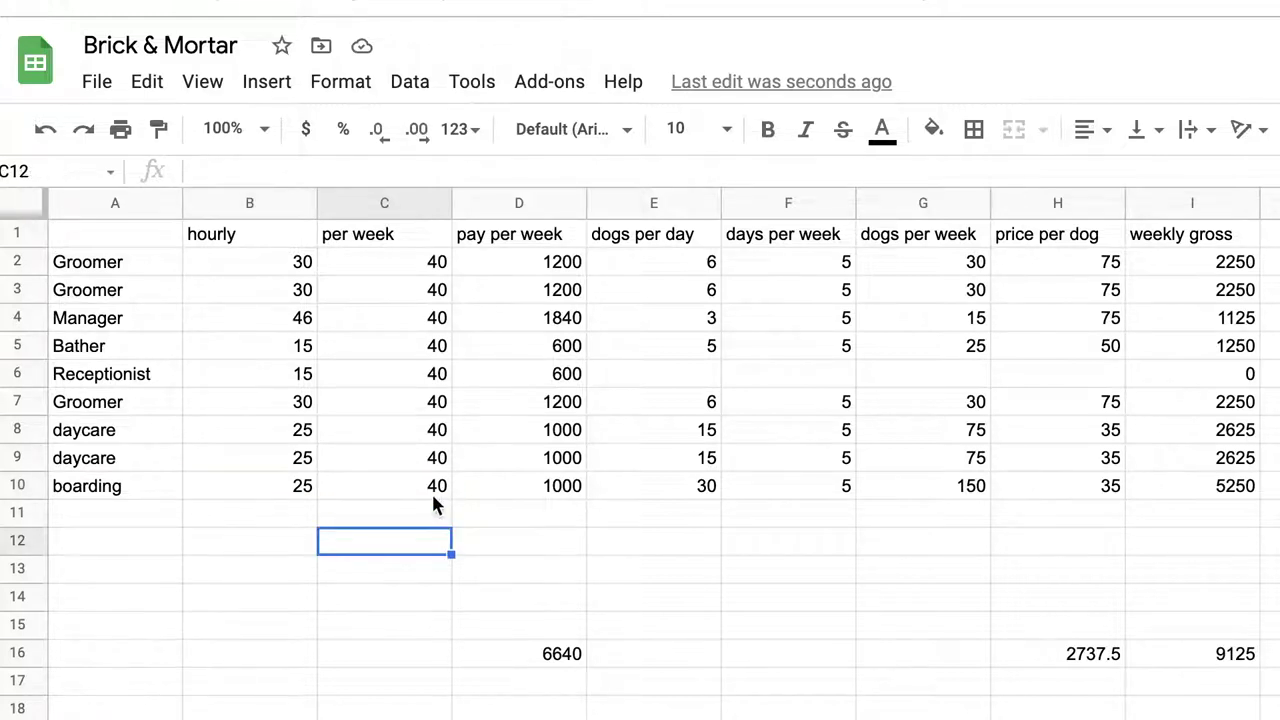
key(Up)
key(Up)
click(713, 488)
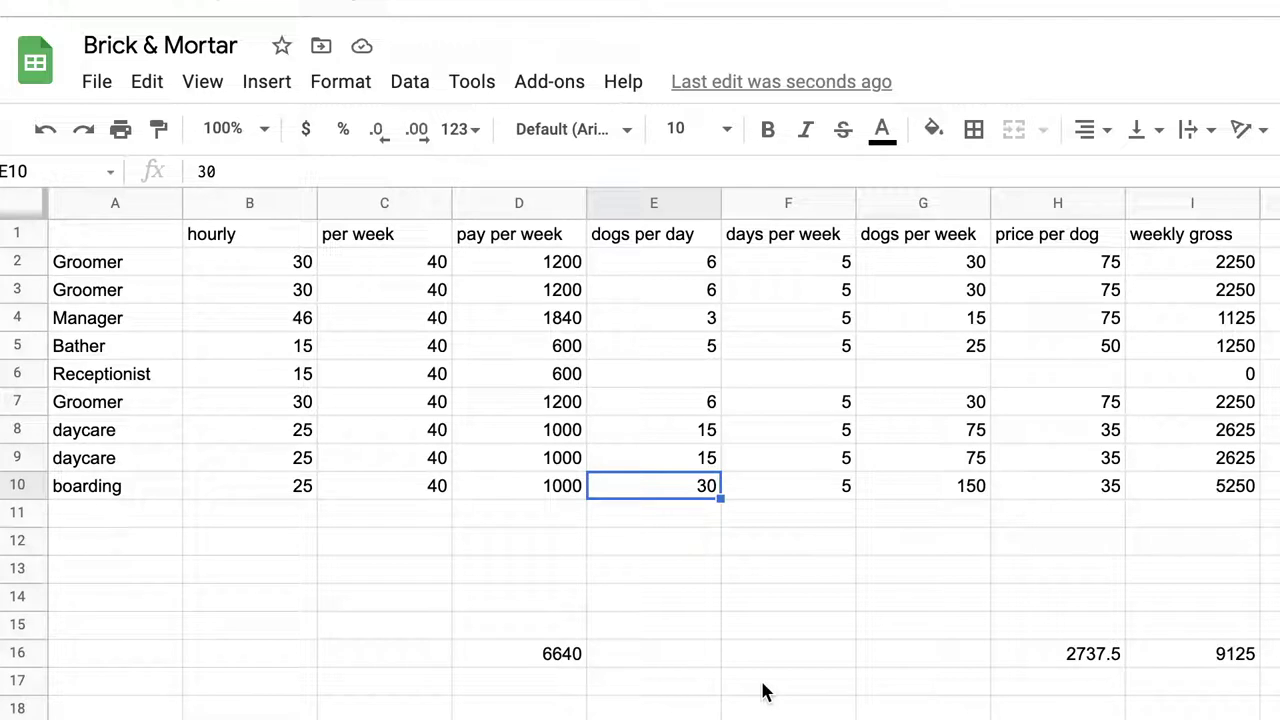
Step: Divide the boarding row's dogs per day by 8 in E11 with =E10/8, and clear the cell
click(705, 515)
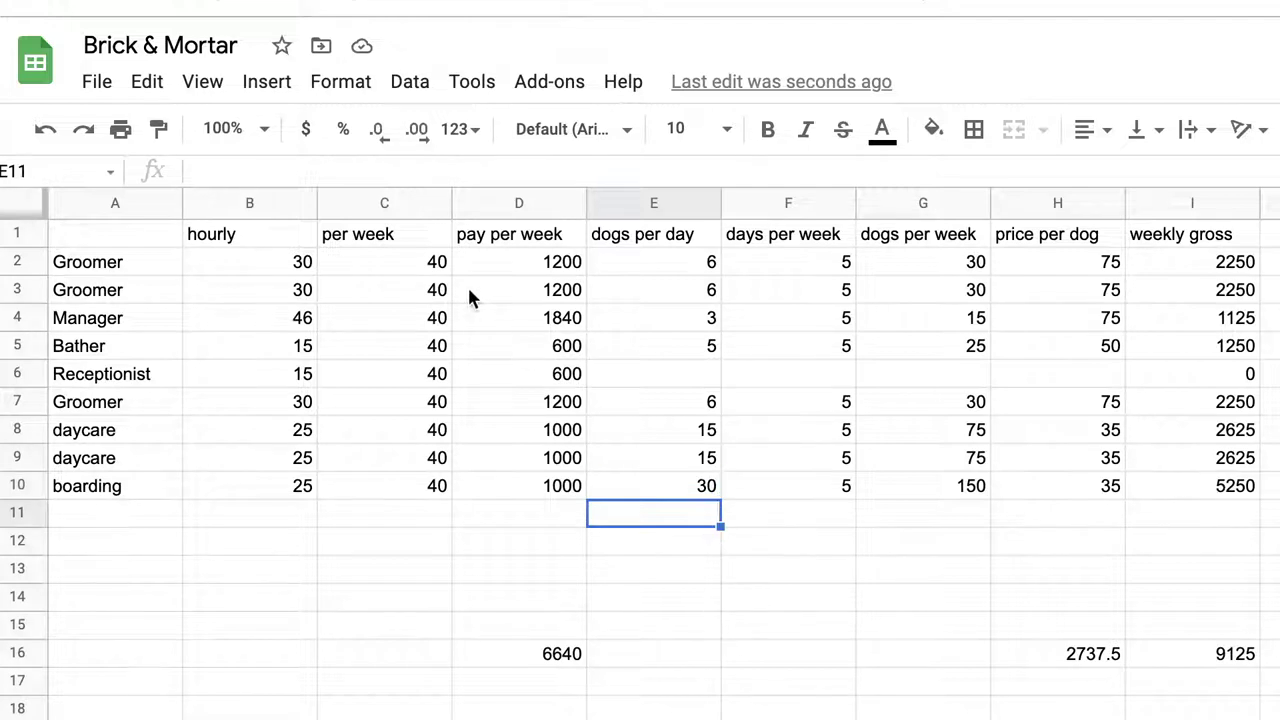
text(=)
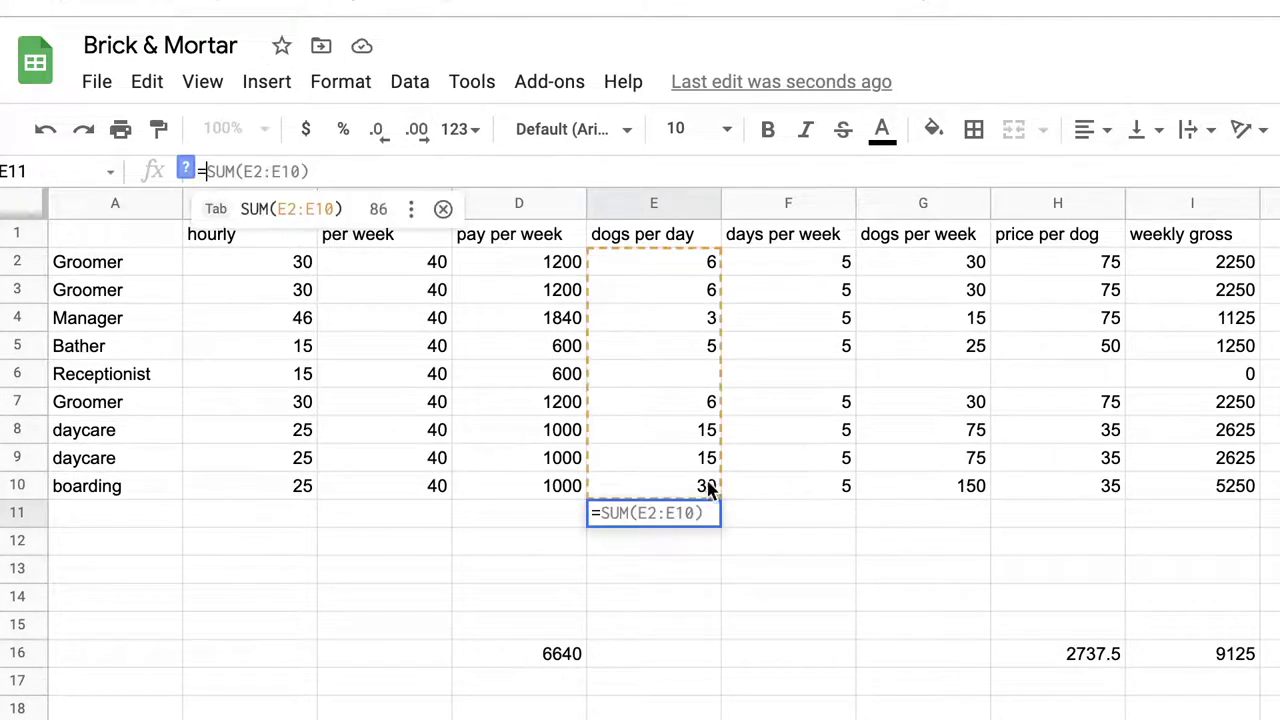
click(704, 486)
text(/8)
key(Return)
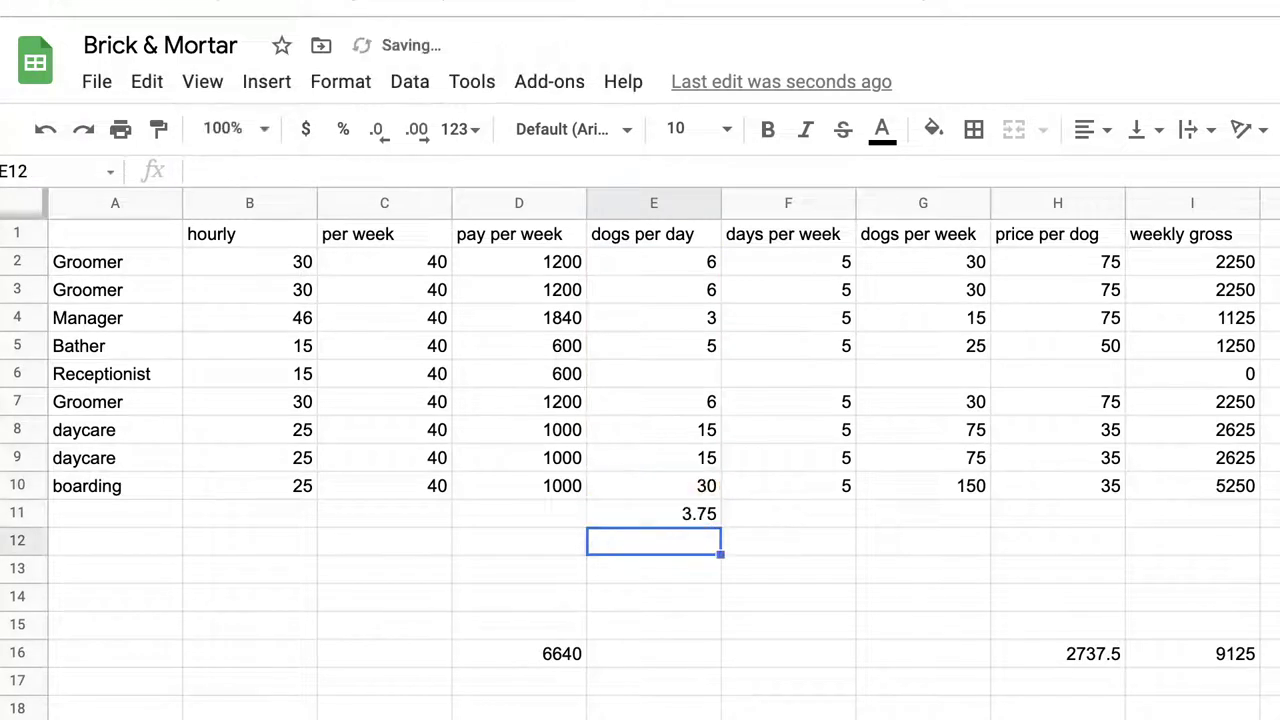
click(707, 520)
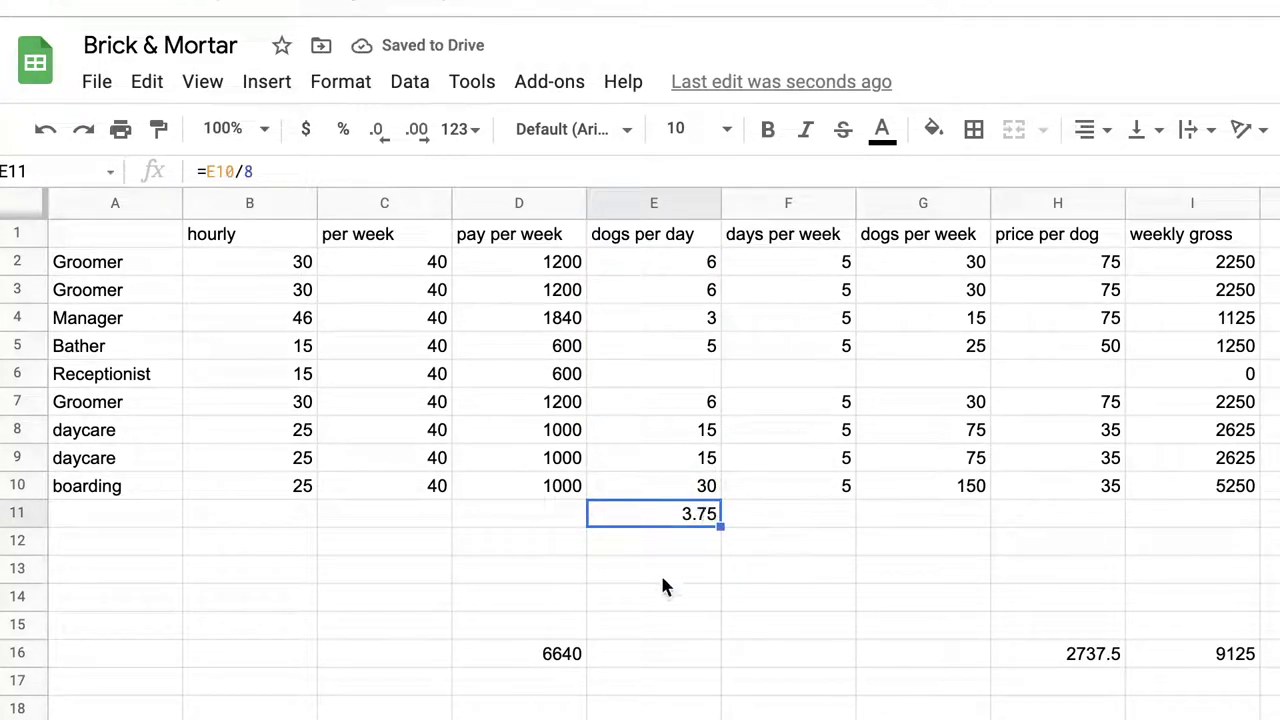
click(686, 490)
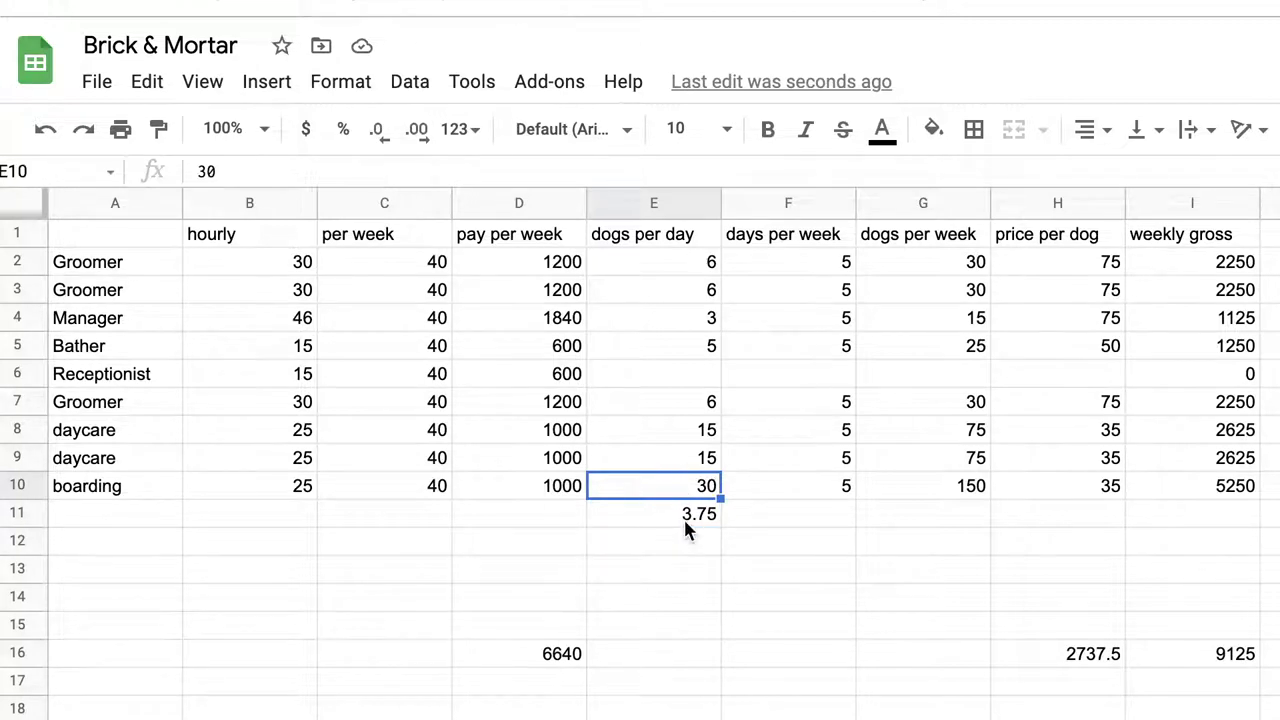
click(689, 522)
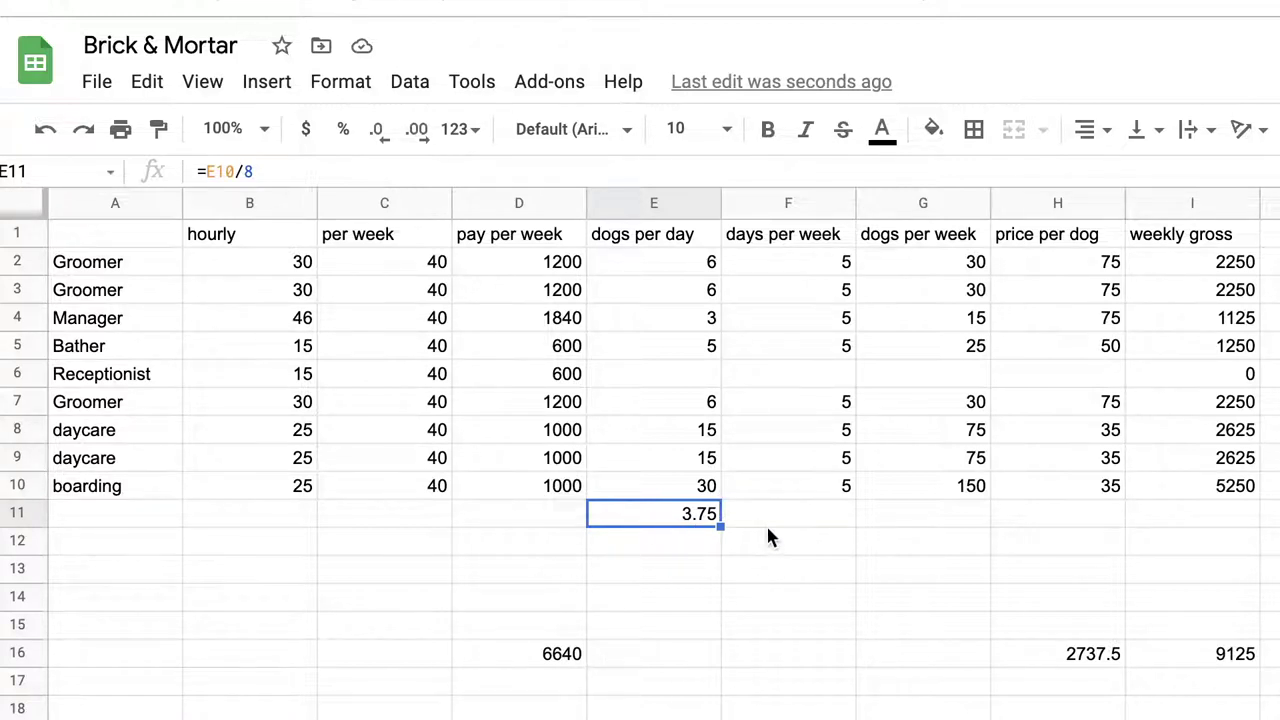
click(680, 497)
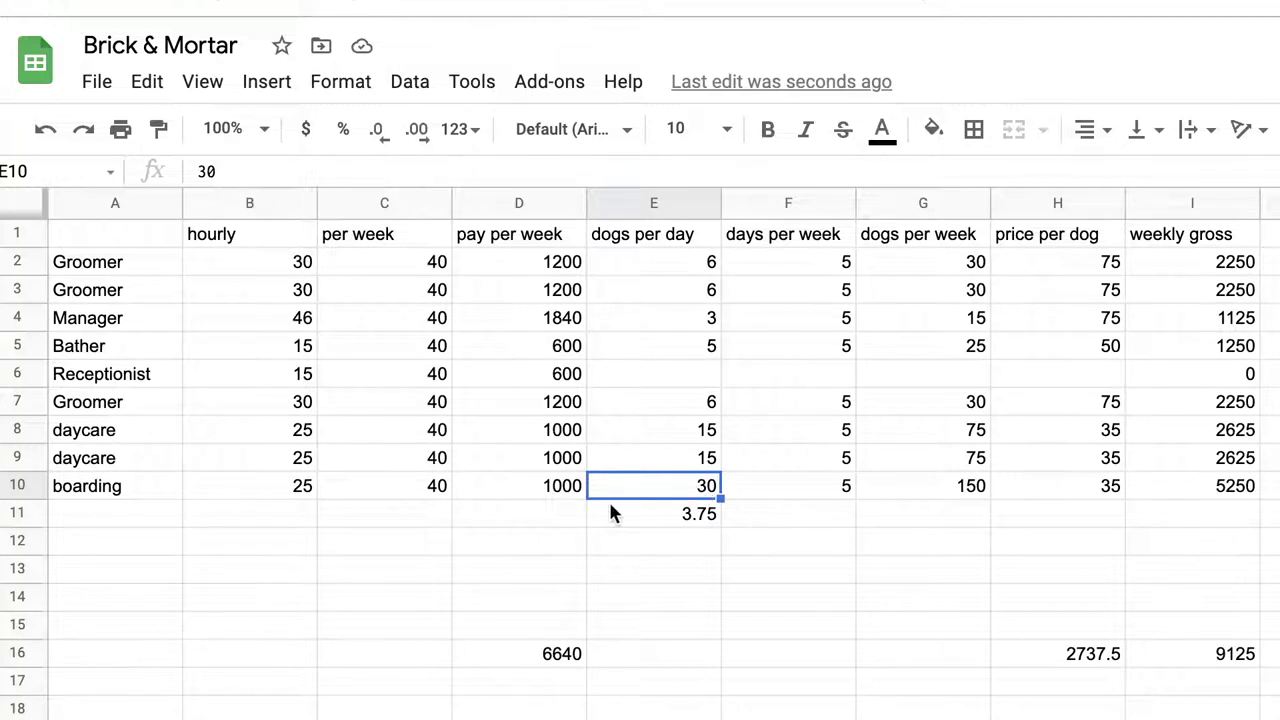
click(698, 516)
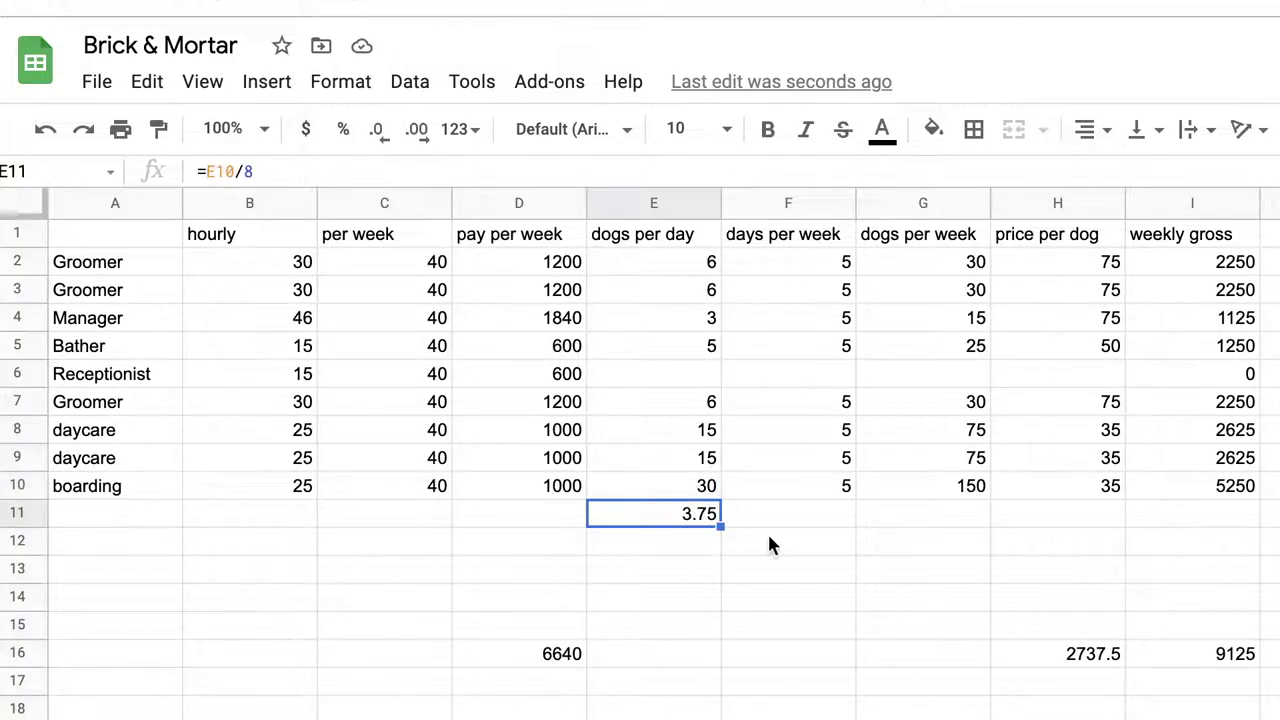
key(Delete)
Step: Calculate 30% of the second daycare row's weekly gross in I12 with =I9*.3
click(1104, 468)
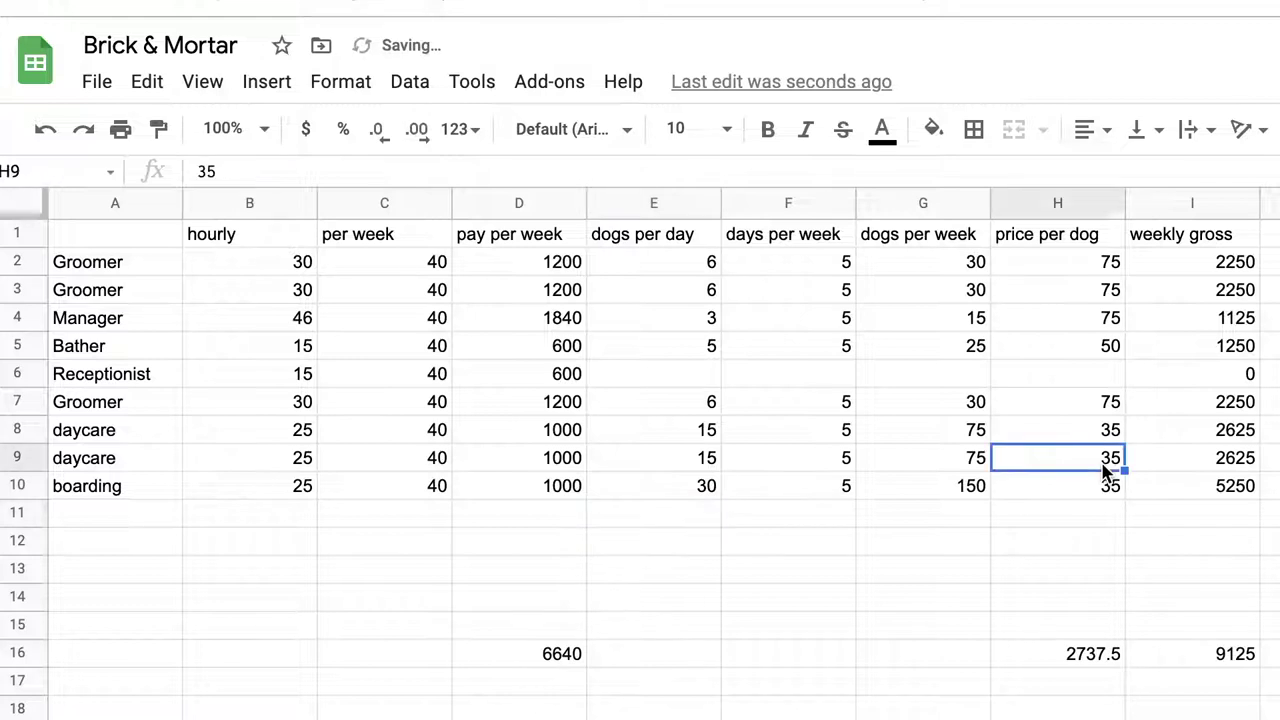
click(1204, 460)
click(555, 465)
drag(563, 466, 1260, 470)
click(1266, 468)
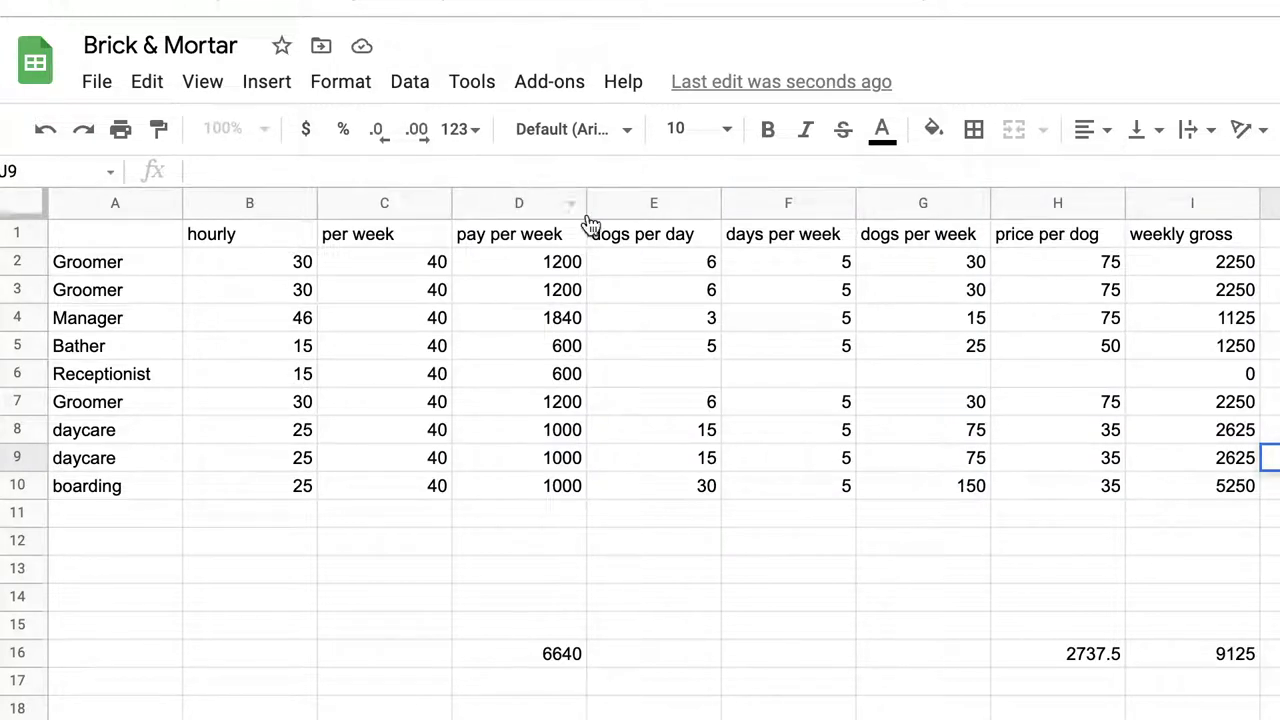
drag(1210, 530, 1199, 556)
text(=)
click(1232, 460)
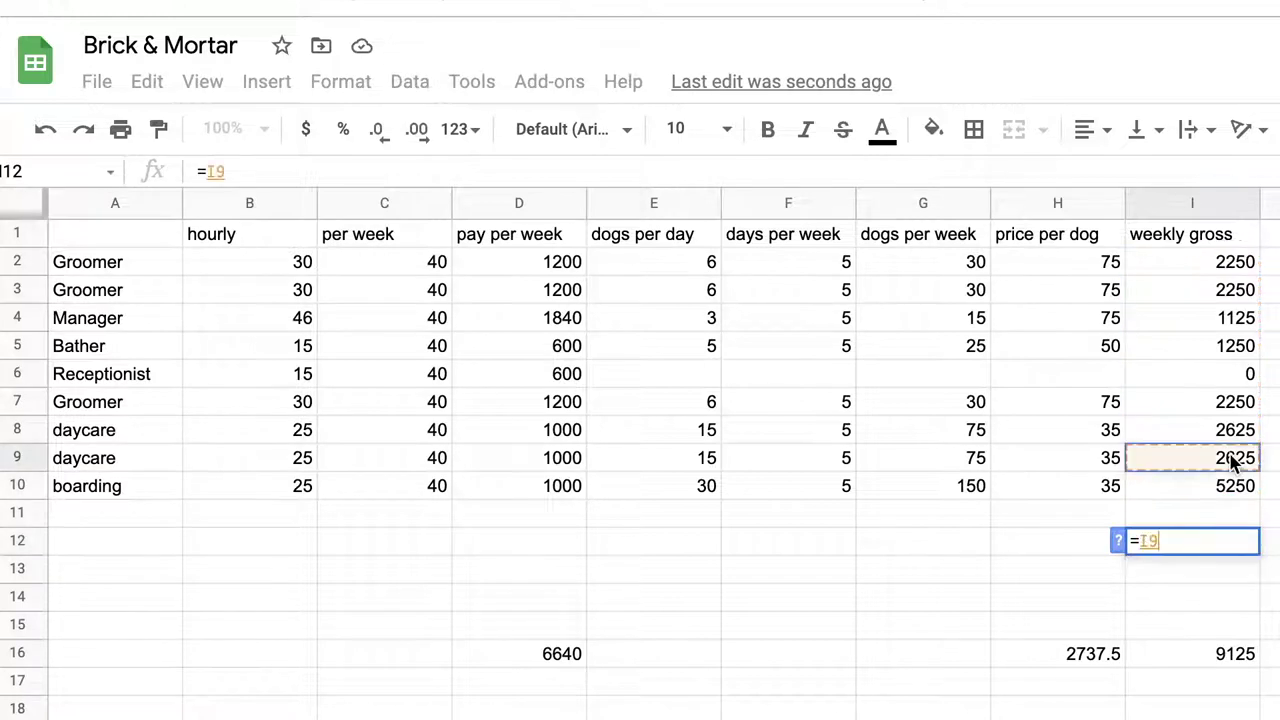
text(*.3)
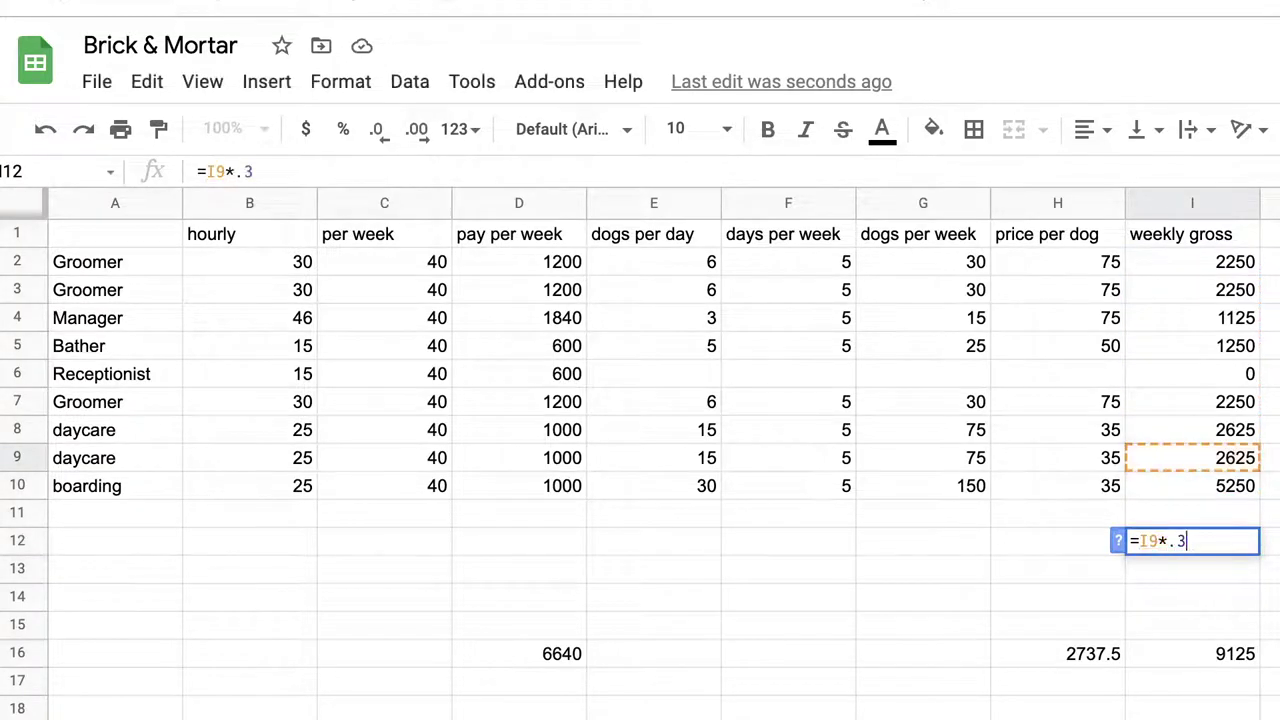
key(Return)
Step: Clear the 30% calculation in I12, and undo the deletion
click(1200, 543)
key(Delete)
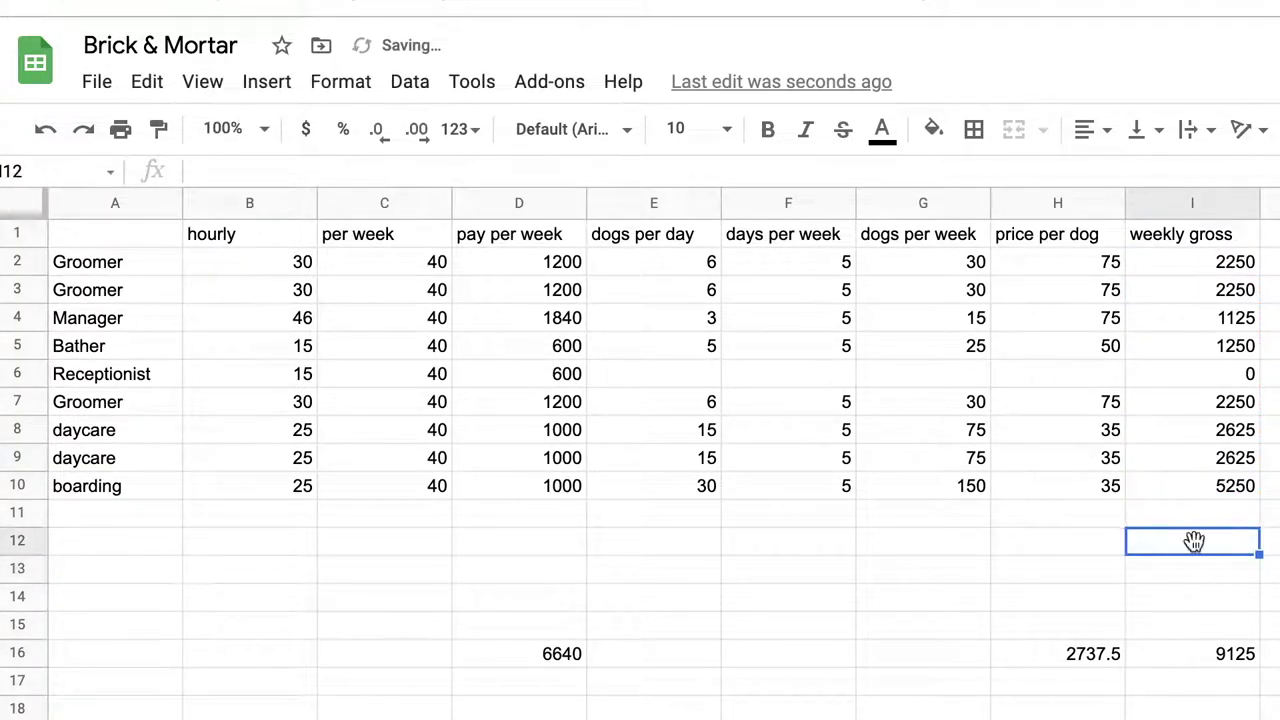
click(45, 129)
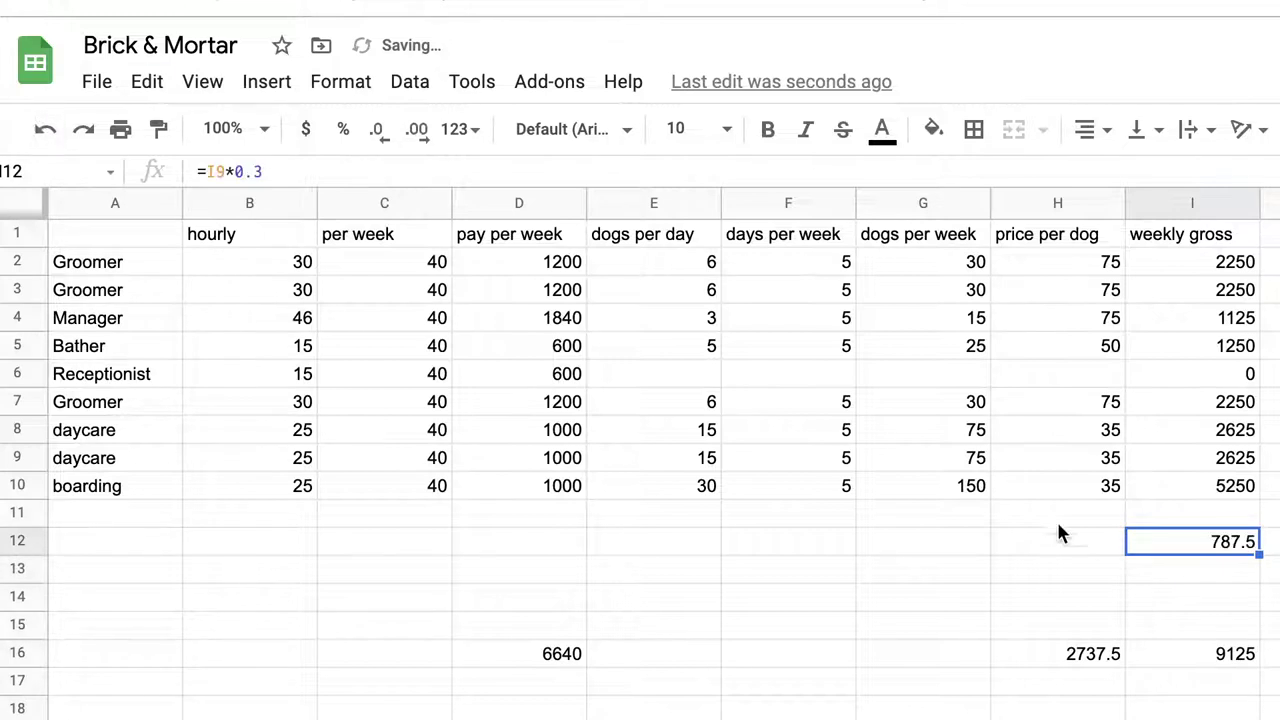
Step: Review the first daycare row's pay per week, hourly rate and dogs per day
click(563, 440)
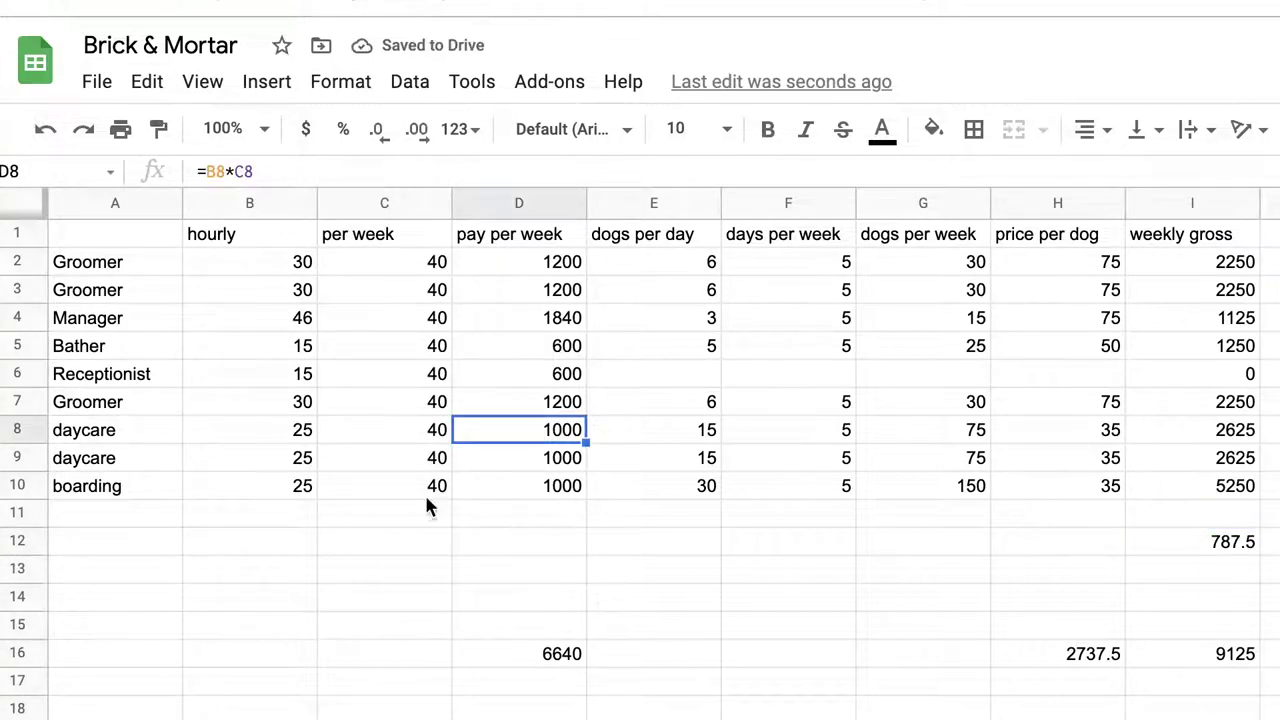
click(290, 430)
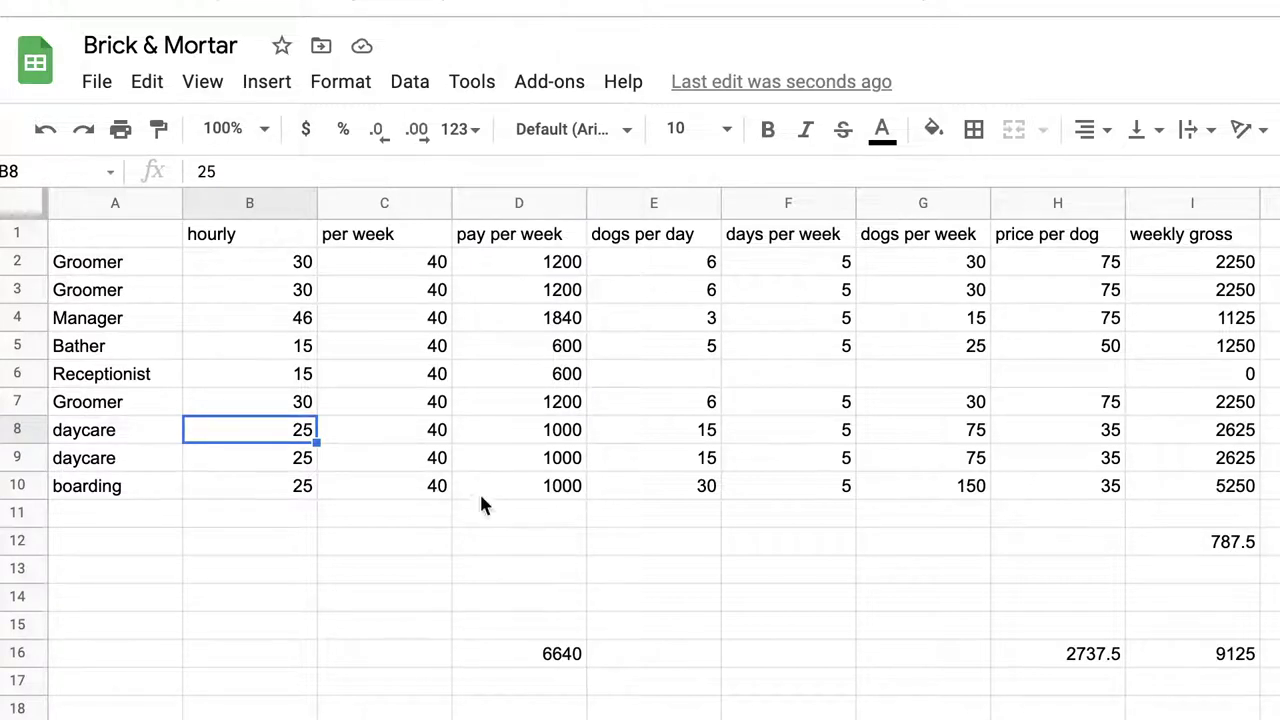
click(650, 438)
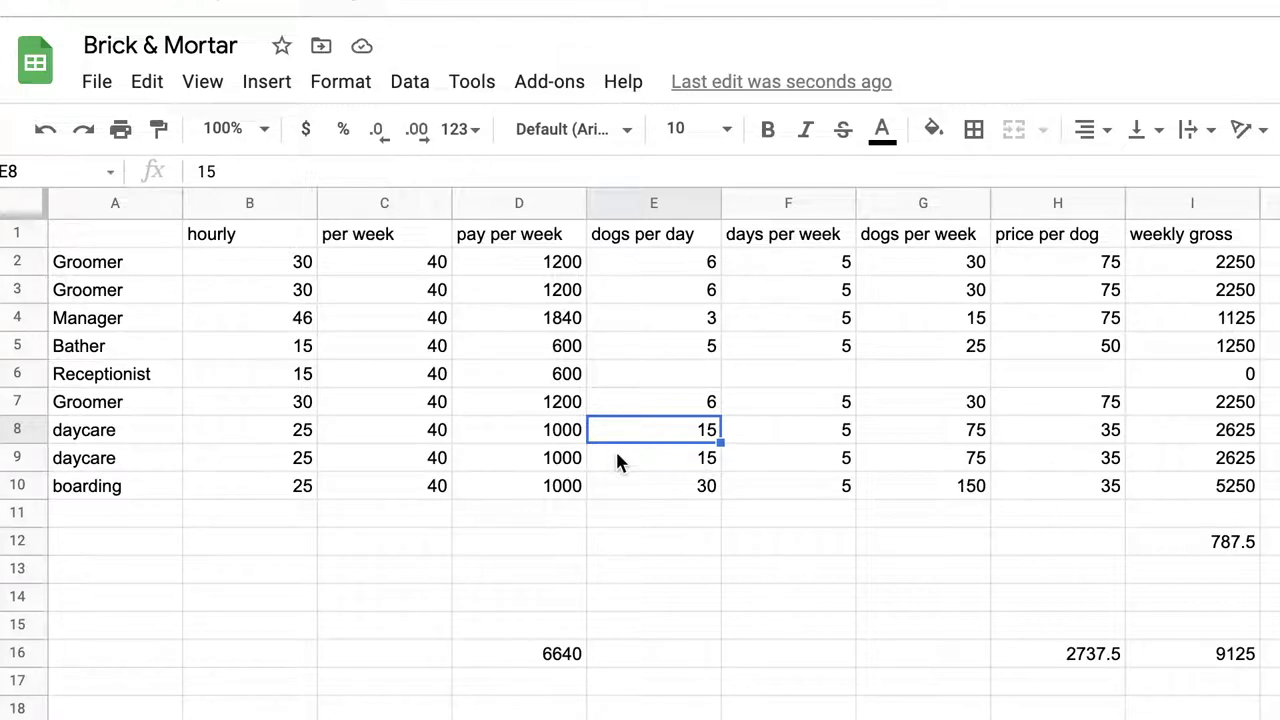
Step: Try 7 and 10 dogs per day in the first daycare row, and set the value back to 15
text(7)
click(790, 548)
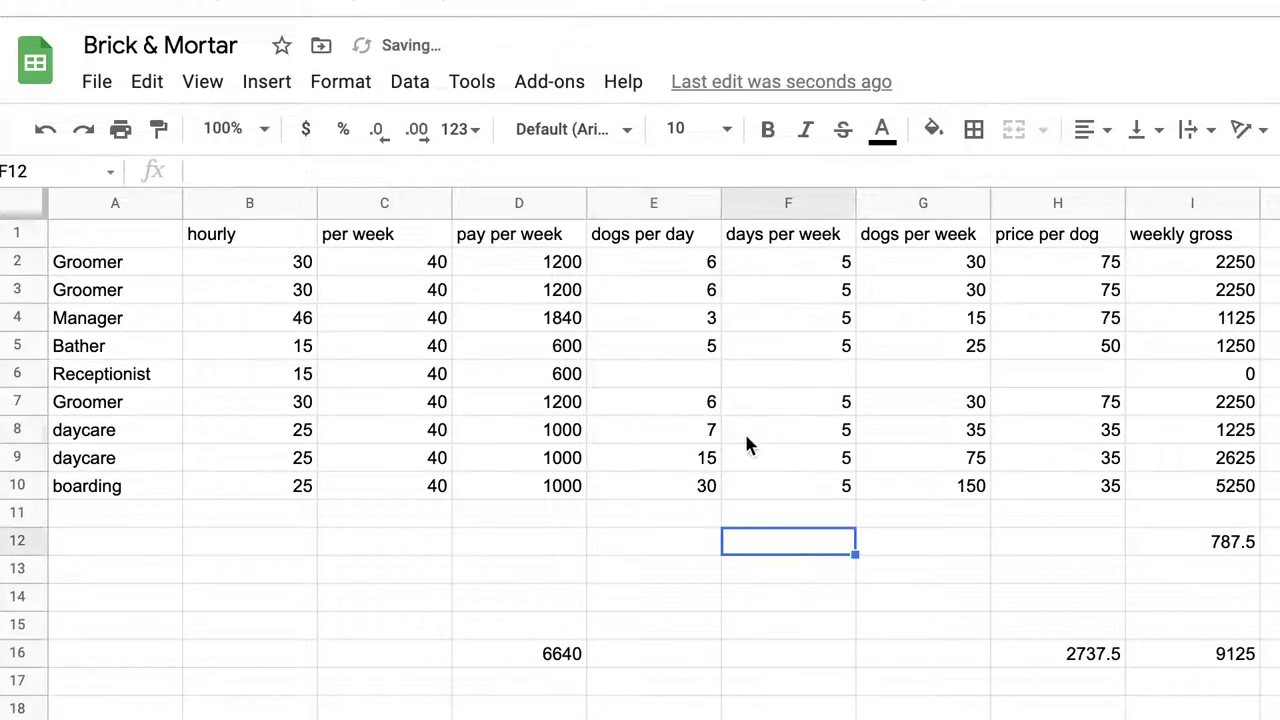
click(706, 436)
text(10)
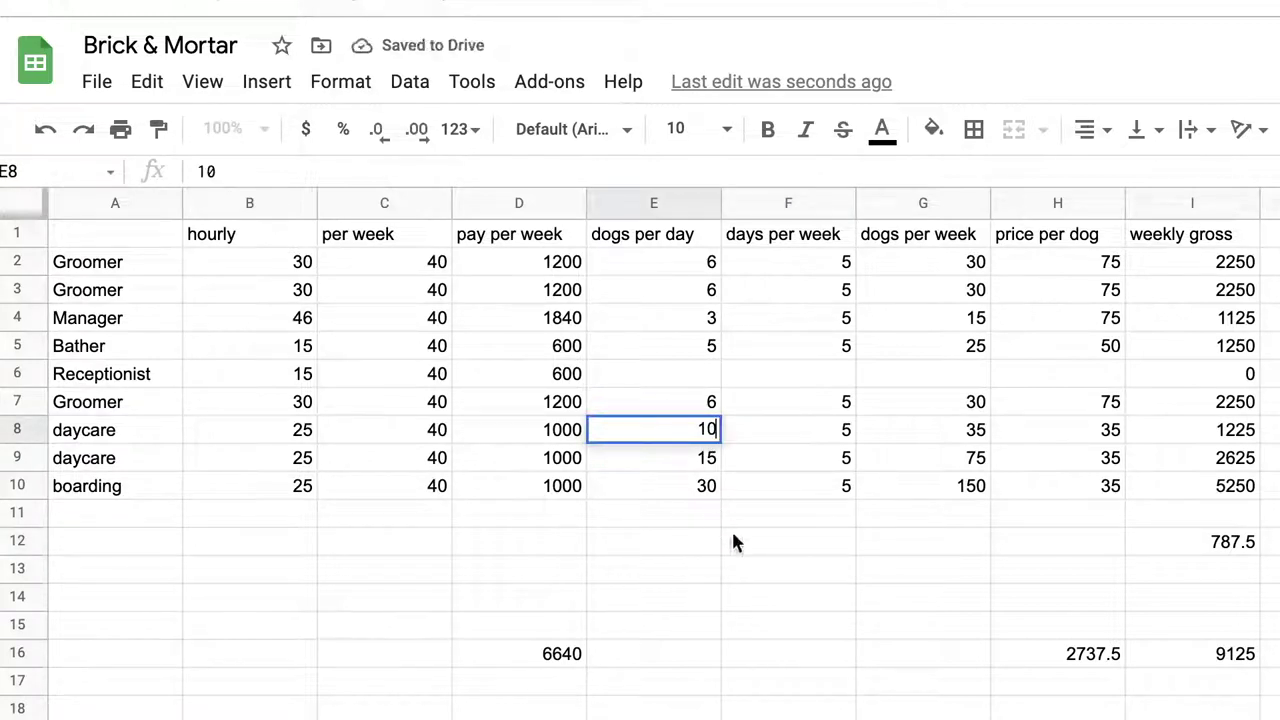
click(732, 535)
click(712, 438)
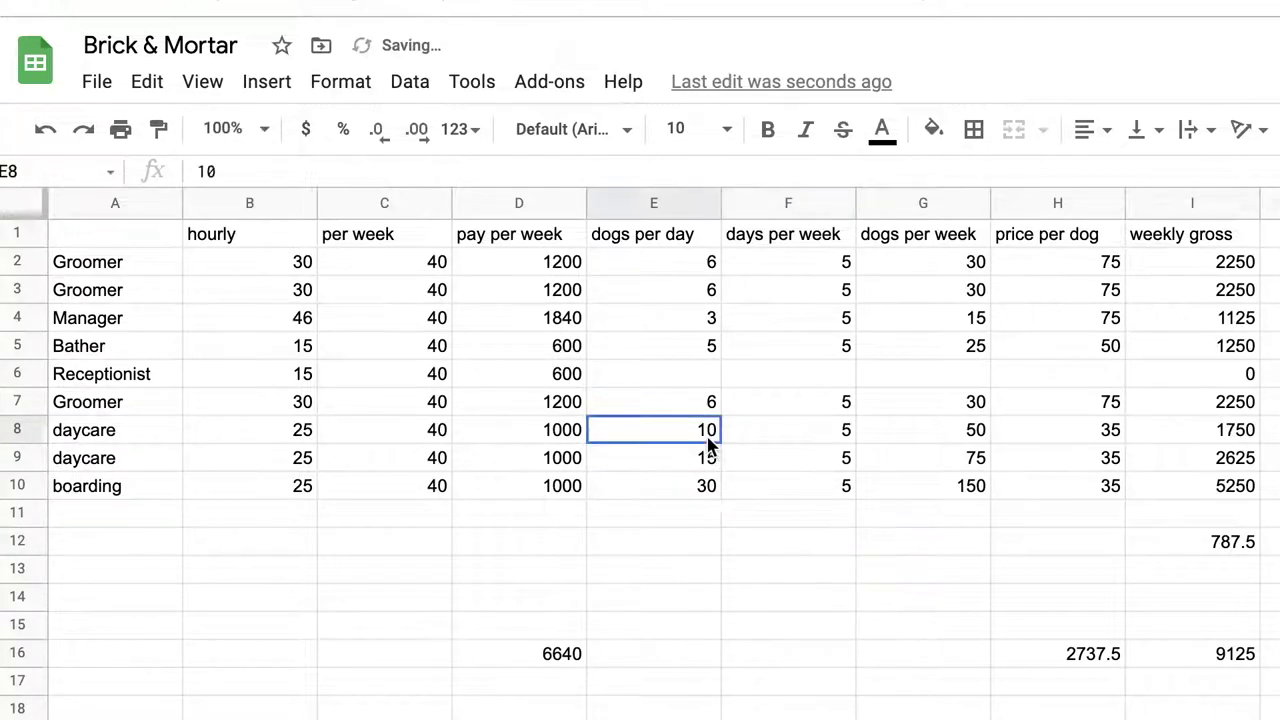
text(15)
click(728, 510)
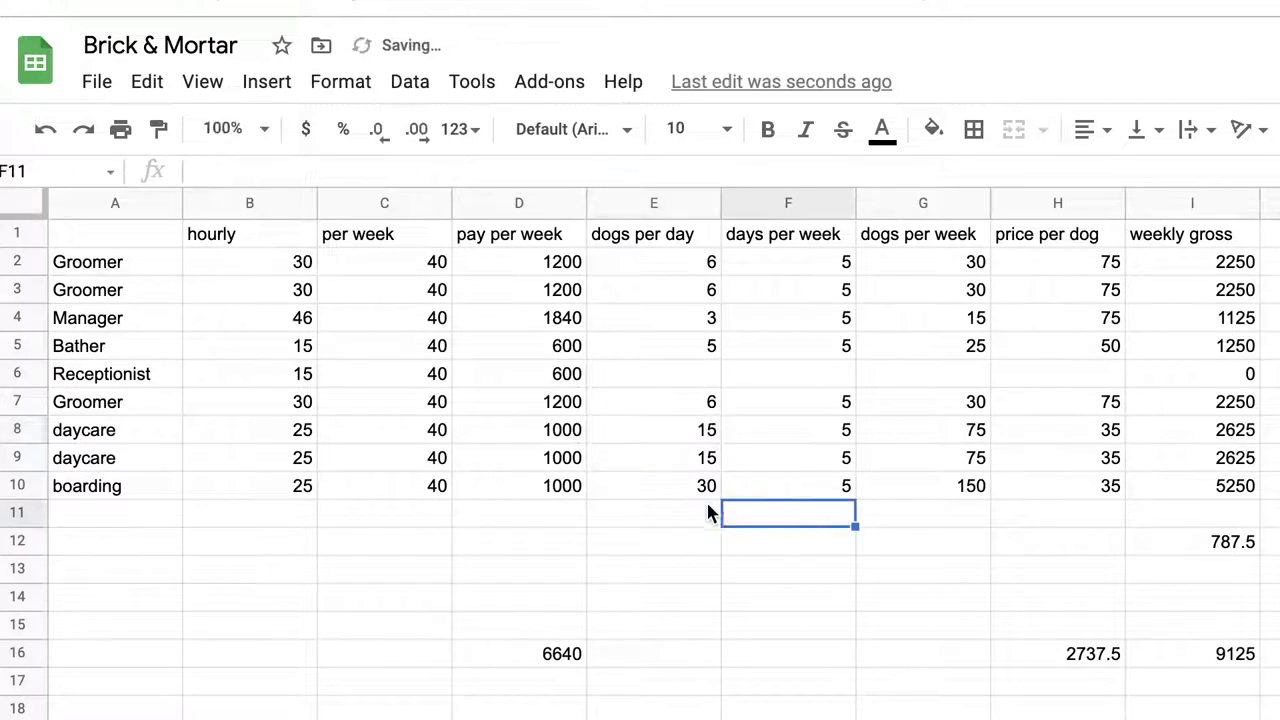
Step: Review the first daycare row's hourly rate and dogs per day, along with the bather, receptionist and manager roles
click(300, 432)
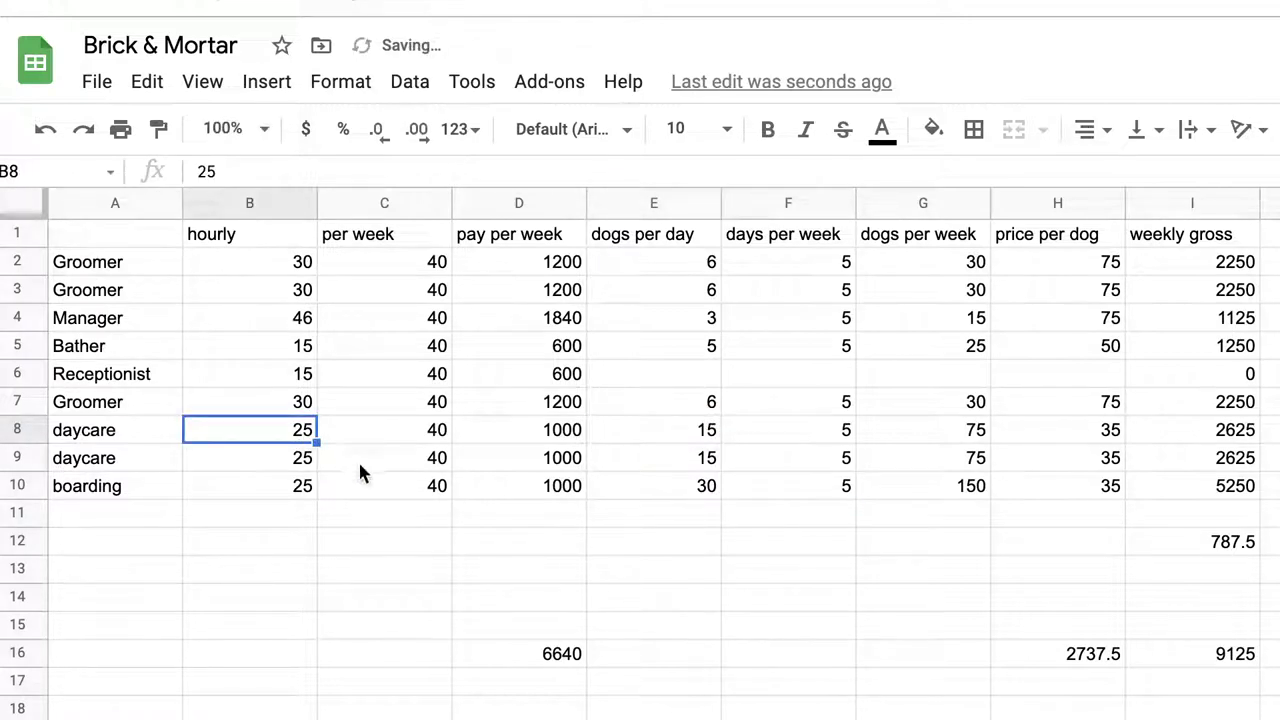
drag(103, 430, 706, 440)
click(720, 441)
click(716, 441)
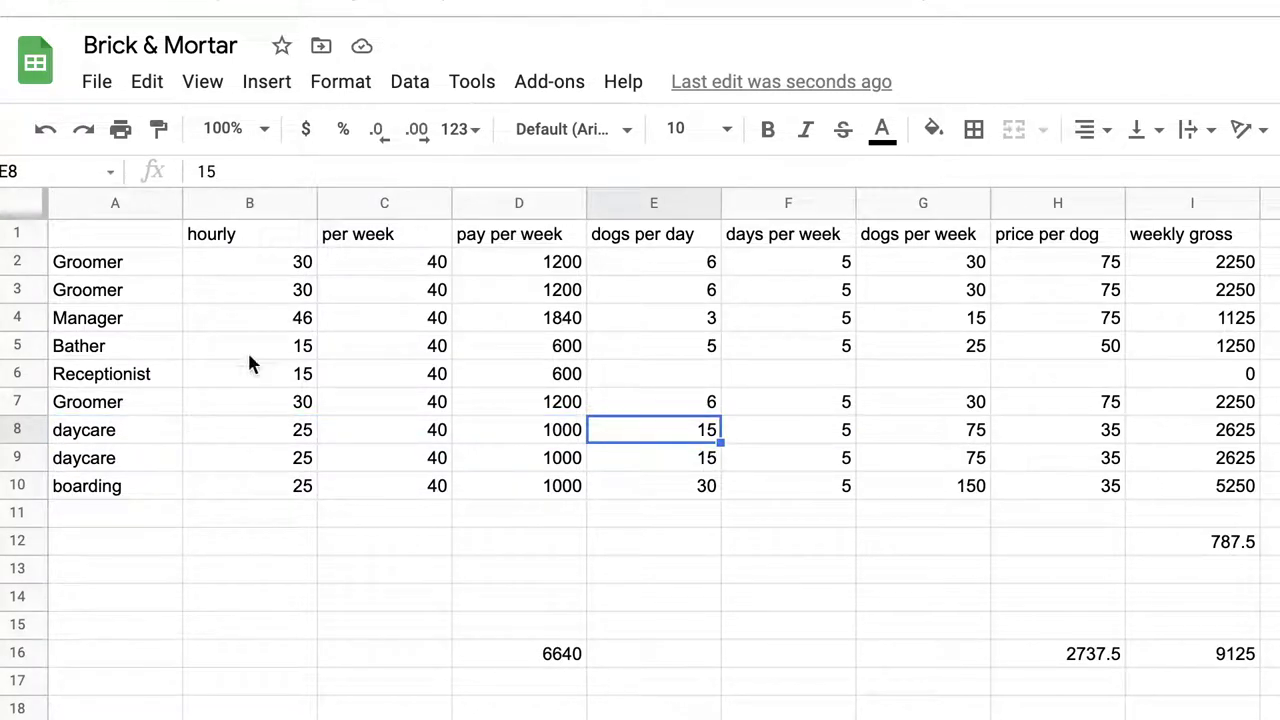
click(143, 352)
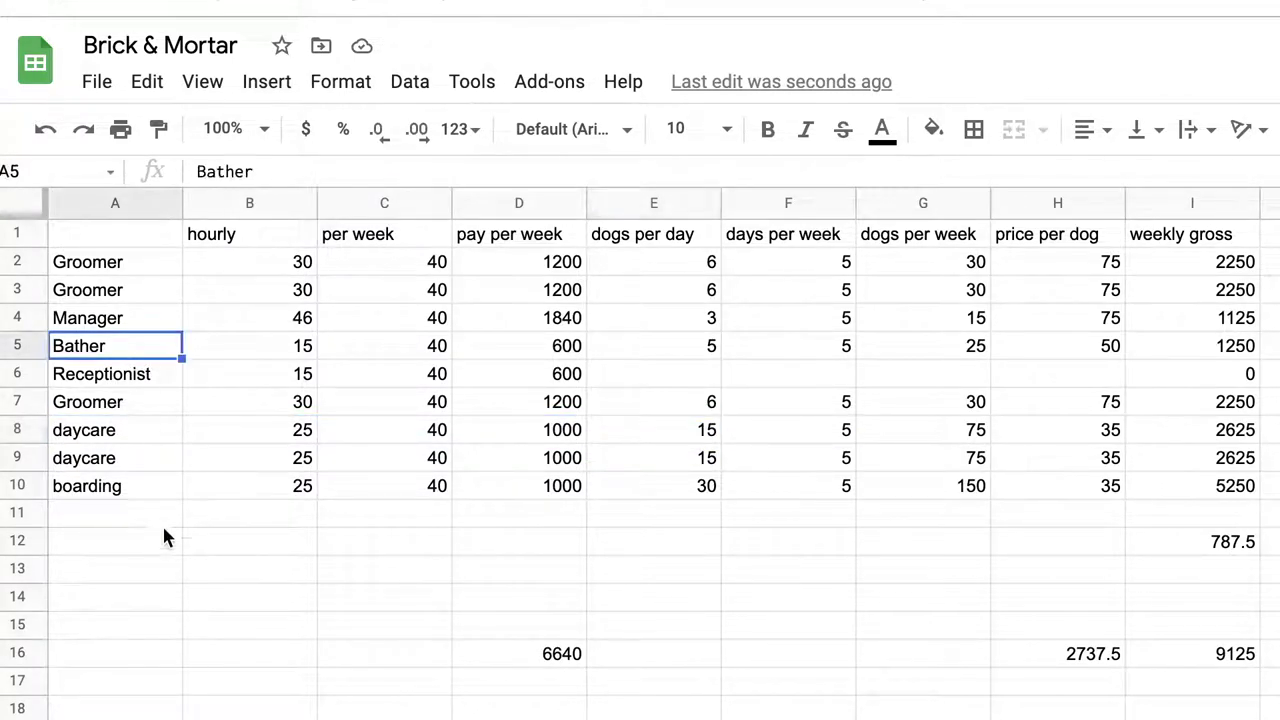
click(143, 374)
click(92, 318)
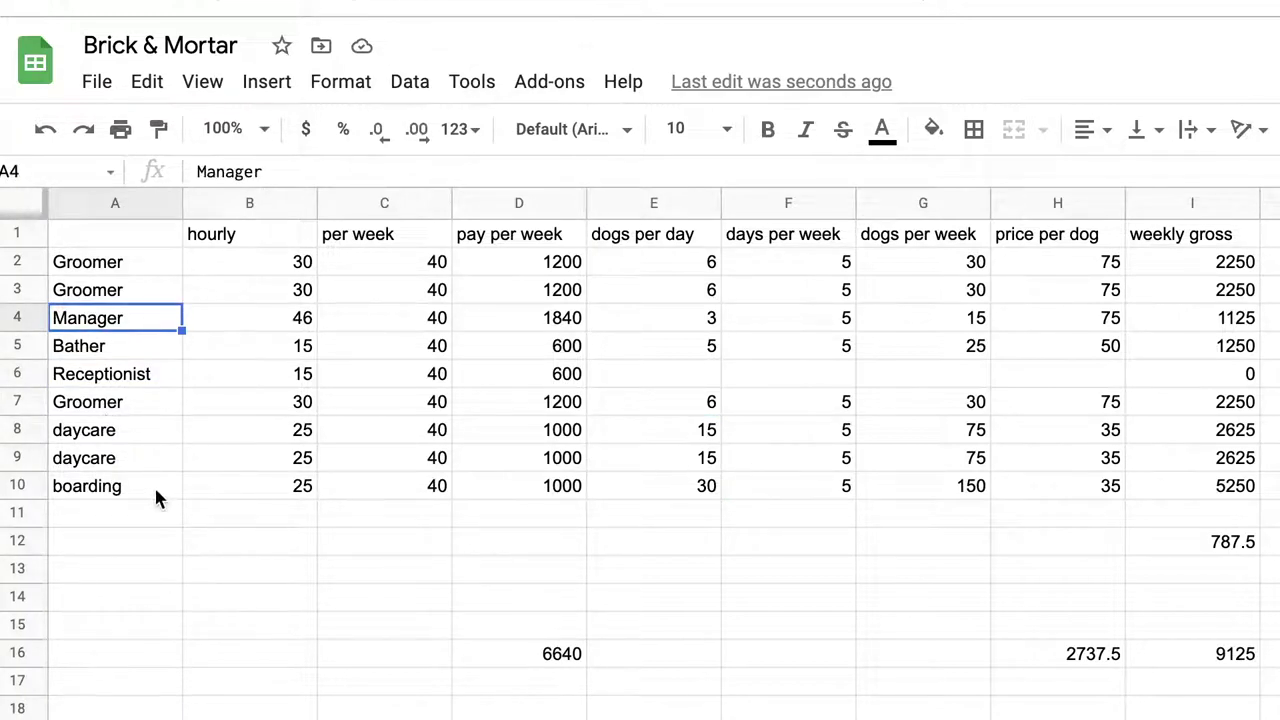
Step: Set the second daycare row's price per dog to 40
drag(115, 460, 1232, 480)
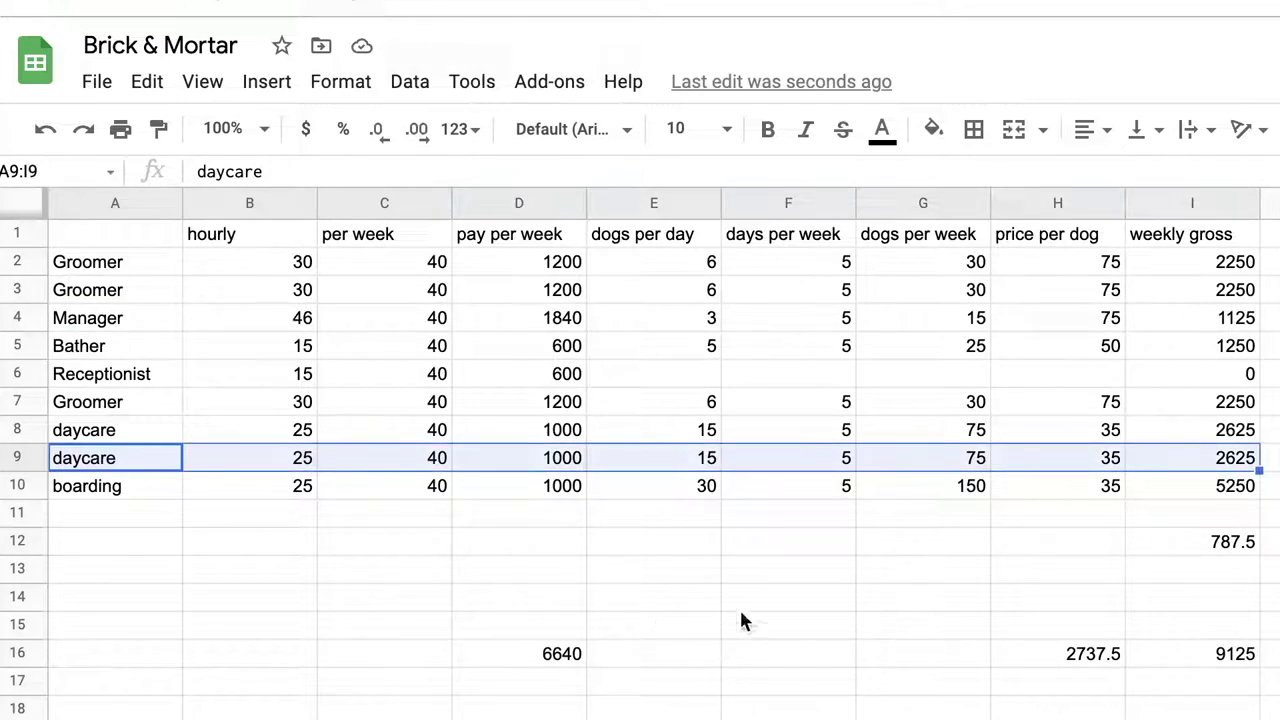
click(855, 540)
click(1080, 452)
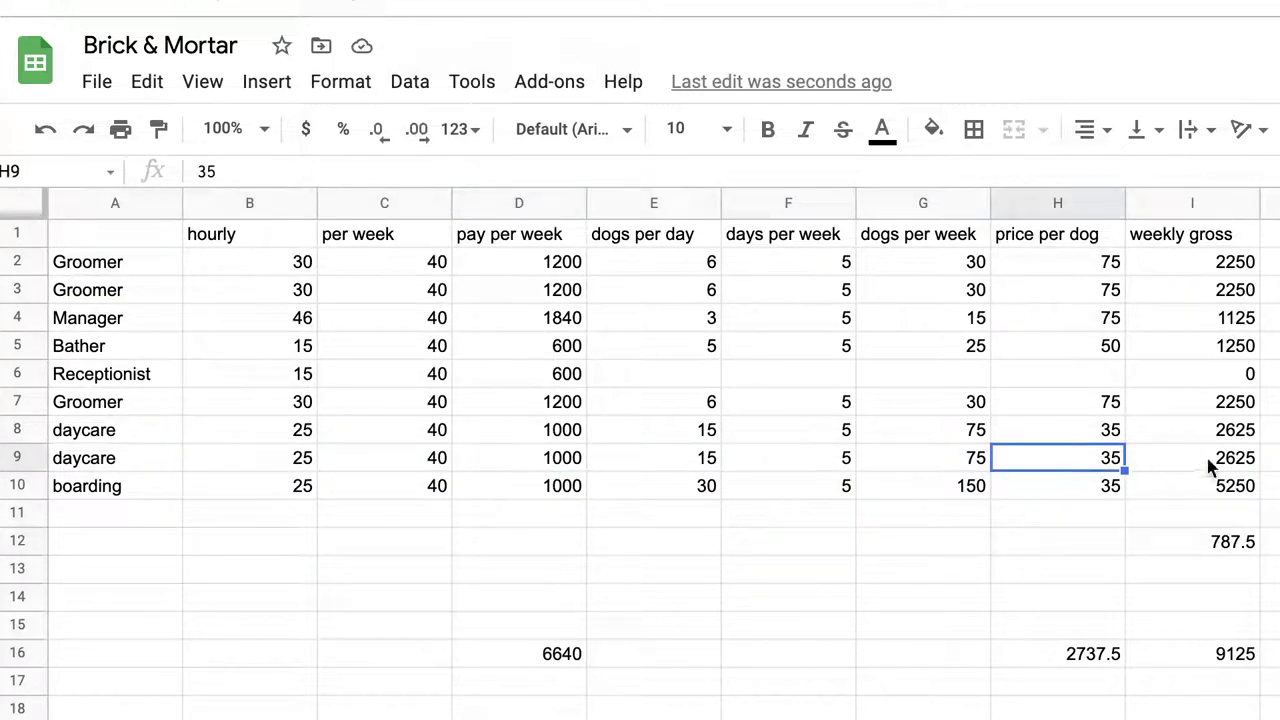
click(1232, 468)
click(1092, 464)
text(40)
click(1088, 533)
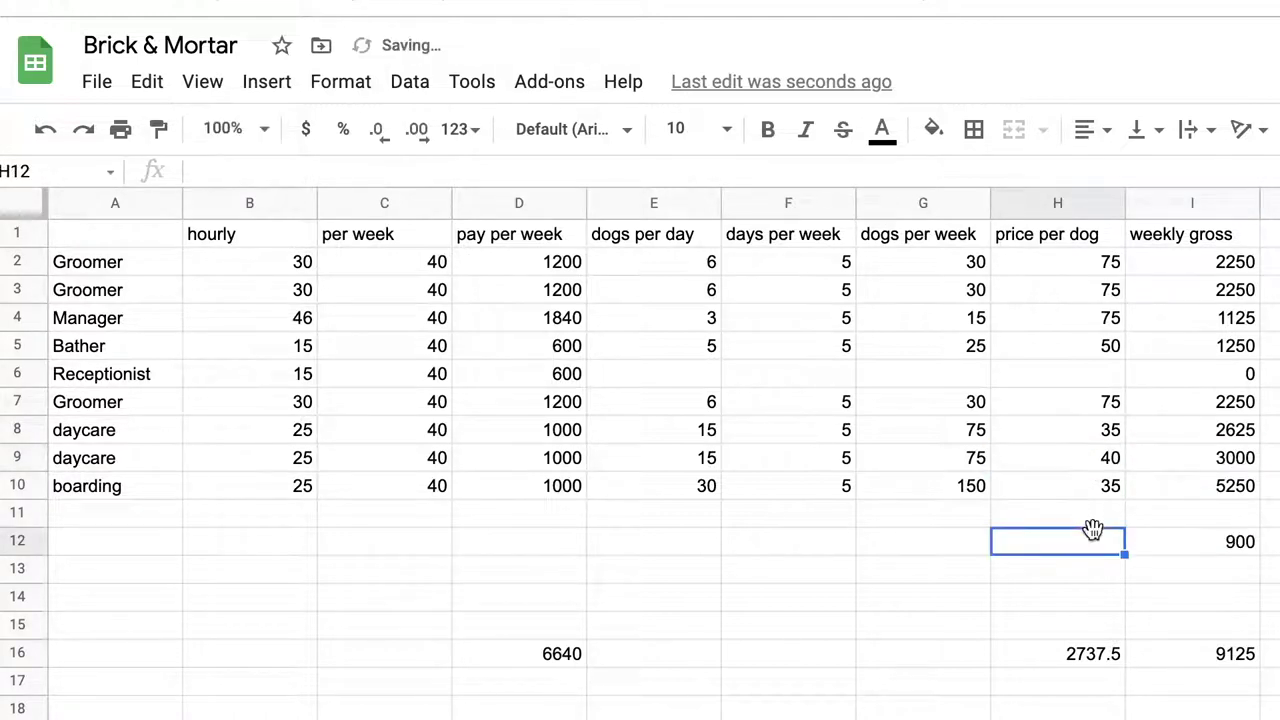
Step: Check the second daycare row's hourly rate and weekly gross, and set its dogs per day to 10
click(1045, 452)
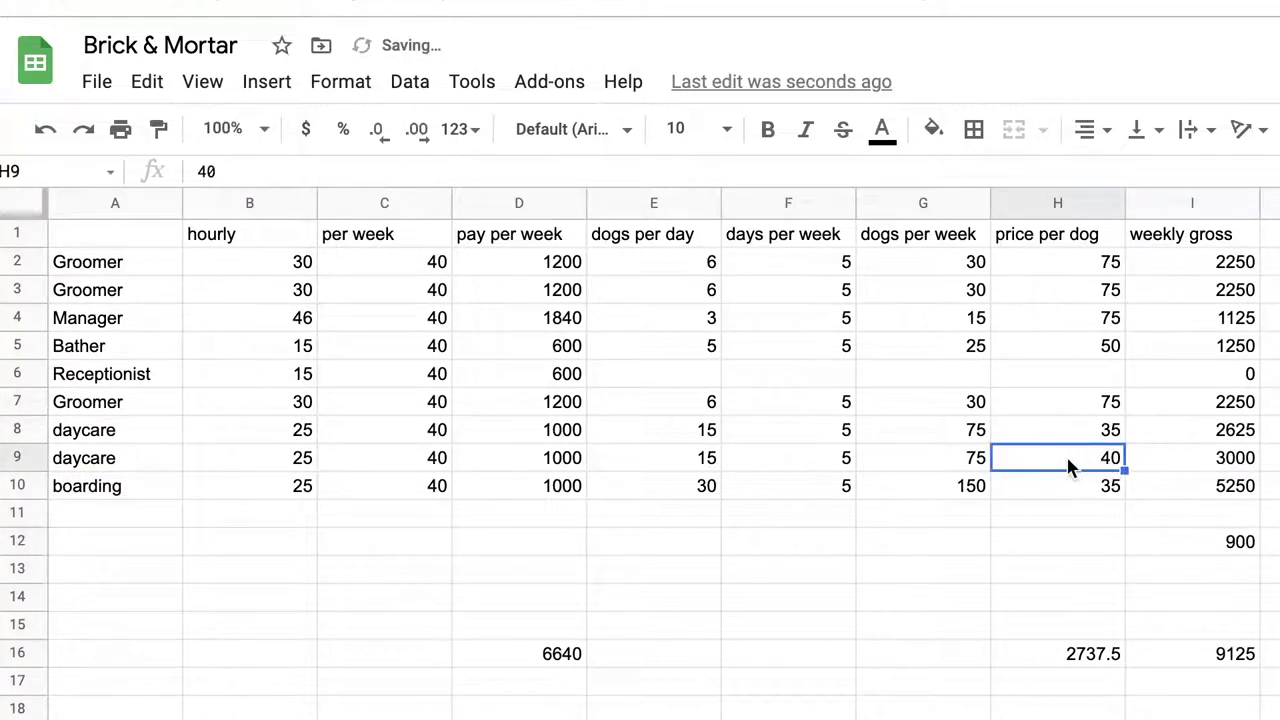
drag(1068, 456, 309, 466)
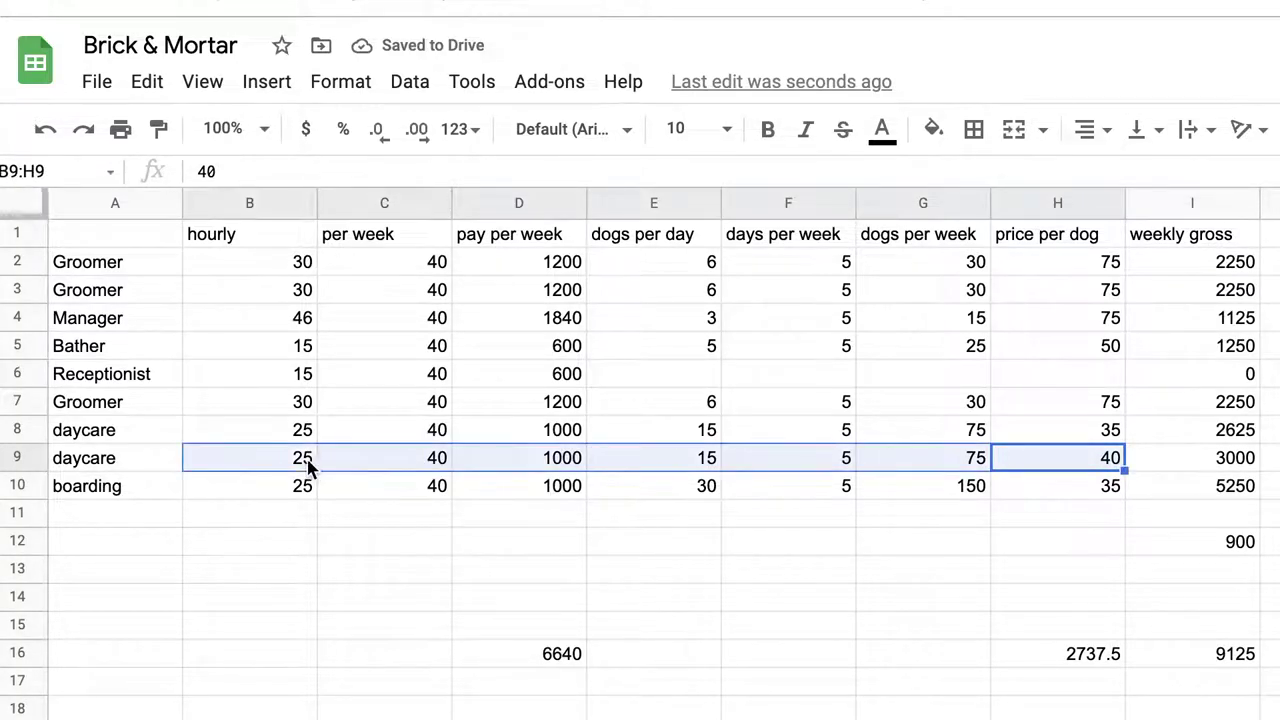
click(251, 458)
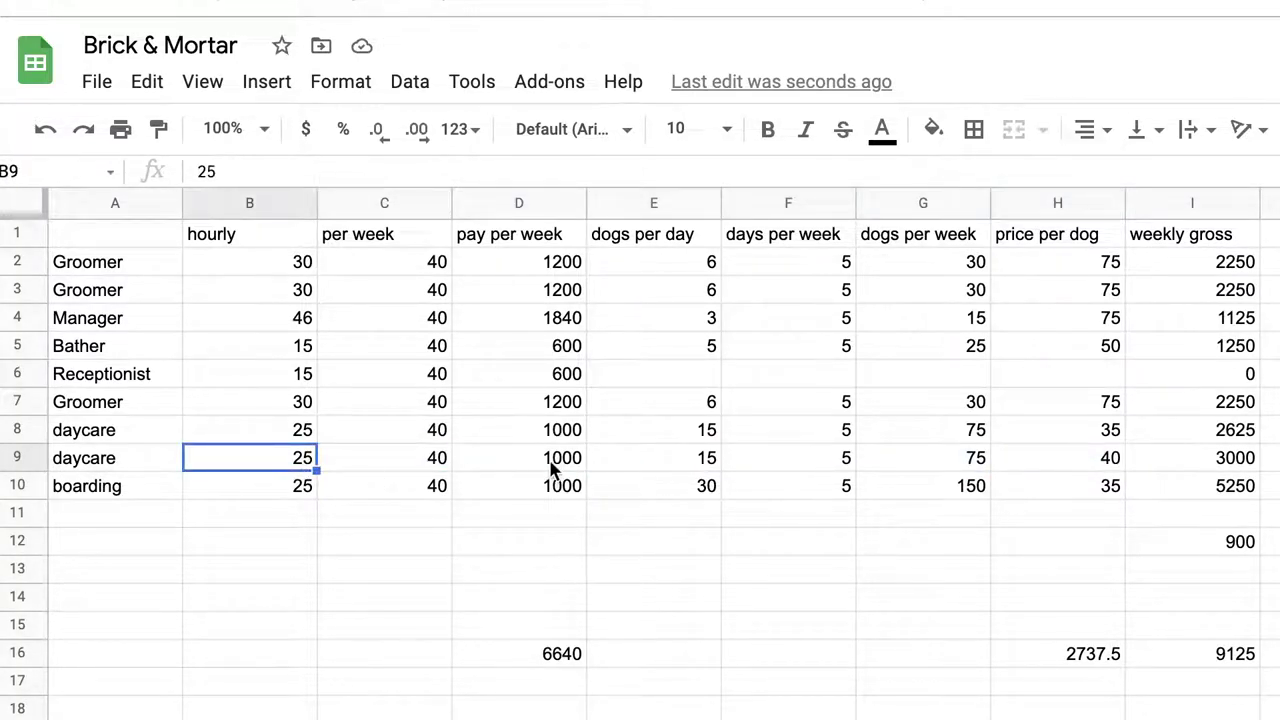
click(1230, 460)
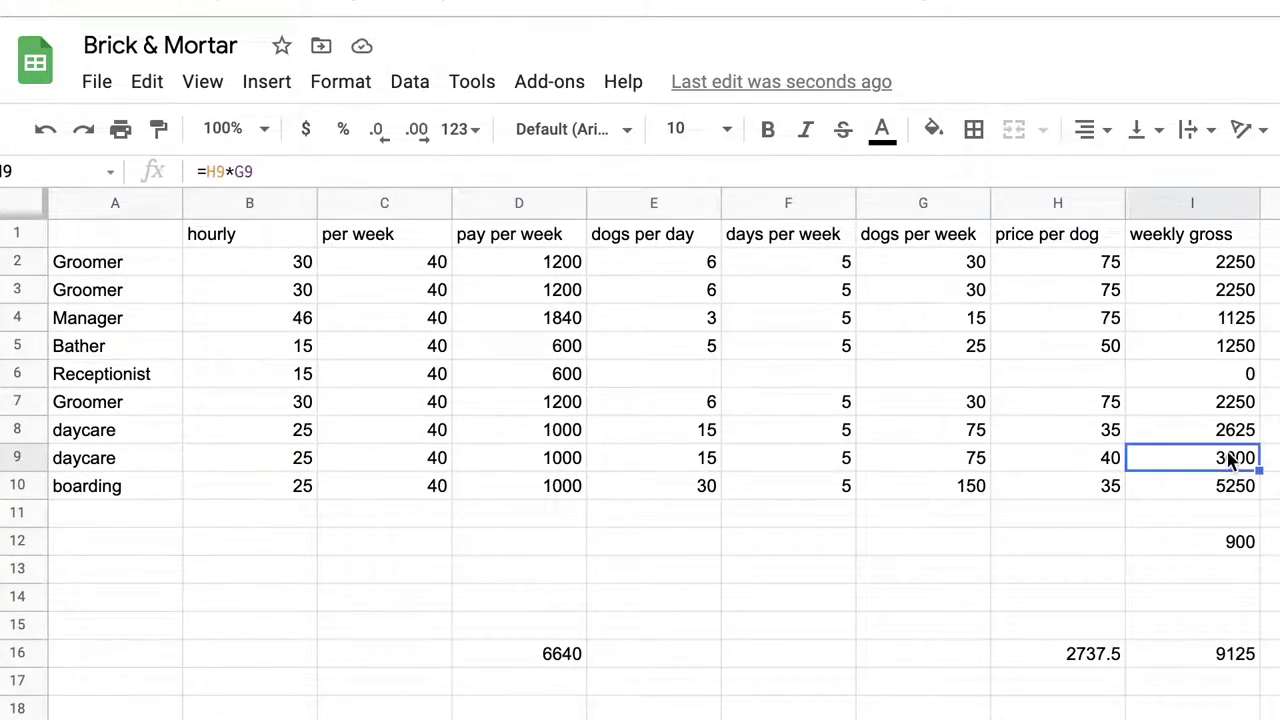
click(252, 458)
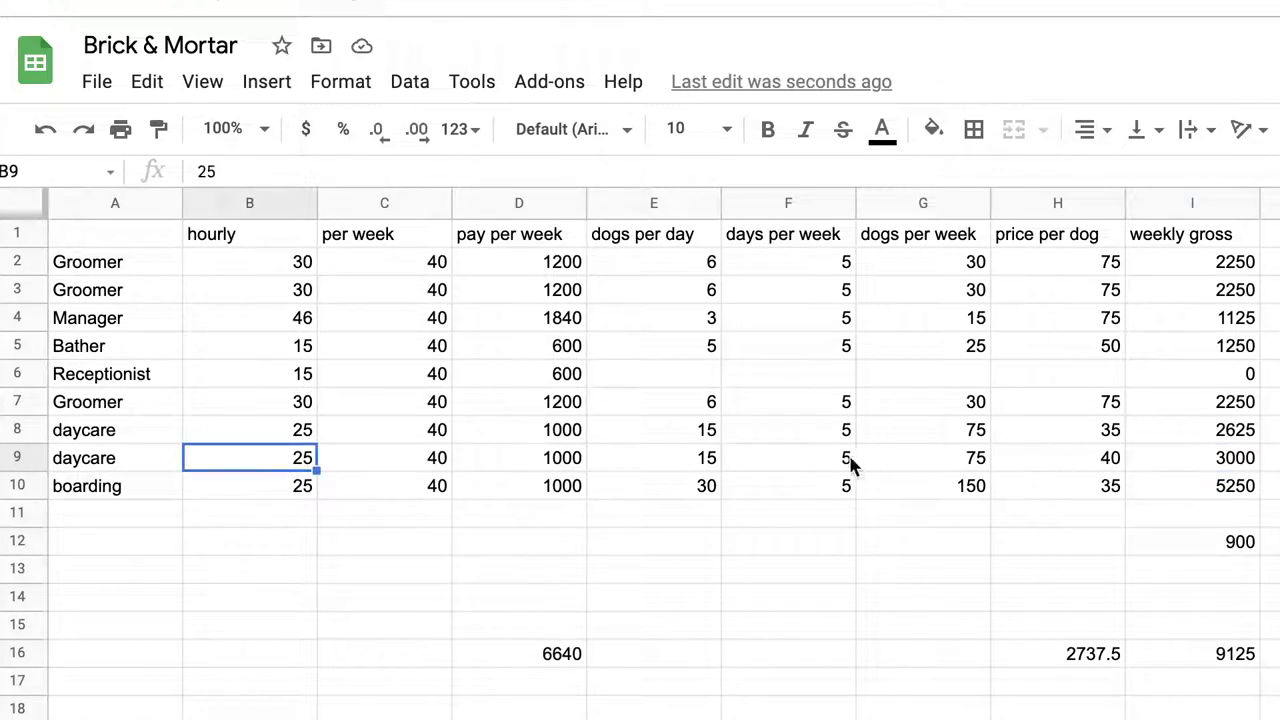
click(695, 464)
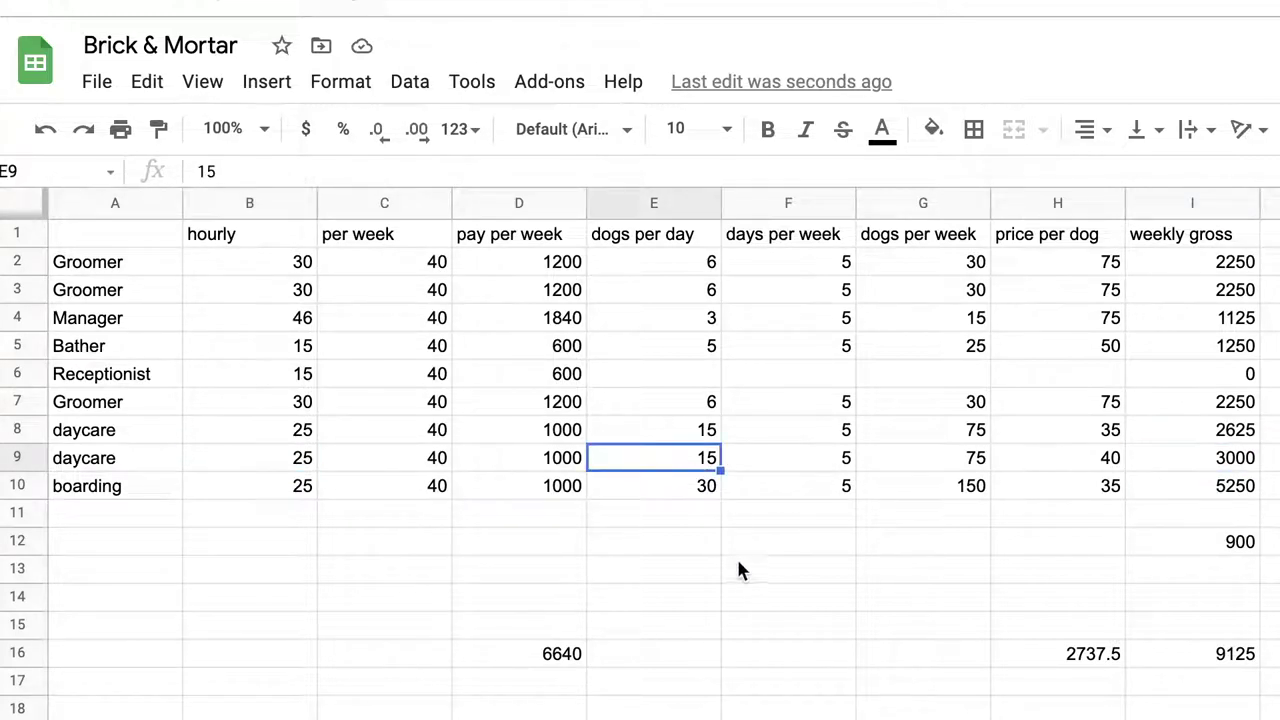
text(10)
click(1060, 524)
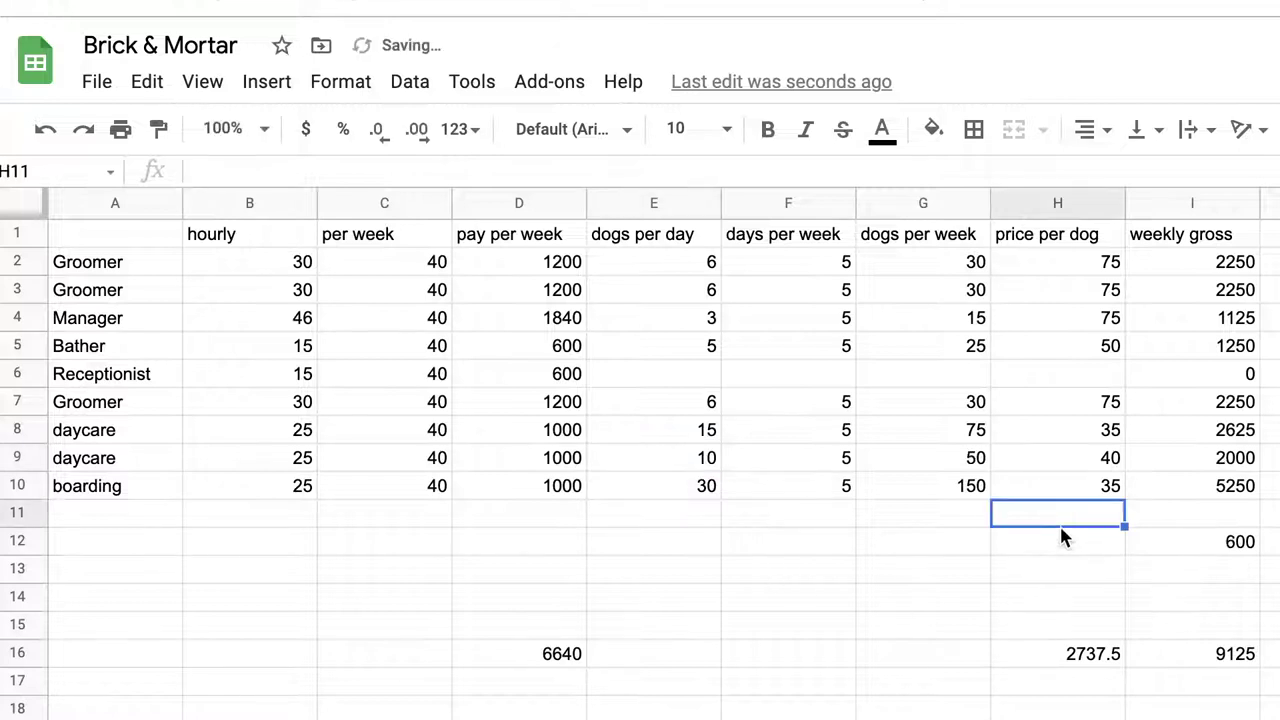
Step: Examine how the second daycare row's dogs per day, days per week and price per dog produce its weekly gross
click(1100, 462)
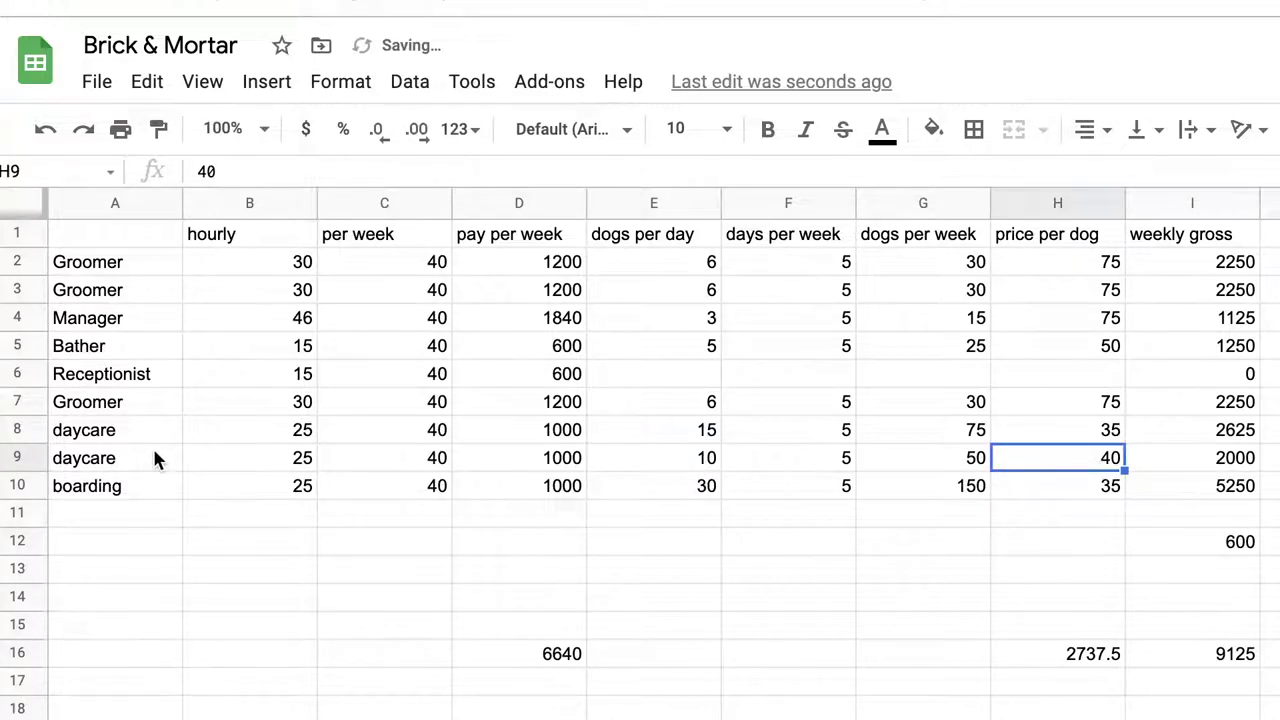
drag(134, 460, 746, 448)
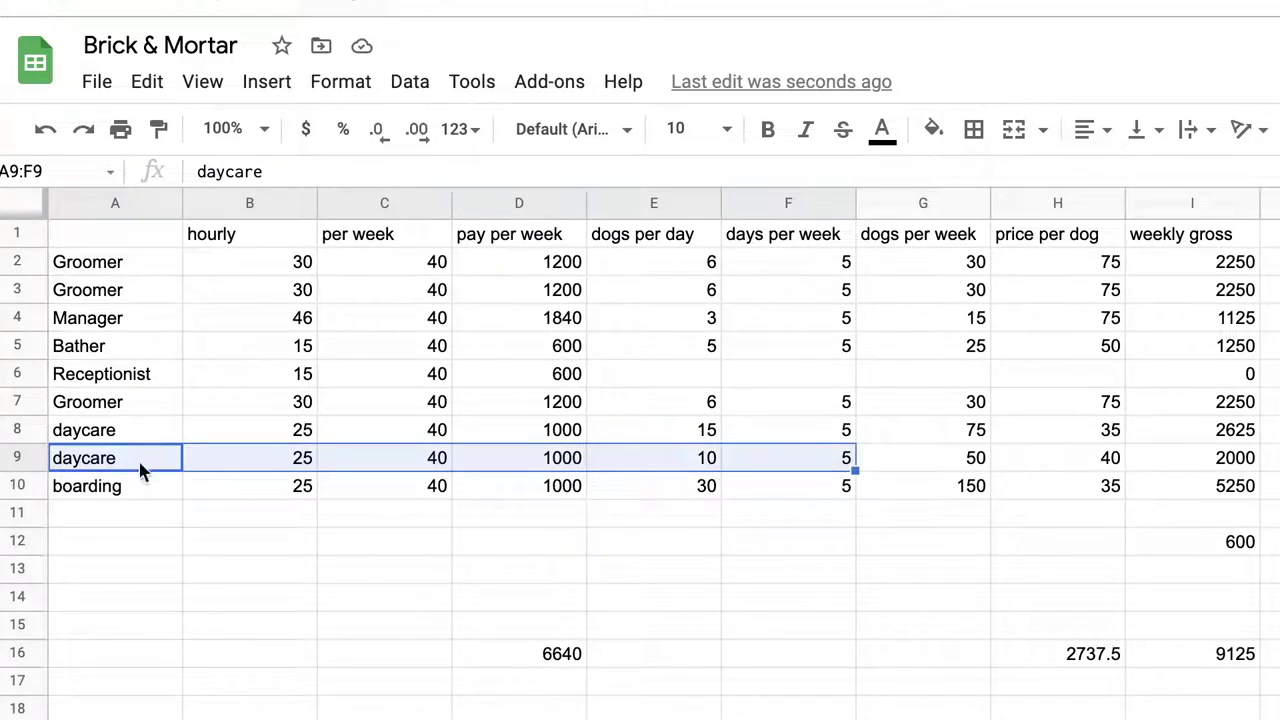
click(955, 466)
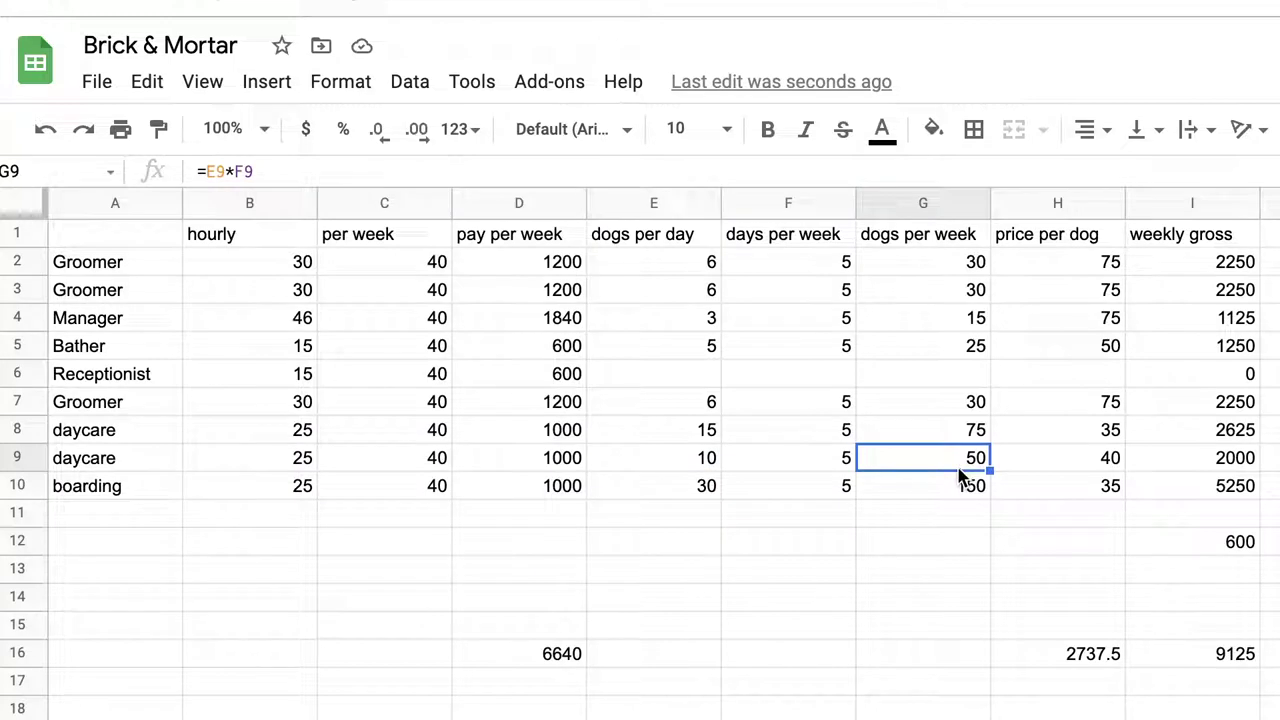
click(1108, 467)
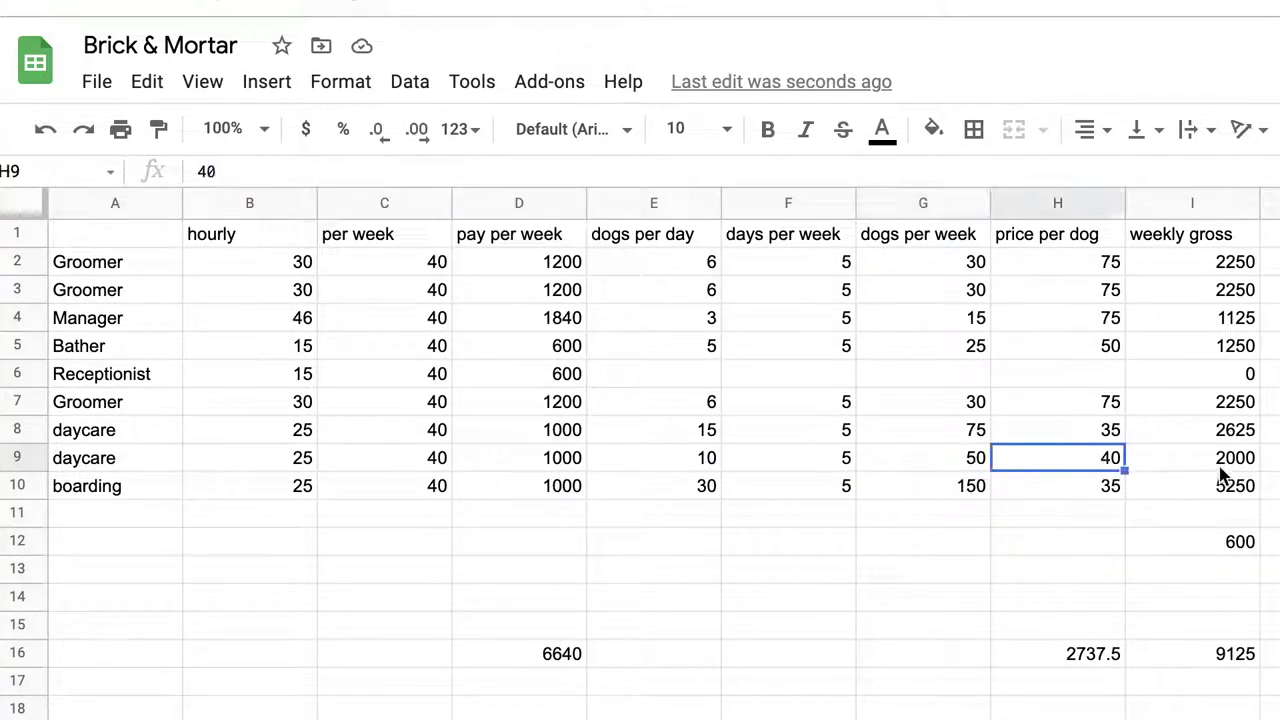
click(962, 470)
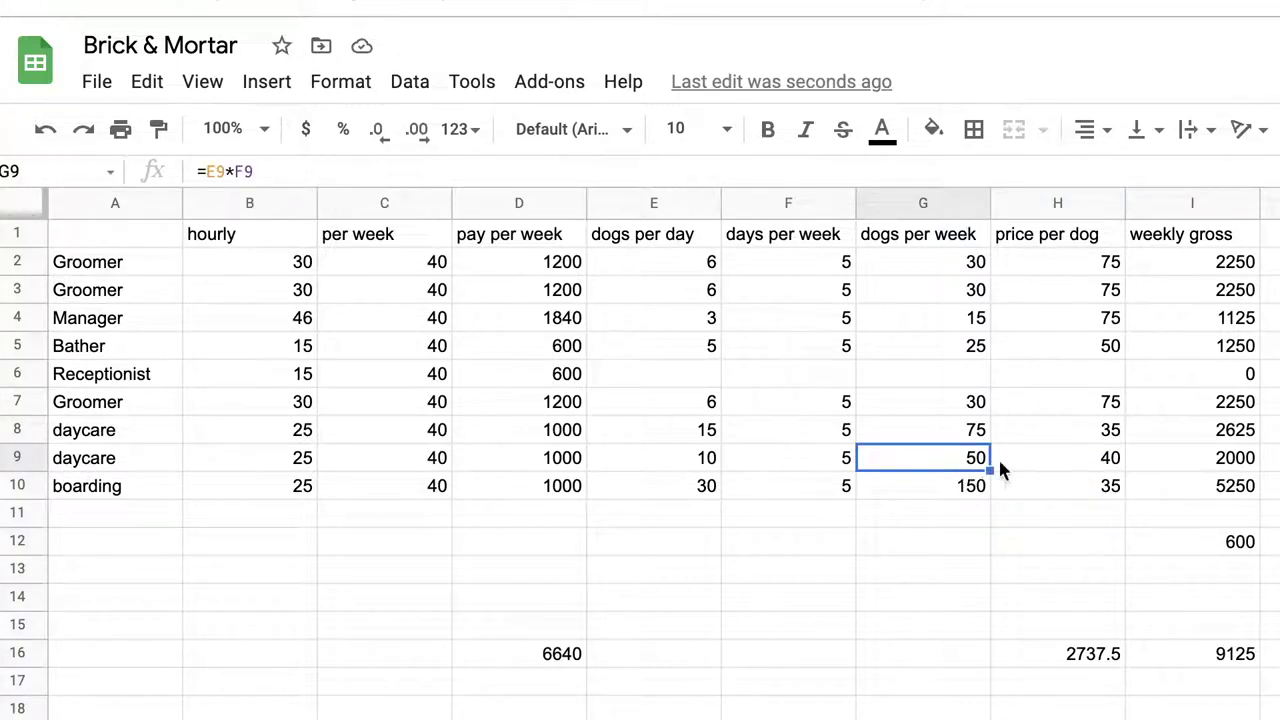
drag(655, 470, 808, 471)
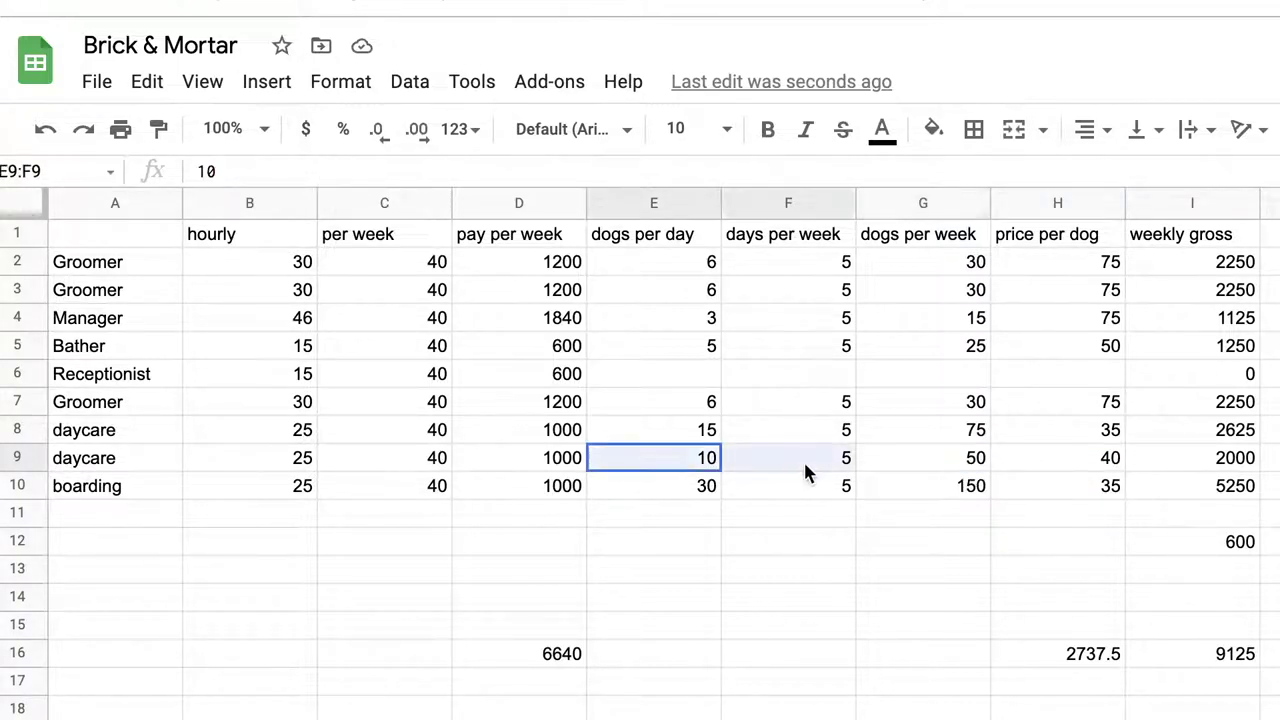
Step: Try prices per dog of 50 and 55 in the second daycare row, and settle on 60
click(1086, 470)
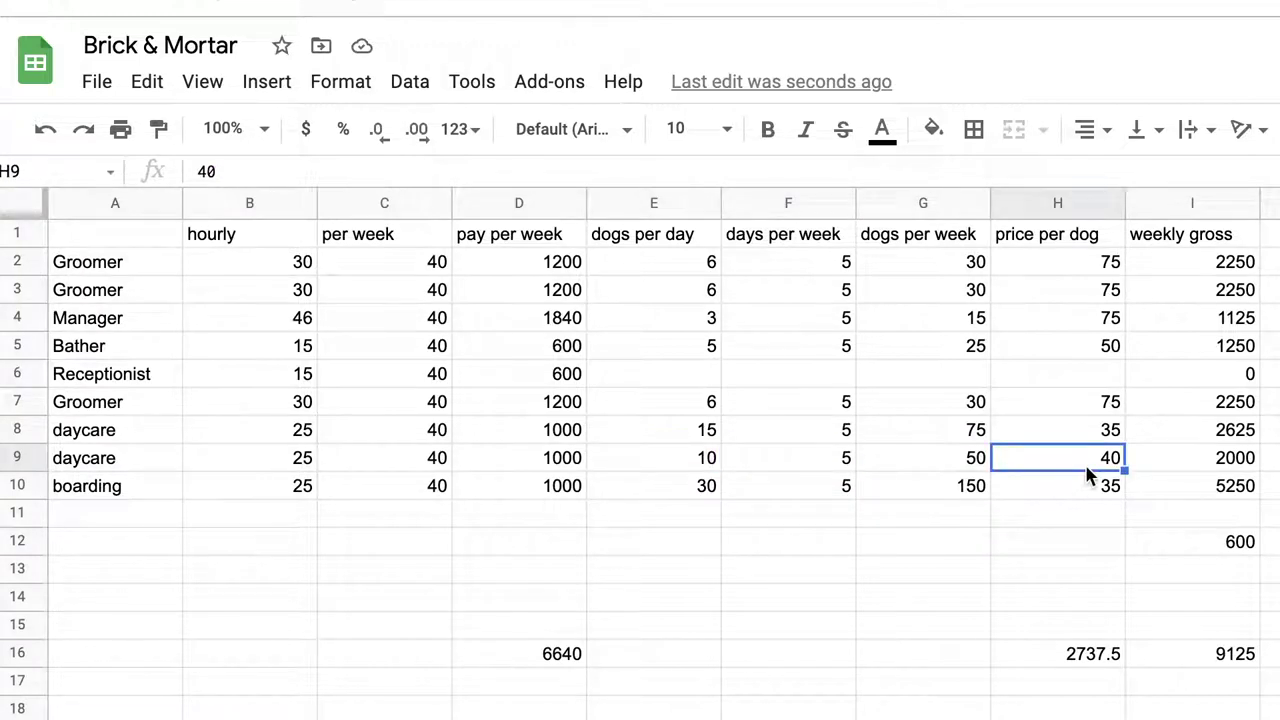
text(50)
key(Return)
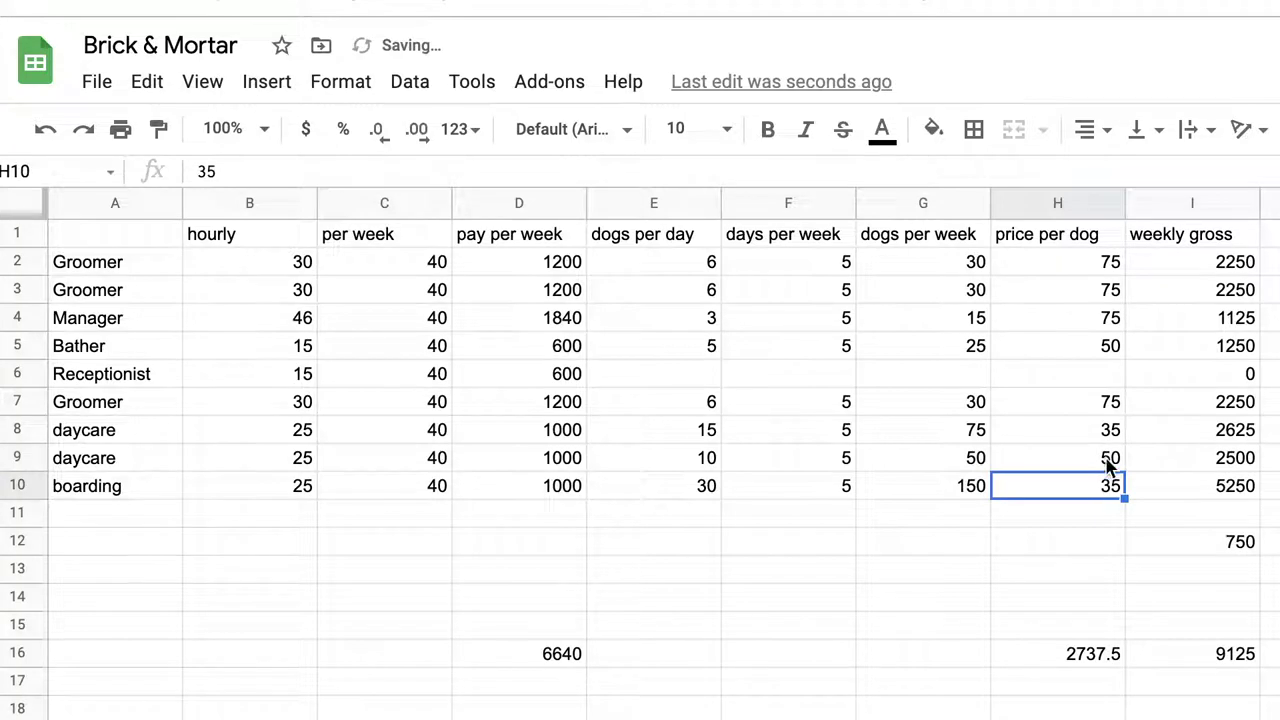
click(1110, 465)
text(55)
click(1091, 531)
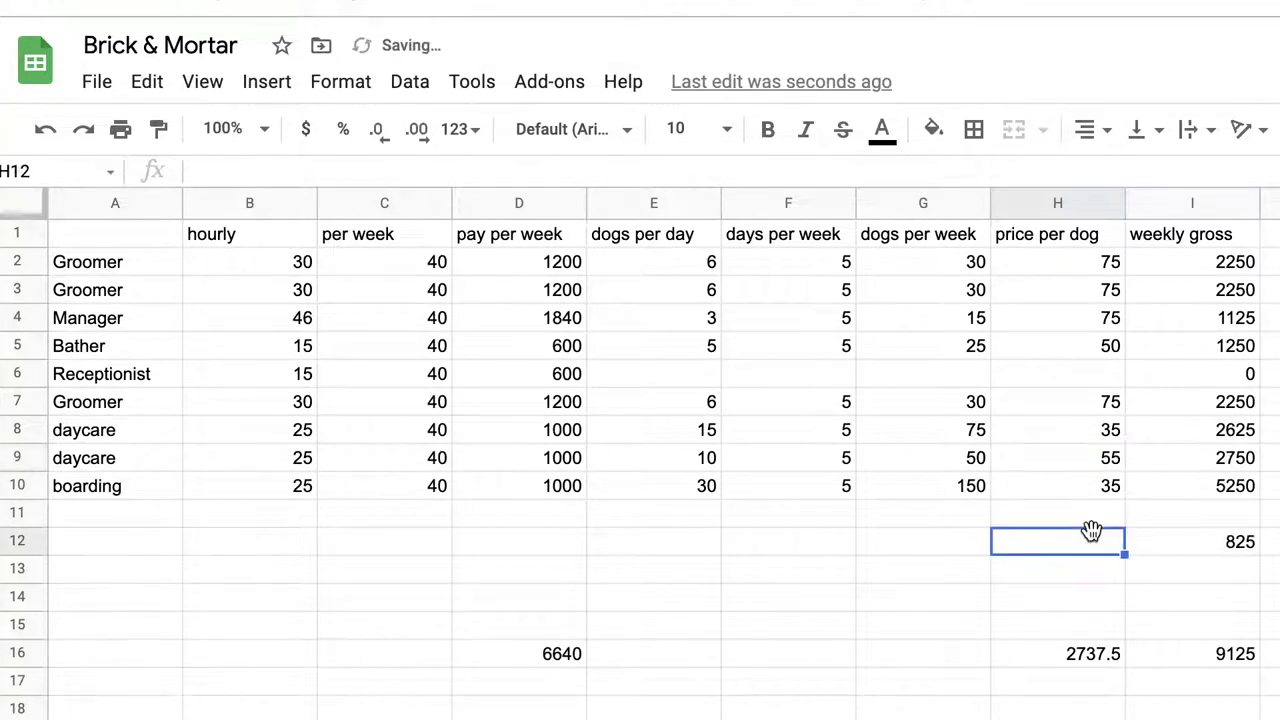
click(1117, 463)
text(60)
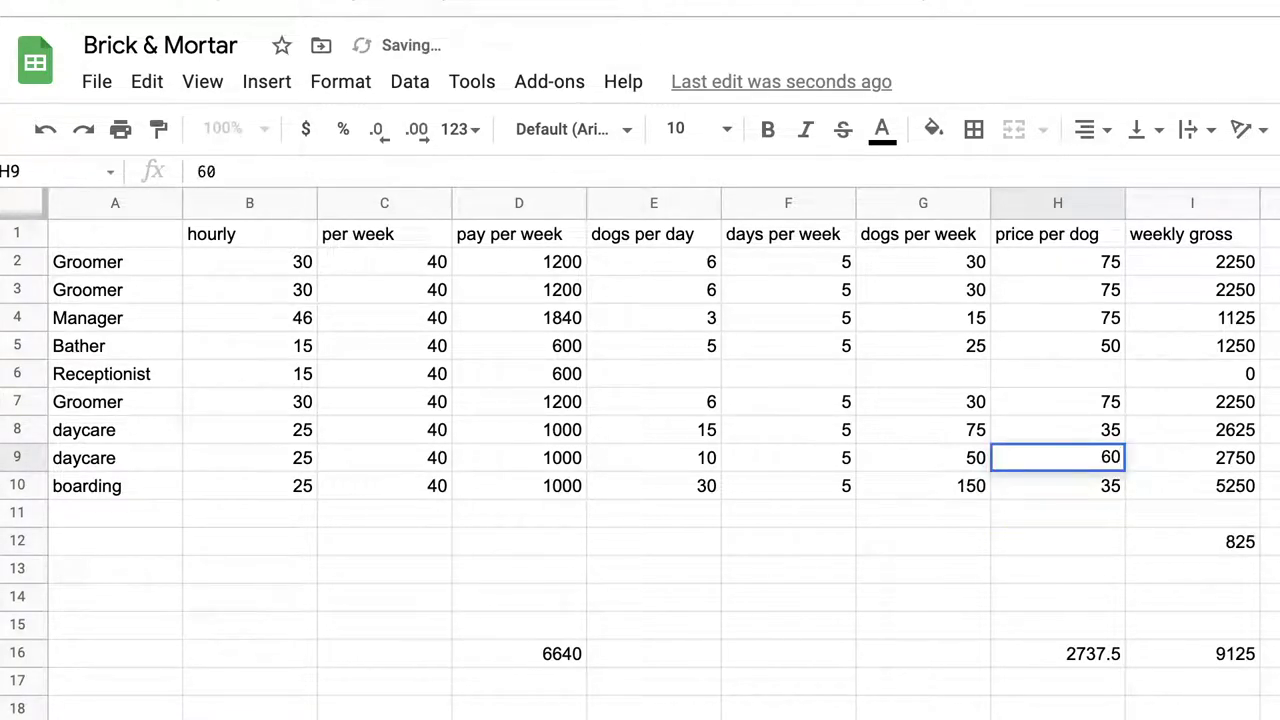
click(1090, 532)
click(1095, 482)
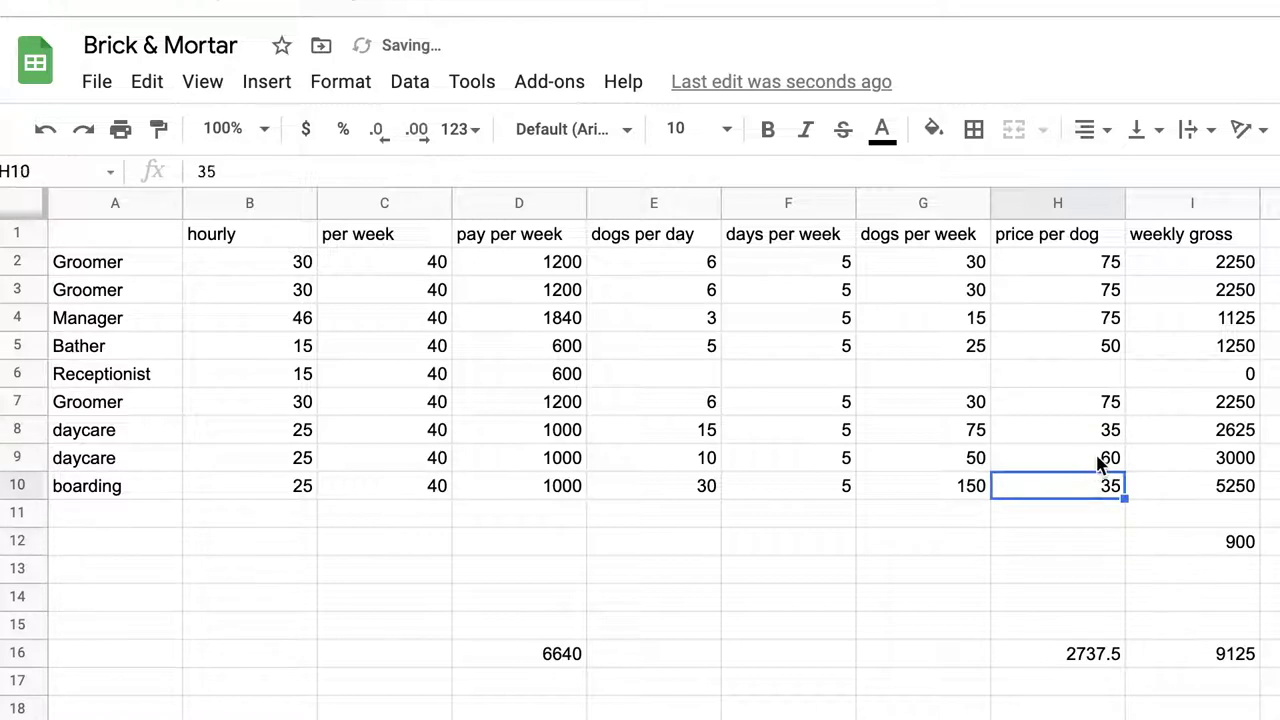
Step: Compare the second daycare row's price, dogs per day and pay per week with the 30% share in I12
click(1100, 462)
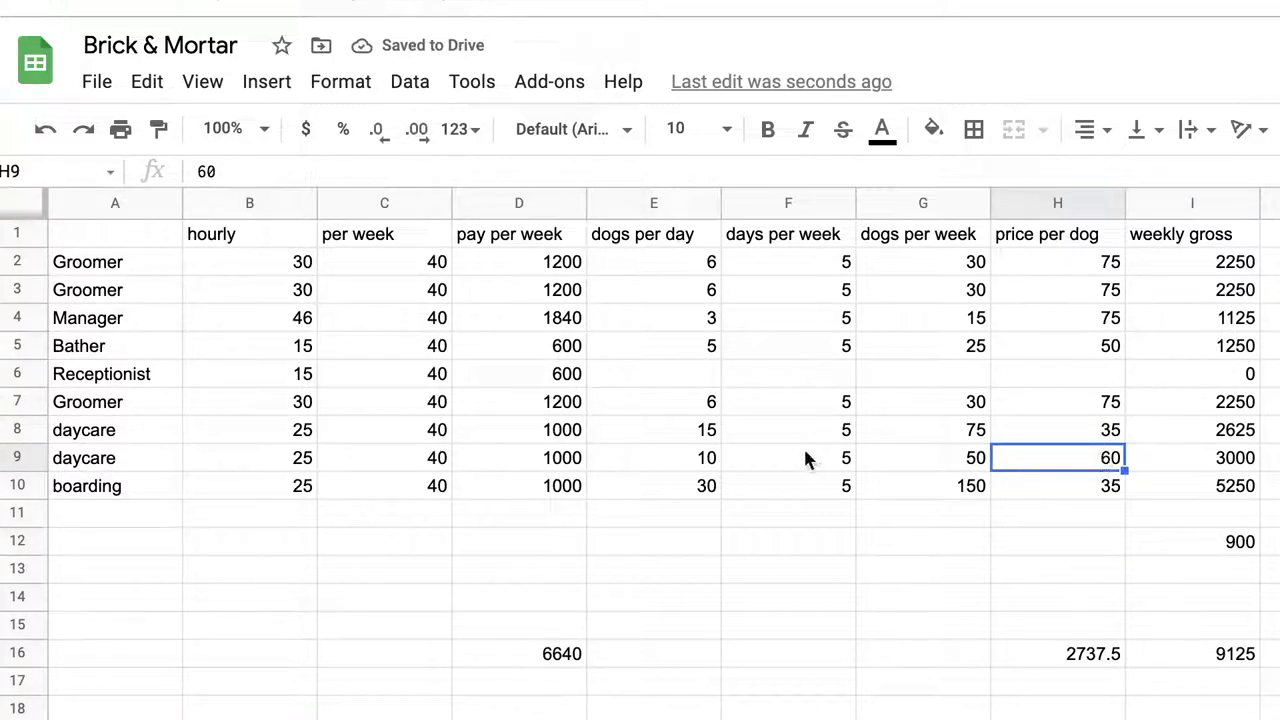
click(704, 463)
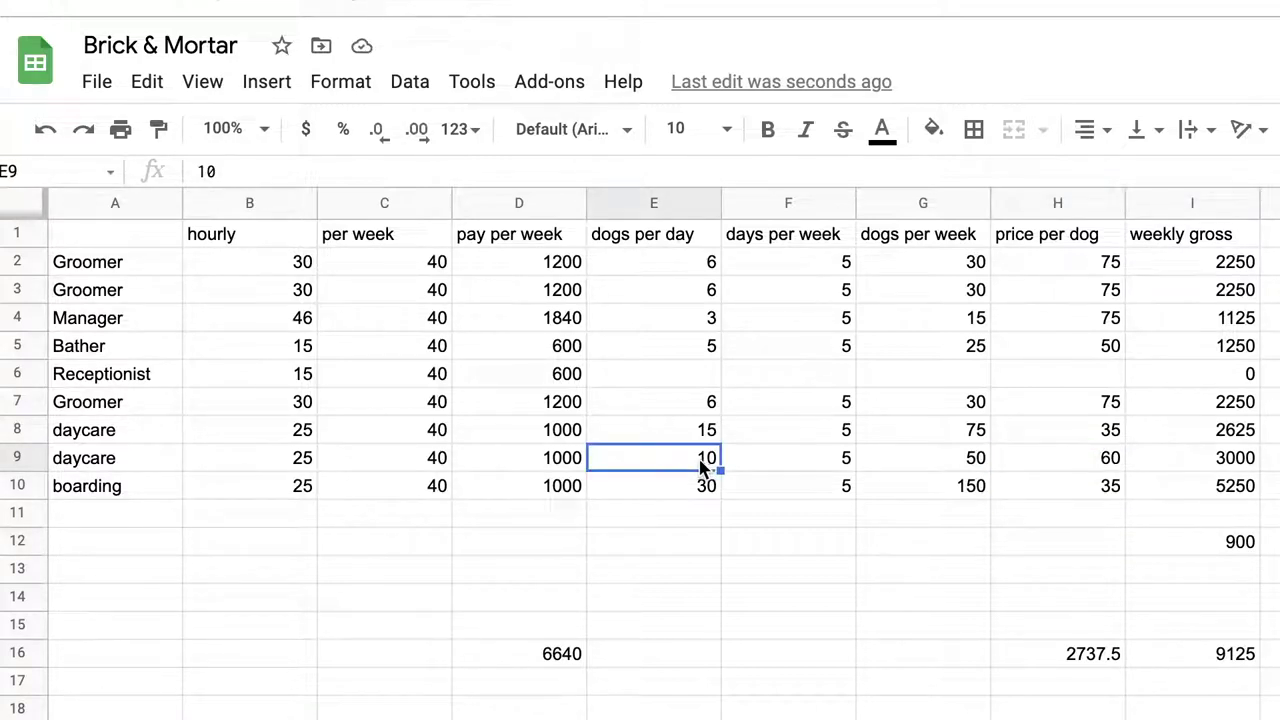
click(565, 466)
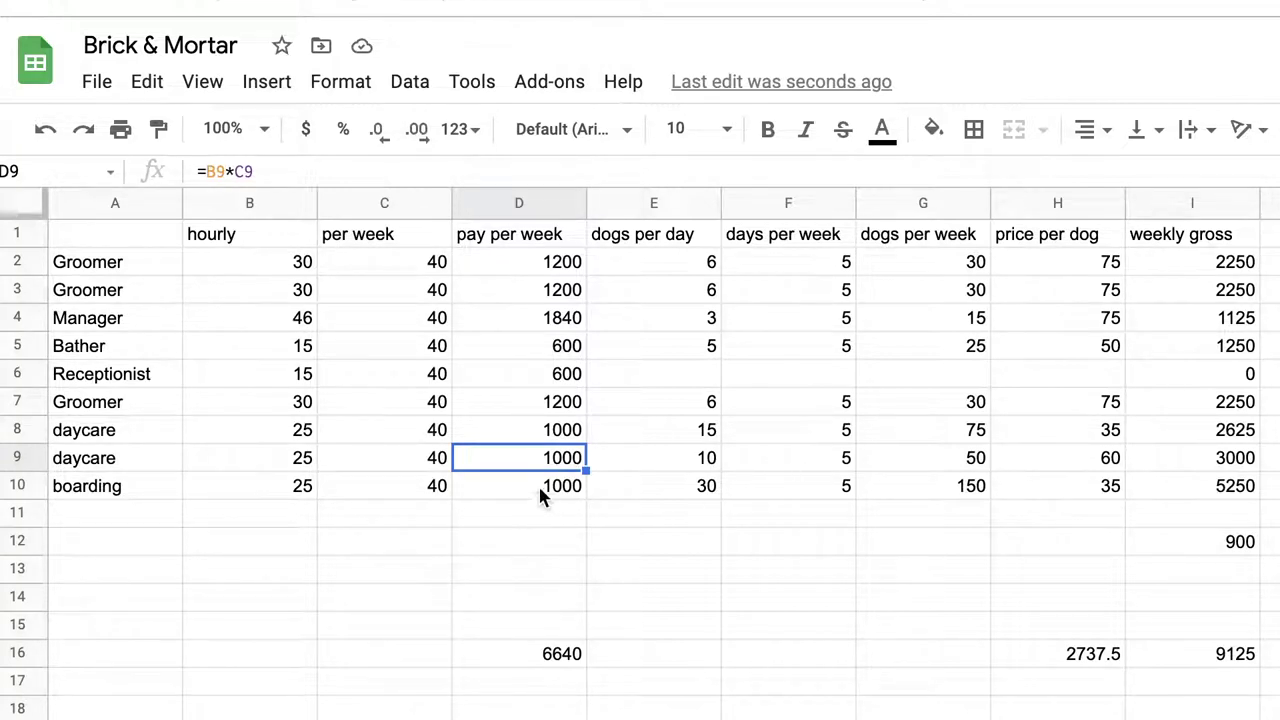
drag(539, 494, 1163, 494)
click(1230, 541)
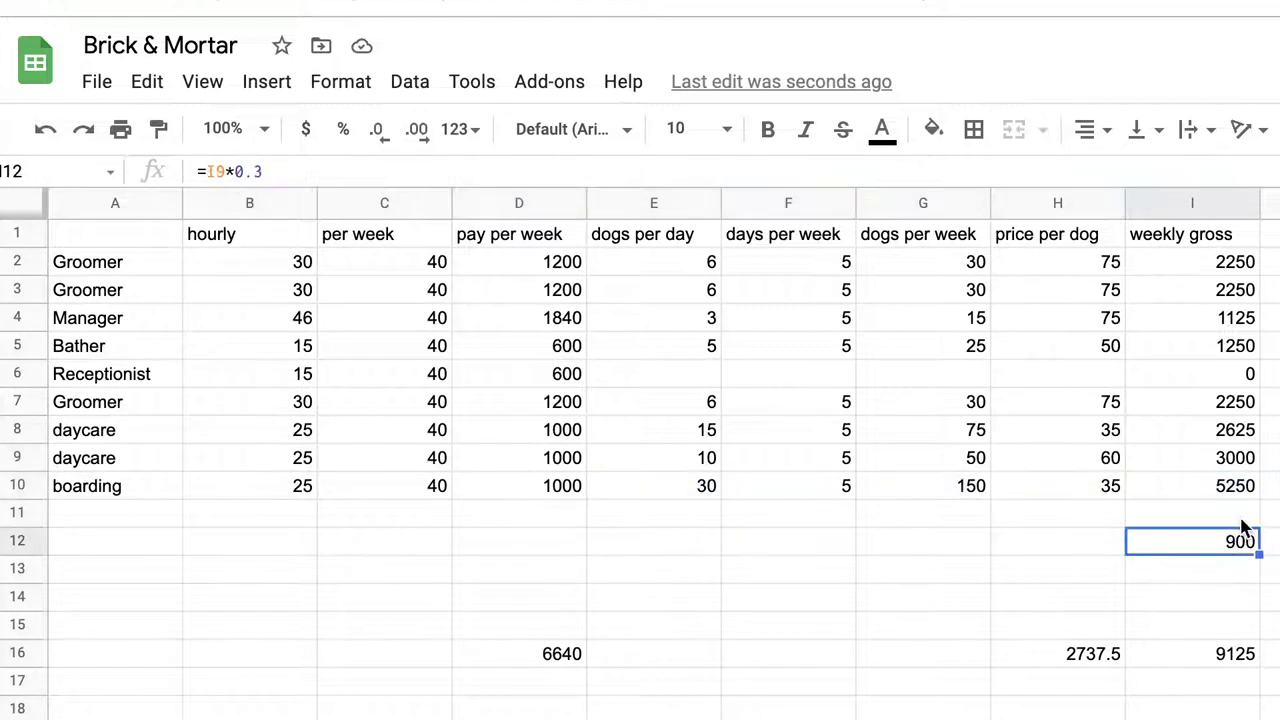
click(1244, 520)
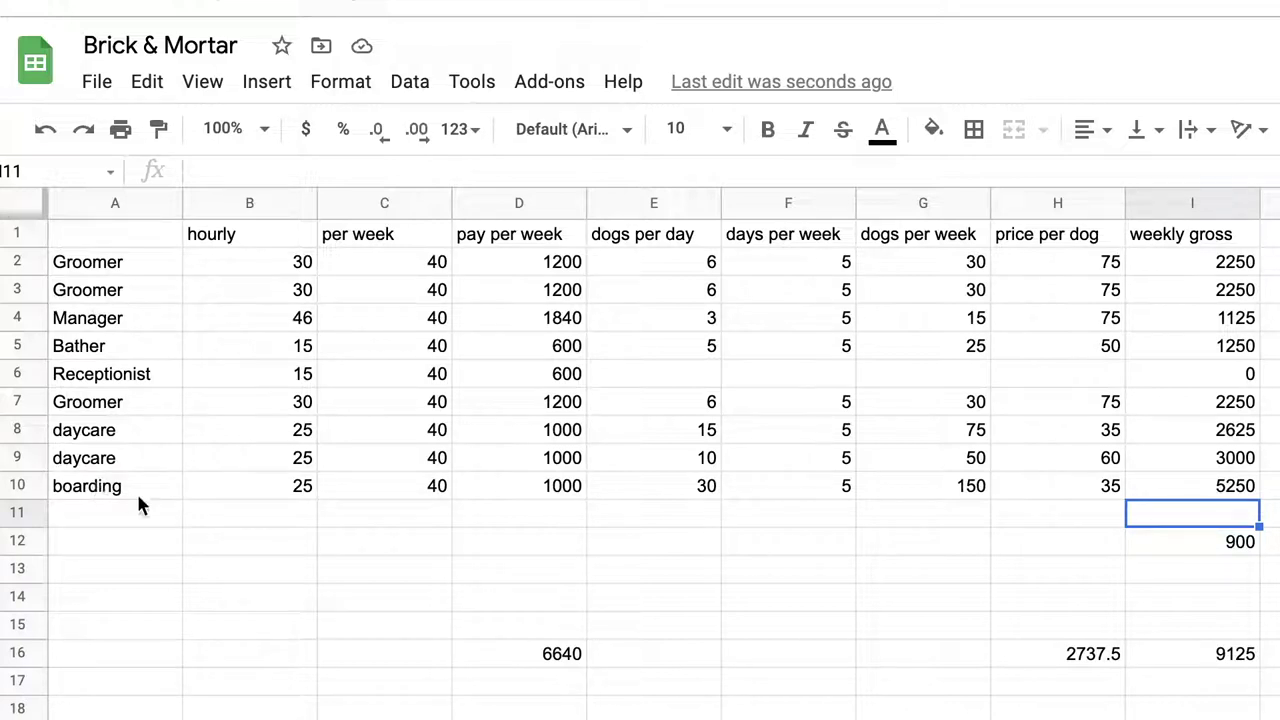
Step: Set the boarding row's dogs per day to 15 and check its weekly gross
drag(121, 500, 1231, 495)
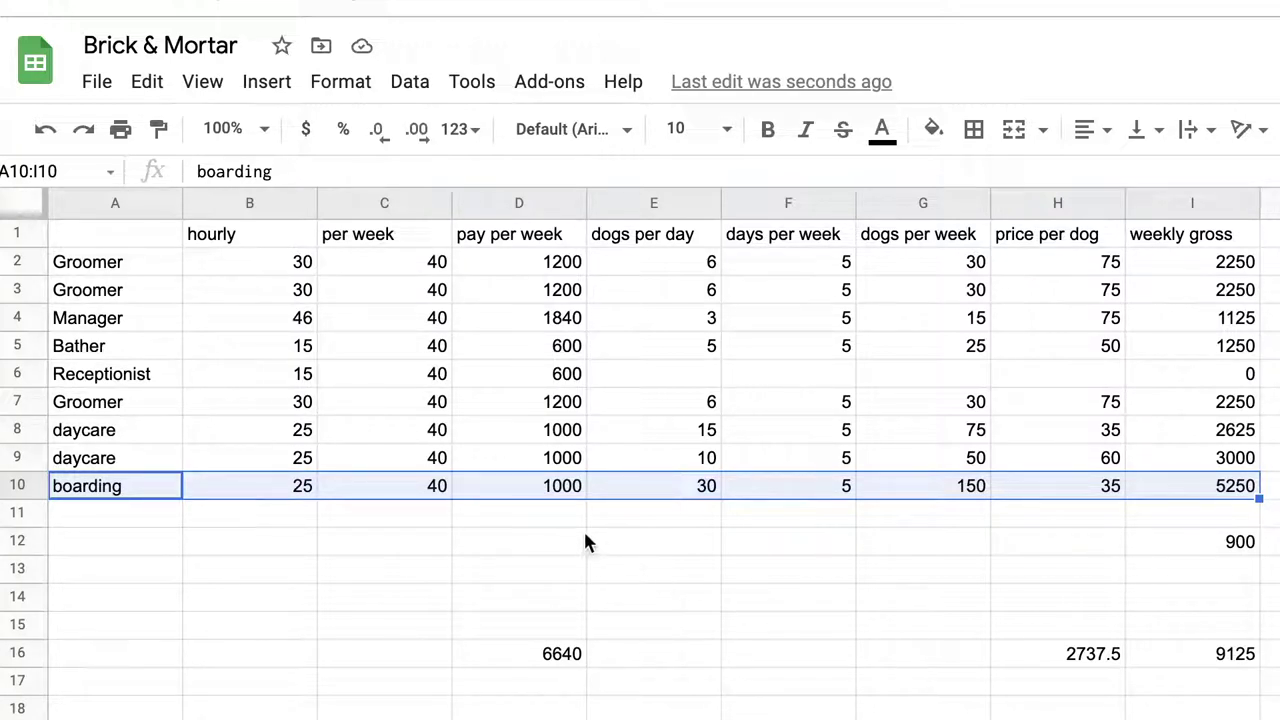
click(763, 522)
click(695, 490)
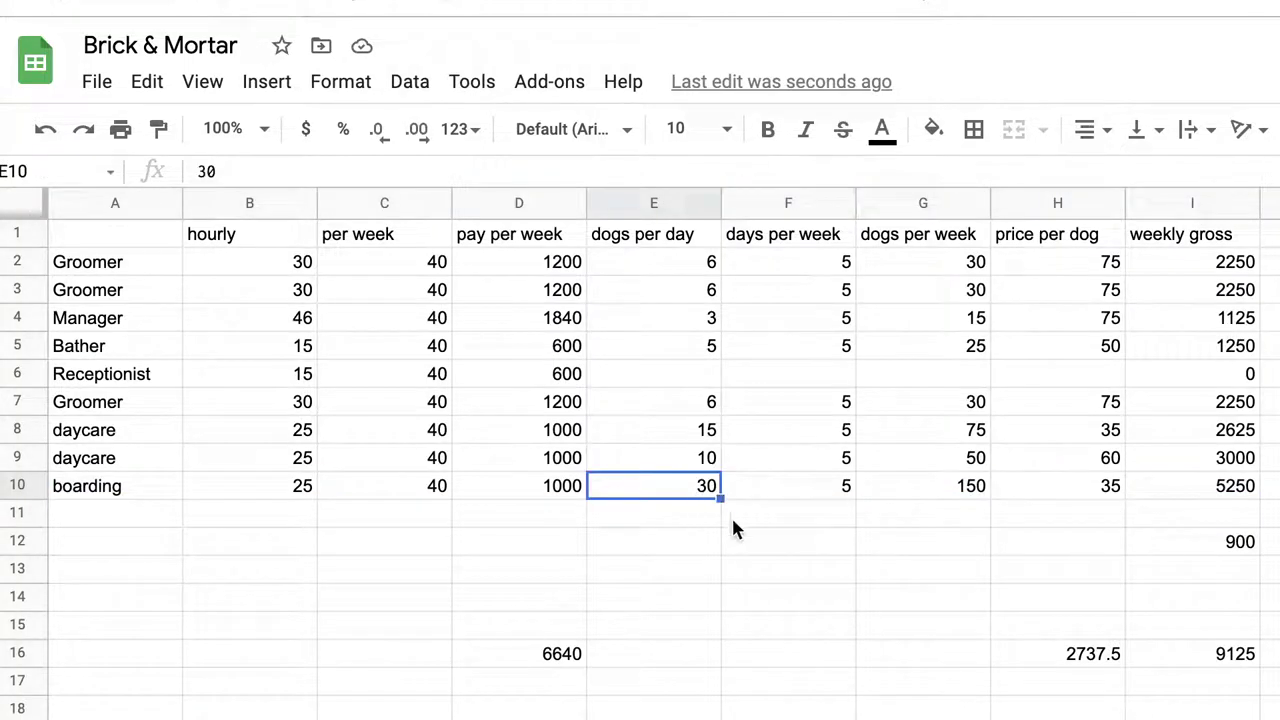
text(15)
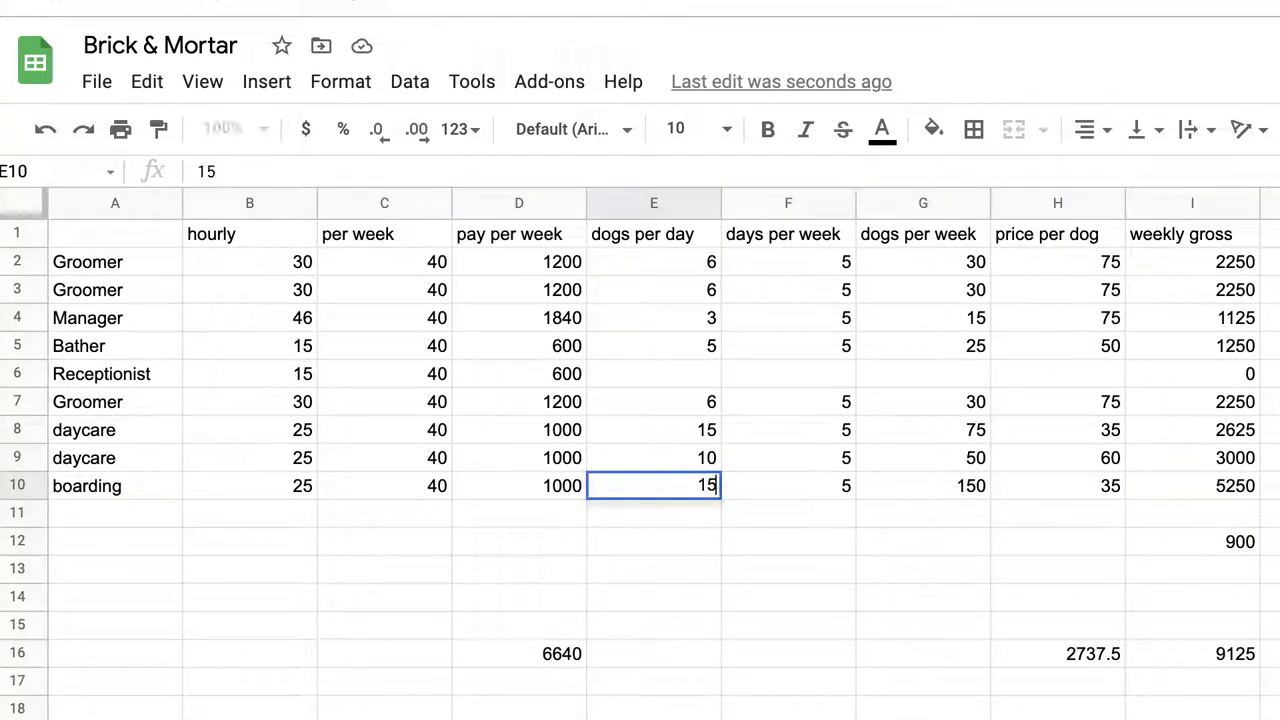
click(778, 519)
click(1186, 489)
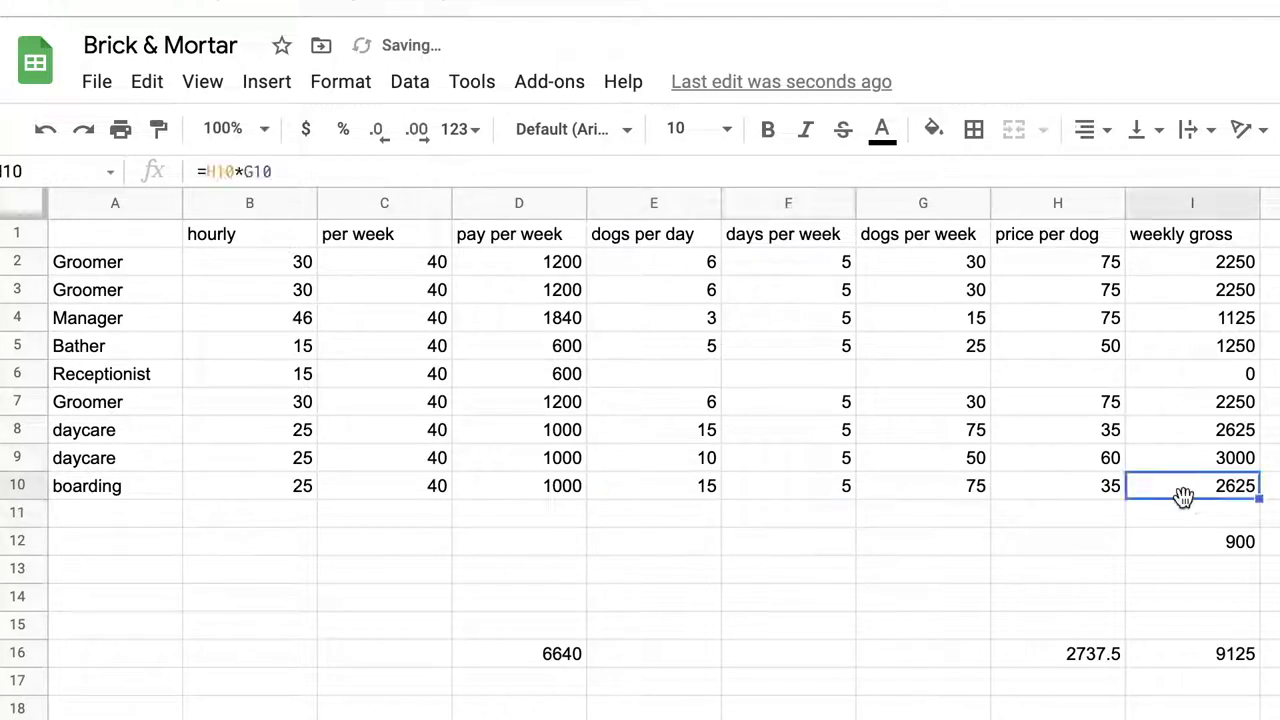
click(700, 492)
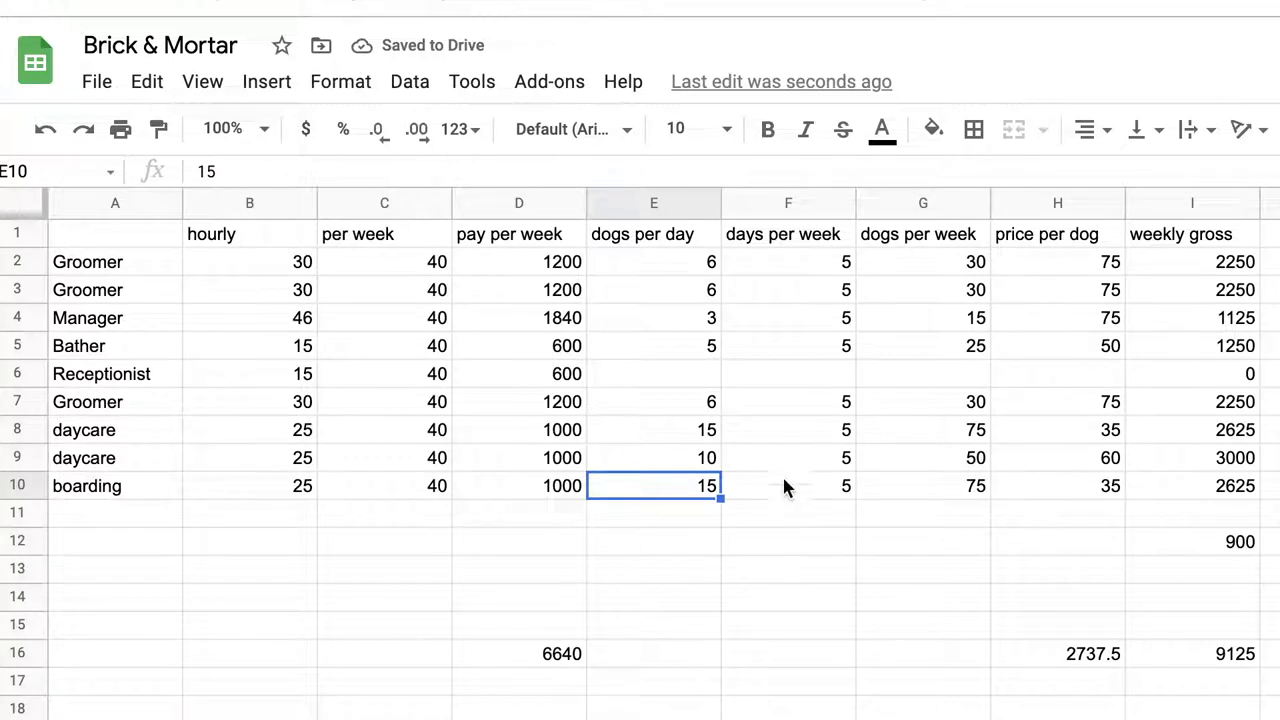